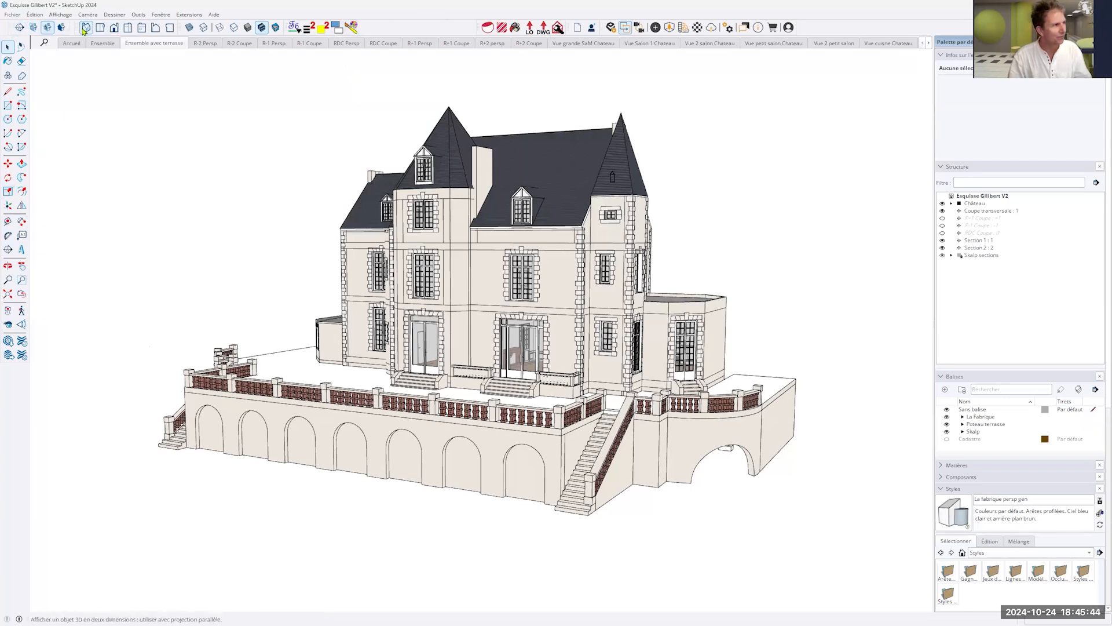
- Move the Views toolbar to the far end of the toolbar row and tighten the spacing between the toolbars before it
drag(78, 28, 834, 27)
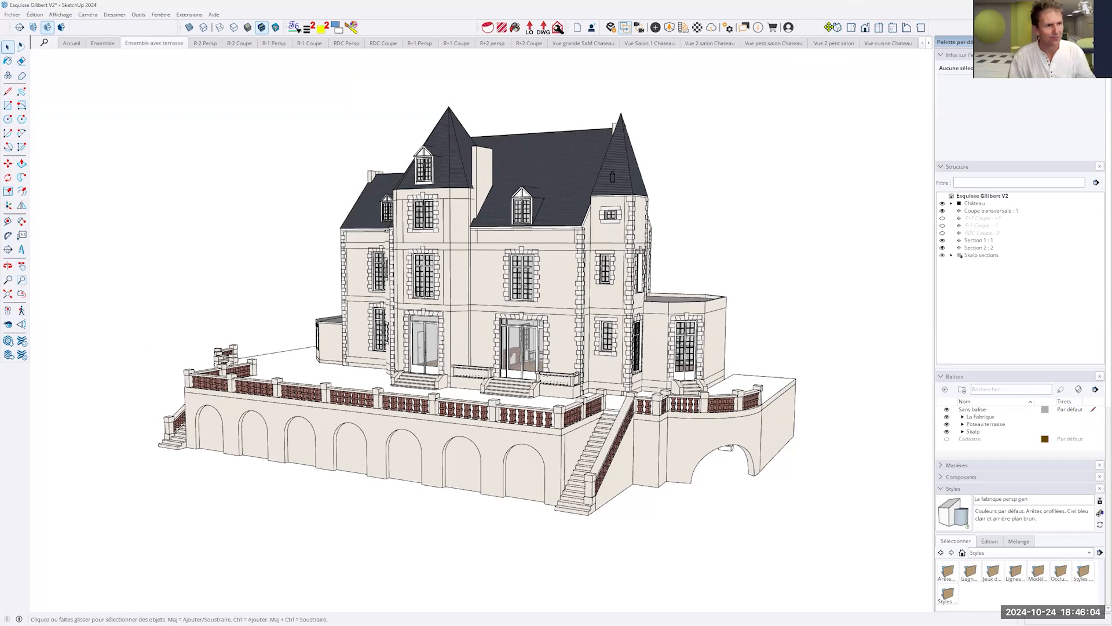
drag(829, 27, 779, 28)
key(ctrl)
key(ctrl)
key(ctrl)
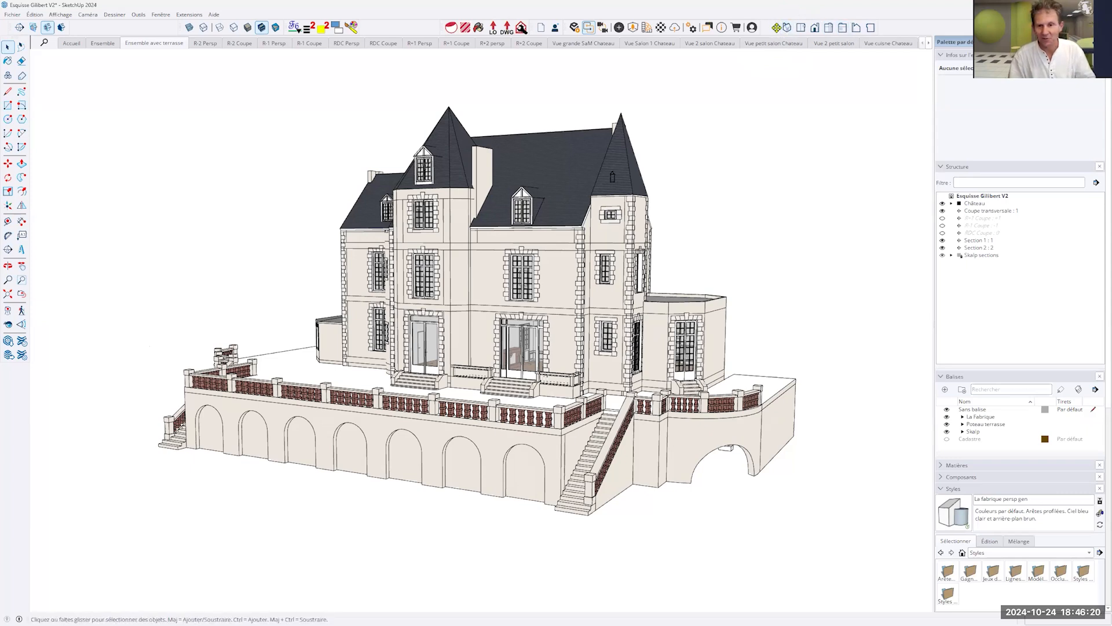
- Place the Views toolbar on its own second row, and return it to the first row ahead of the Styles toolbar
drag(777, 27, 752, 128)
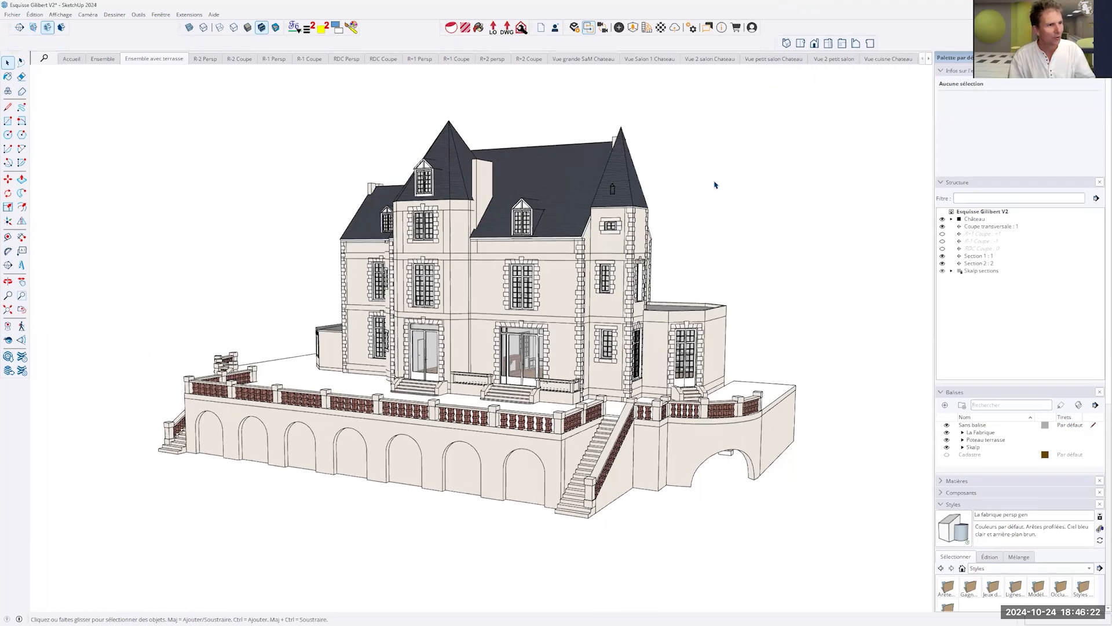
drag(714, 185, 74, 25)
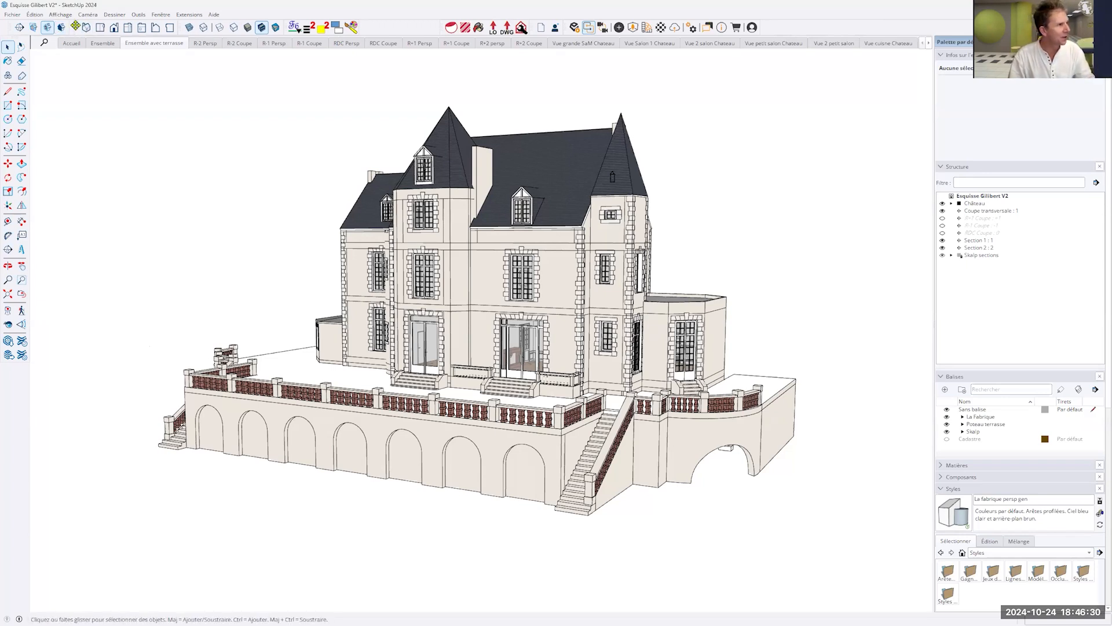
- Stack the Views toolbar, the Styles toolbar and the neighbouring extension toolbar on separate rows beneath the first toolbar row
drag(75, 27, 76, 43)
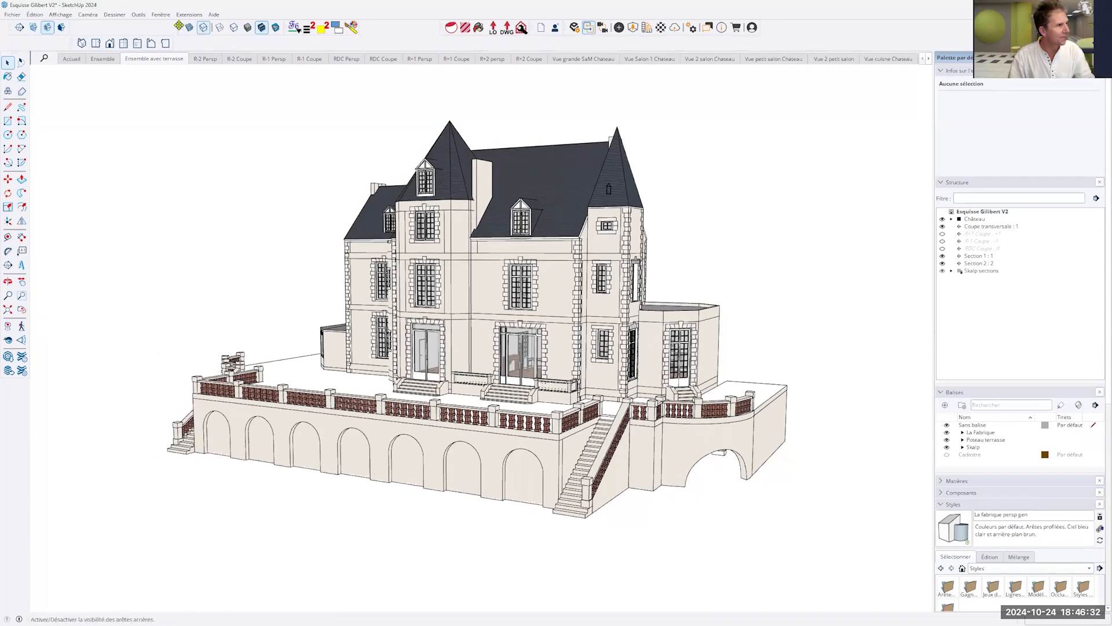
drag(178, 27, 118, 59)
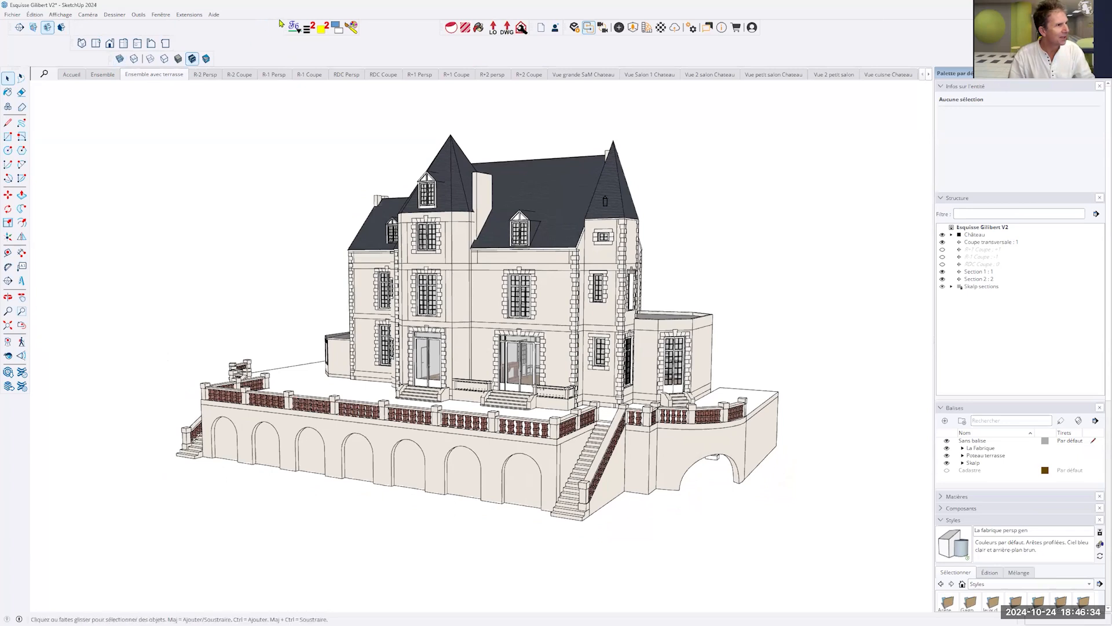
drag(288, 26, 139, 74)
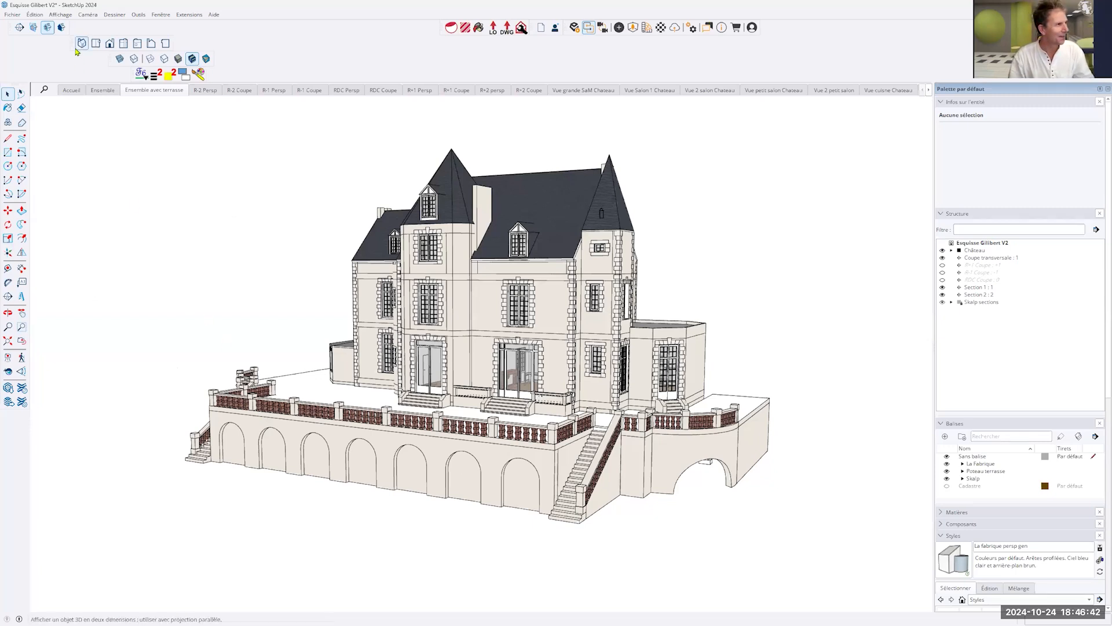
- Bring the stacked Views, Styles and extension toolbars back side by side into the first toolbar row
drag(77, 23, 211, 28)
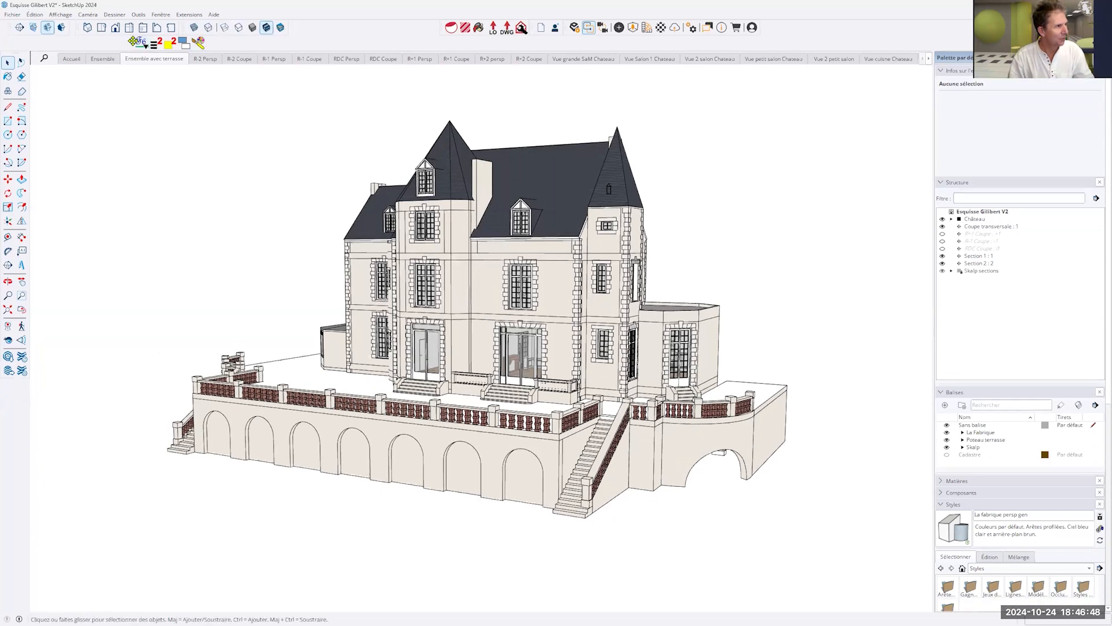
drag(137, 42, 304, 23)
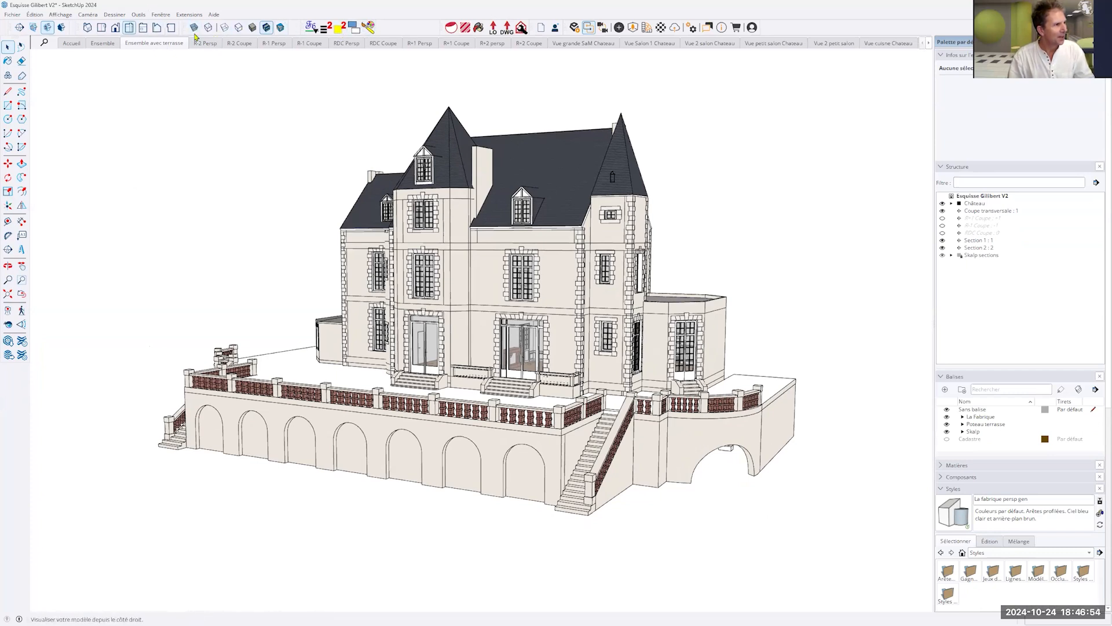
- Open the toolbar manager and look through the list of available toolbars
click(163, 16)
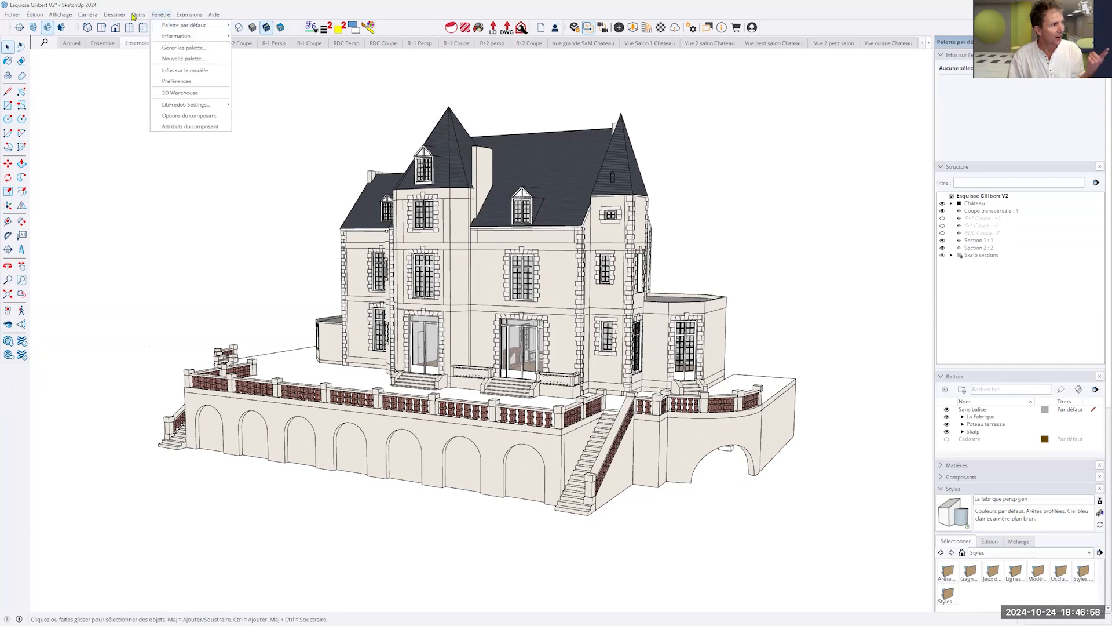
mouse_move(69, 17)
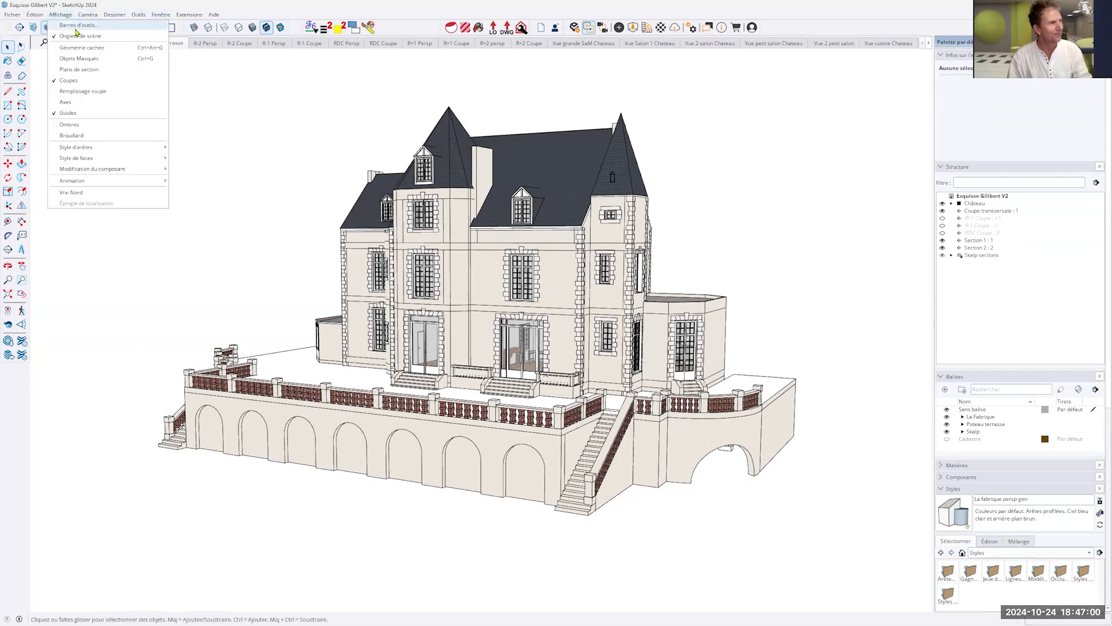
click(76, 26)
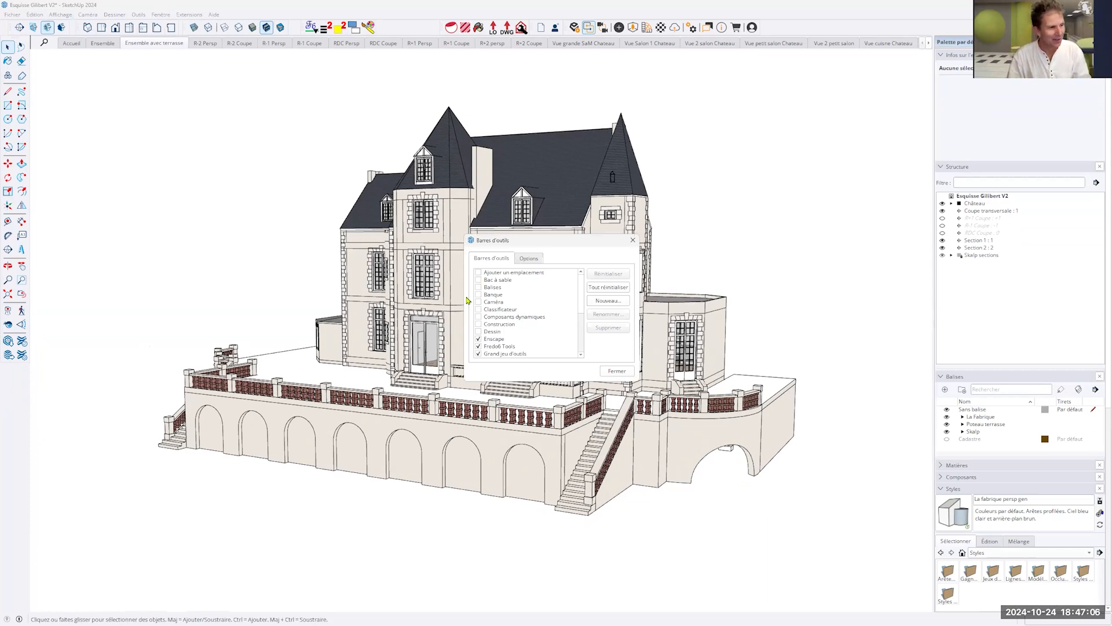
scroll(490, 305, down, 5)
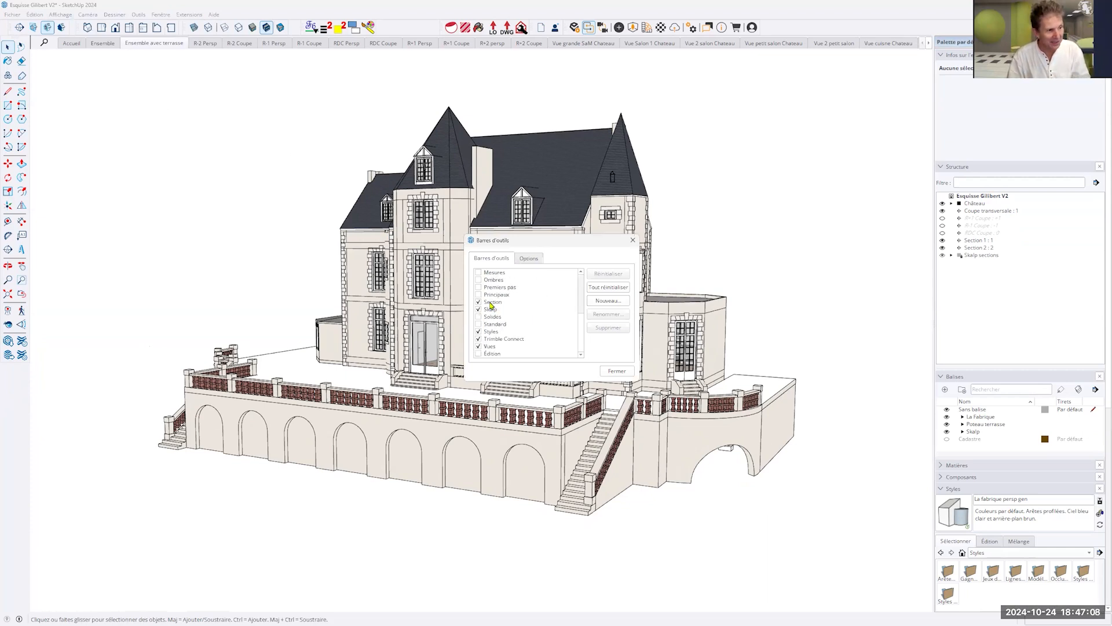
scroll(490, 306, up, 5)
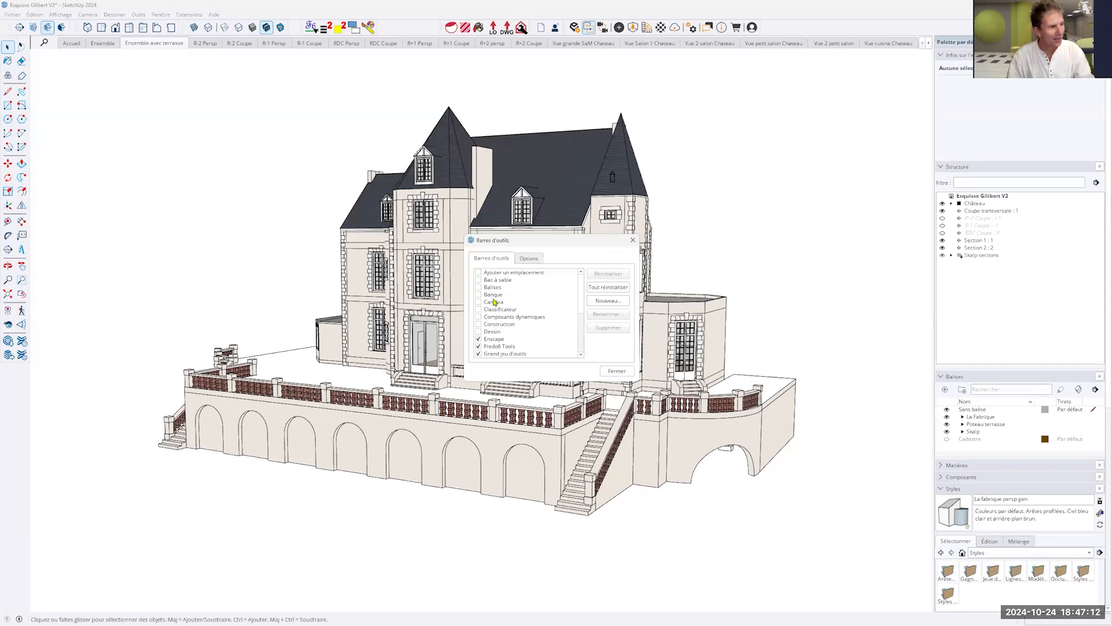
- Switch the large icons option for toolbars off and on again to compare sizes, leave it enabled, and close the dialog
click(528, 259)
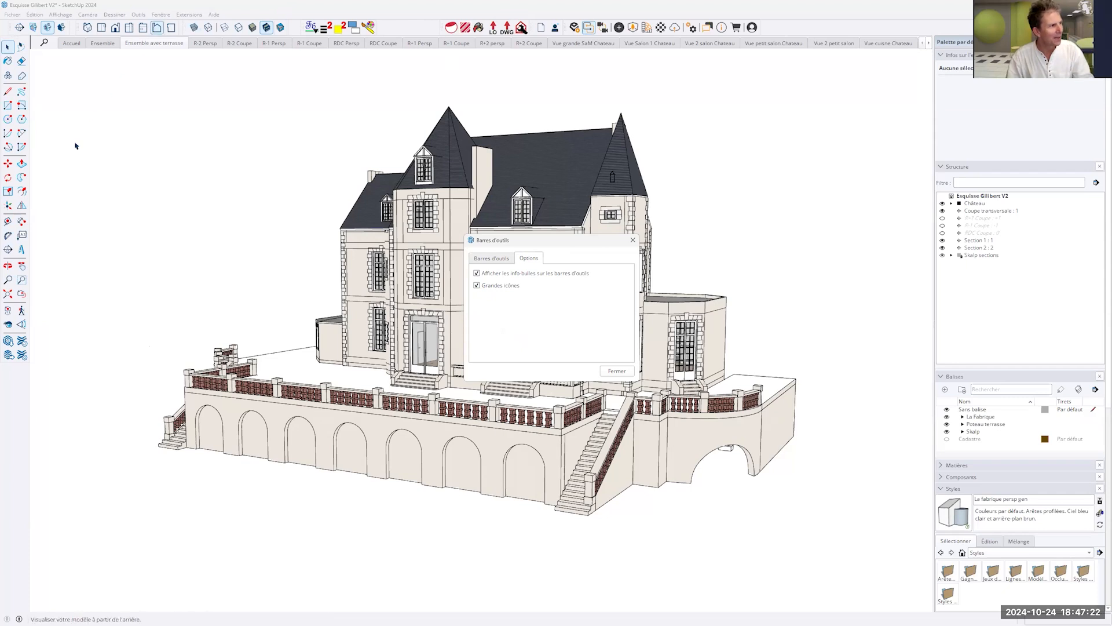
click(478, 286)
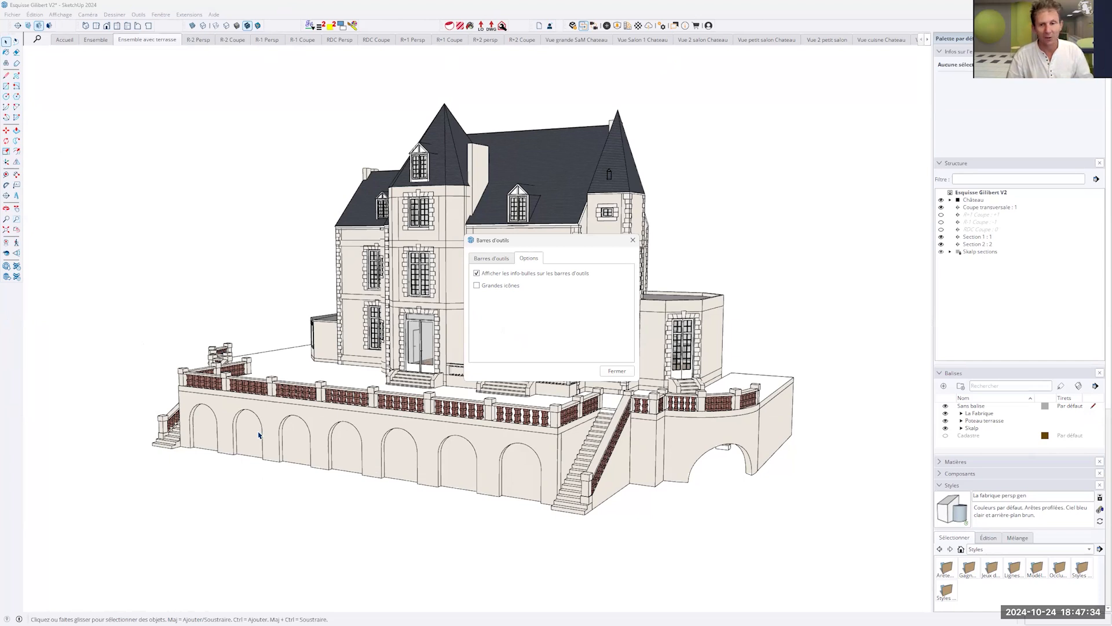
click(477, 285)
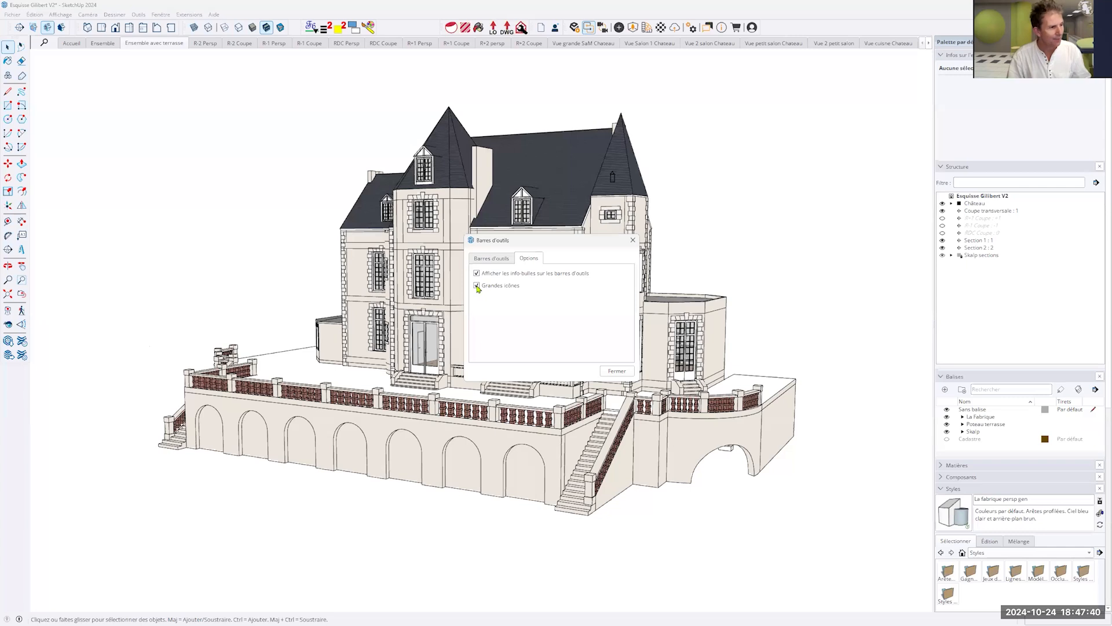
click(476, 285)
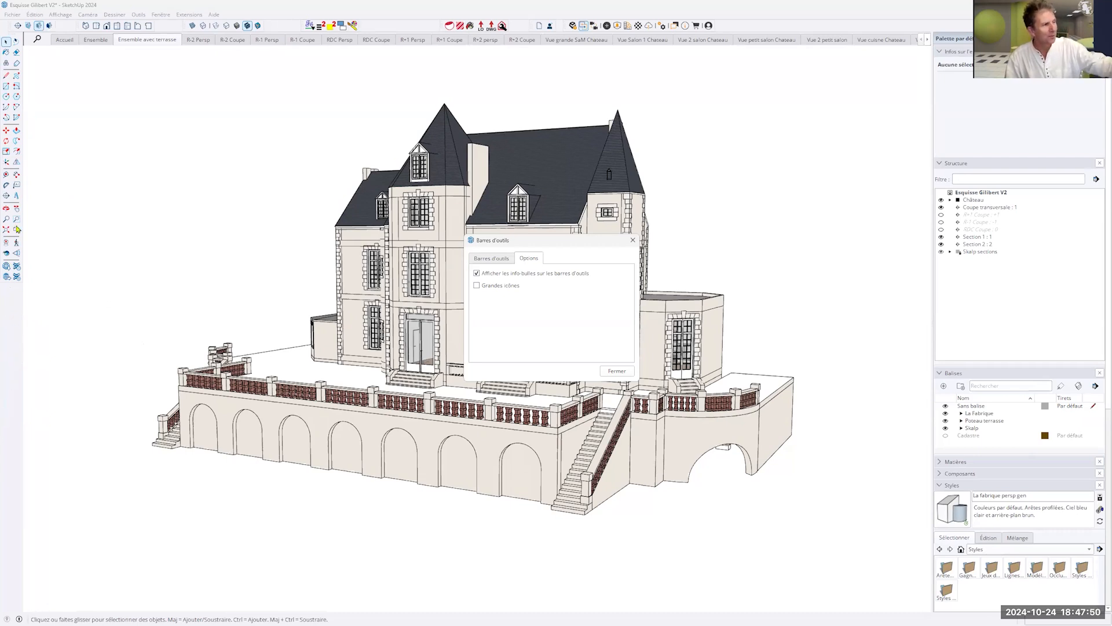
click(479, 286)
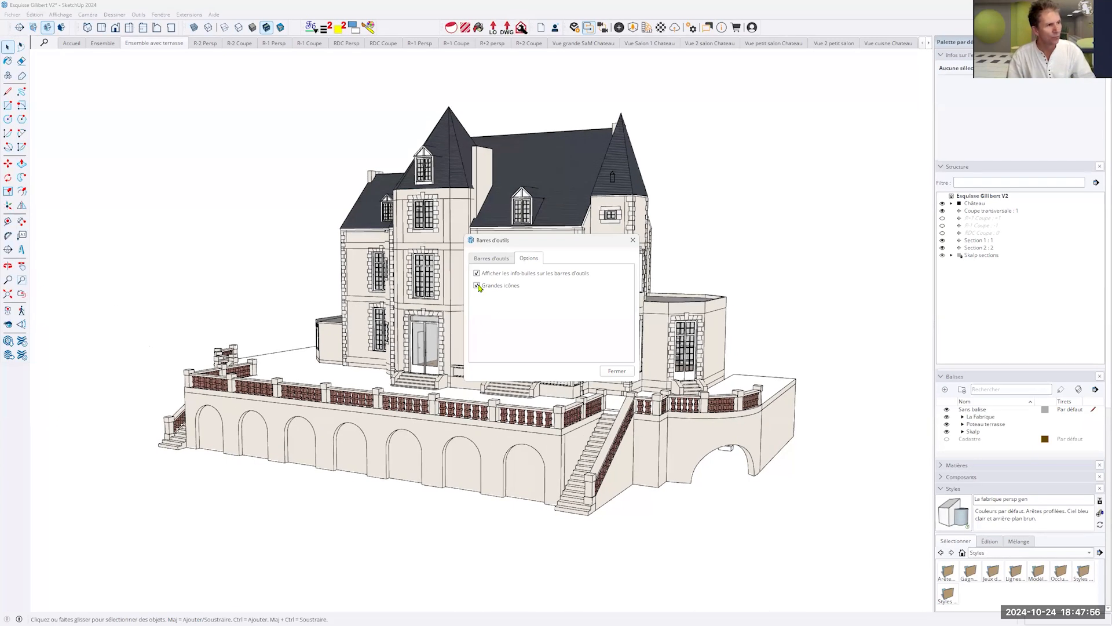
click(634, 239)
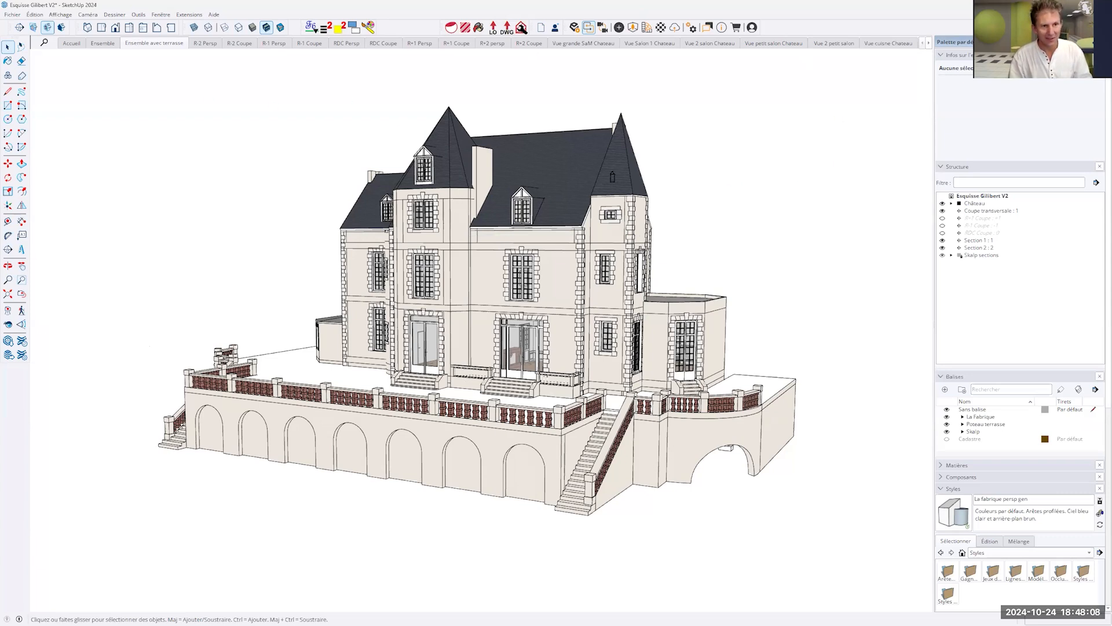
- Collapse the Infos sur l'entité, Structure, Balises, Styles and Scènes panels in the default tray
click(1009, 55)
click(1011, 66)
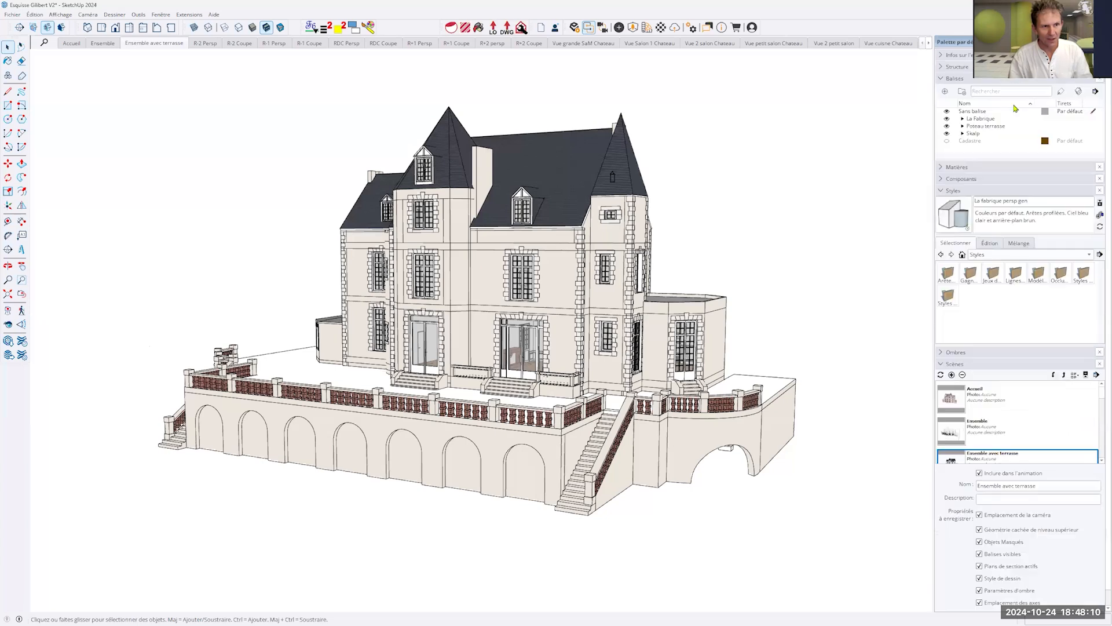
click(1015, 82)
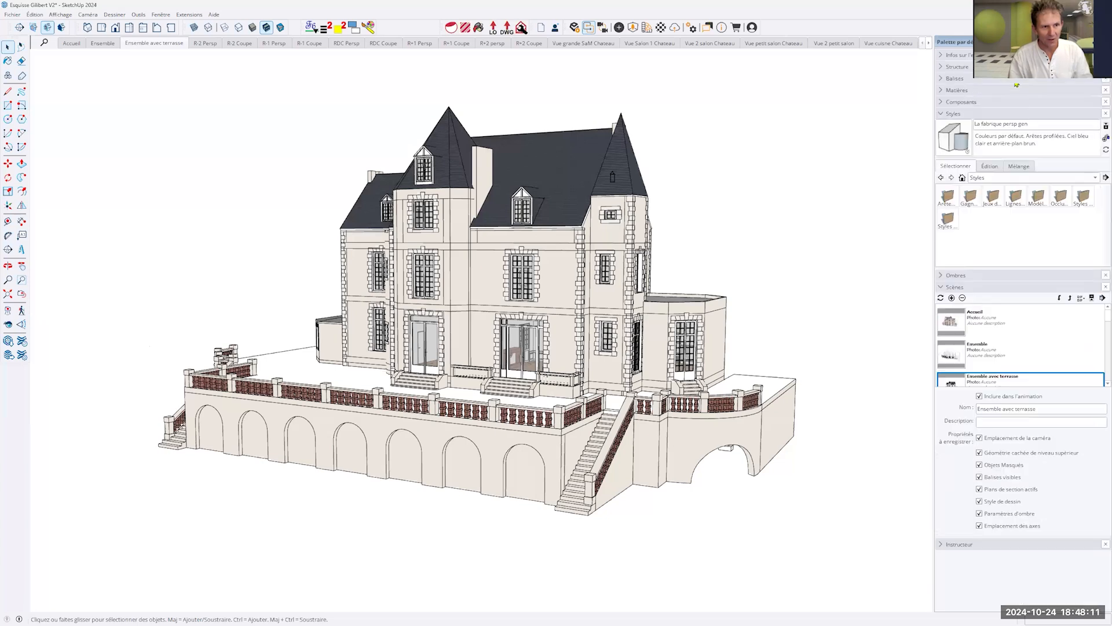
click(1011, 117)
click(1000, 139)
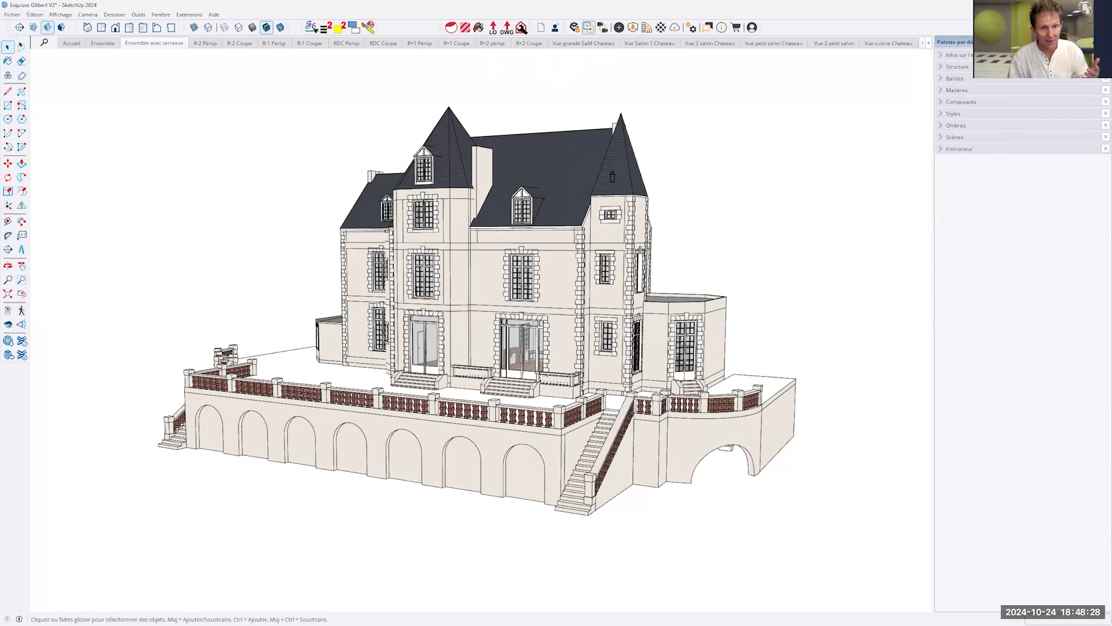
- Close the default tray and display it again
click(1106, 41)
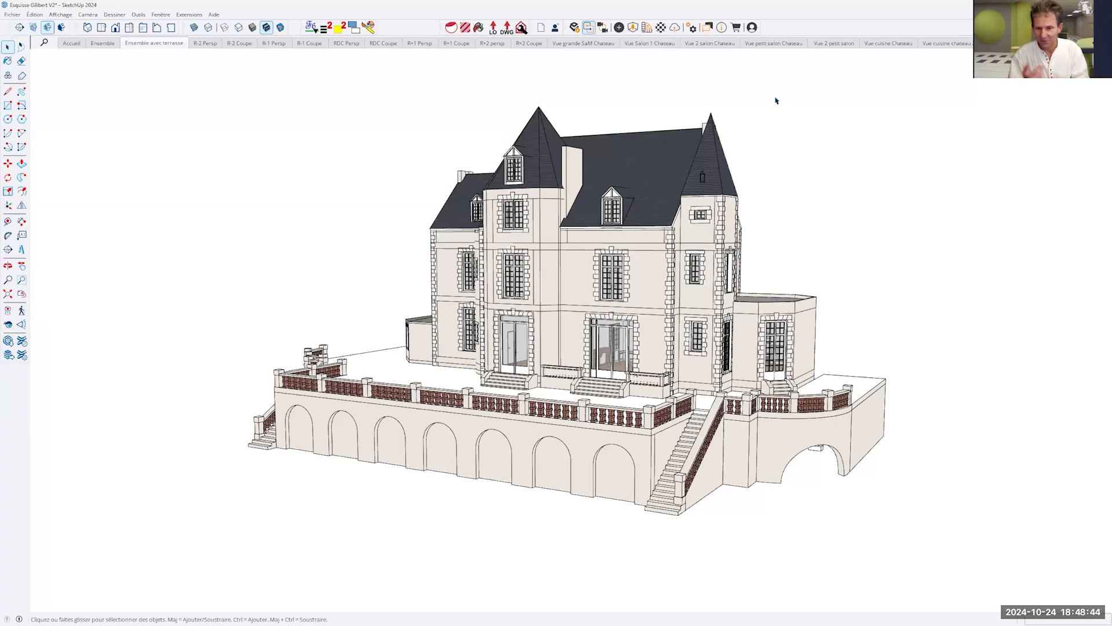
click(164, 14)
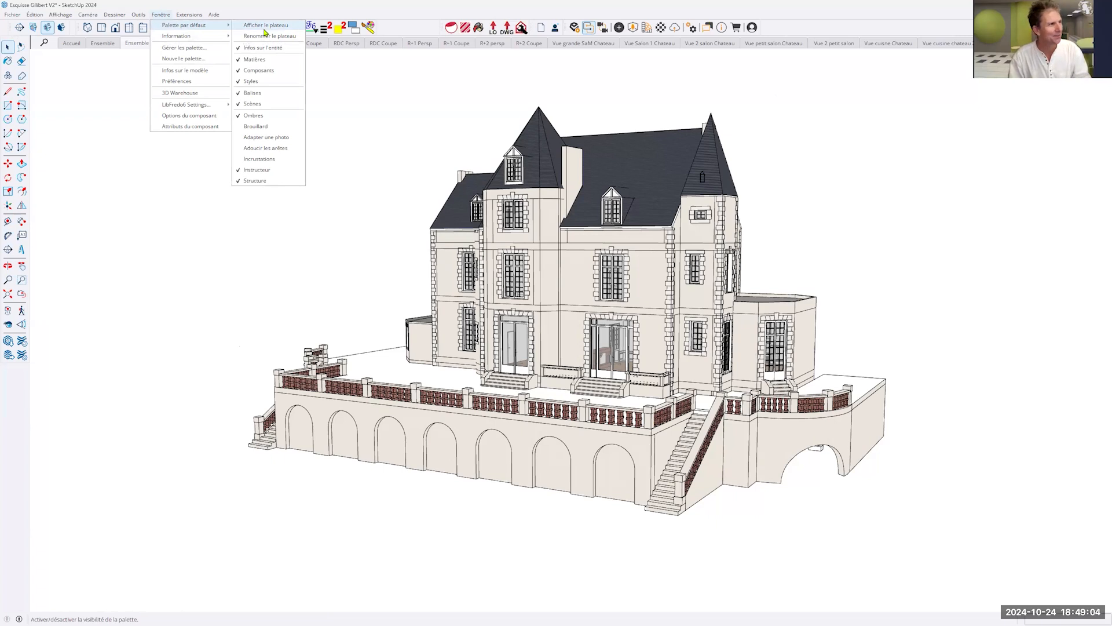
mouse_move(197, 24)
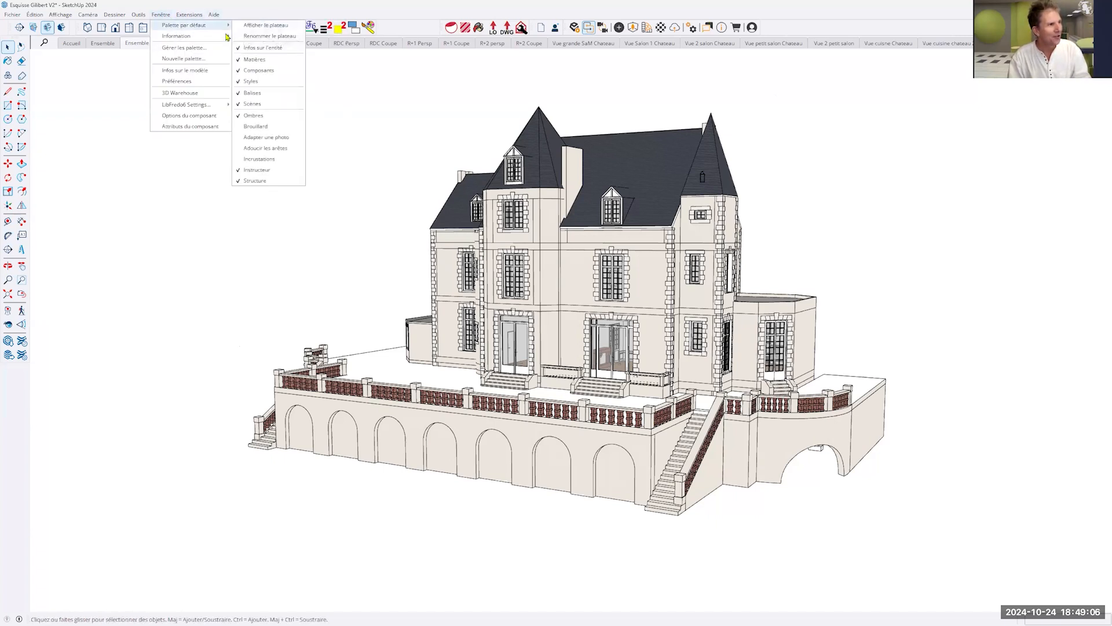
click(262, 26)
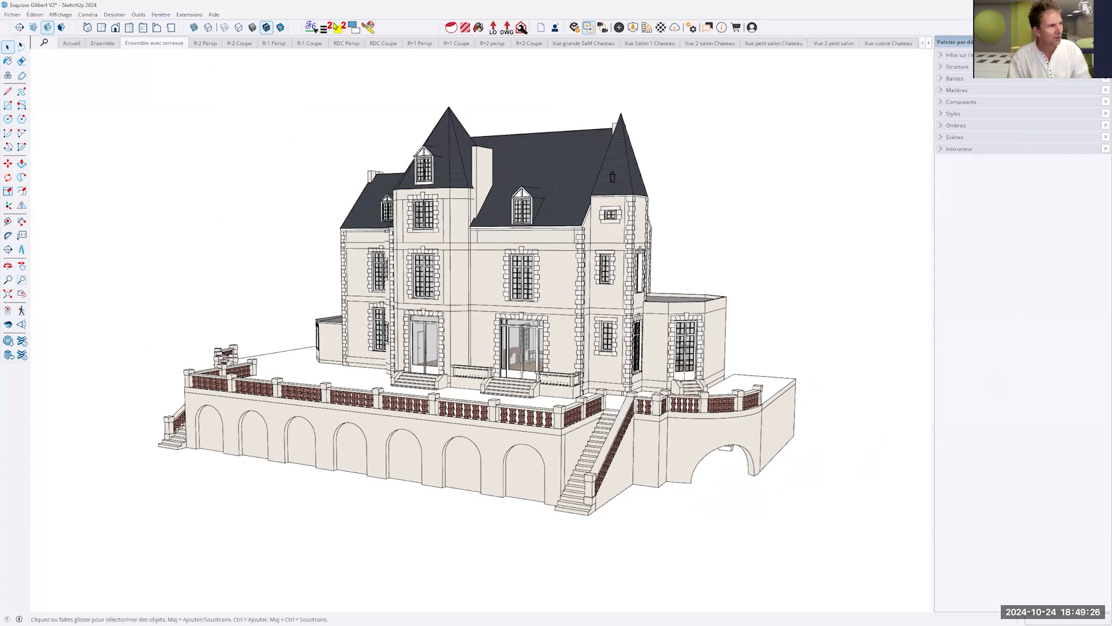
- Display the Information tray and move the Infos sur l'entité, Structure and Balises panels into it from the default tray
click(158, 16)
mouse_move(173, 38)
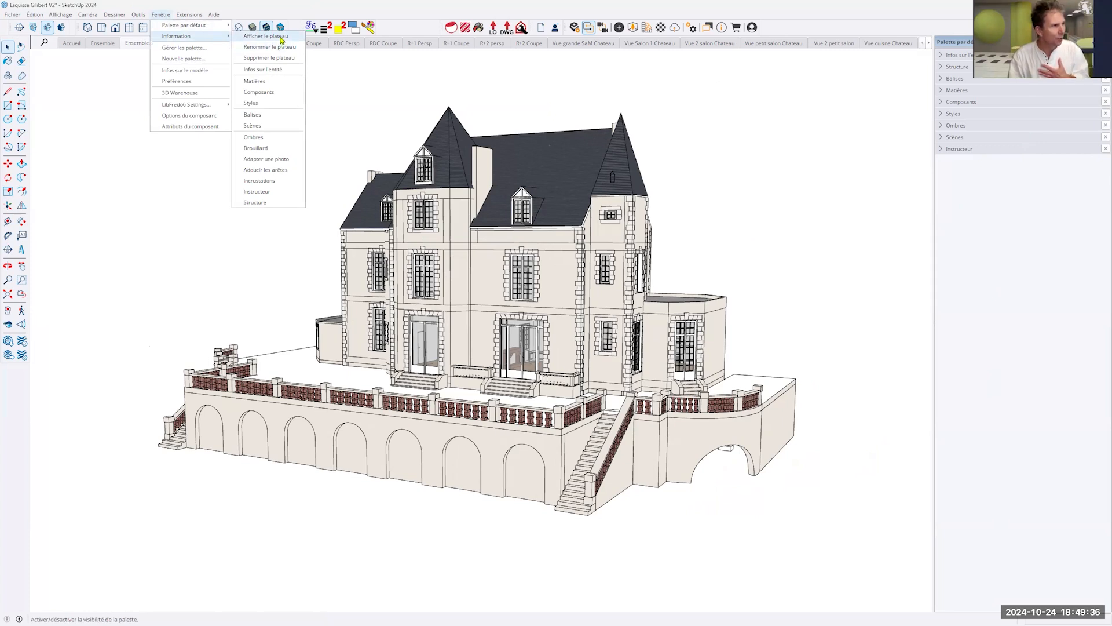
click(281, 37)
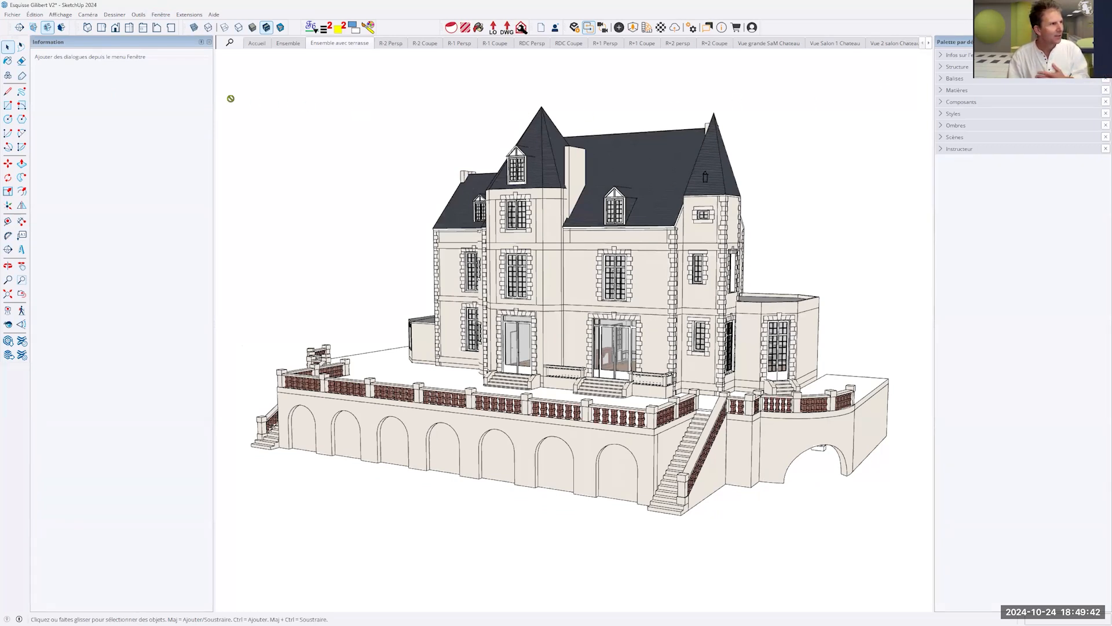
drag(230, 98, 138, 75)
drag(971, 60, 132, 92)
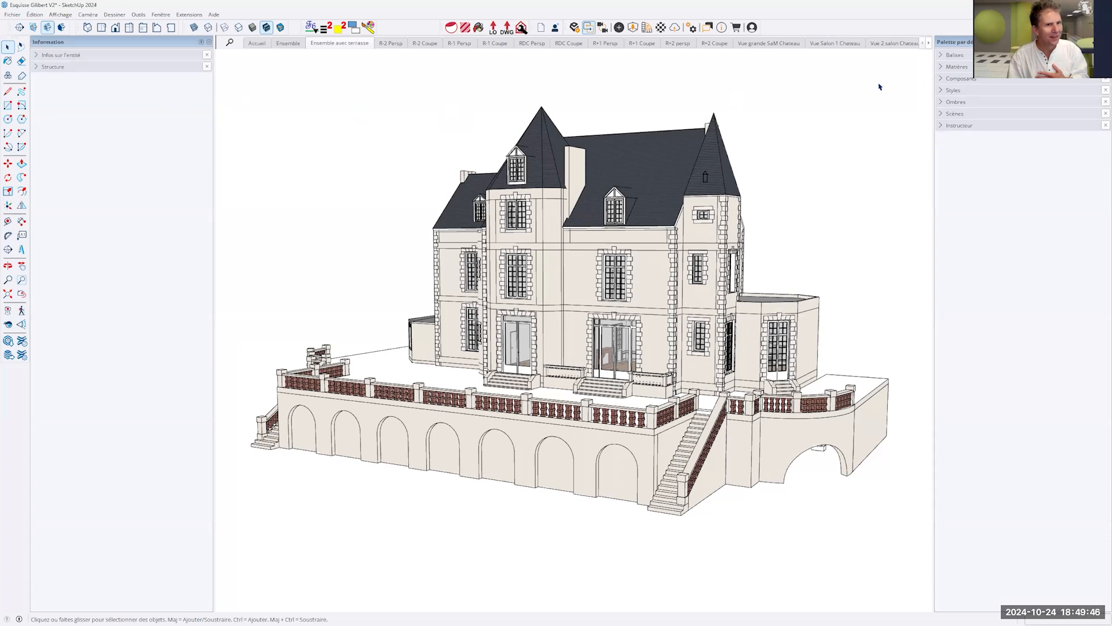
drag(637, 123, 117, 130)
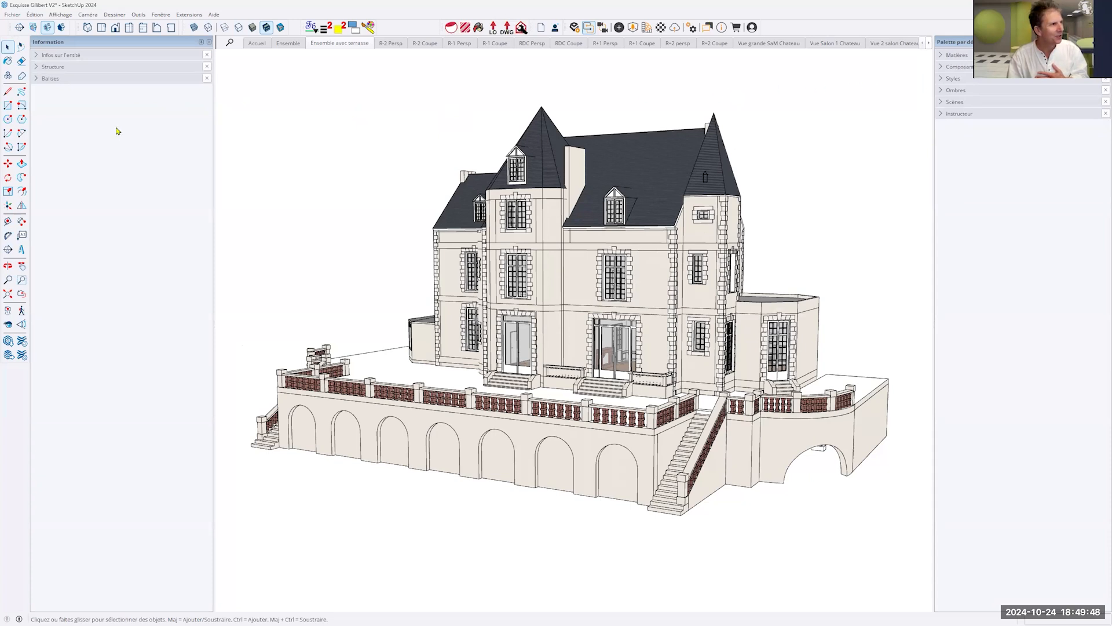
- Narrow the Information tray slightly and expand its Infos sur l'entité, Structure and Balises panels
drag(214, 131, 206, 131)
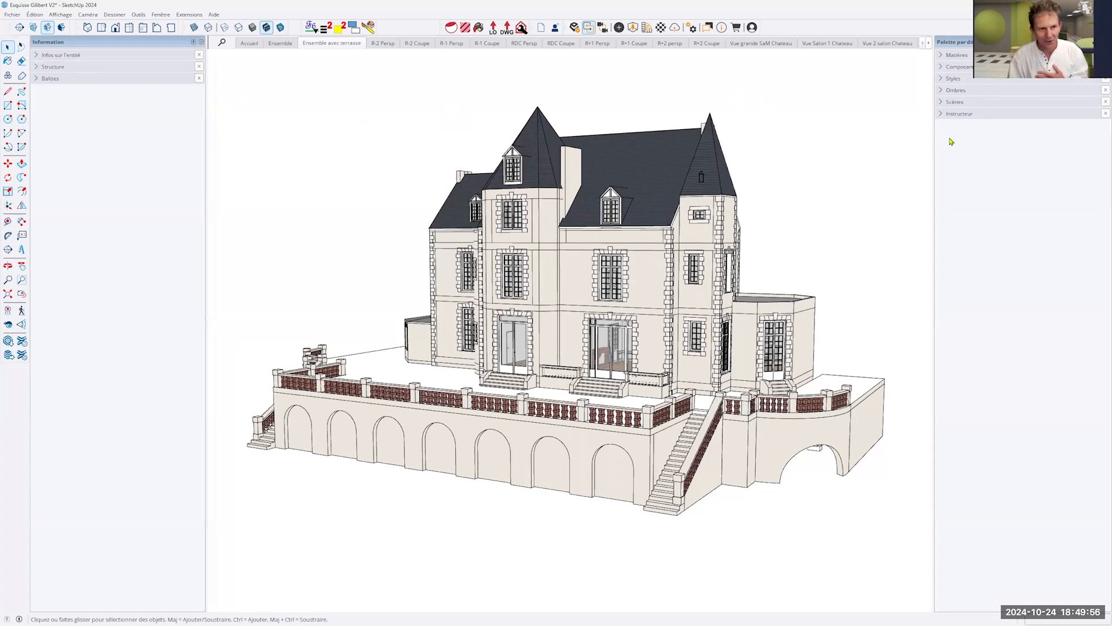
click(36, 55)
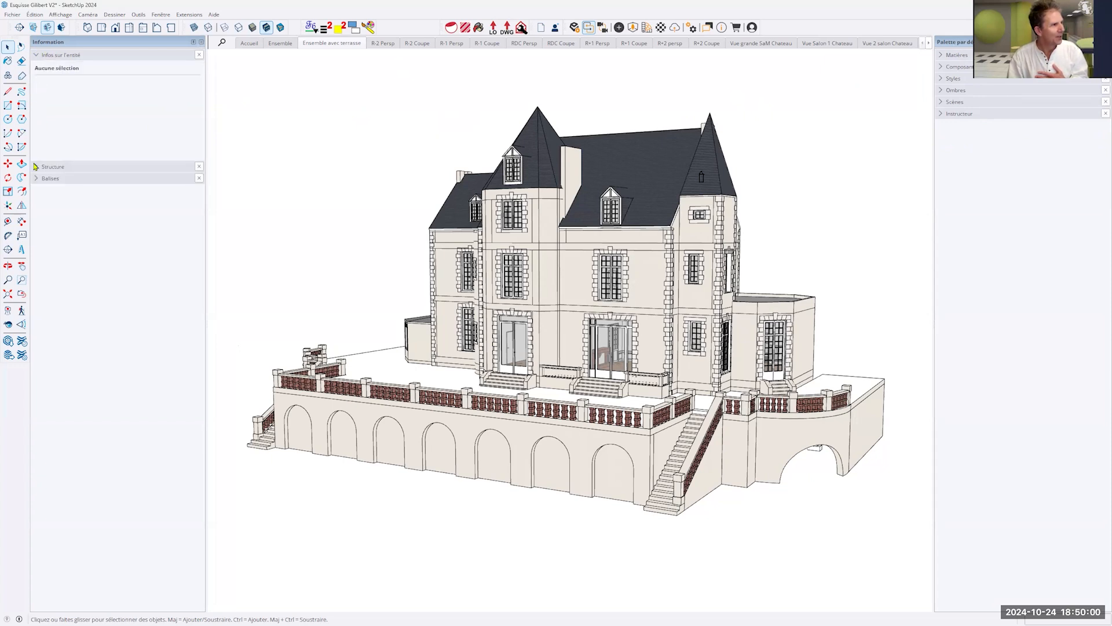
click(36, 166)
click(37, 376)
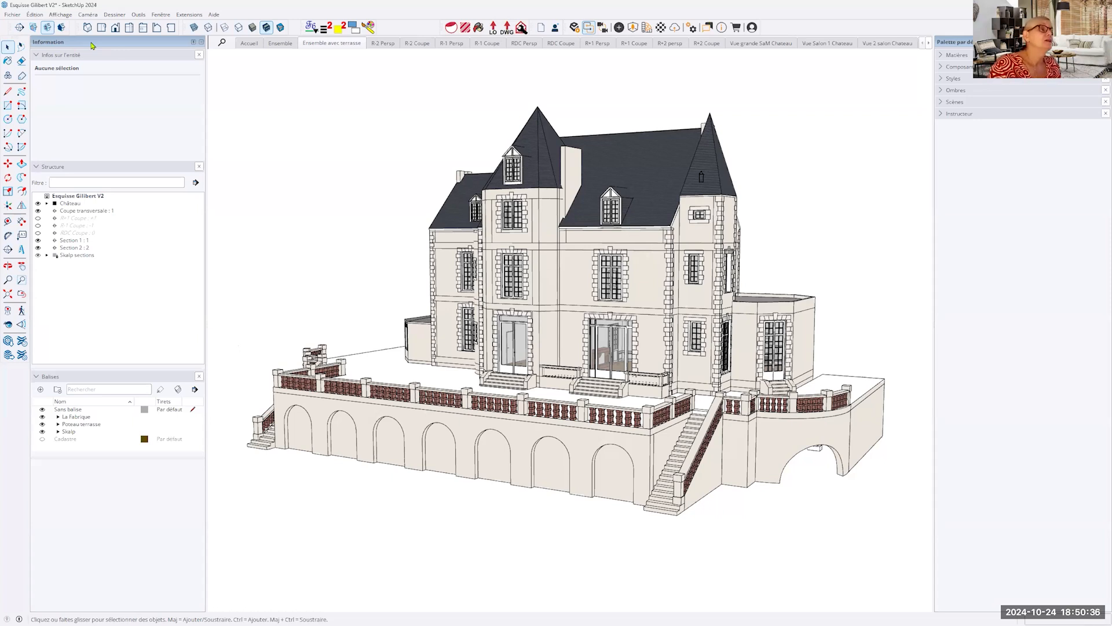
- Dock the Information tray on the workspace's right side, then undock the default tray and redock it outermost on that side
drag(91, 46, 220, 77)
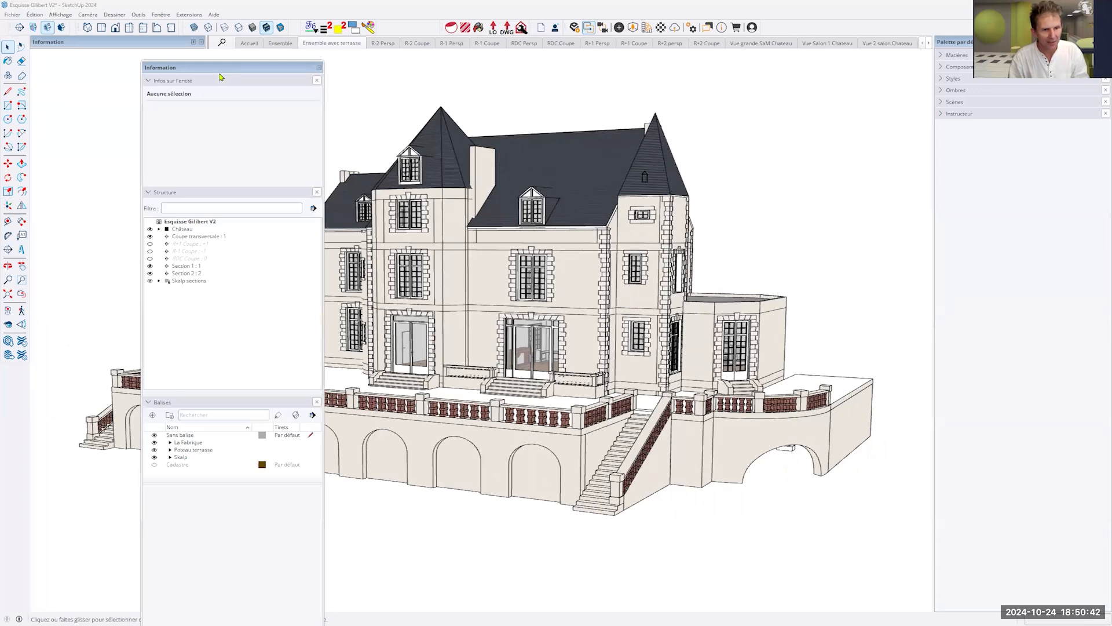
drag(220, 77, 927, 84)
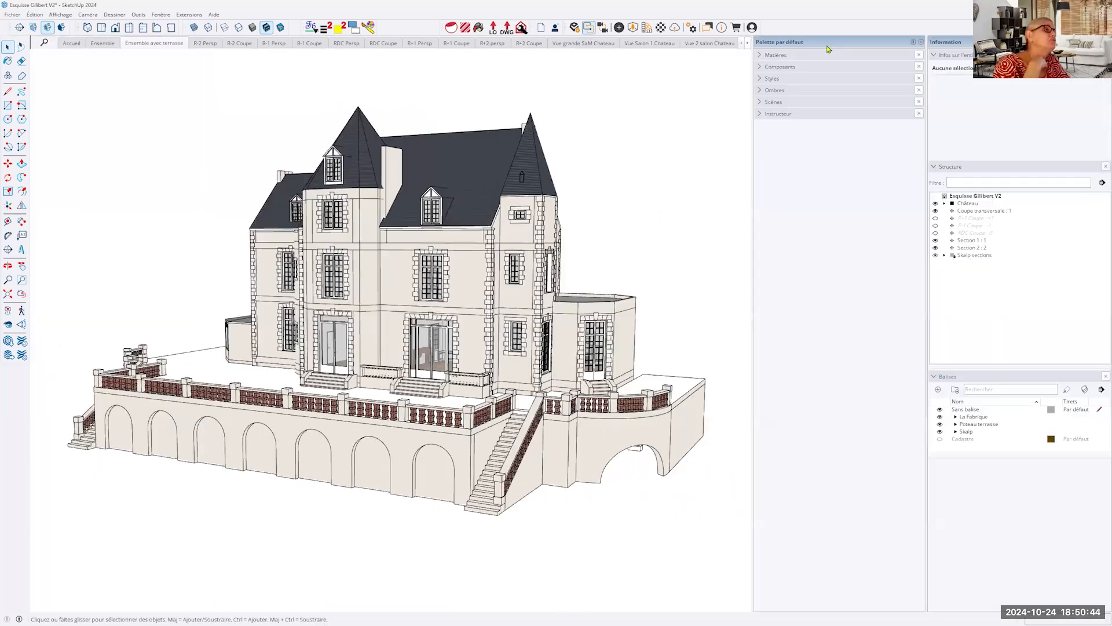
drag(829, 49, 796, 142)
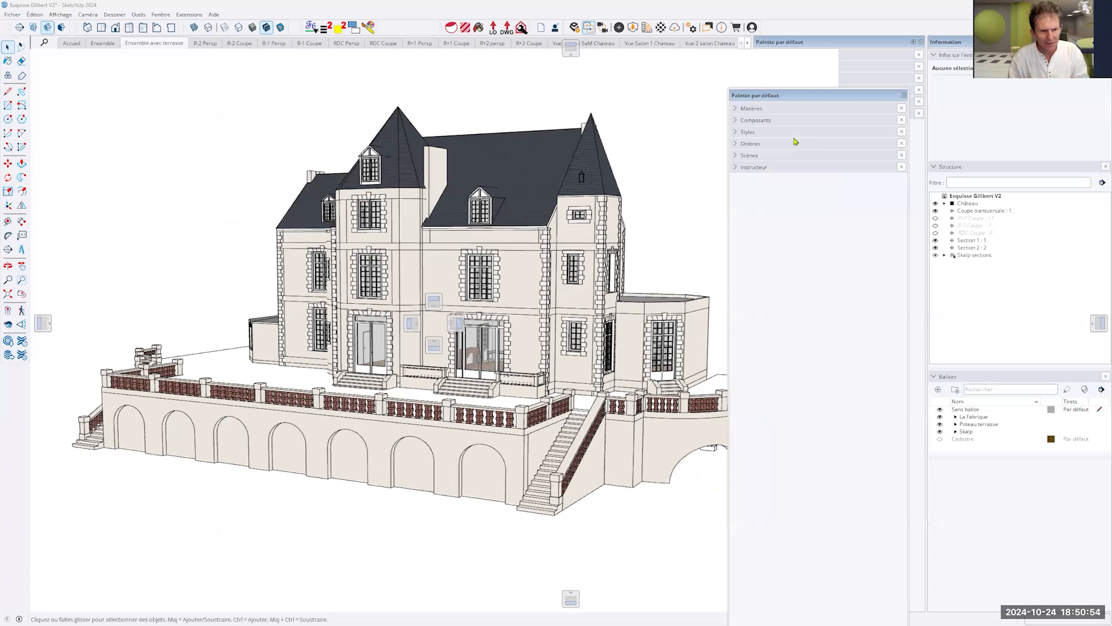
drag(795, 142, 996, 325)
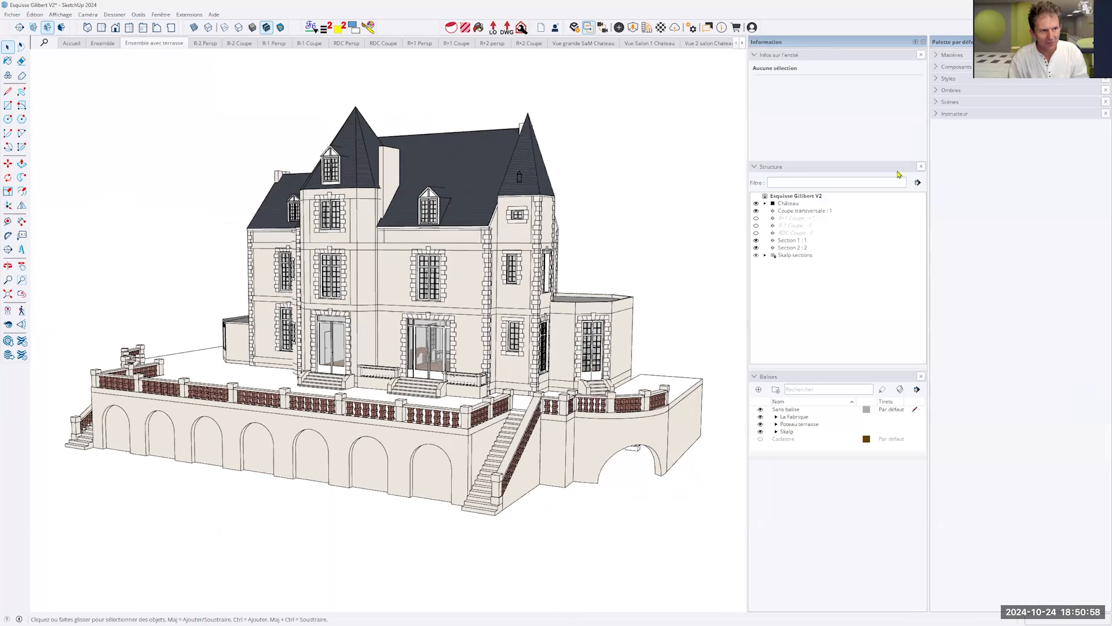
- Float the Information tray, narrow it, and dock it outermost on the workspace's right side, beside the default tray
mouse_move(803, 40)
mouse_down()
mouse_move(857, 147)
mouse_move(852, 99)
mouse_move(927, 324)
mouse_move(848, 54)
mouse_move(908, 274)
mouse_move(954, 326)
mouse_up()
drag(814, 62, 35, 330)
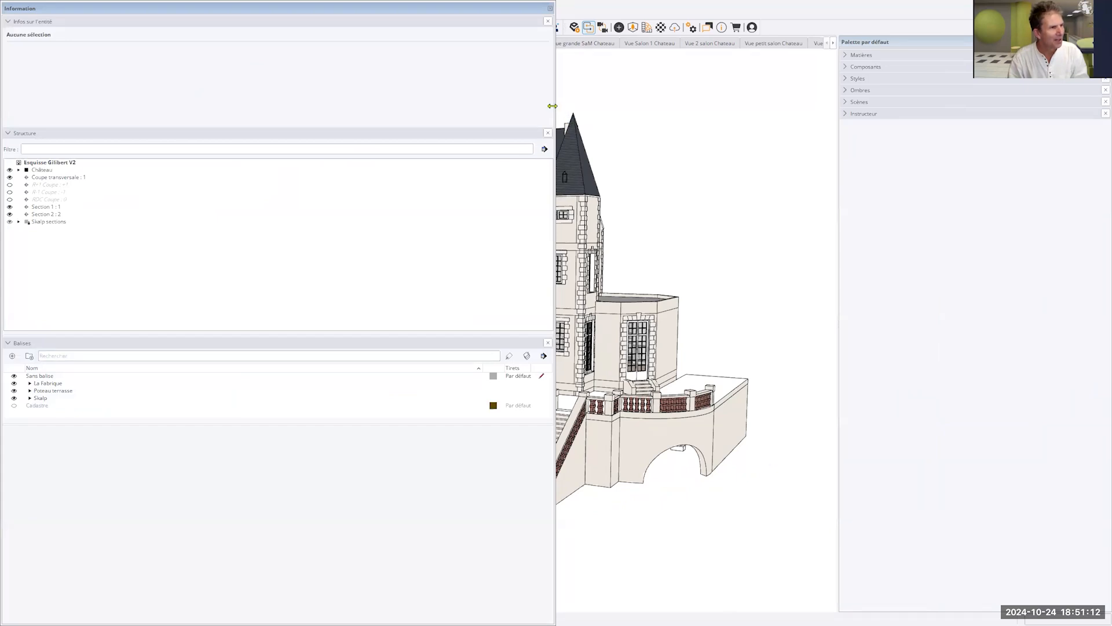
drag(552, 106, 176, 87)
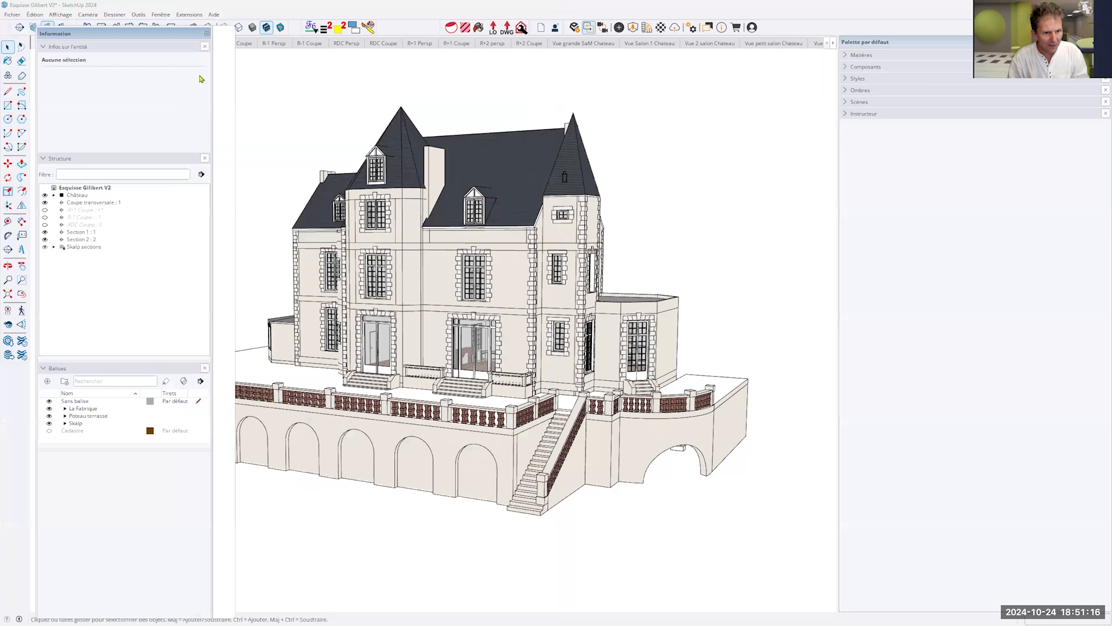
drag(201, 79, 1097, 327)
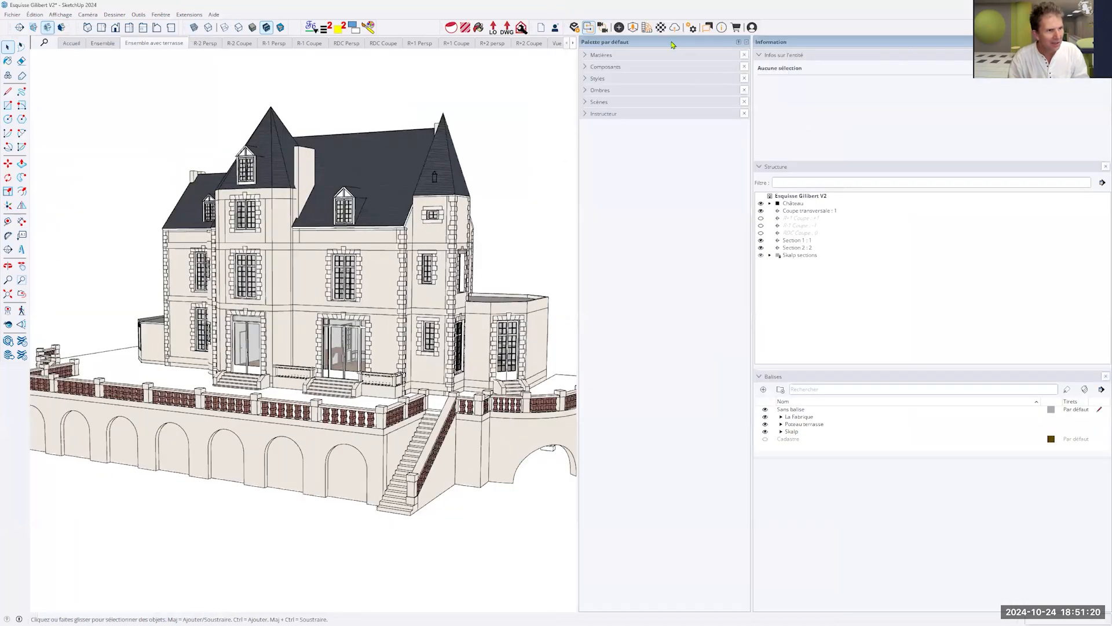
- Undock both trays, dock the default tray on the workspace's right side, stack the Information tray onto it, and narrow the stack
drag(785, 69, 999, 94)
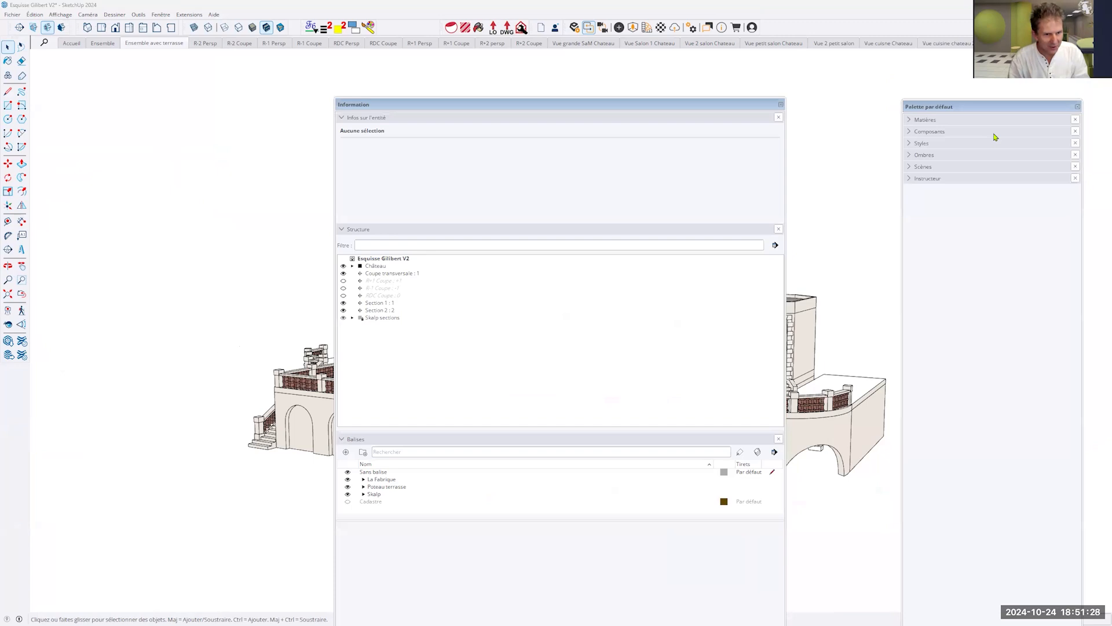
drag(992, 107, 1091, 328)
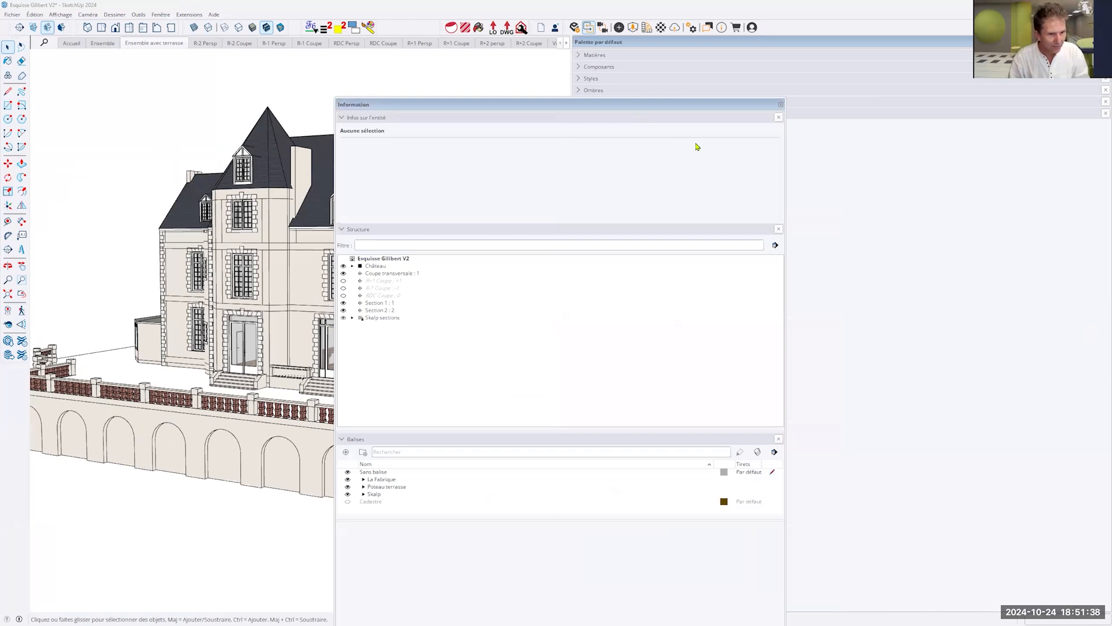
drag(696, 143, 846, 331)
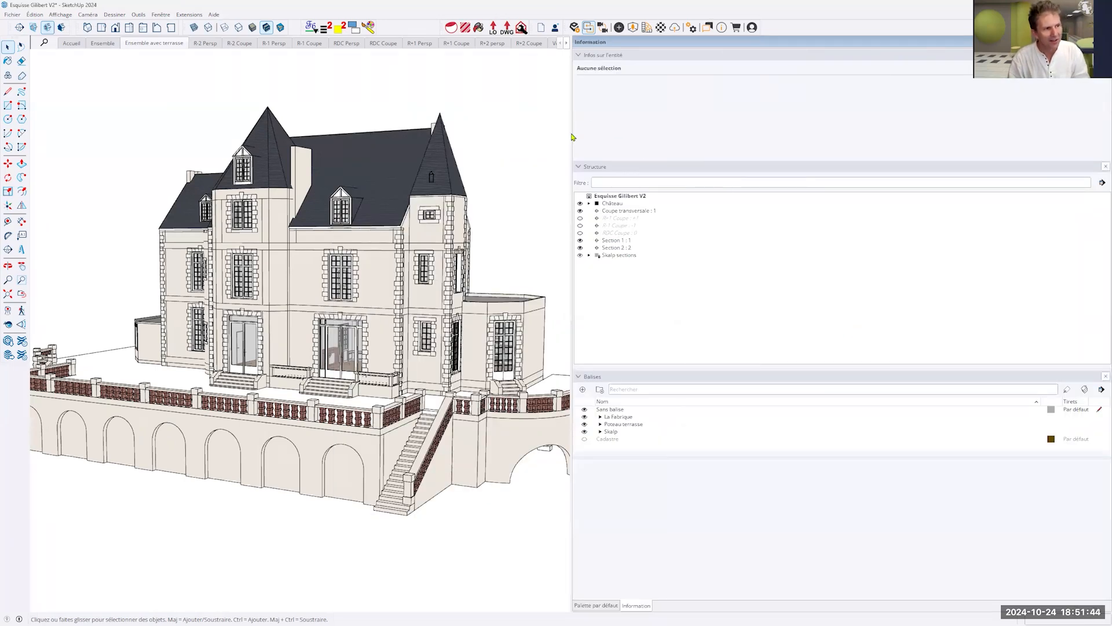
drag(572, 143, 953, 204)
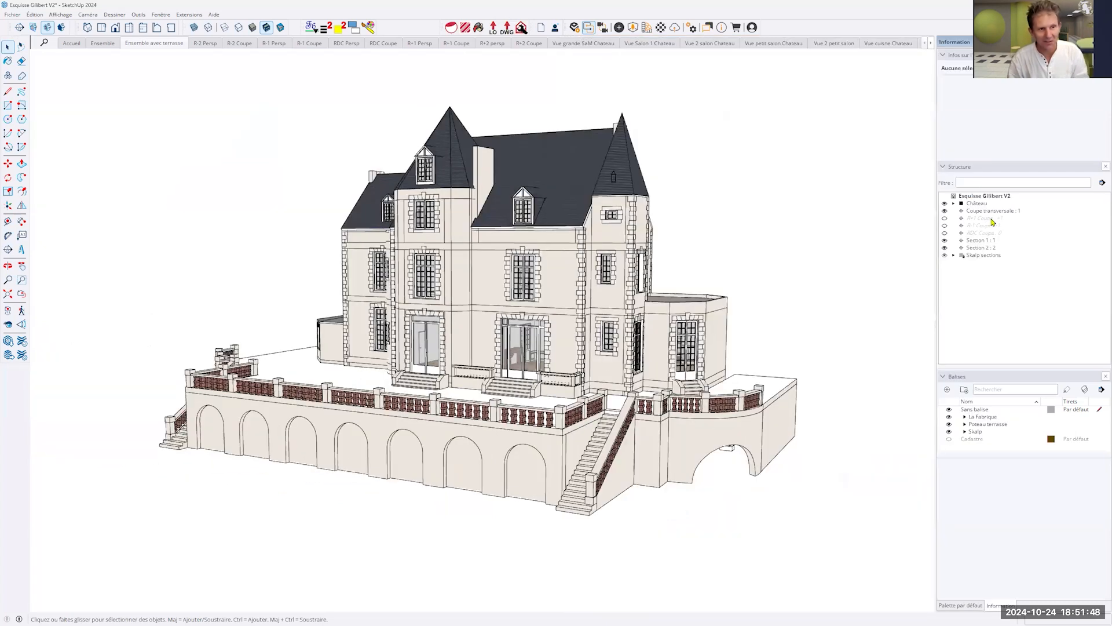
- Alternate between the default tray and the Information tray in the stacked group to compare their panels
click(970, 605)
click(990, 607)
click(970, 606)
click(991, 606)
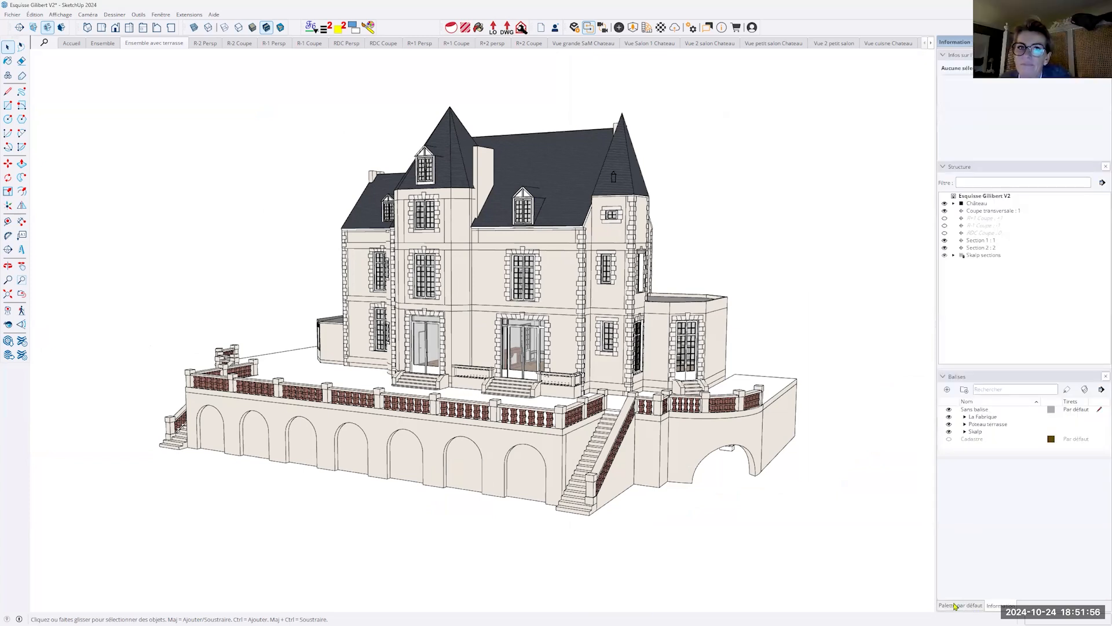
click(955, 607)
click(992, 607)
- Pull the Information tray out of the stack, dock it on the workspace's left side, and collapse its three panels
drag(992, 606, 43, 323)
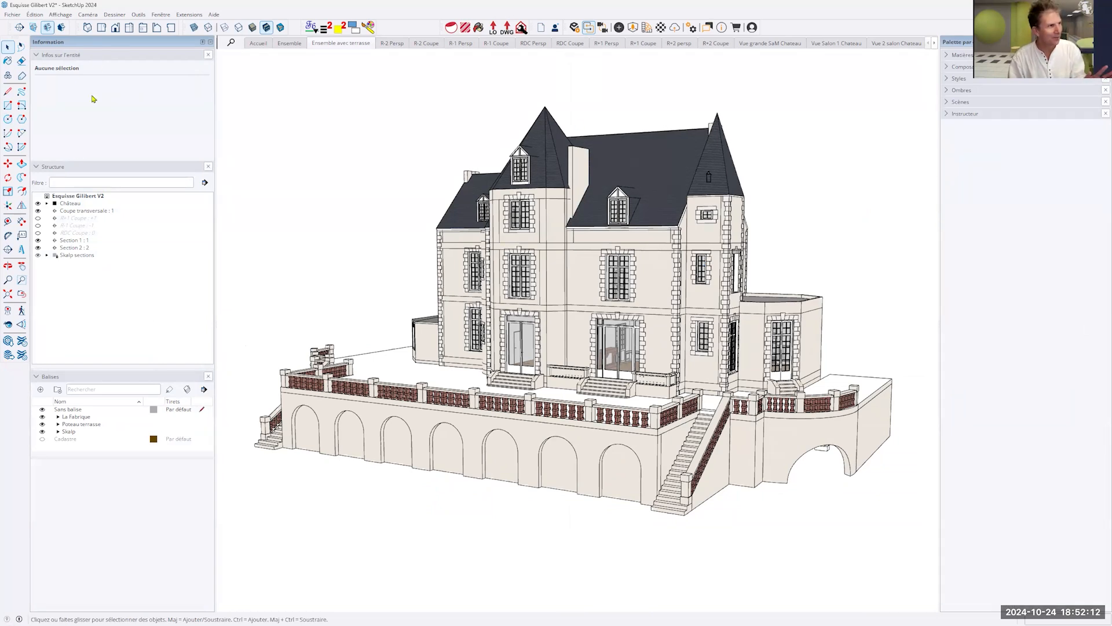
click(116, 55)
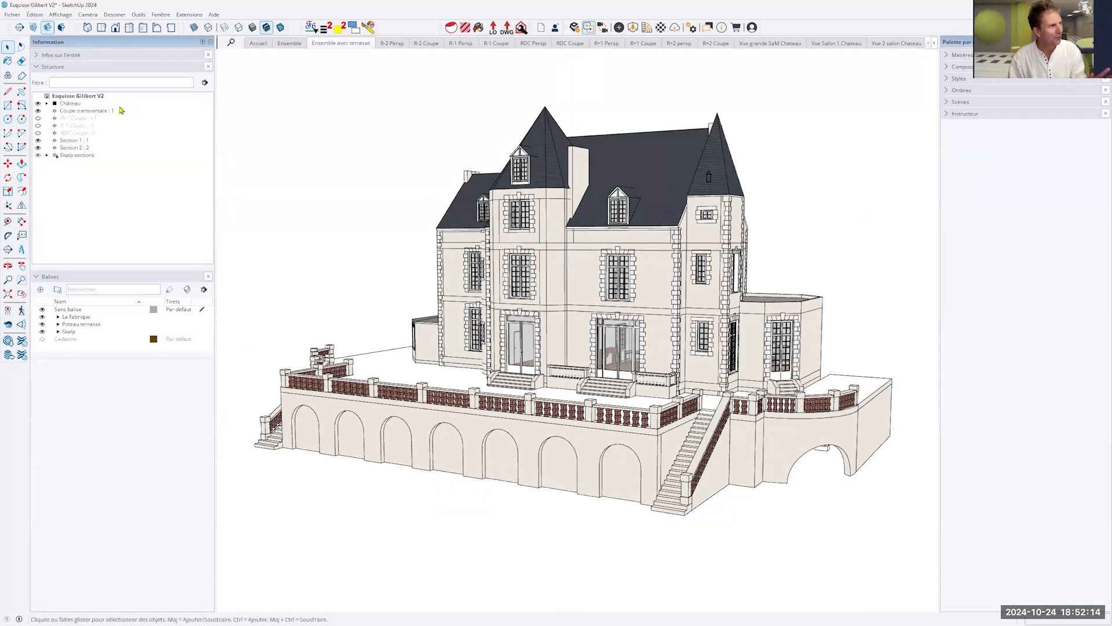
click(140, 67)
click(139, 79)
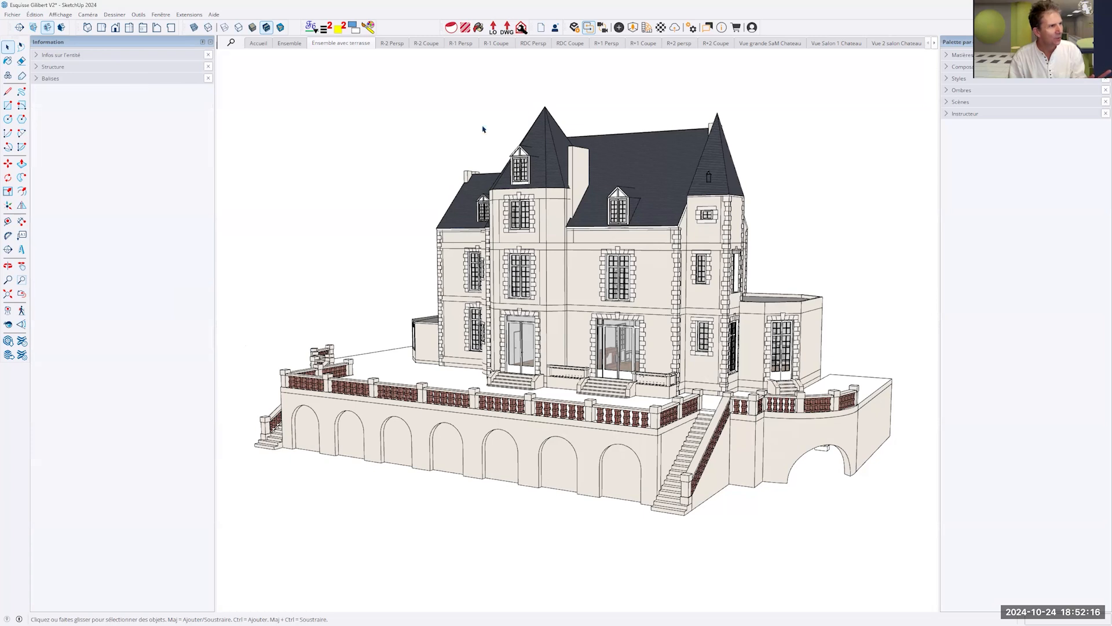
- Expand and collapse the Instructeur and Scènes panels, and remove the Scènes panel from the default tray
click(1011, 114)
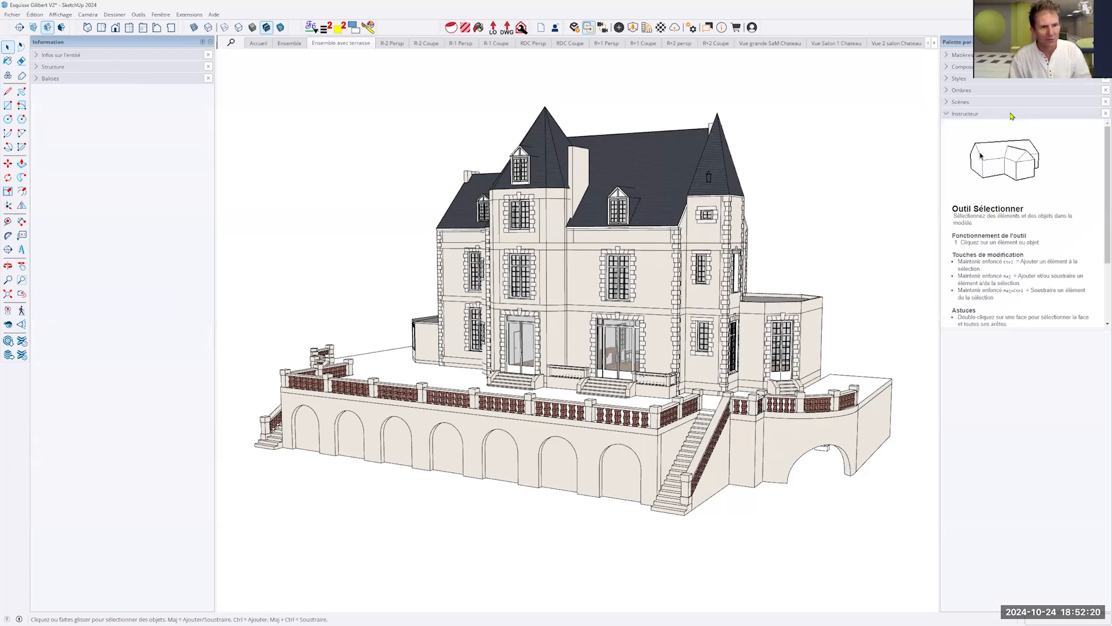
click(1012, 114)
click(1017, 102)
click(1017, 102)
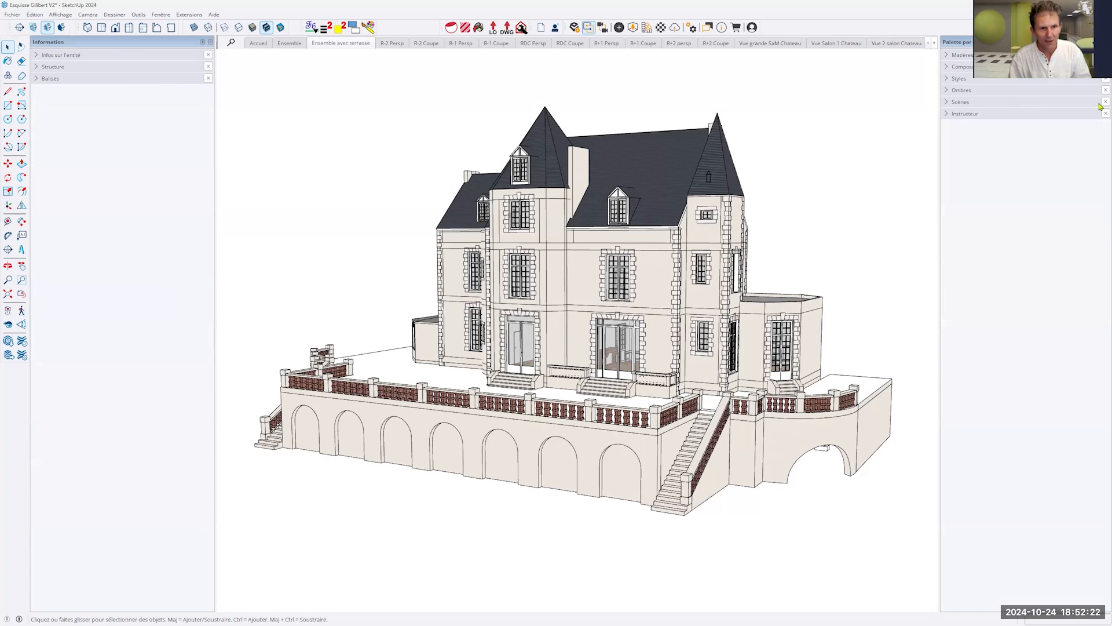
click(1105, 102)
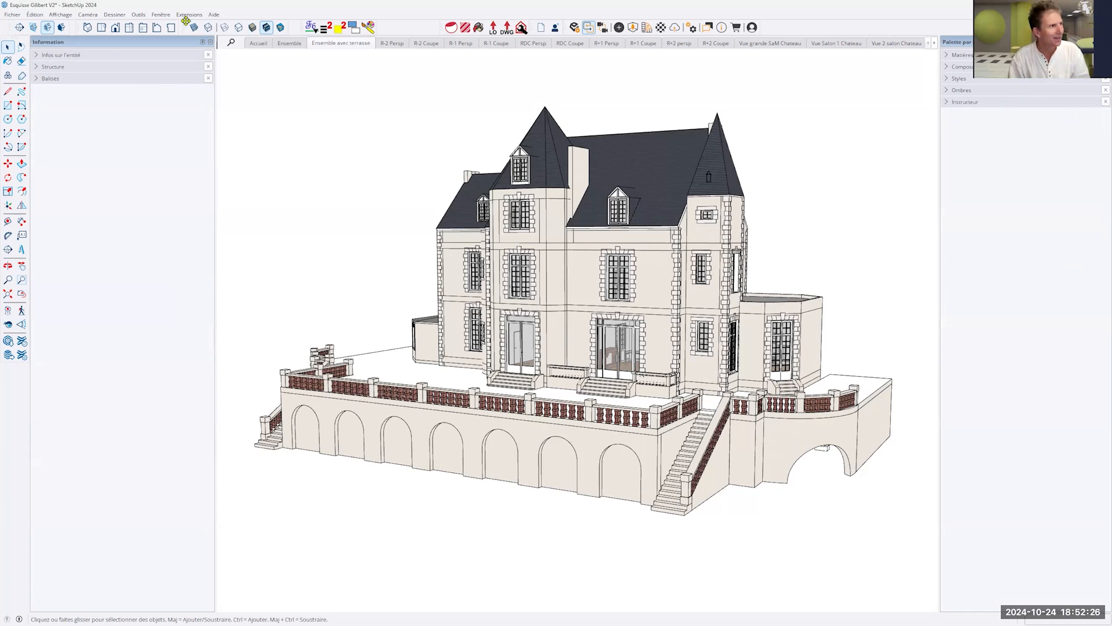
- Add the Scènes panel back to the default tray and collapse it
click(161, 15)
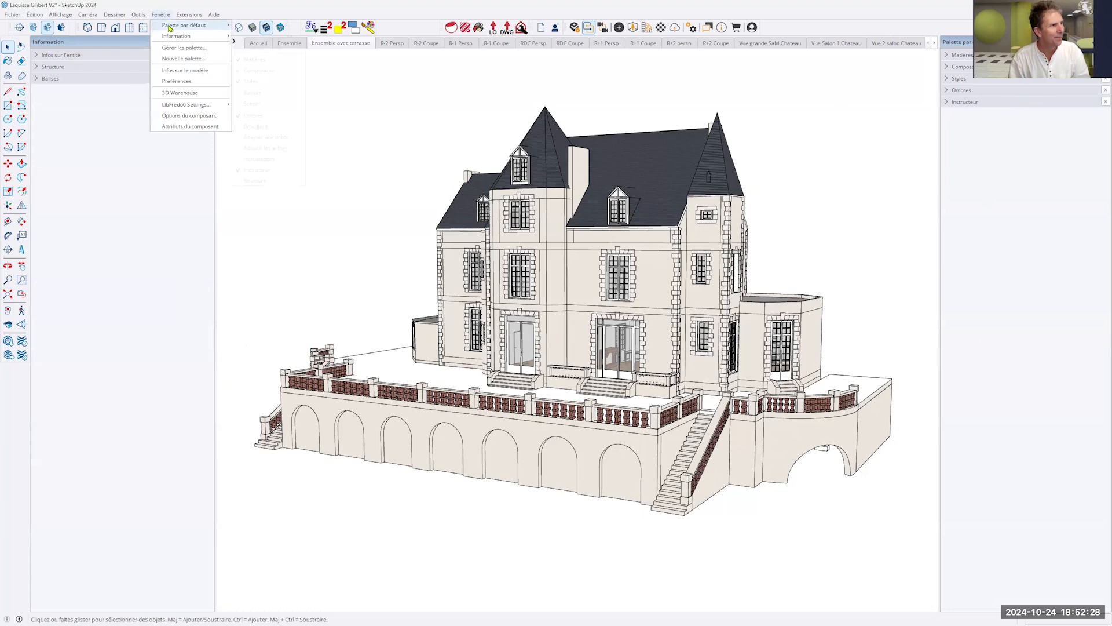
mouse_move(202, 25)
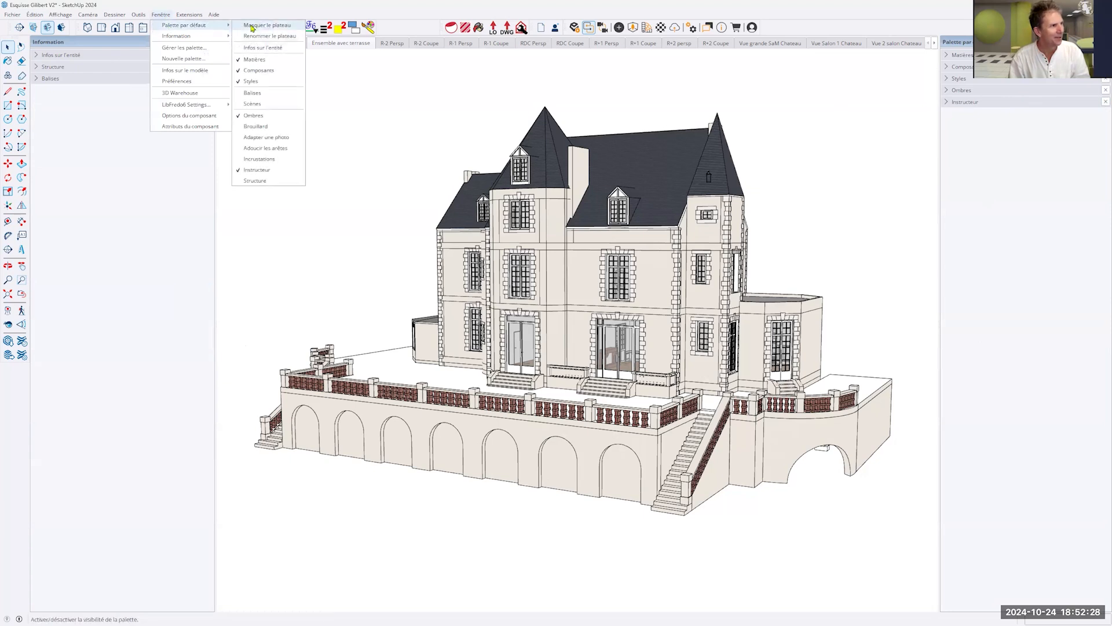
click(259, 104)
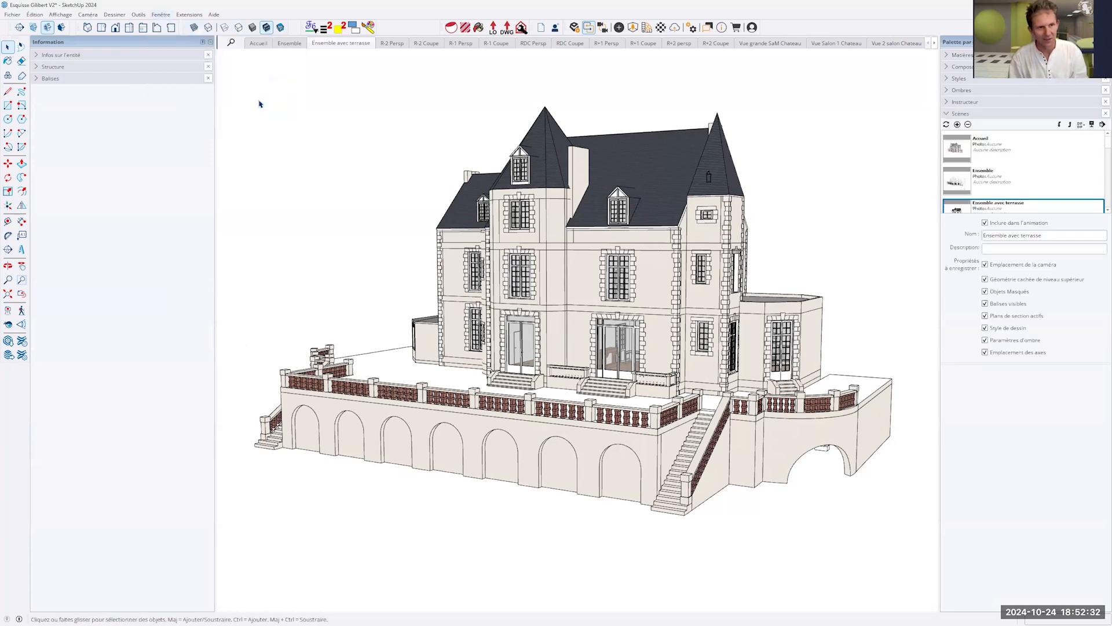
click(1004, 115)
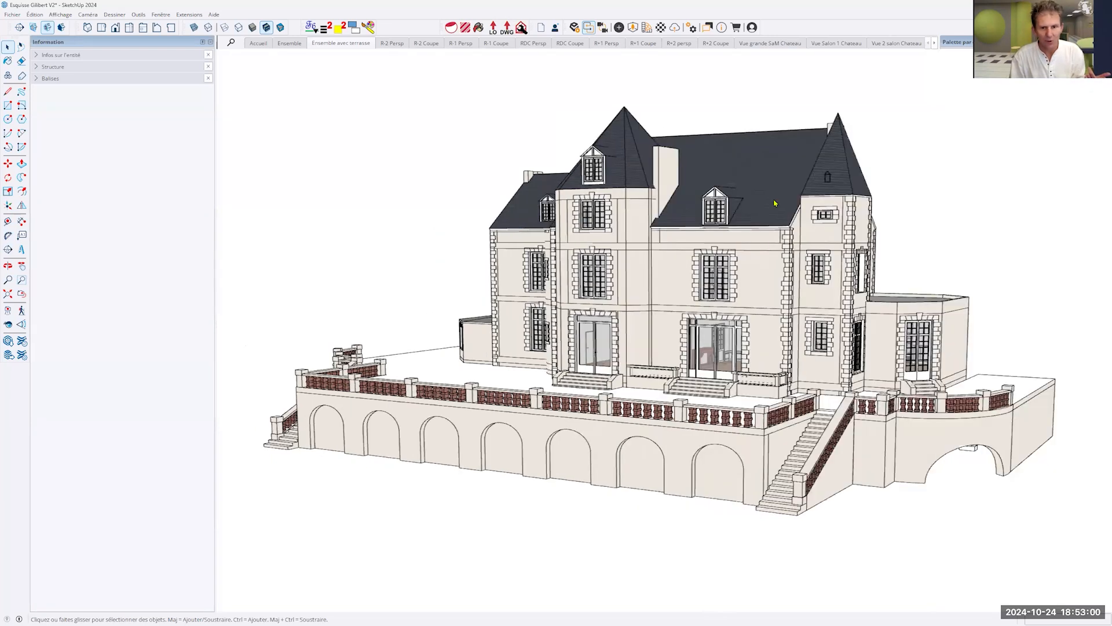
- Undock the default tray and dock it again along the workspace's right side
drag(985, 42, 915, 97)
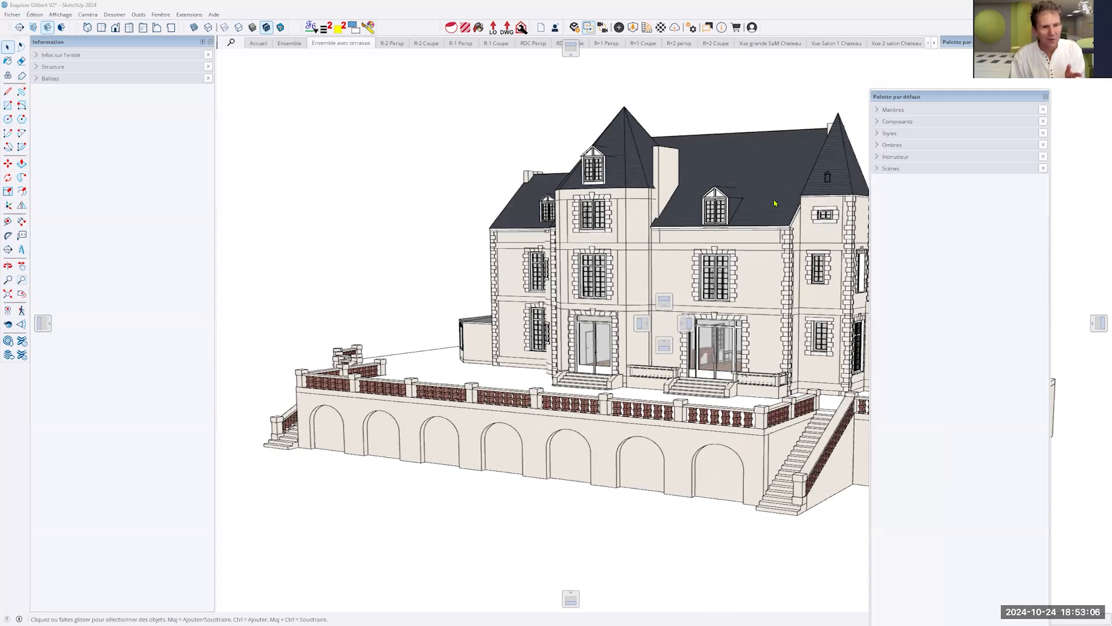
drag(944, 97, 1099, 323)
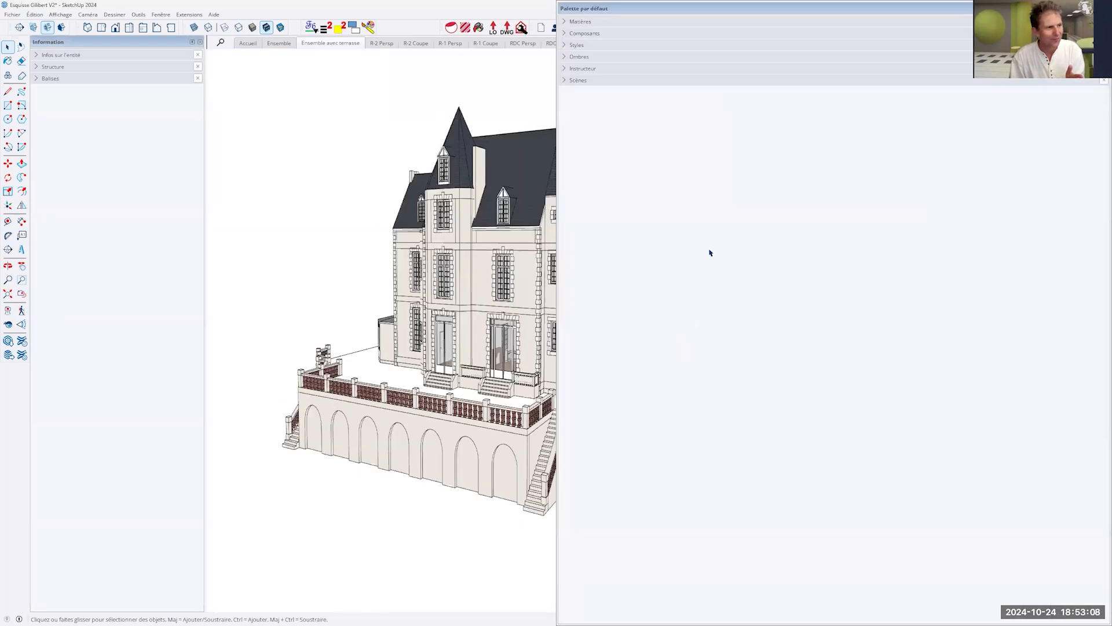
drag(752, 252, 1063, 276)
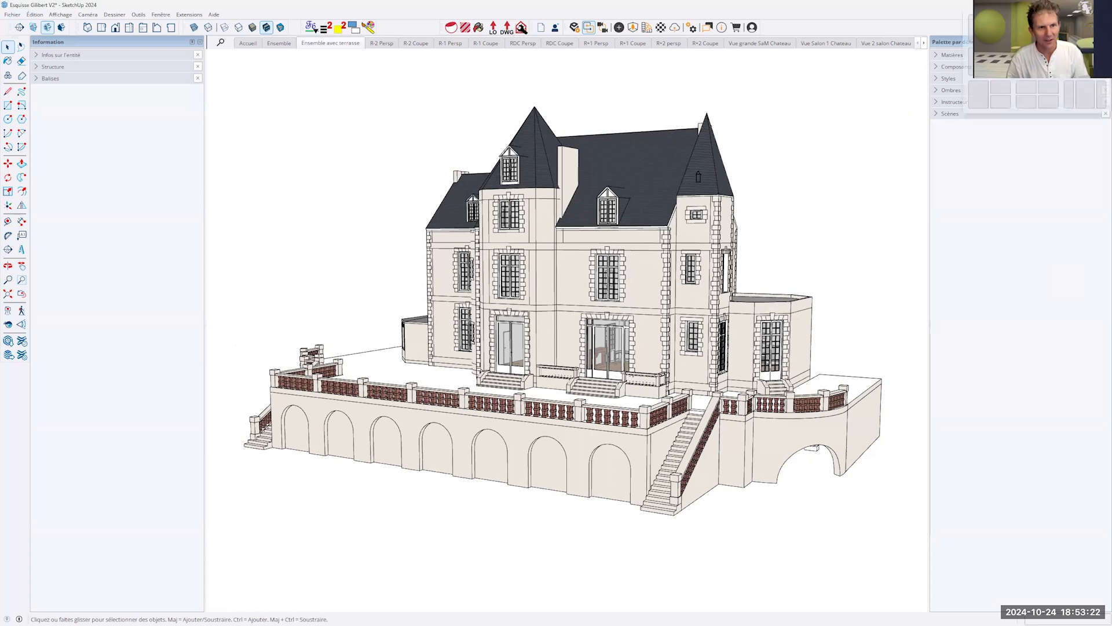
- Detach the application window from full screen size and maximize it again
drag(1011, 4, 846, 104)
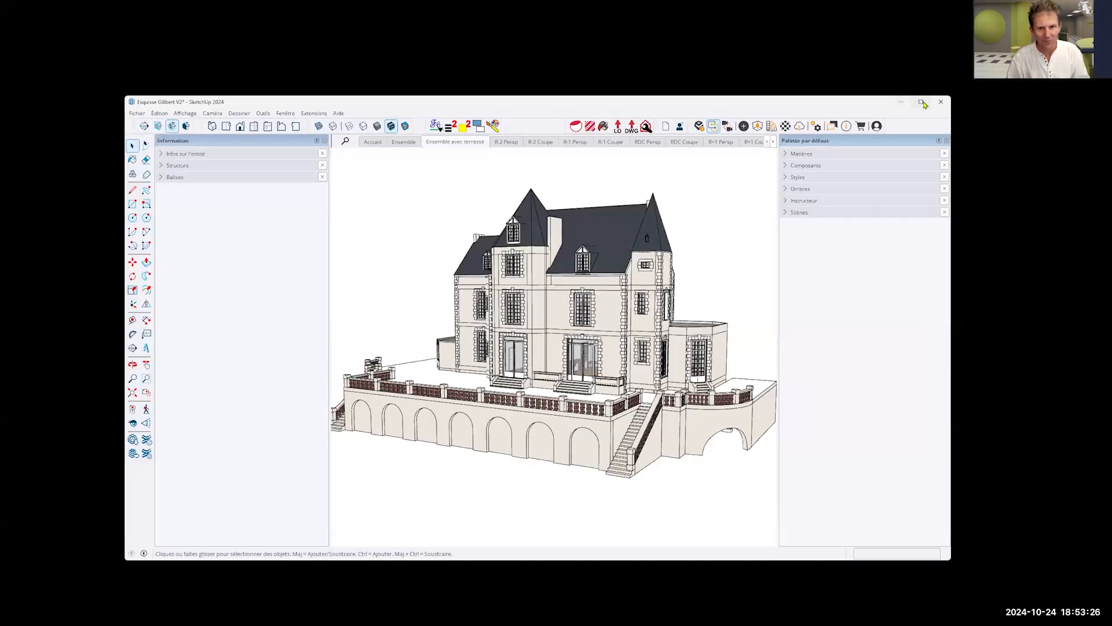
click(922, 102)
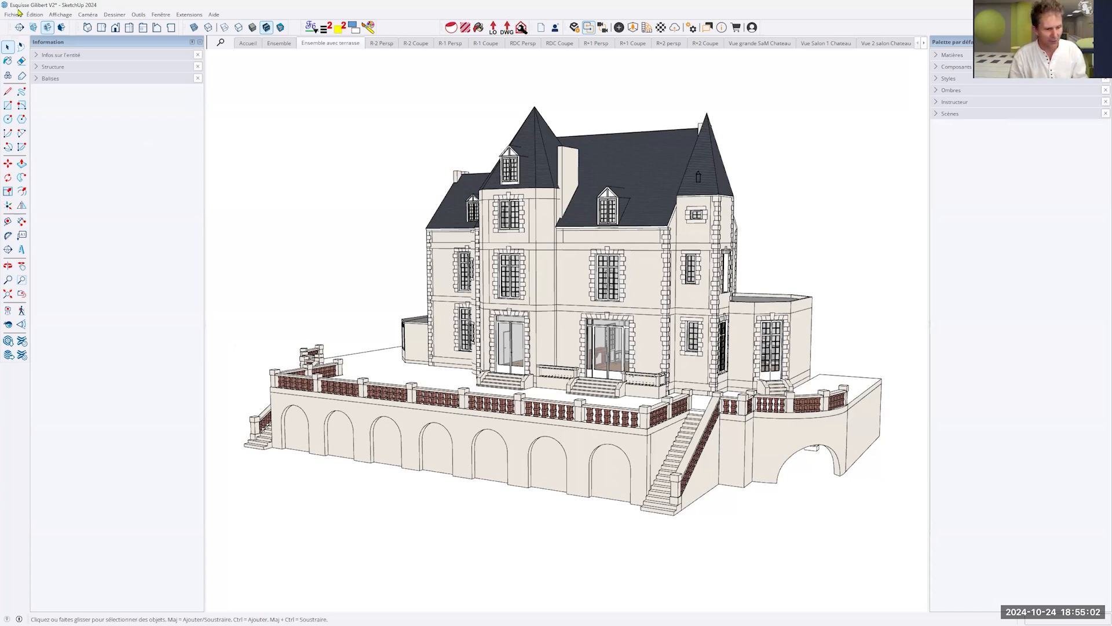
- Set the model's surface unit to Mètres² in the model info units settings and close the dialog
click(171, 16)
click(187, 69)
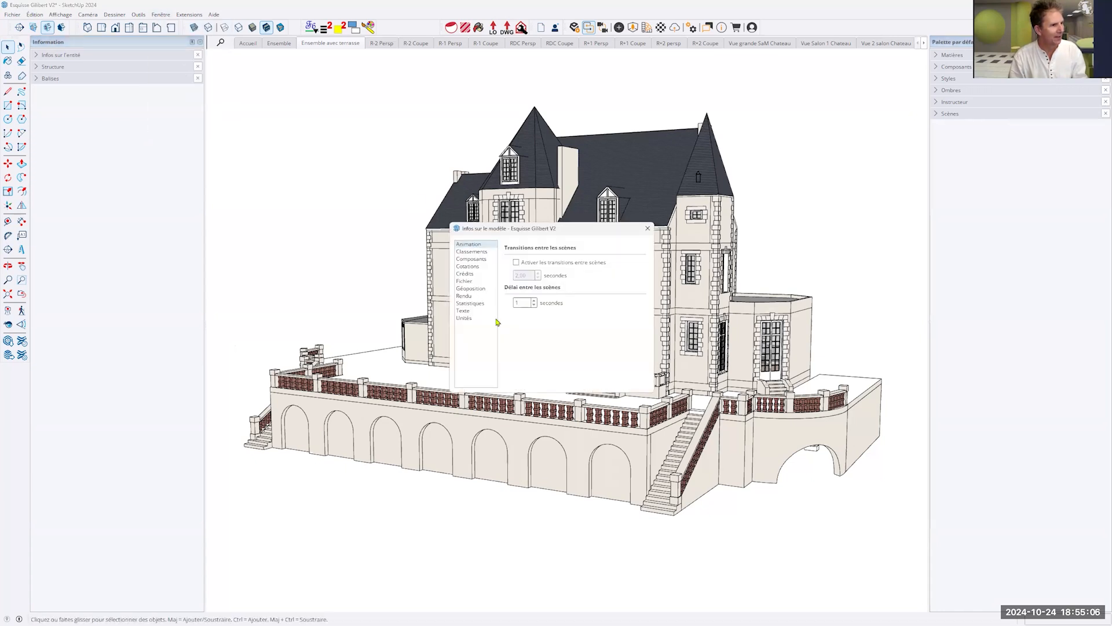
click(464, 318)
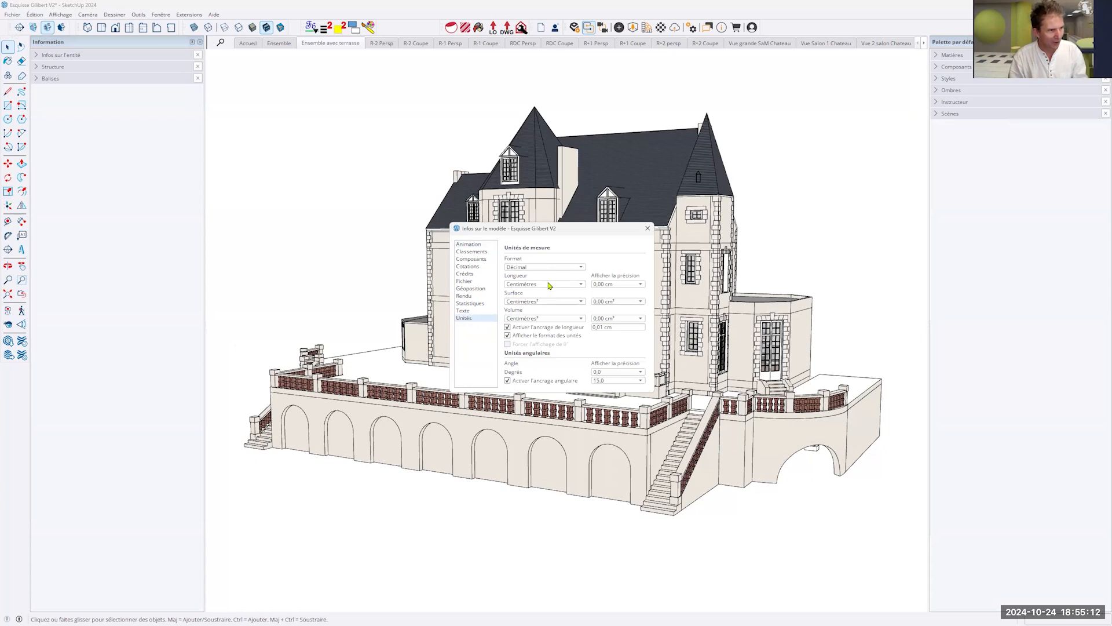
click(581, 302)
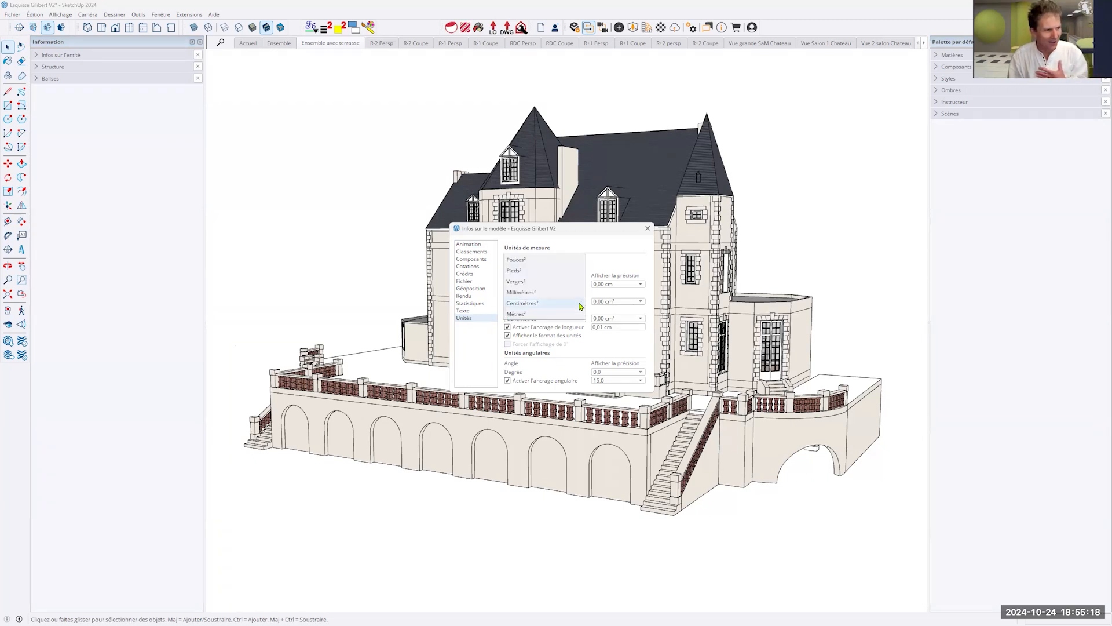
click(517, 314)
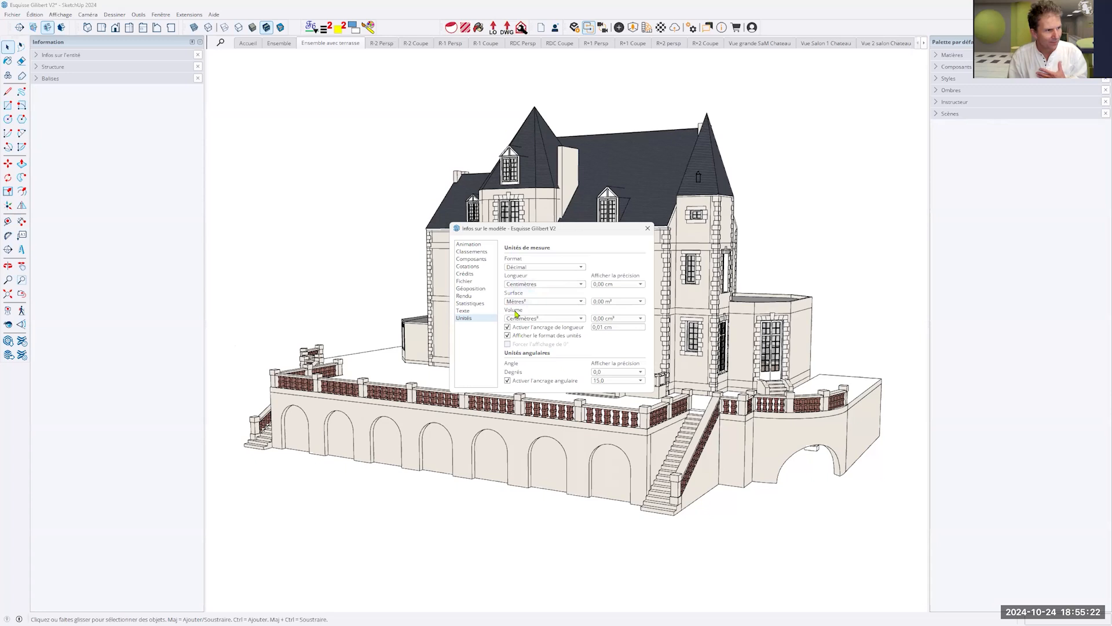
click(583, 302)
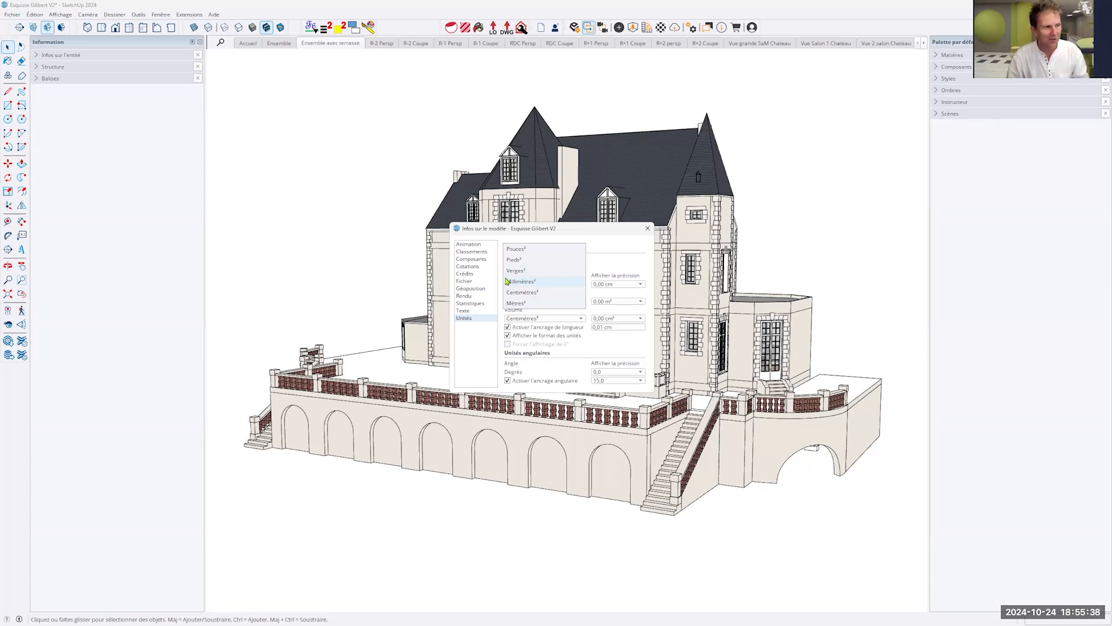
click(526, 305)
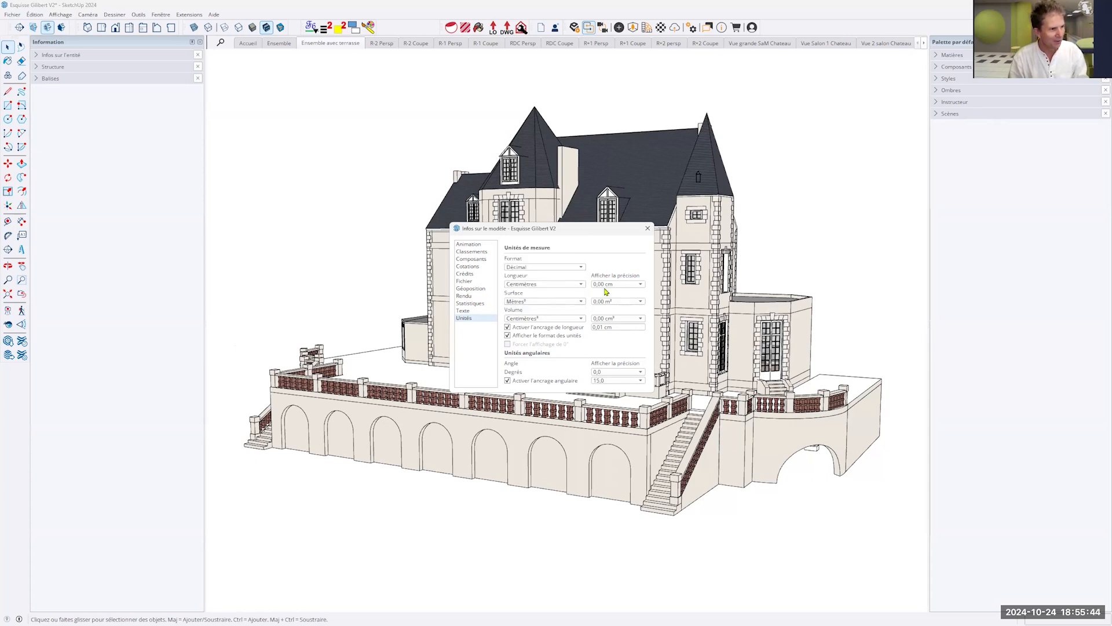
click(648, 229)
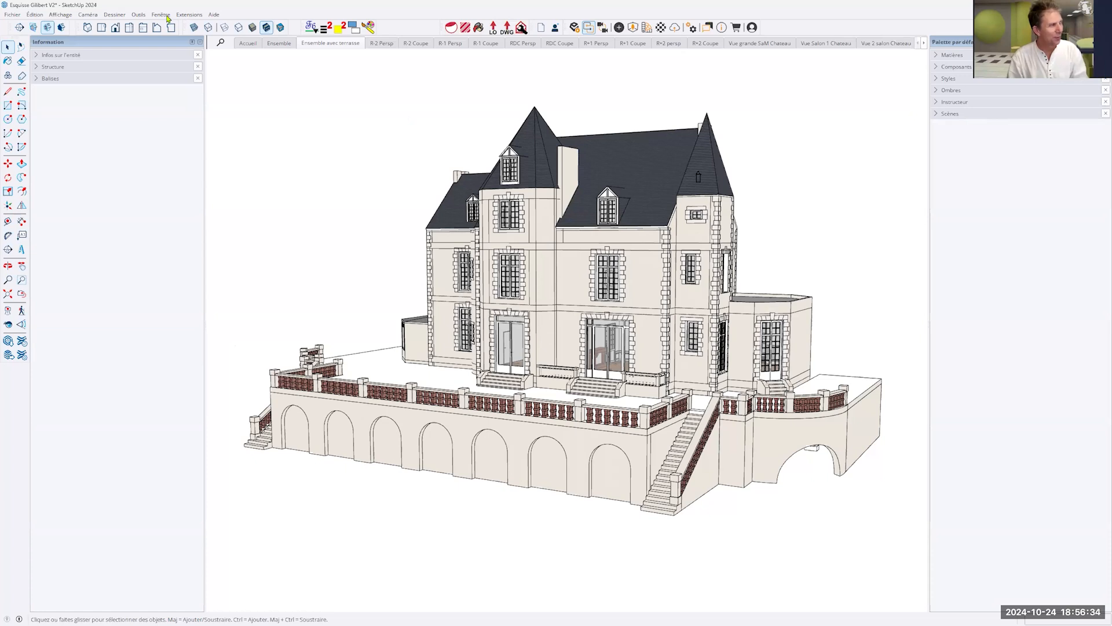
- Review the general preferences for saving and backups, and close them without changes
click(165, 16)
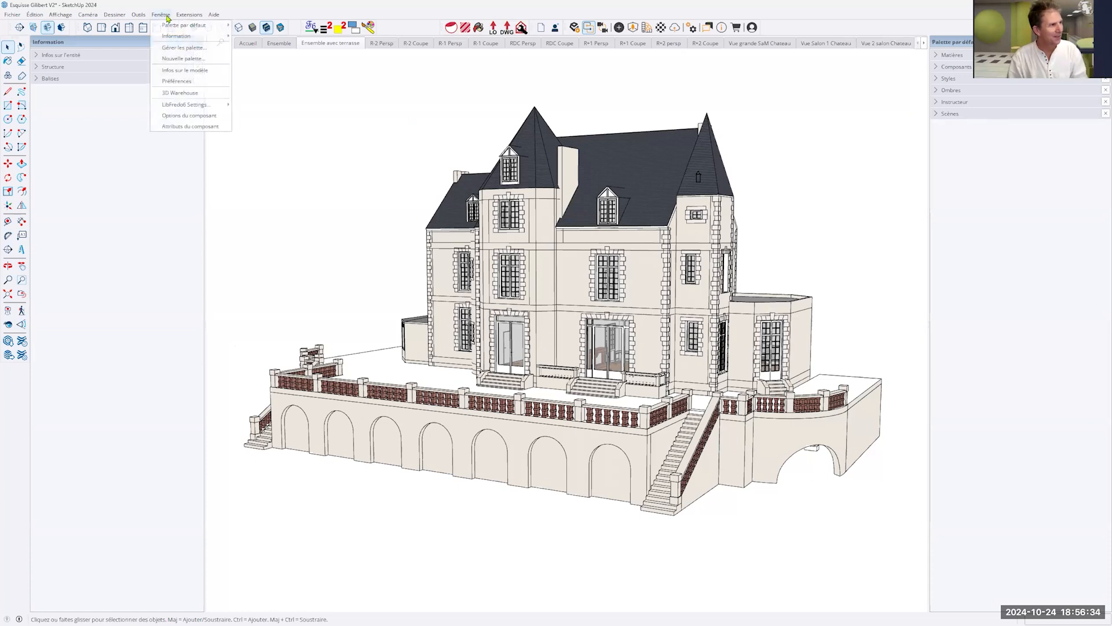
click(198, 86)
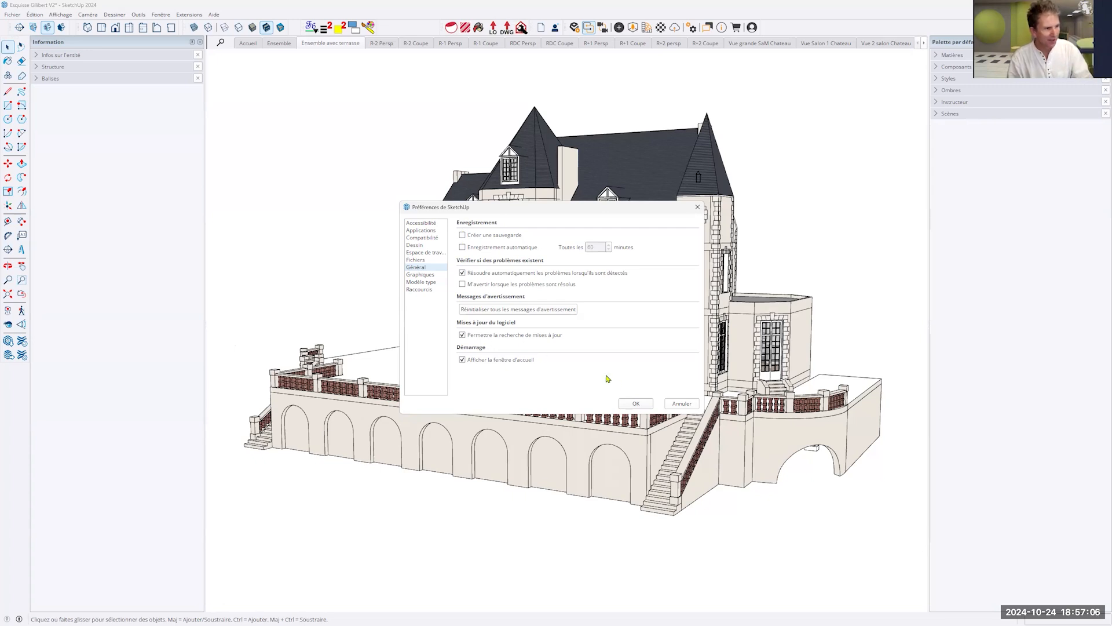
click(682, 404)
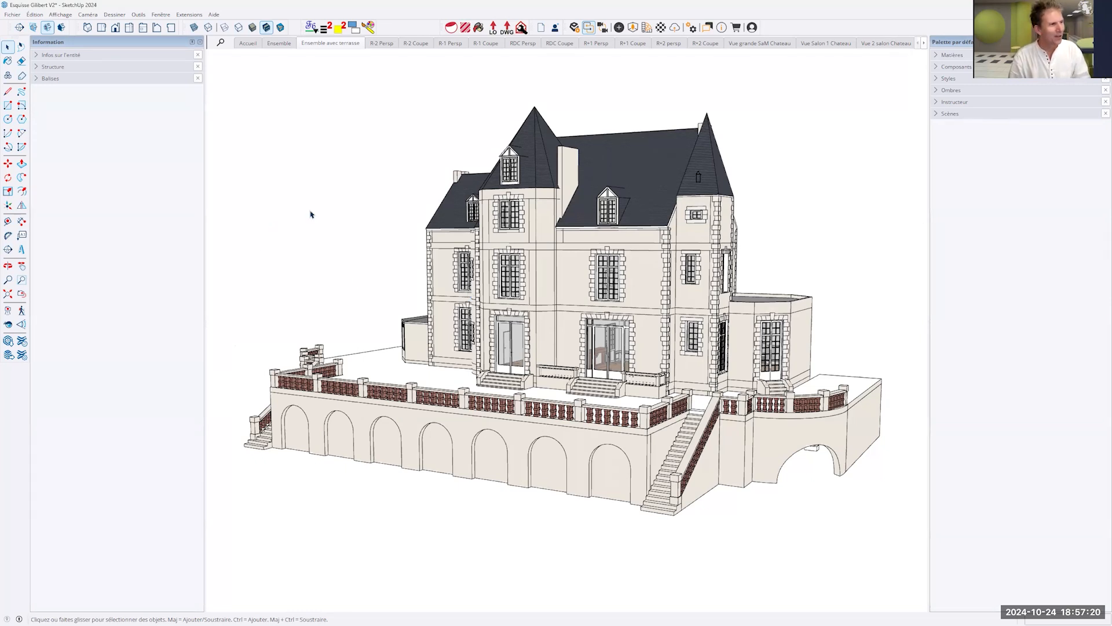
- Save the château model under its existing file name
click(10, 15)
click(26, 61)
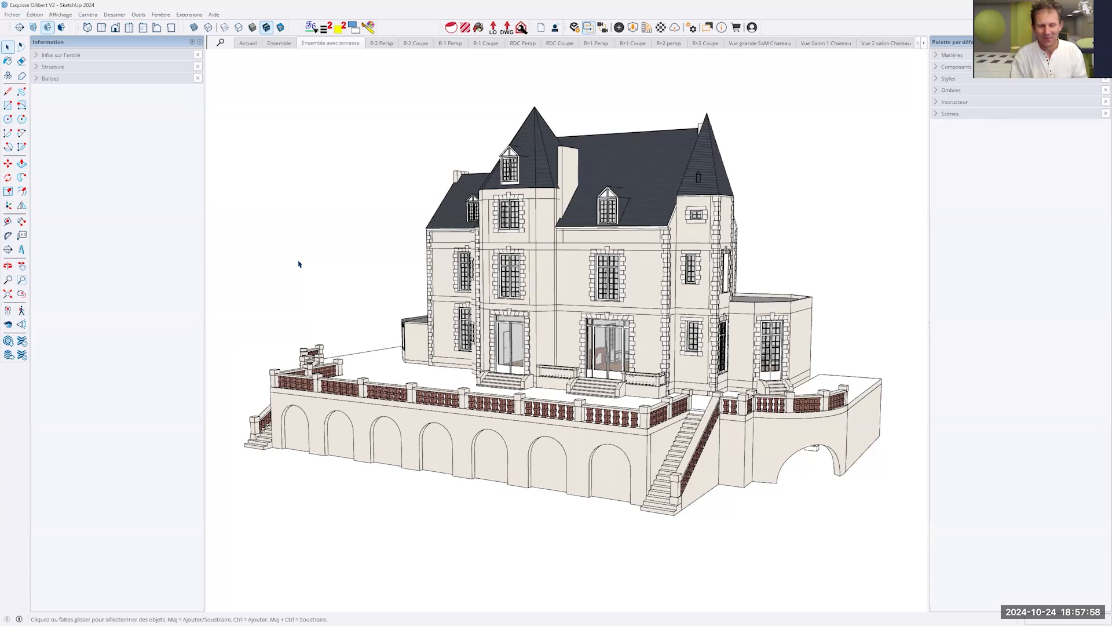
- Try out the automatic saving option in the general preferences, switch it off again and close the dialog without applying
click(160, 15)
click(177, 80)
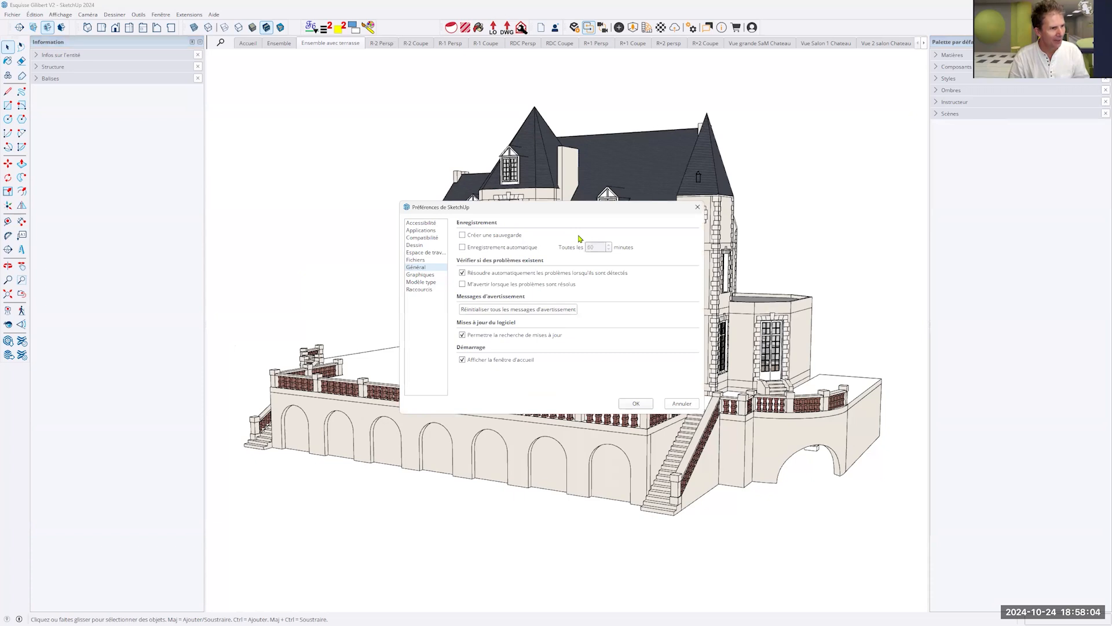
click(462, 247)
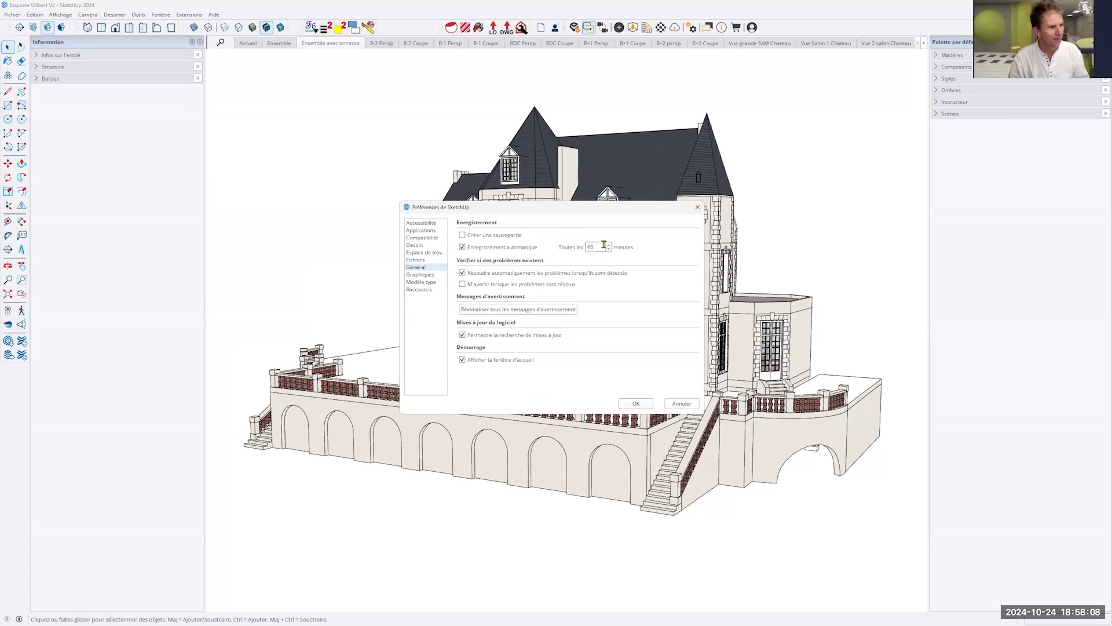
click(463, 247)
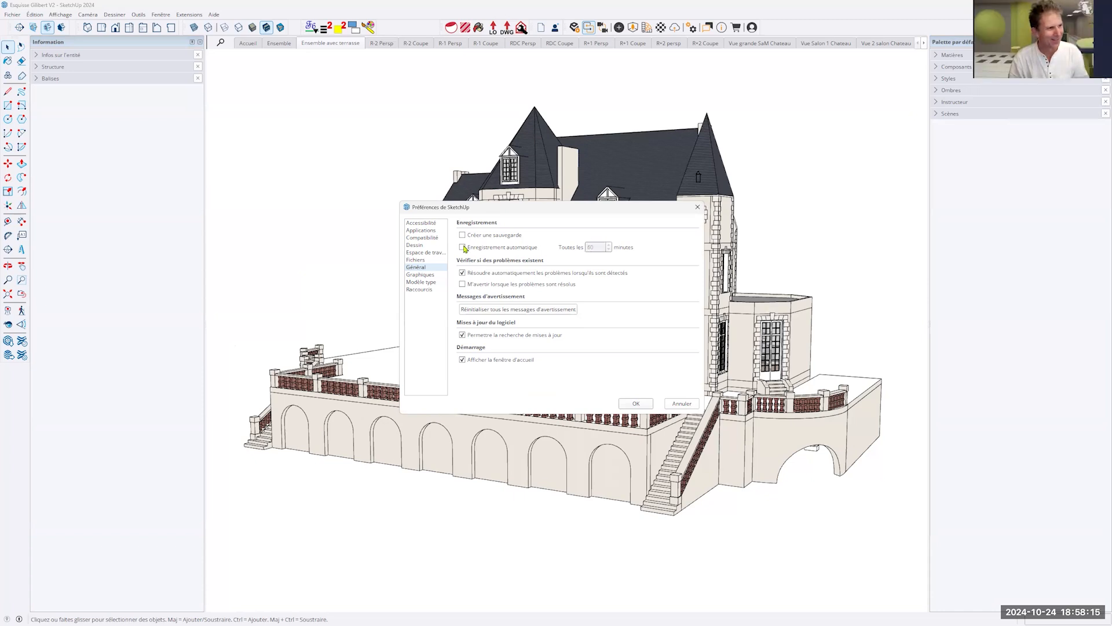
click(697, 208)
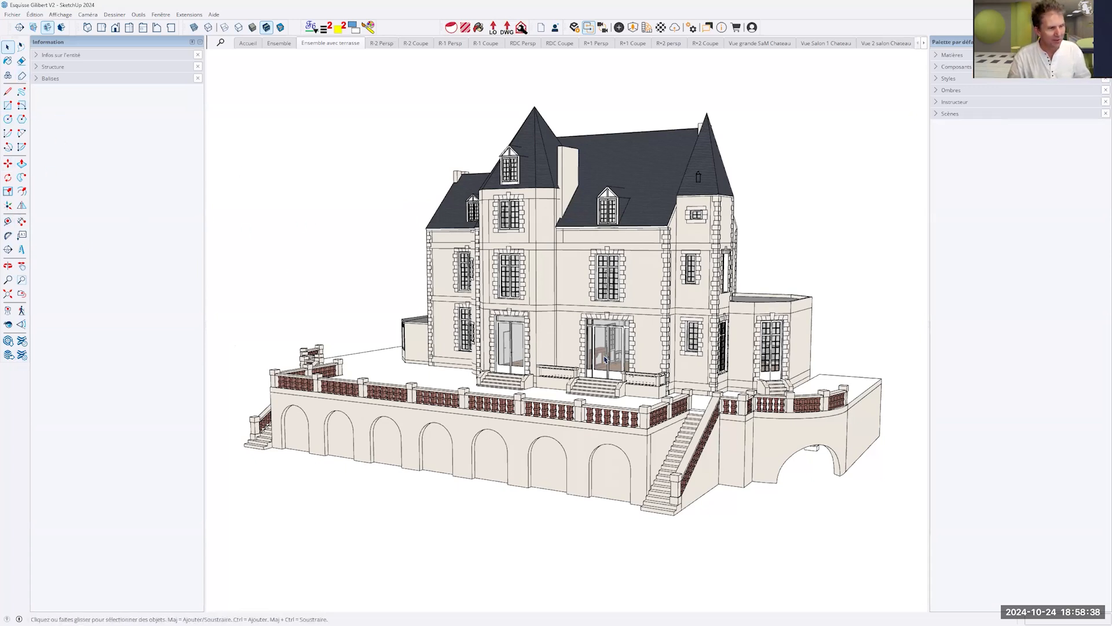
- Examine the château's terrace facade, round turret and side annex from several angles, close up and as a whole
middle_drag(789, 334, 365, 336)
middle_drag(754, 325, 917, 325)
middle_drag(603, 360, 897, 310)
middle_drag(589, 320, 876, 304)
middle_drag(493, 229, 567, 223)
scroll(566, 223, up, 2)
scroll(566, 223, up, 3)
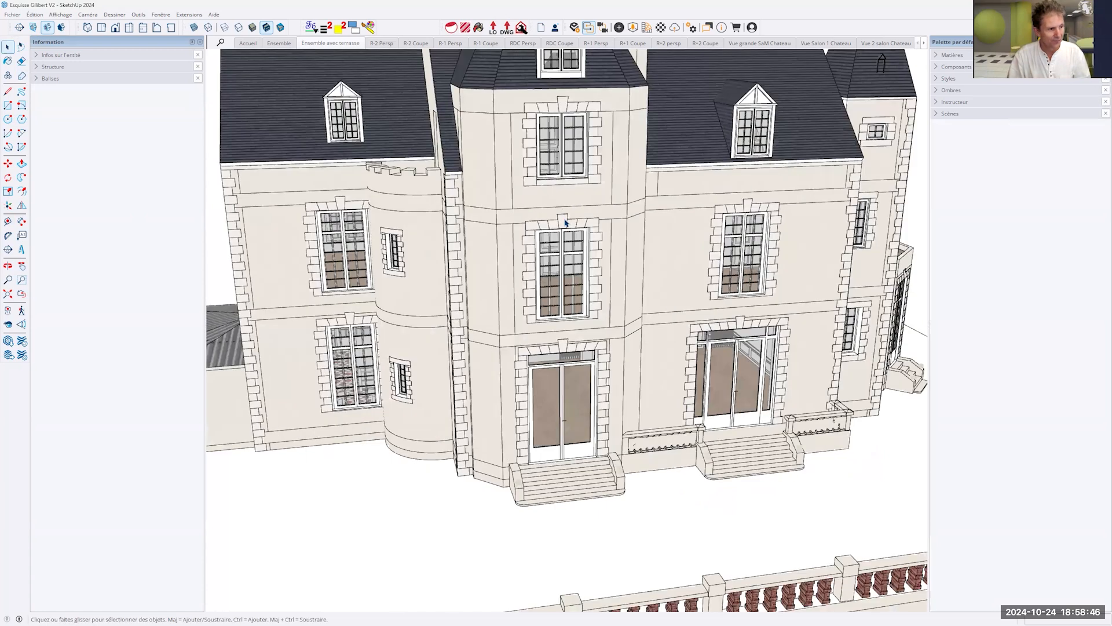
scroll(526, 232, up, 4)
middle_drag(810, 273, 781, 262)
scroll(781, 262, down, 6)
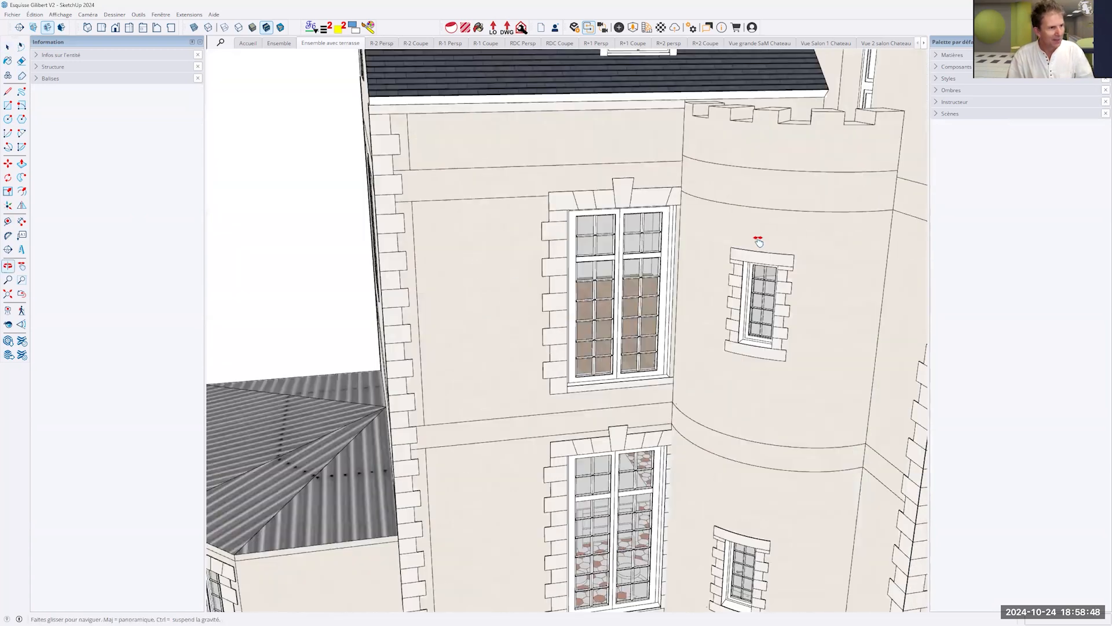
scroll(848, 349, down, 3)
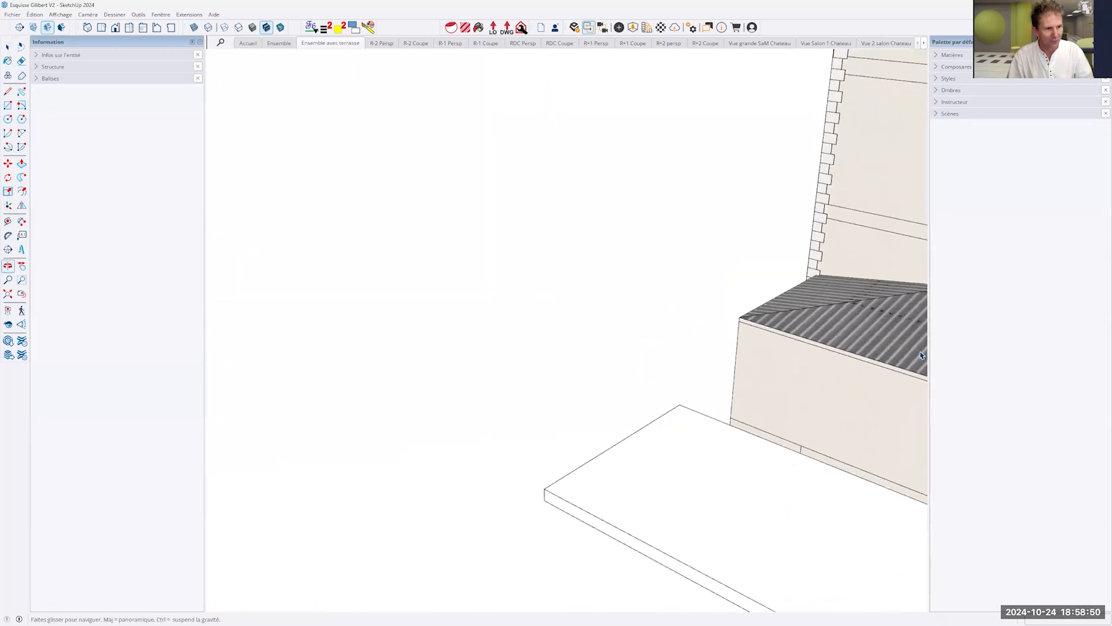
middle_drag(603, 268, 492, 296)
shift+middle_drag(744, 310, 835, 235)
scroll(715, 330, down, 3)
scroll(715, 330, down, 5)
middle_drag(776, 400, 607, 305)
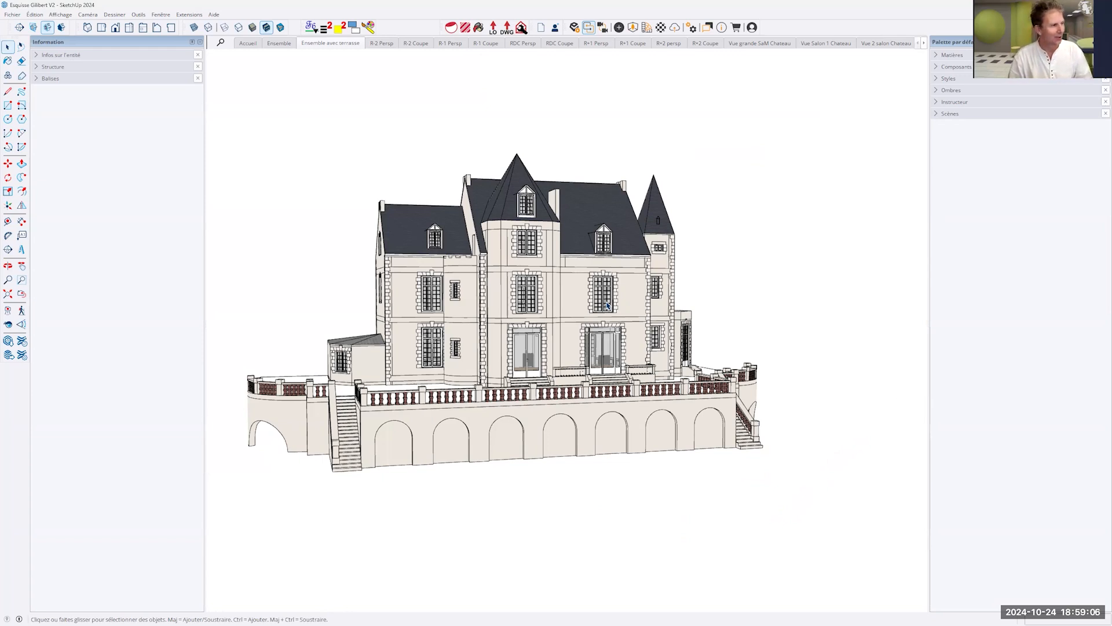
- View the château using the Orbit, Pan and Zoom tools in turn, and return to the Select tool
click(8, 266)
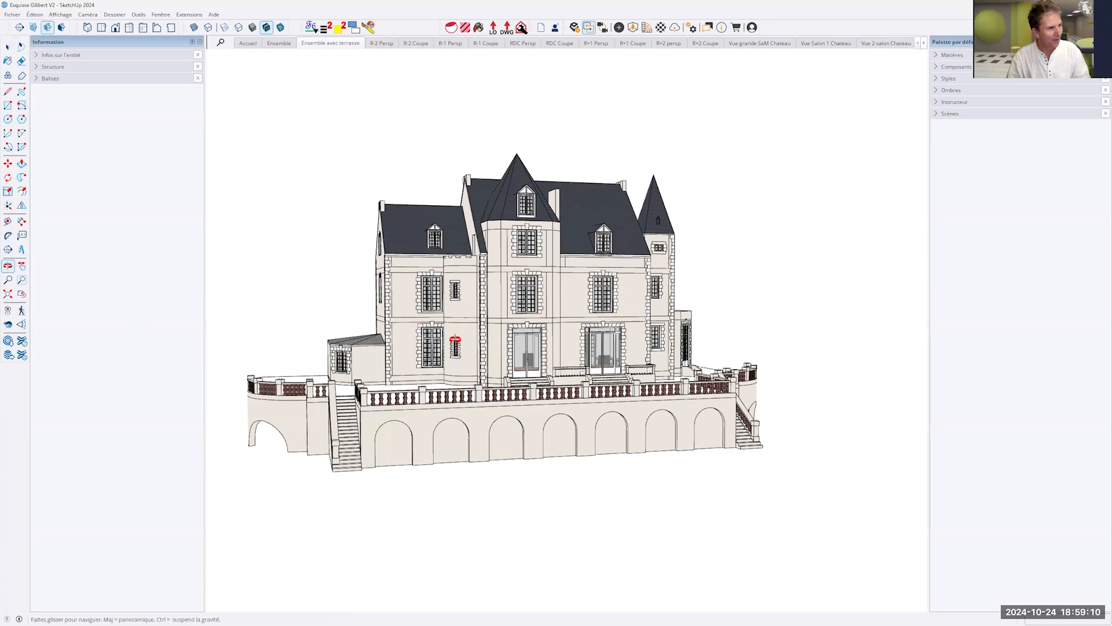
drag(479, 328, 59, 273)
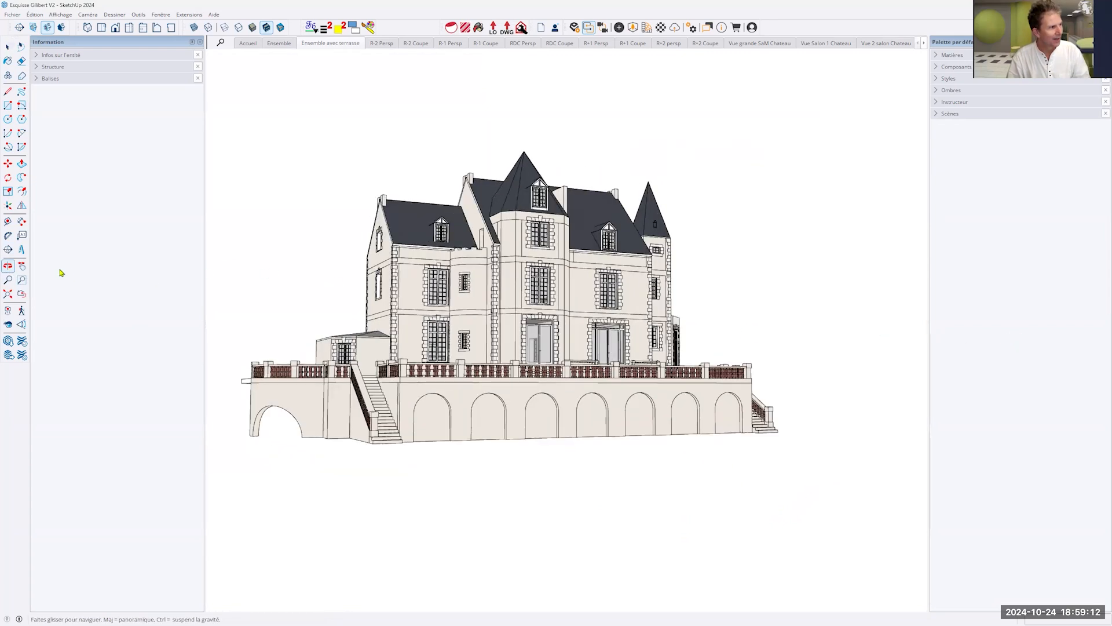
click(20, 264)
drag(428, 308, 466, 313)
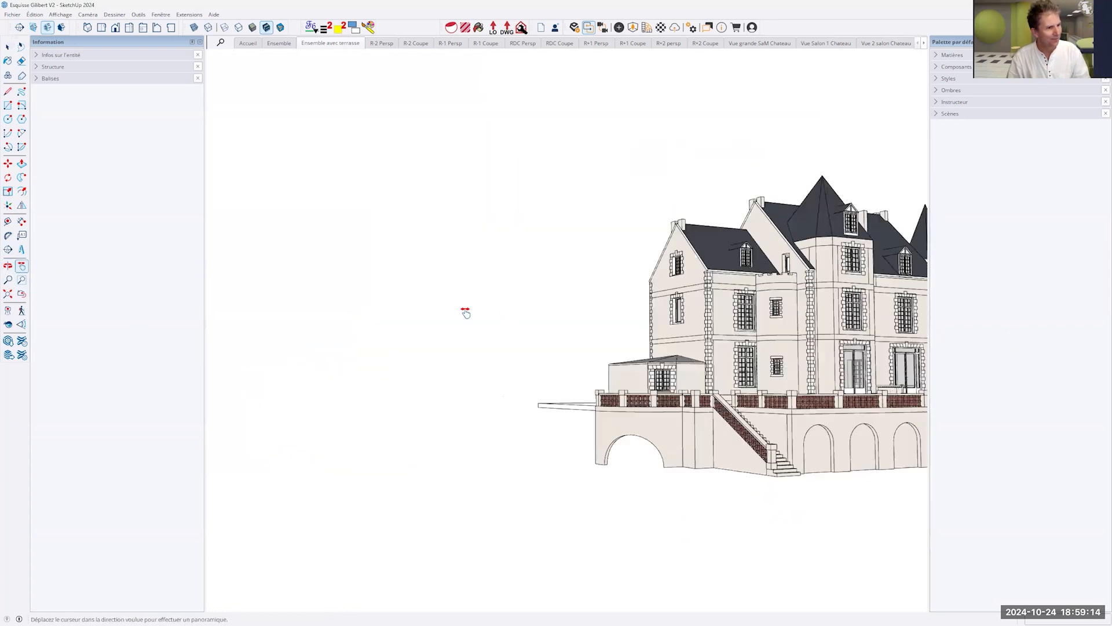
click(8, 280)
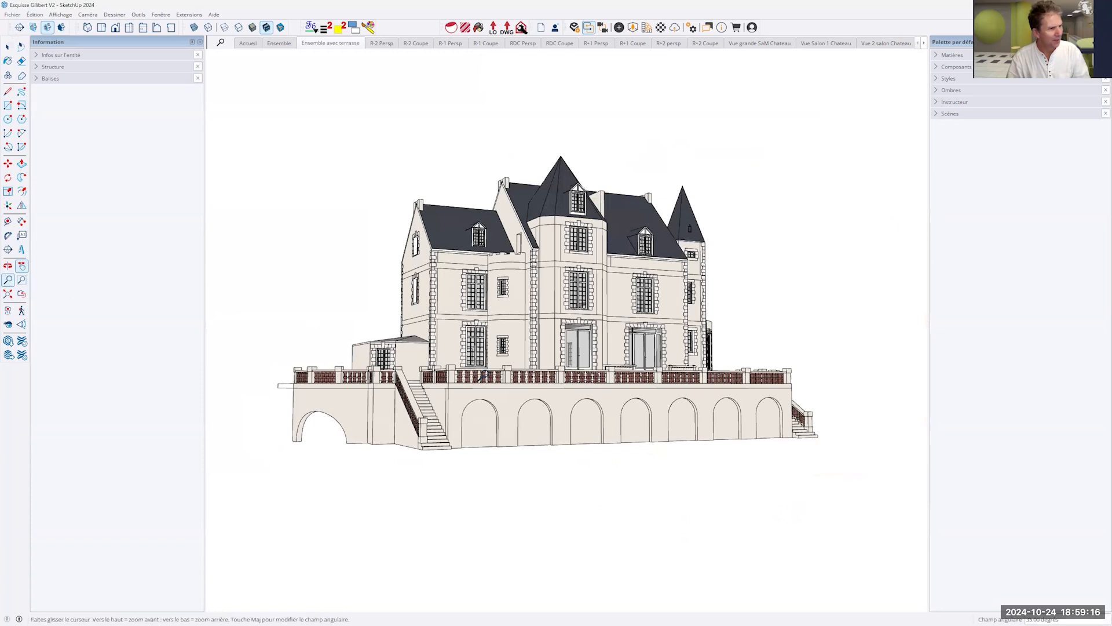
drag(544, 373, 568, 35)
scroll(590, 373, down, 6)
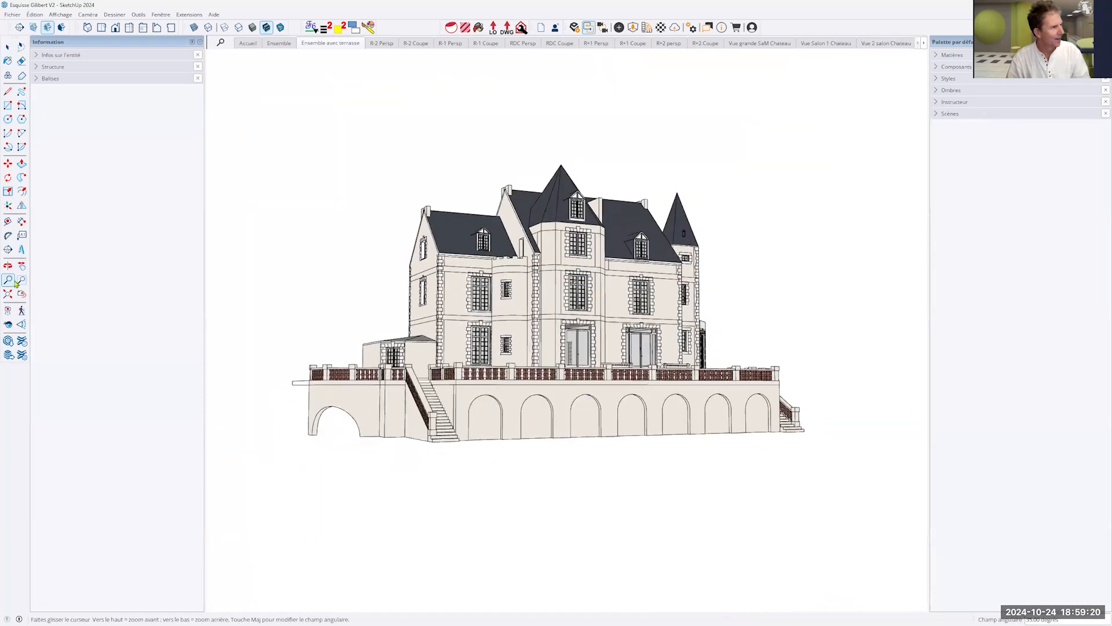
key(space)
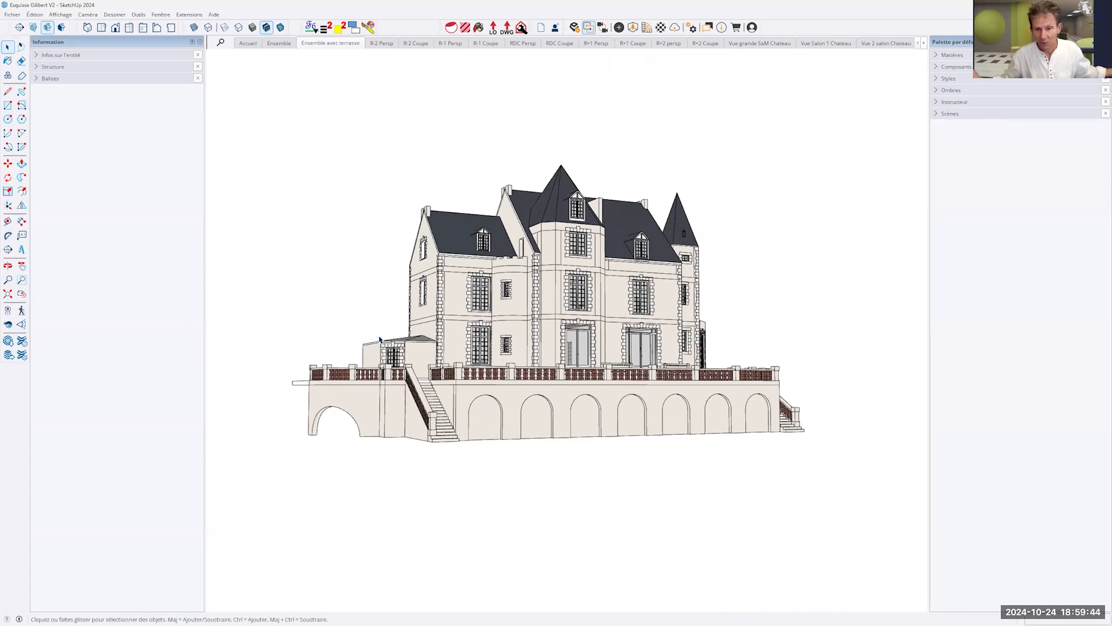
- Activate the Line tool, switch to Push/Pull, and orbit around the château to its rear facade while keeping Push/Pull active
middle_drag(433, 335, 720, 303)
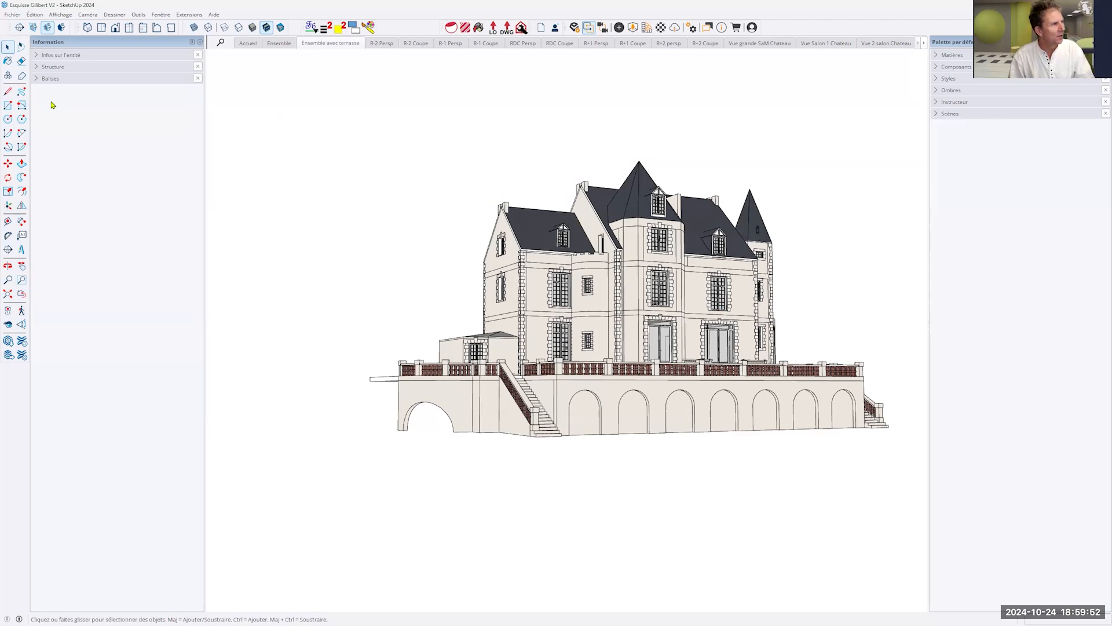
click(7, 91)
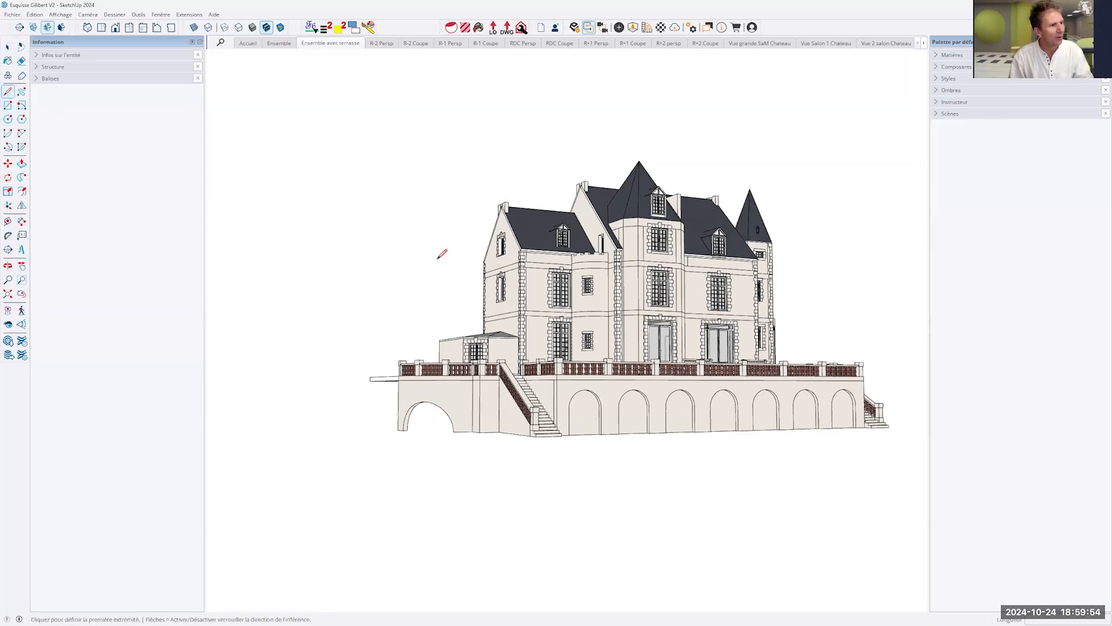
click(21, 164)
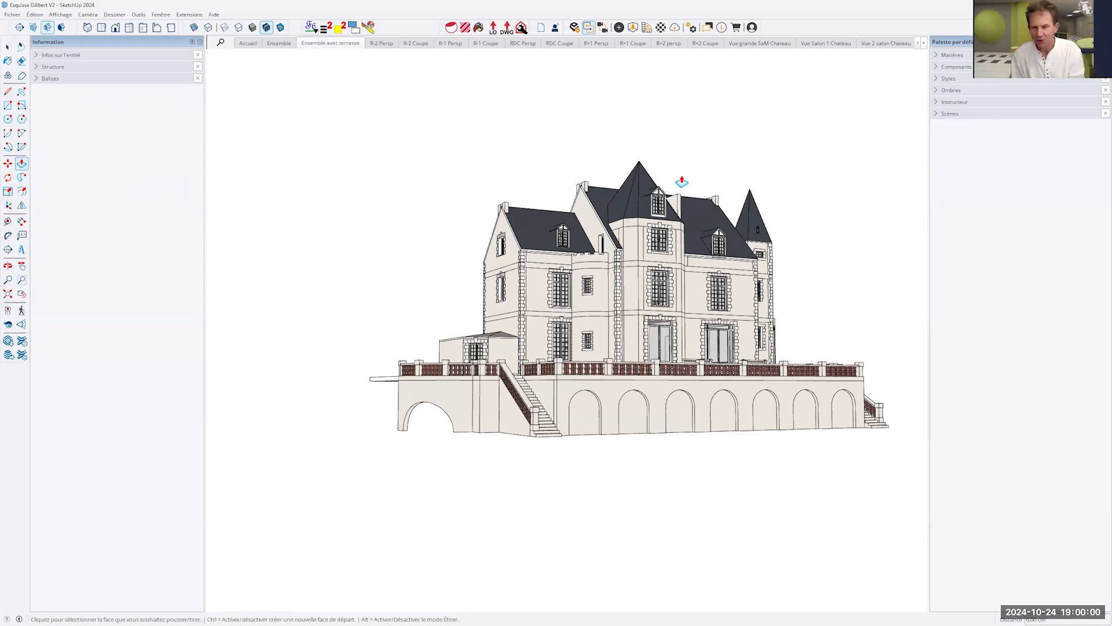
key(o)
middle_drag(686, 178, 525, 231)
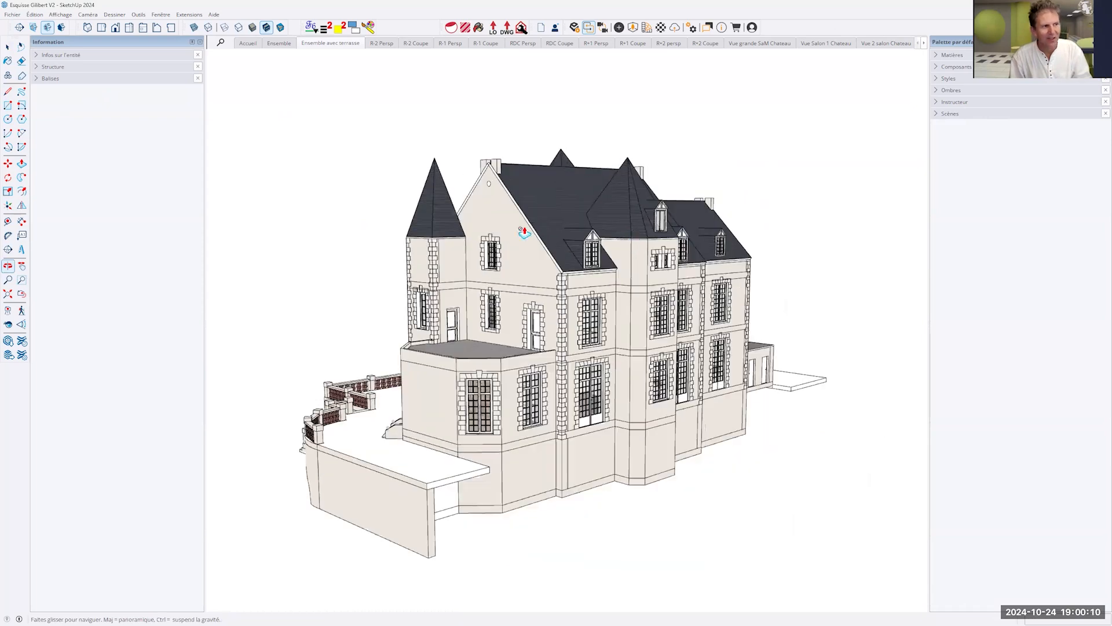
middle_drag(765, 258, 409, 246)
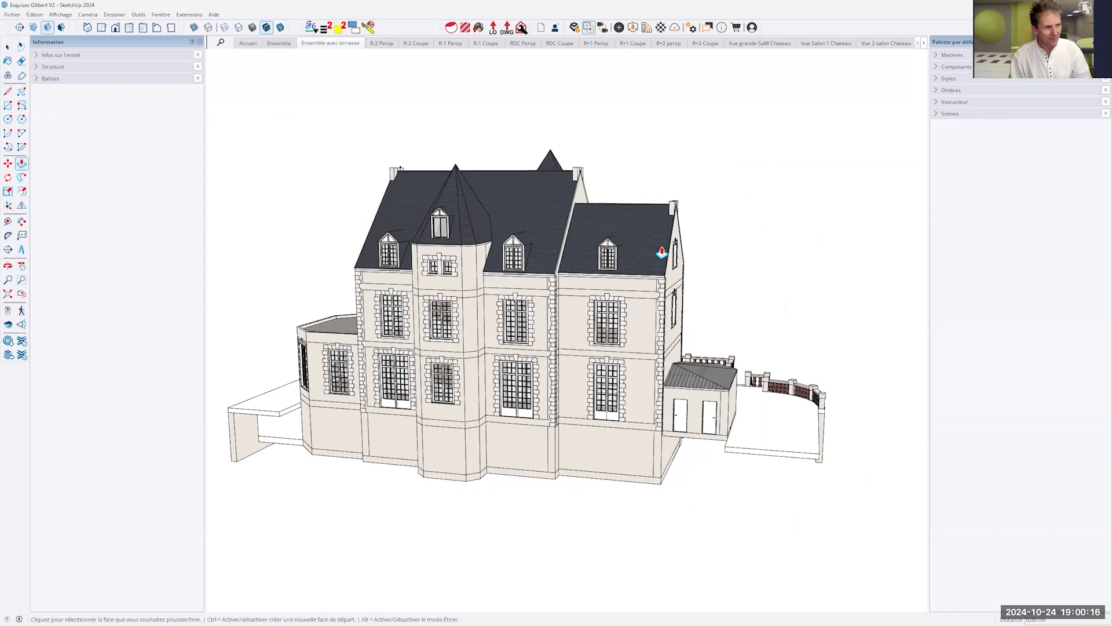
key(o)
drag(608, 233, 630, 225)
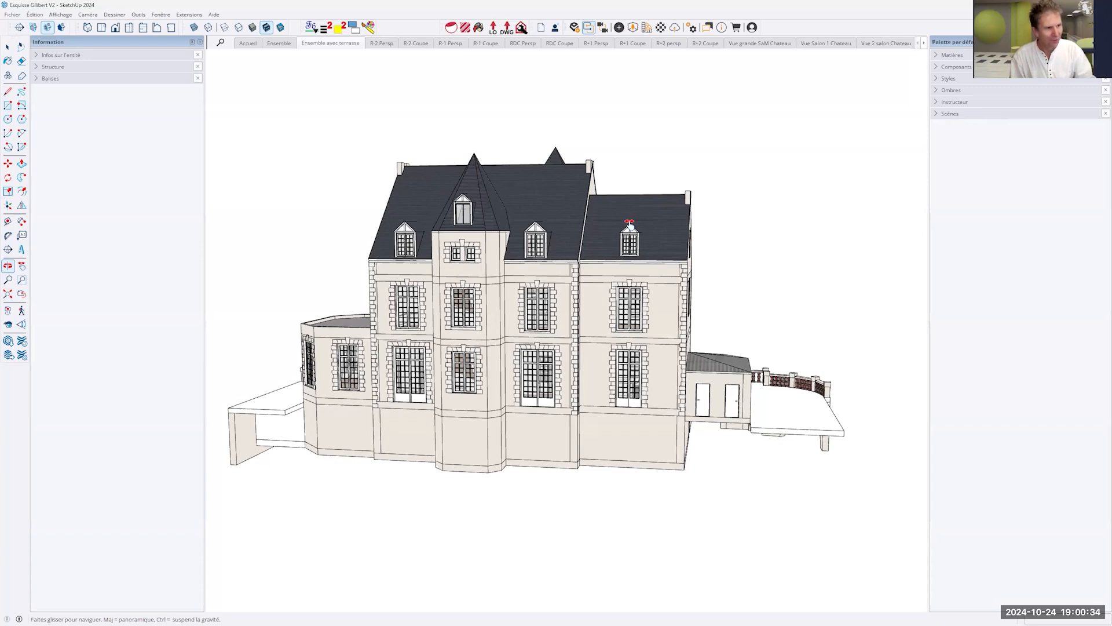
mouse_move(630, 225)
mouse_down()
mouse_move(710, 186)
mouse_move(717, 200)
mouse_move(691, 200)
mouse_move(906, 218)
mouse_move(571, 99)
mouse_move(395, 195)
mouse_up()
shift+middle_drag(396, 196, 176, 239)
middle_drag(748, 232, 406, 221)
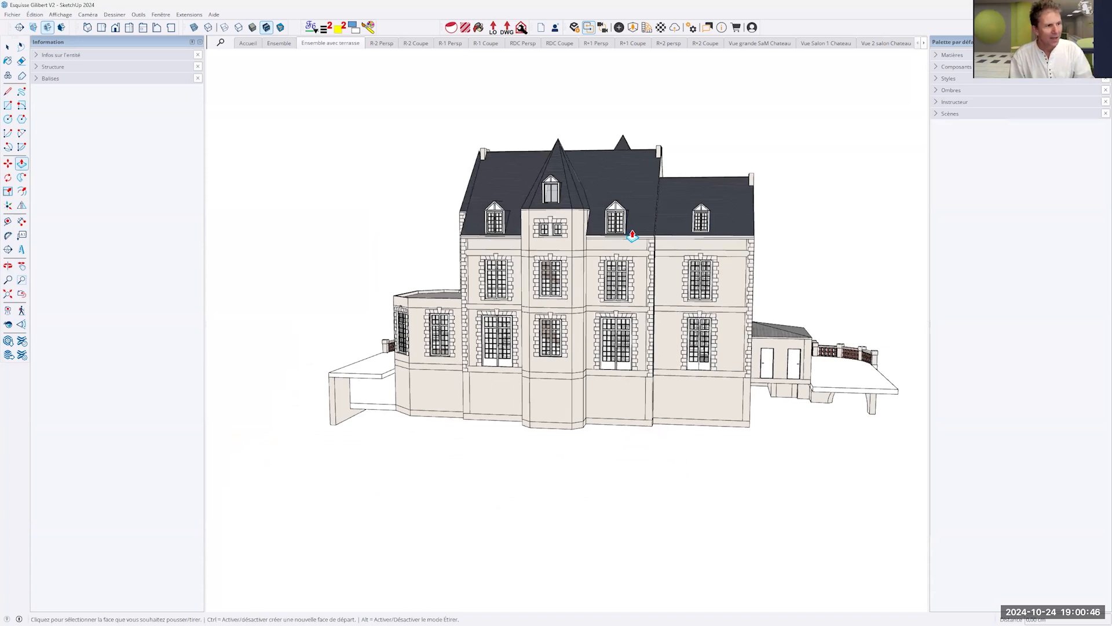
- Examine the rear facade's tower and side windows at close range, returning to a view of the whole building
scroll(604, 298, up, 5)
scroll(604, 298, down, 4)
scroll(604, 298, down, 3)
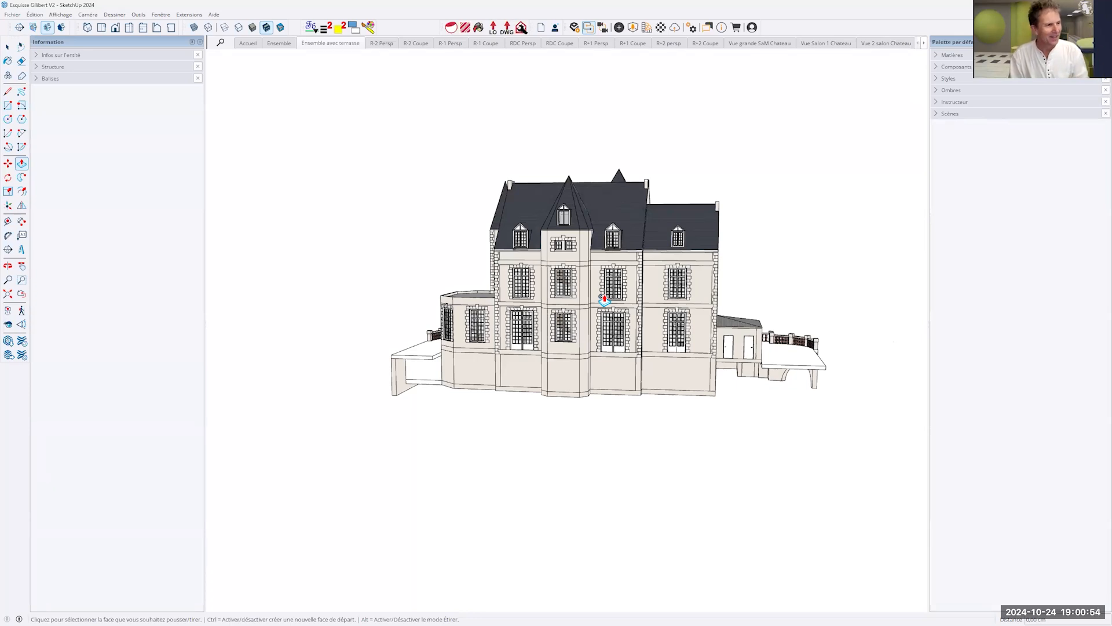
scroll(353, 274, up, 5)
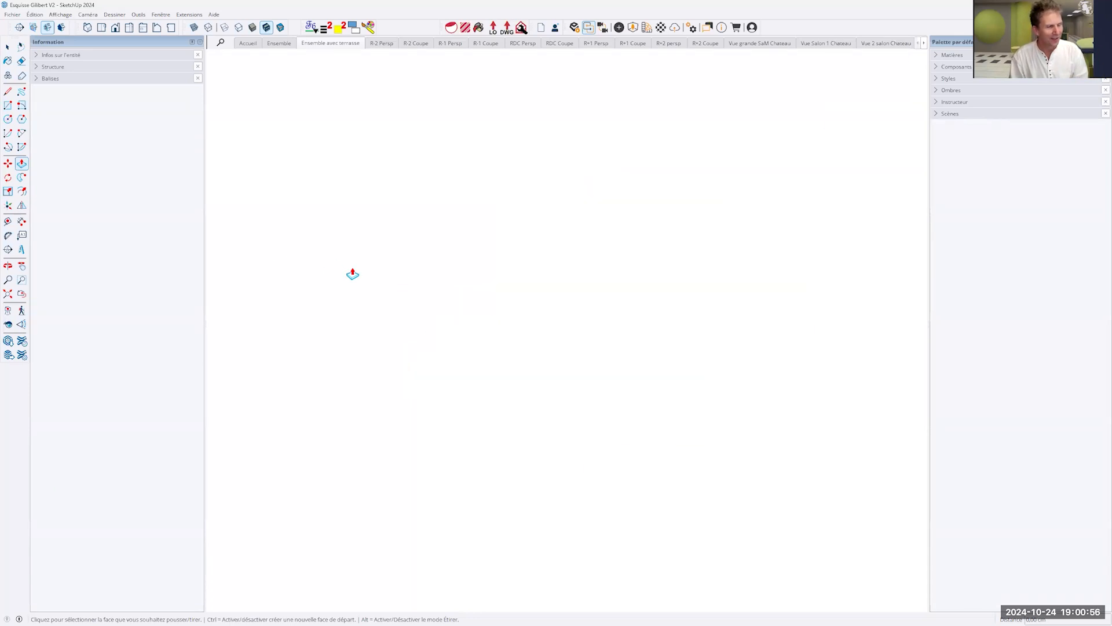
scroll(353, 273, down, 8)
scroll(353, 274, up, 4)
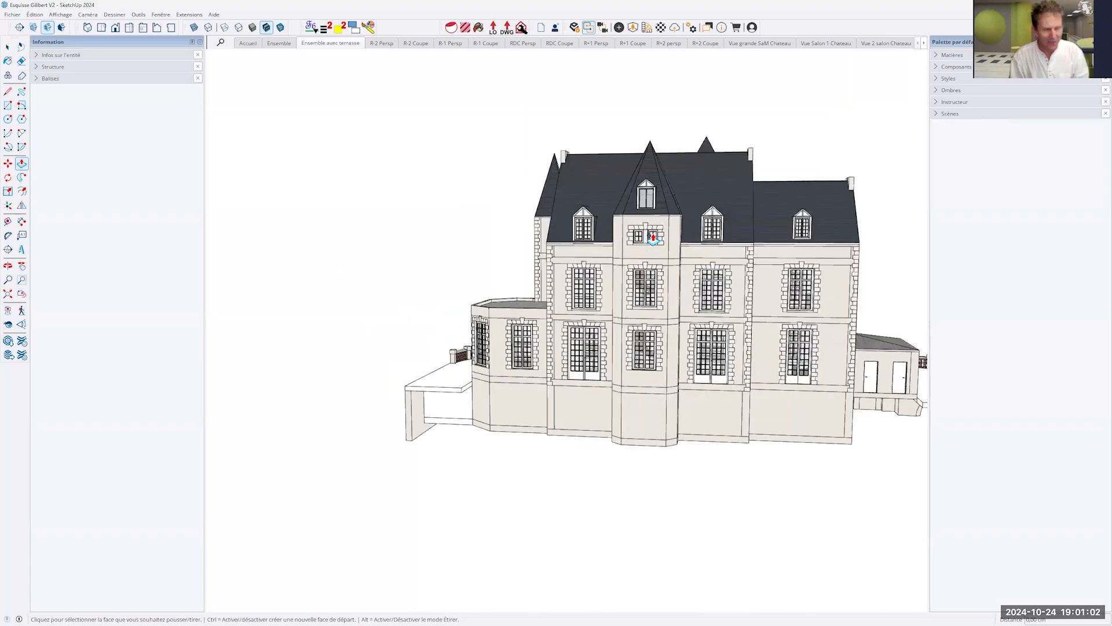
scroll(653, 237, up, 6)
scroll(650, 240, up, 5)
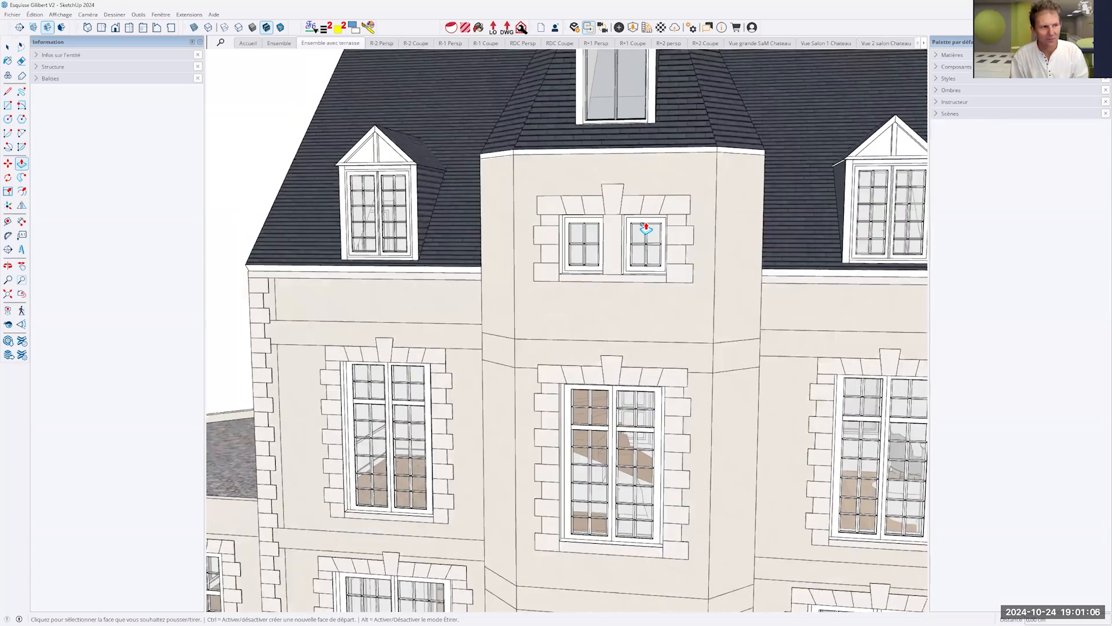
scroll(646, 228, up, 8)
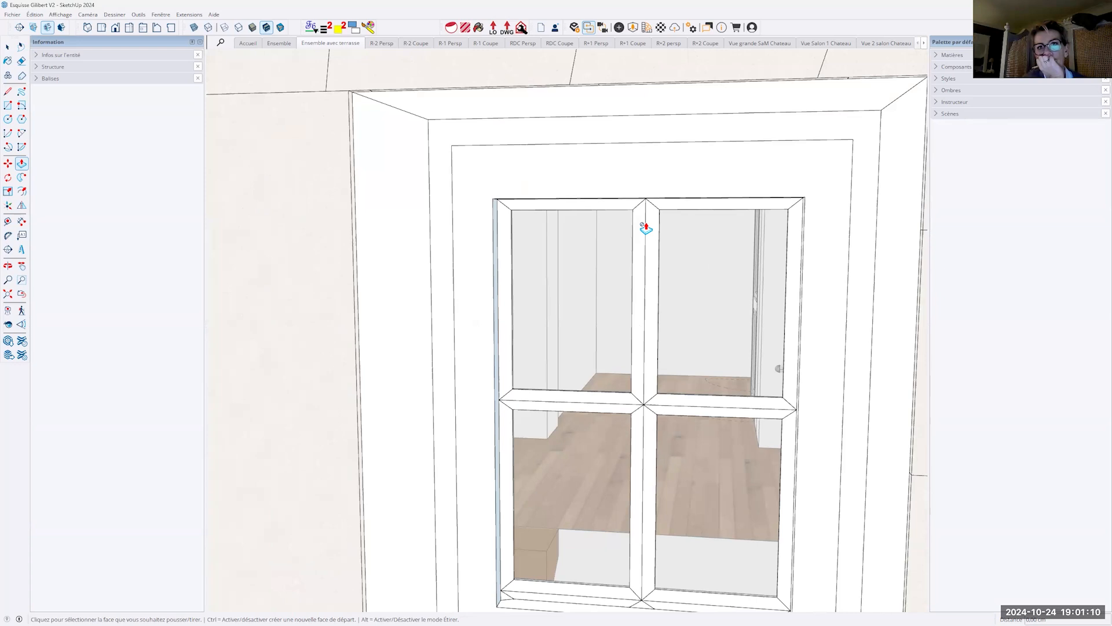
scroll(646, 228, down, 10)
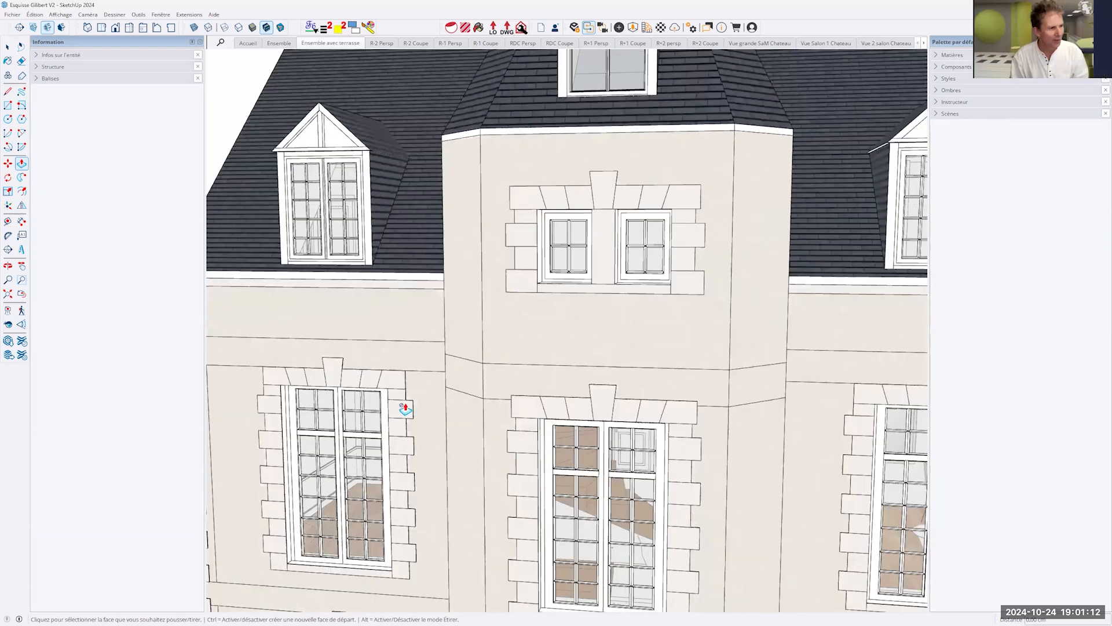
scroll(406, 409, down, 3)
scroll(400, 410, up, 10)
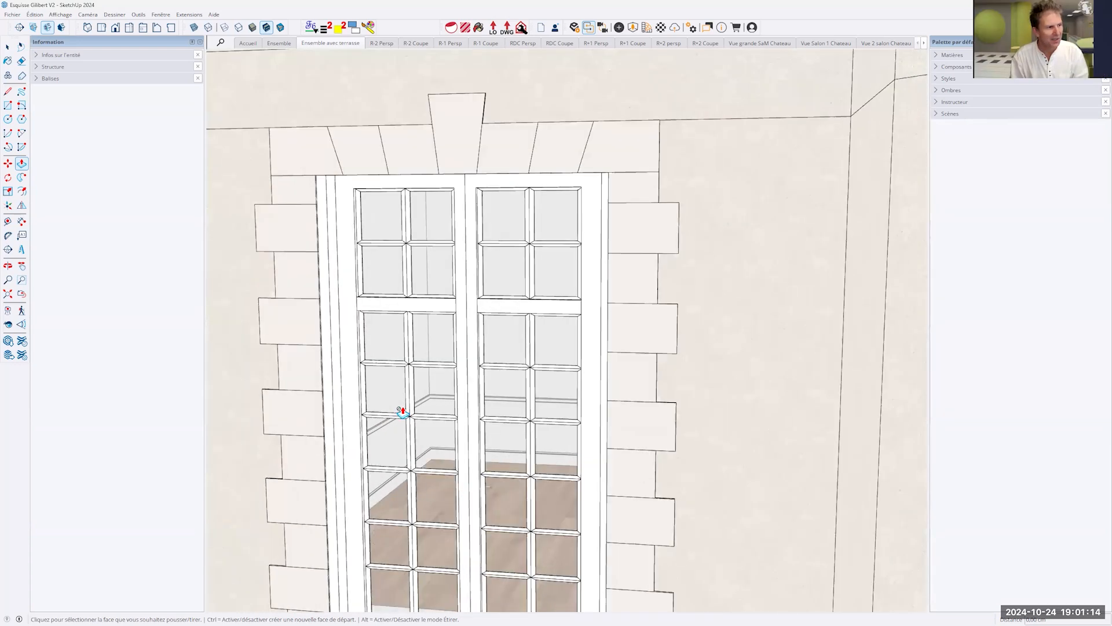
scroll(401, 412, up, 5)
scroll(401, 412, down, 4)
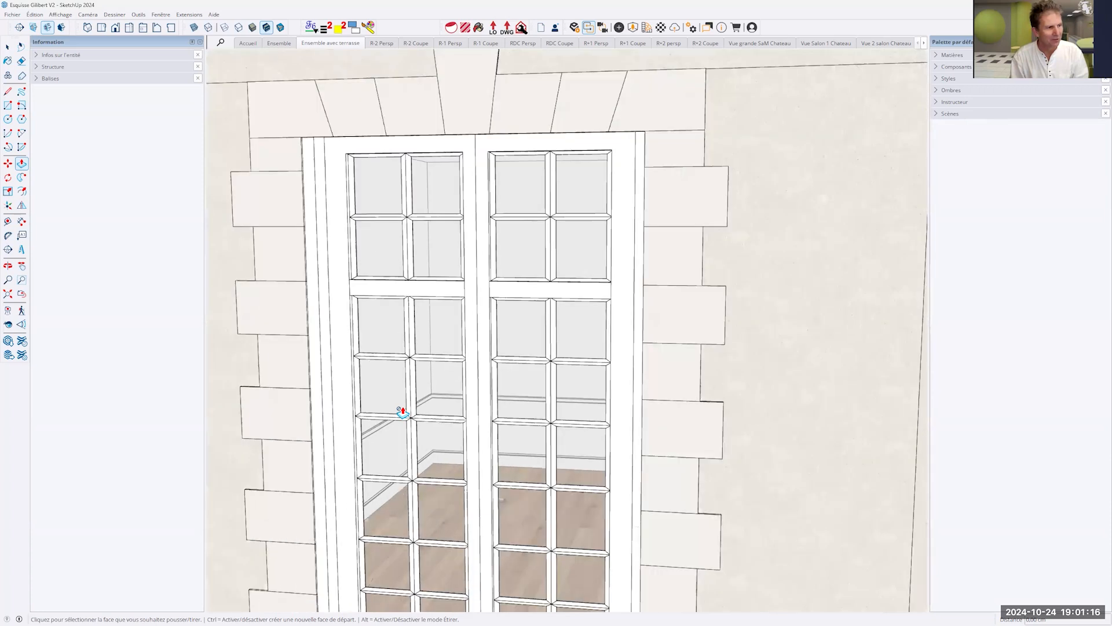
scroll(399, 411, down, 6)
scroll(597, 156, down, 4)
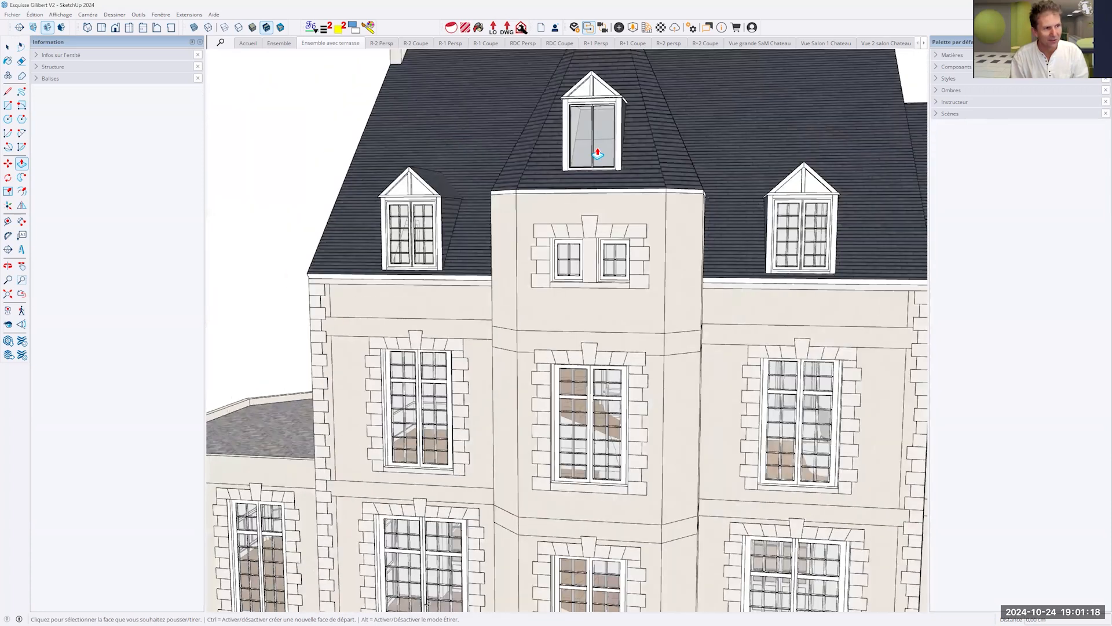
scroll(812, 199, down, 8)
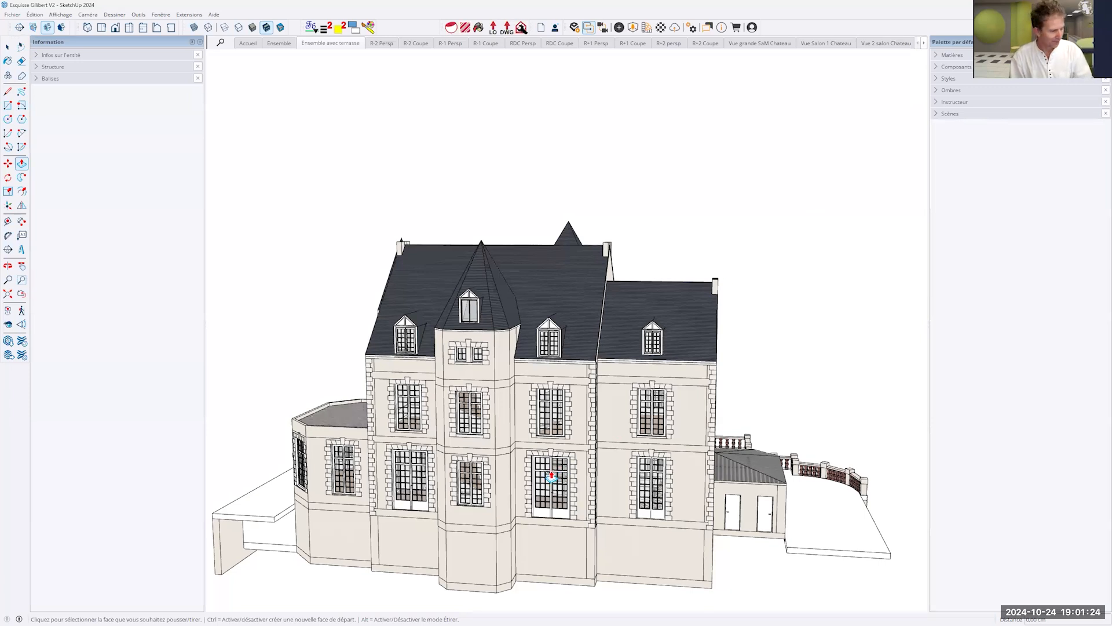
- Examine the château's rear facade and side annex from several angles and distances, and return to the Select tool
middle_drag(537, 472, 539, 344)
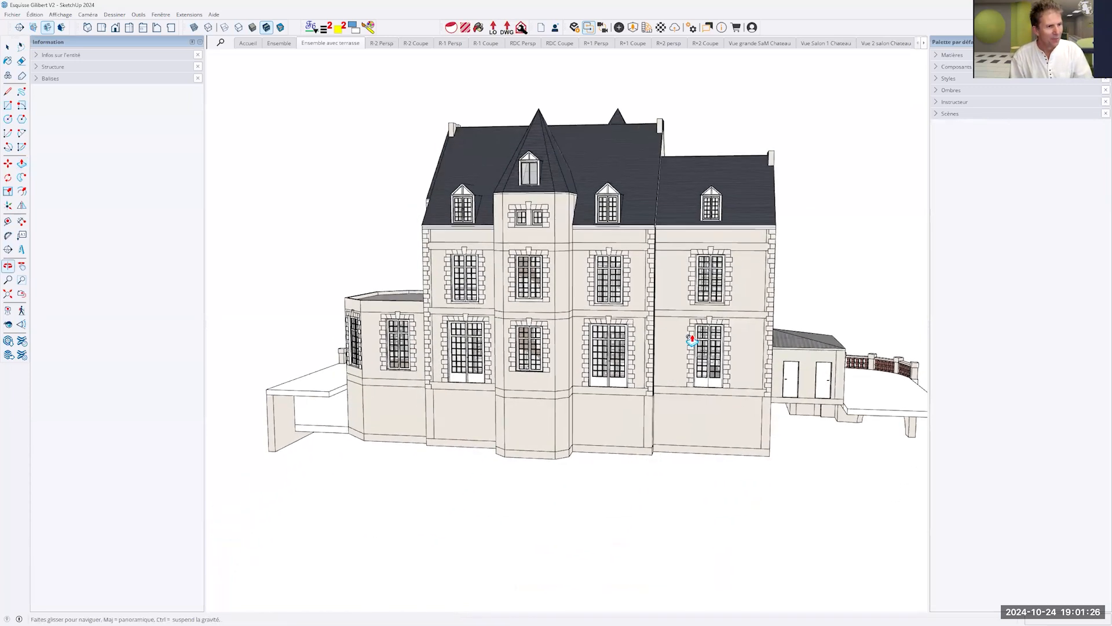
middle_drag(382, 329, 347, 327)
middle_drag(521, 323, 347, 310)
middle_drag(702, 314, 481, 396)
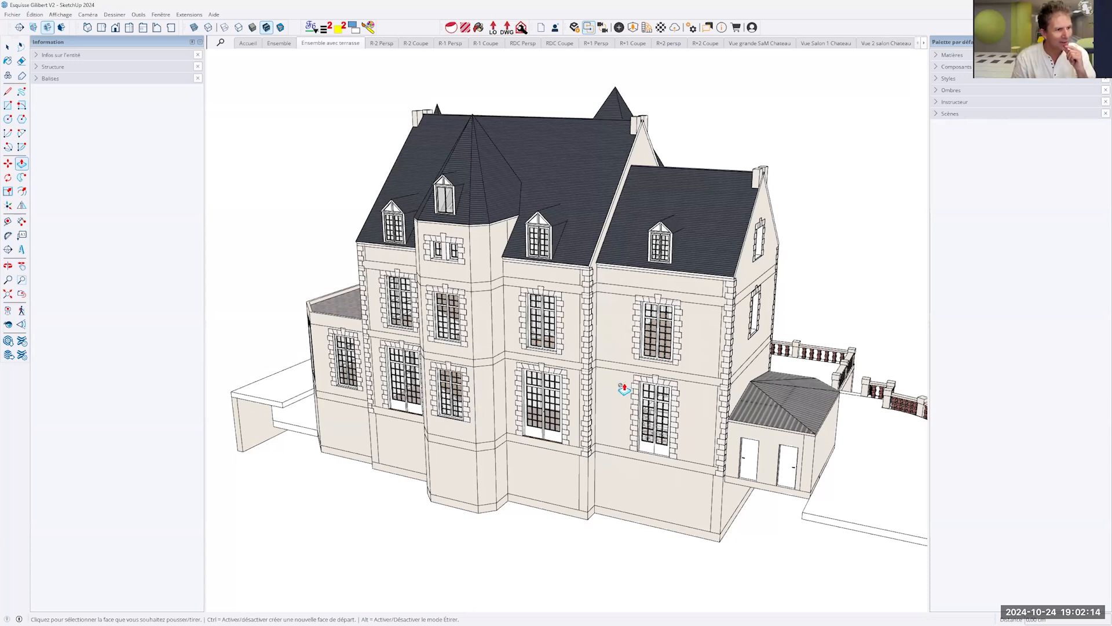
scroll(625, 382, up, 5)
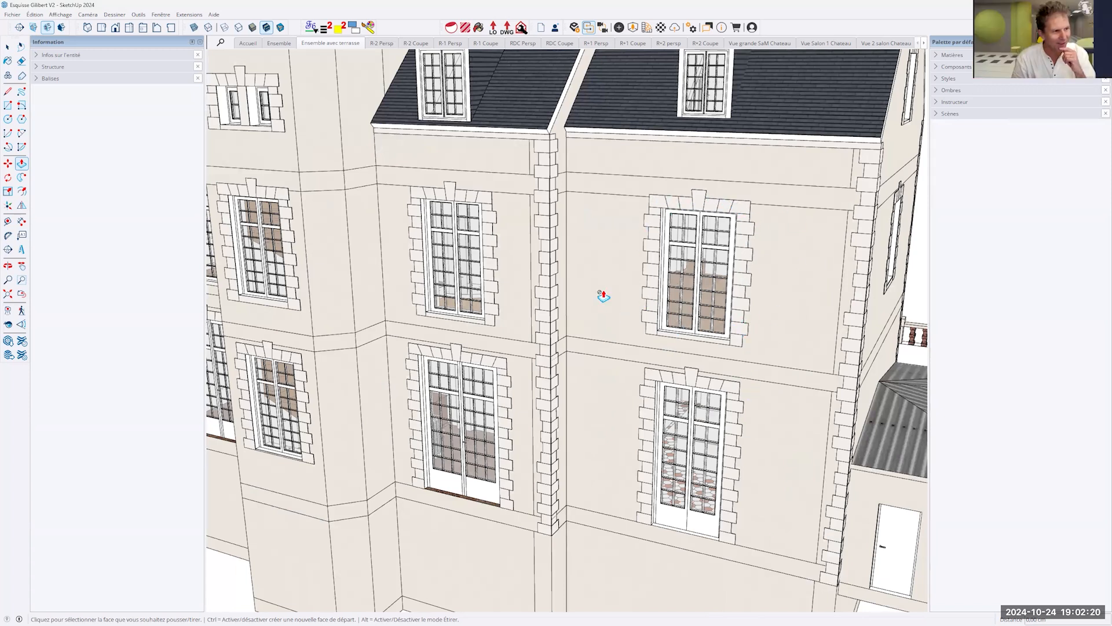
scroll(546, 484, down, 10)
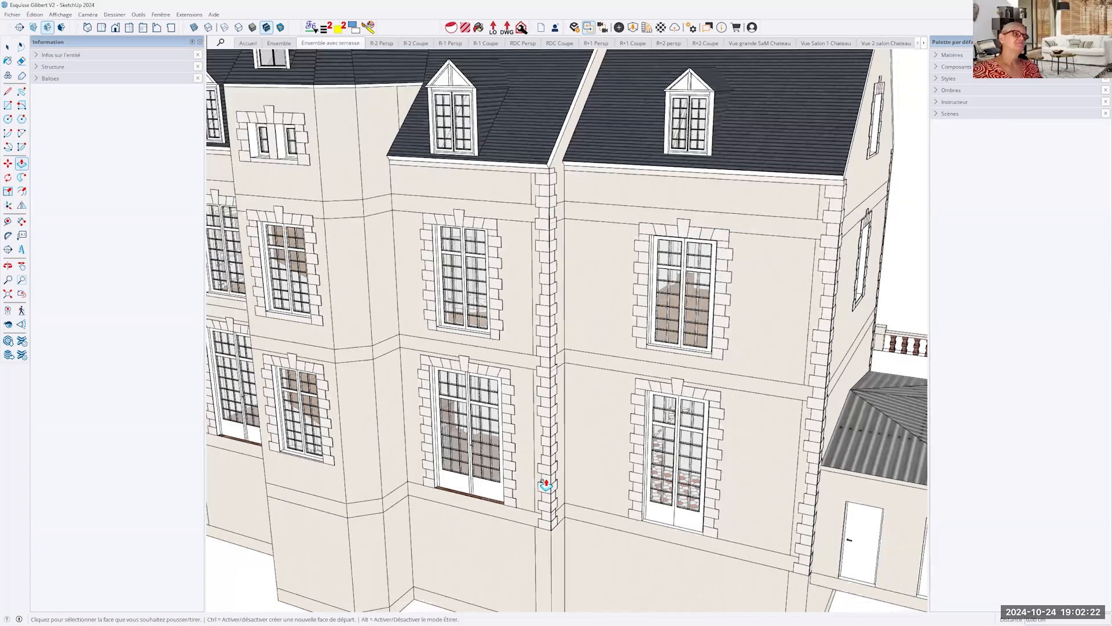
scroll(546, 484, down, 2)
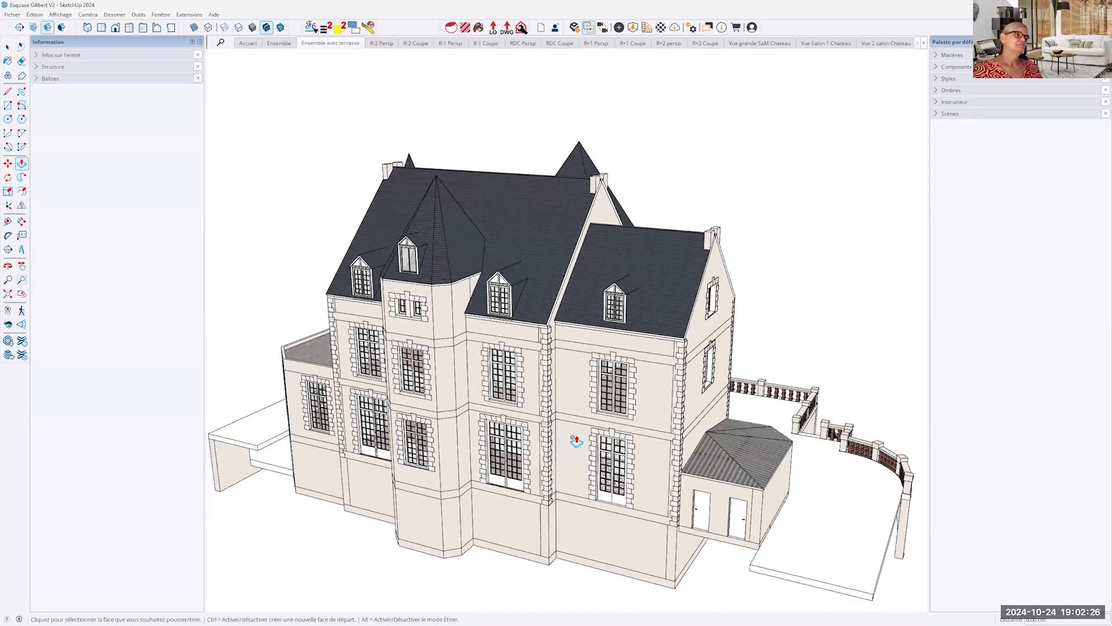
key(space)
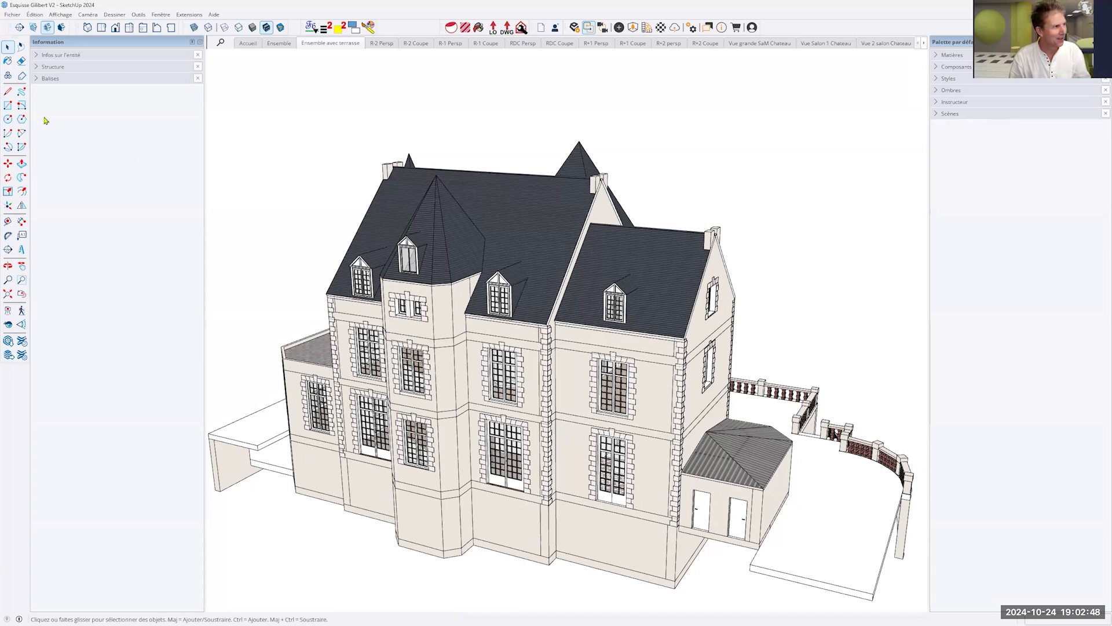
- Draw a large freehand rectangle on the ground plane beside the château's balustrade
click(8, 105)
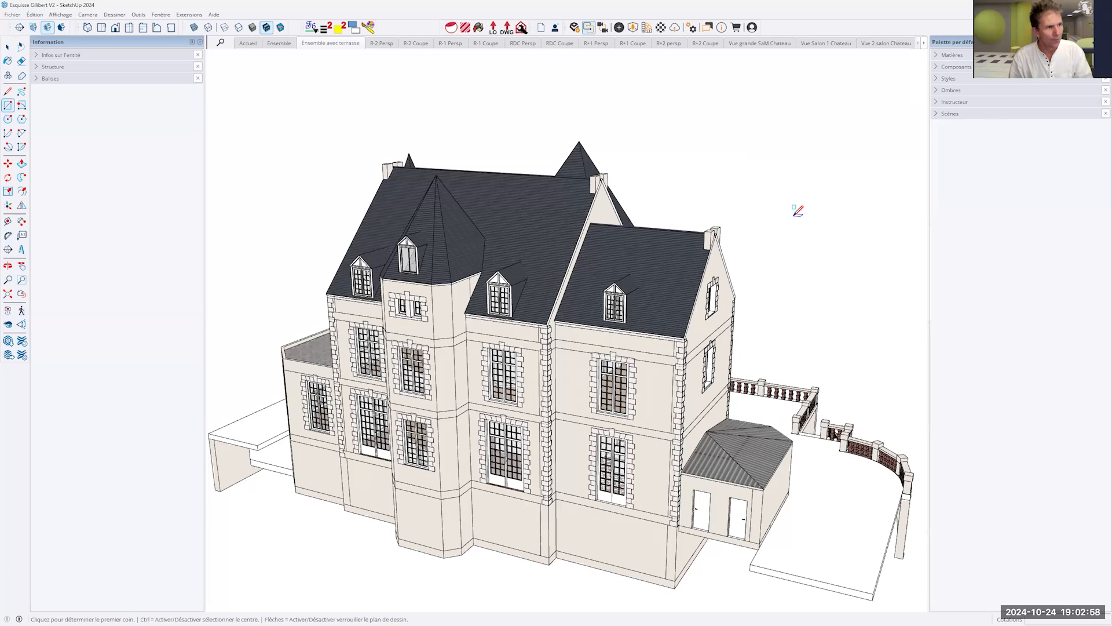
middle_drag(798, 211, 649, 226)
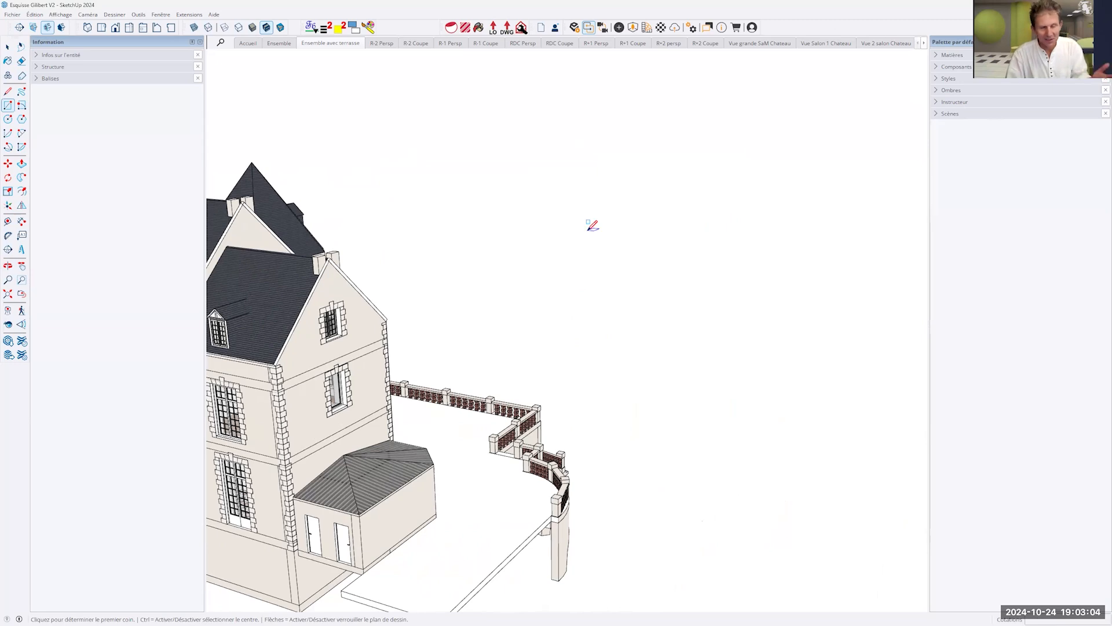
click(570, 269)
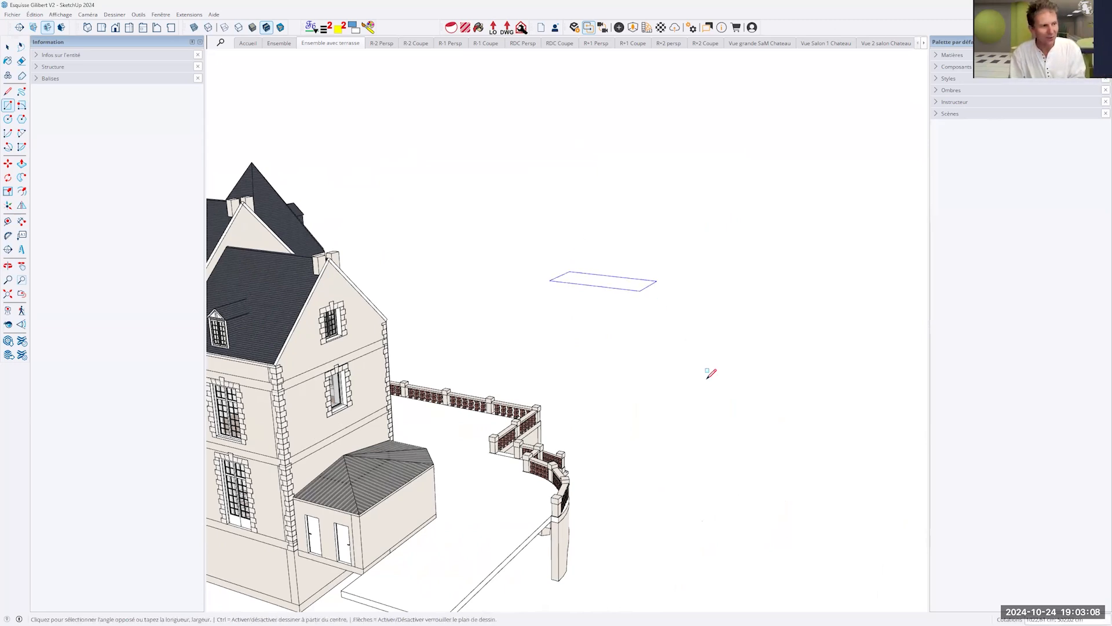
click(792, 370)
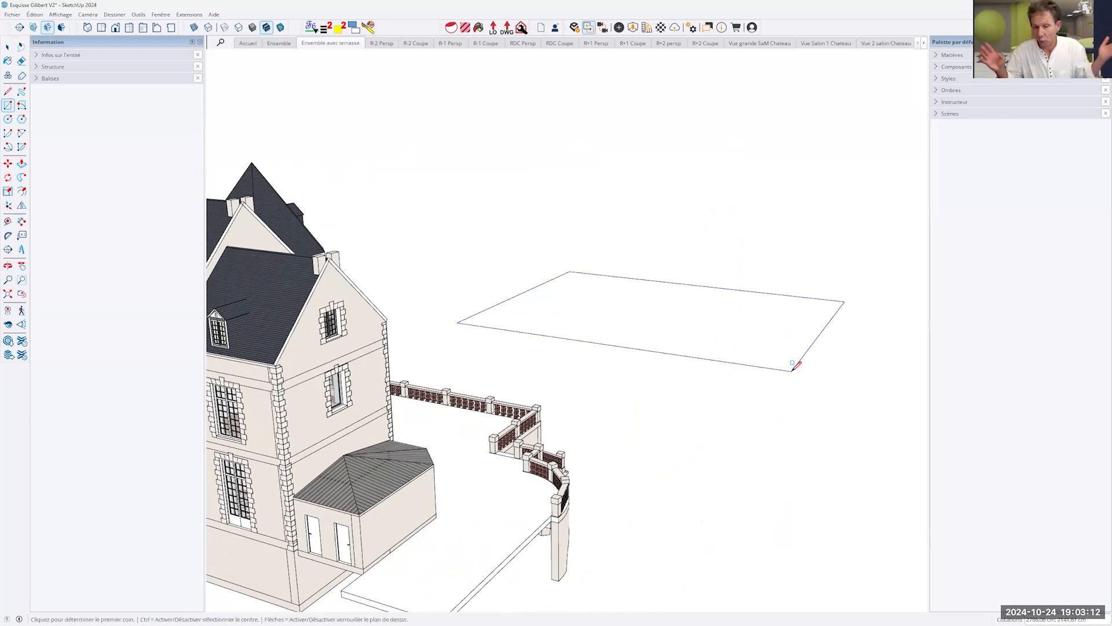
key(o)
drag(684, 351, 691, 356)
middle_drag(690, 355, 691, 356)
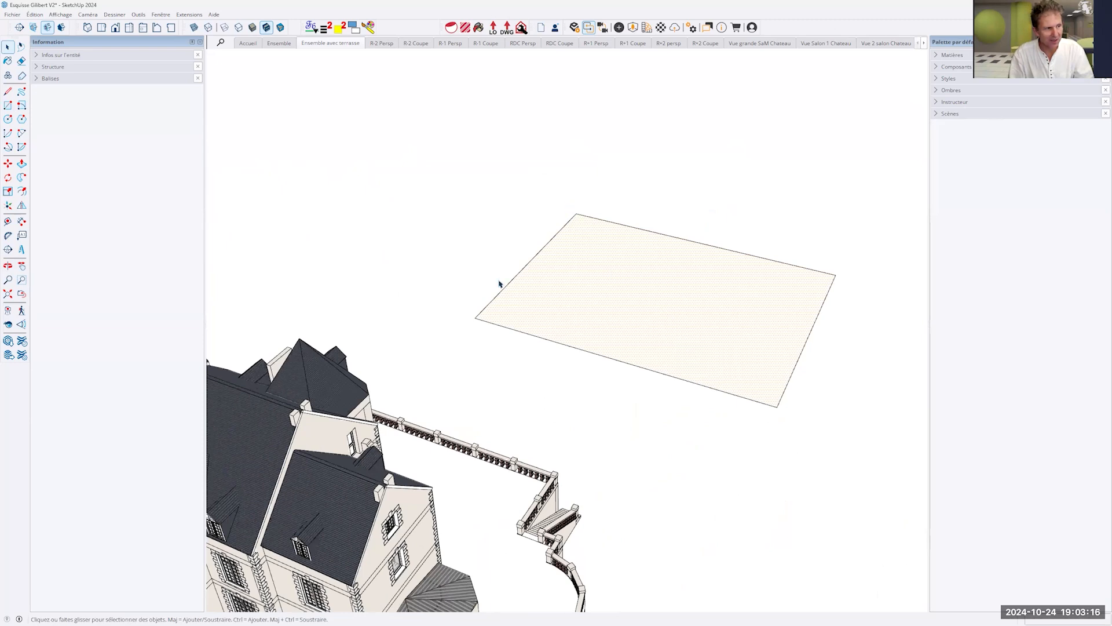
- Select the rectangle's face and edges one after another, and undo the rectangle
click(700, 383)
click(801, 359)
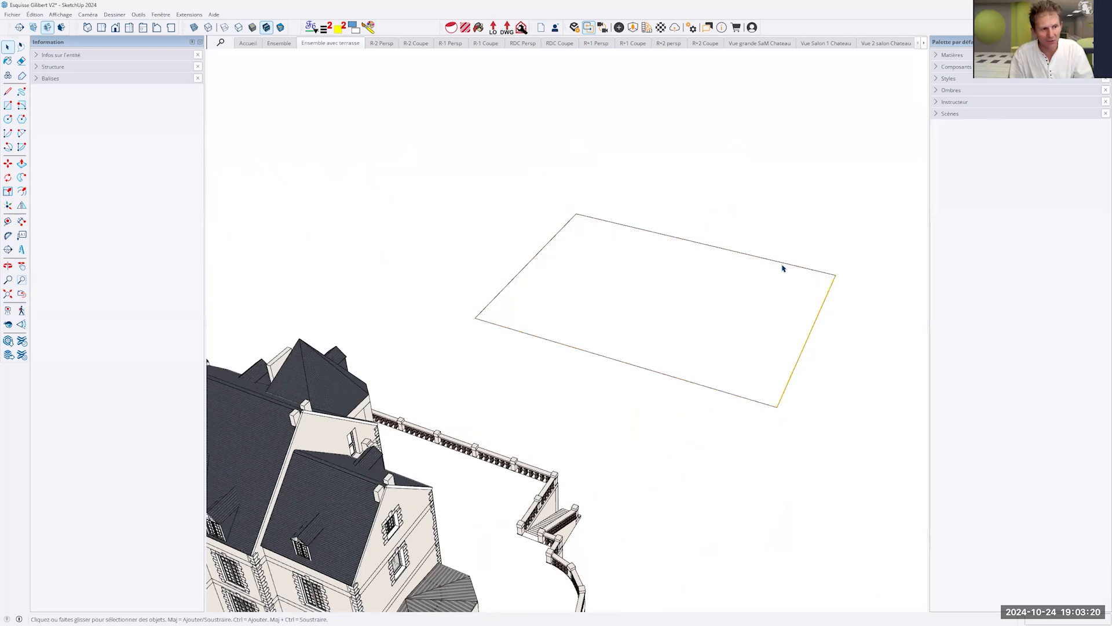
click(783, 264)
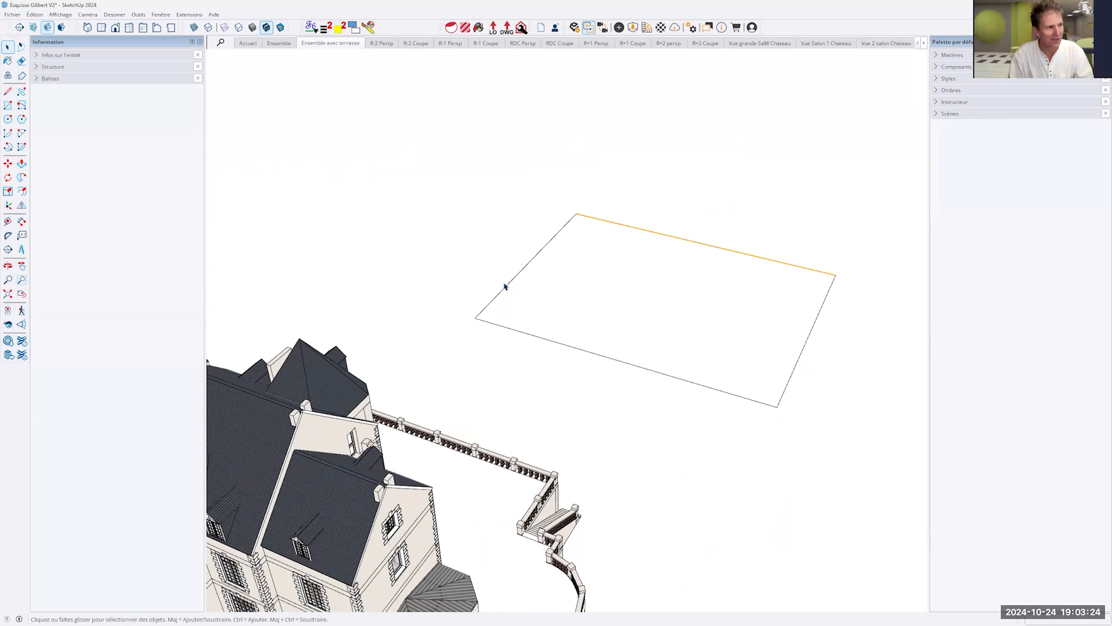
click(506, 288)
key(ctrl+z)
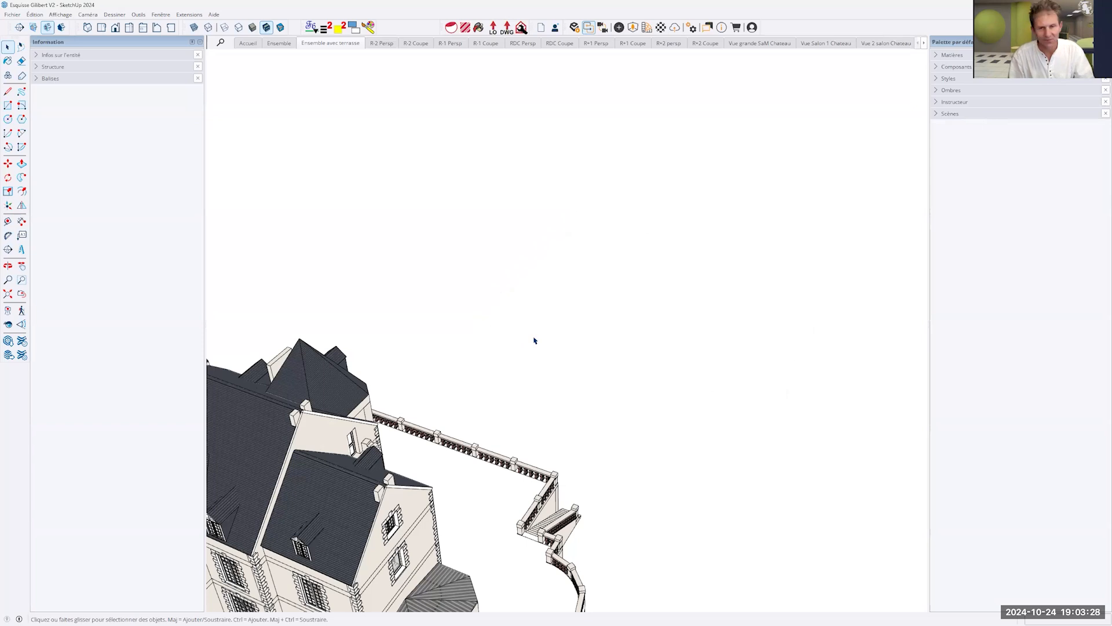
- Draw another freehand rectangle on the ground plane in the empty area beyond the château's balustrade
key(r)
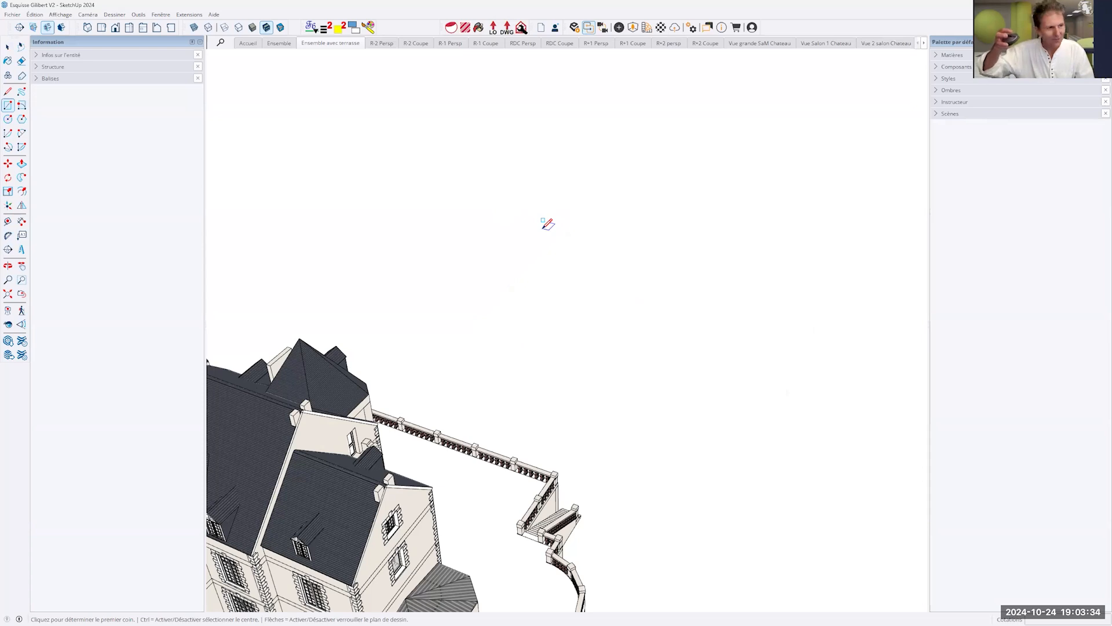
click(544, 228)
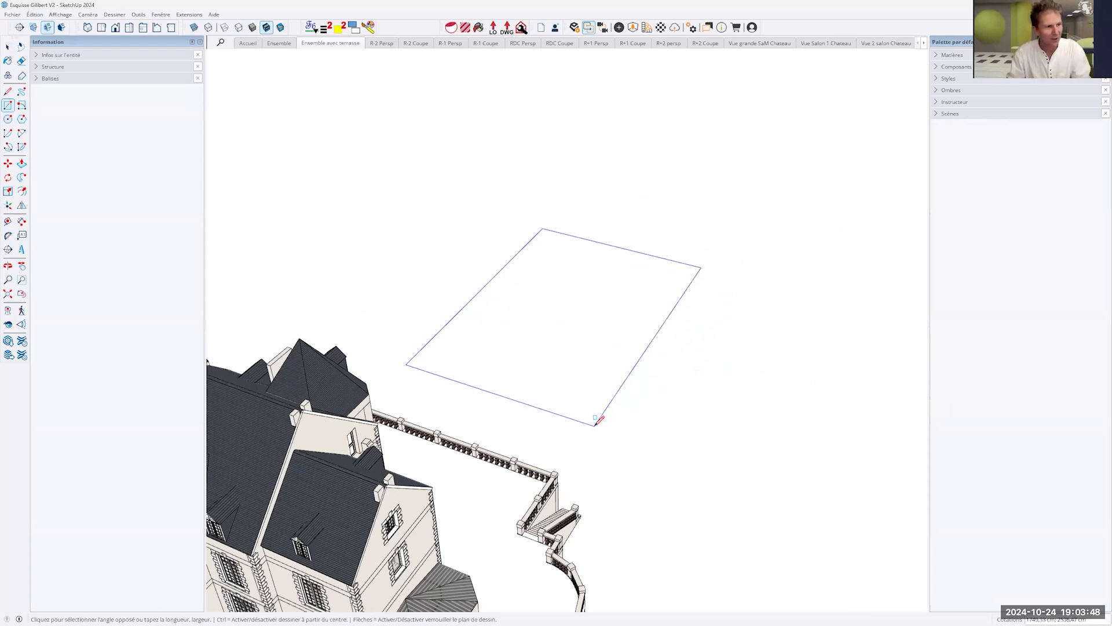
click(789, 393)
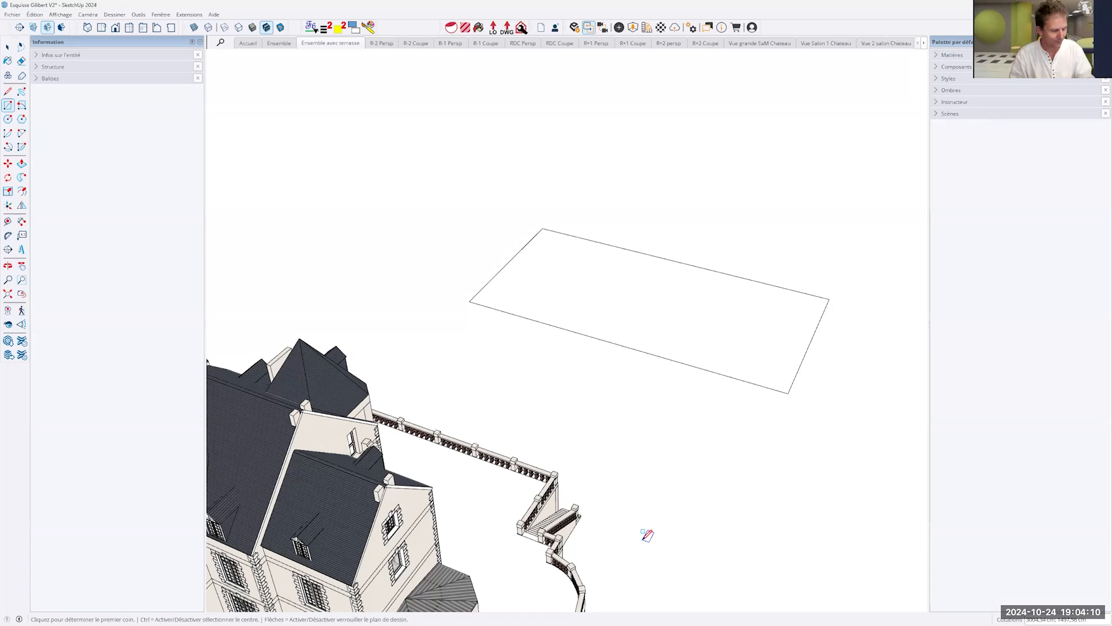
- Extrude the rectangle upward into a box of freehand height with Push/Pull, and undo the extrusion
key(p)
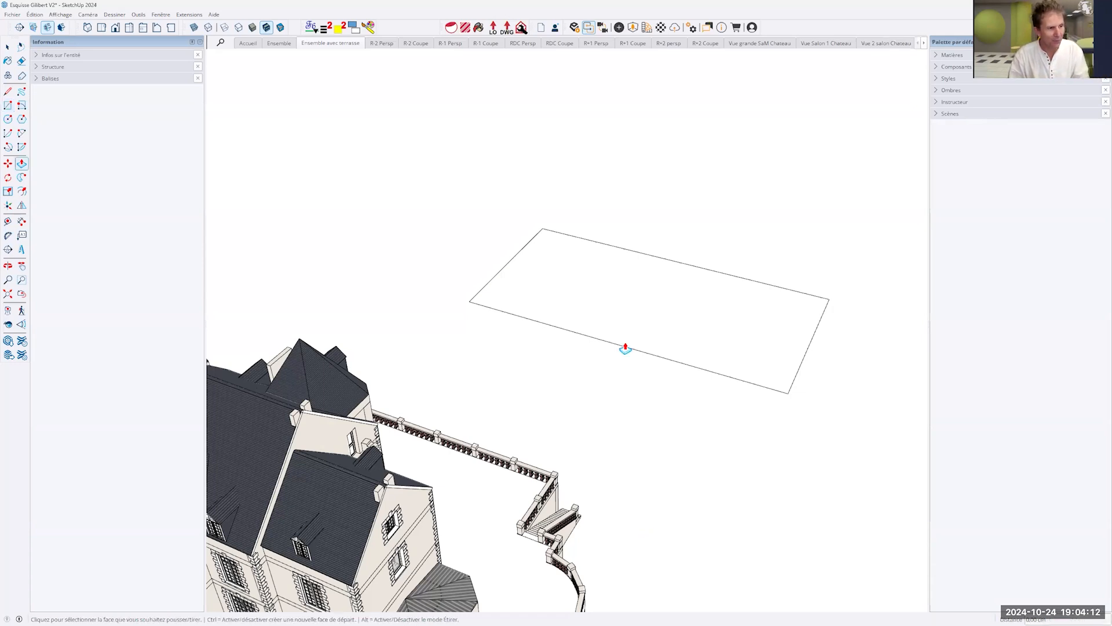
click(633, 315)
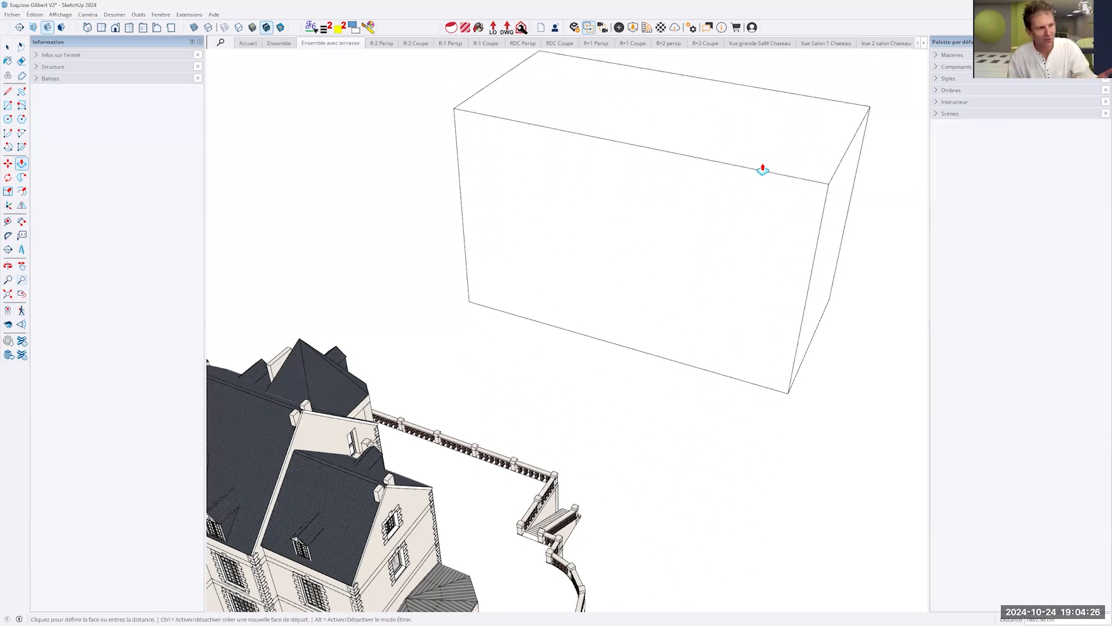
click(731, 227)
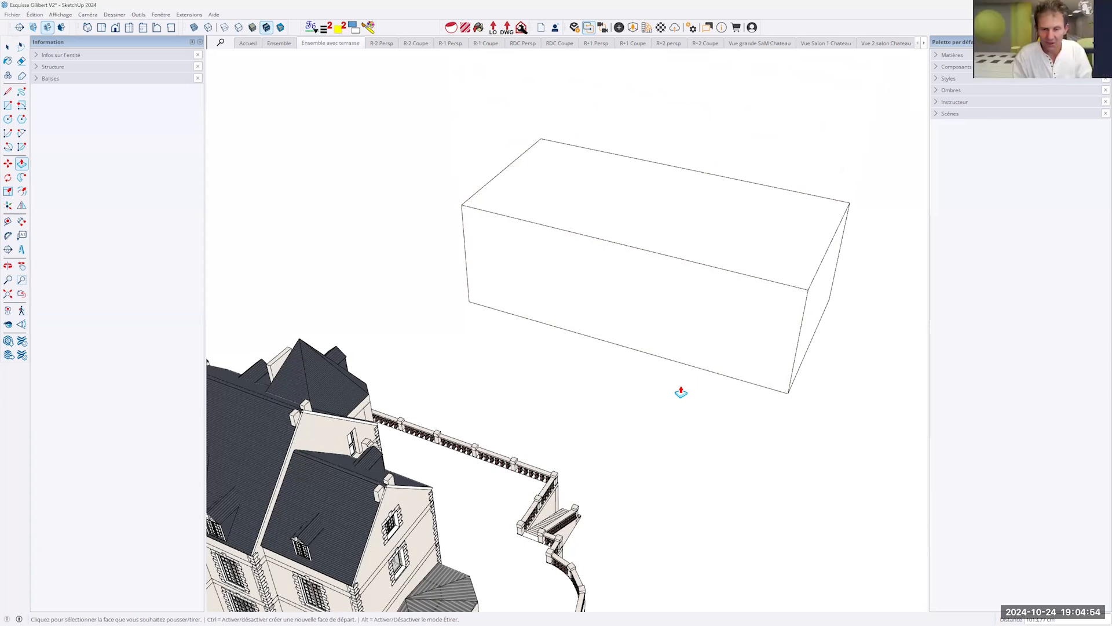
key(Escape)
key(ctrl+z)
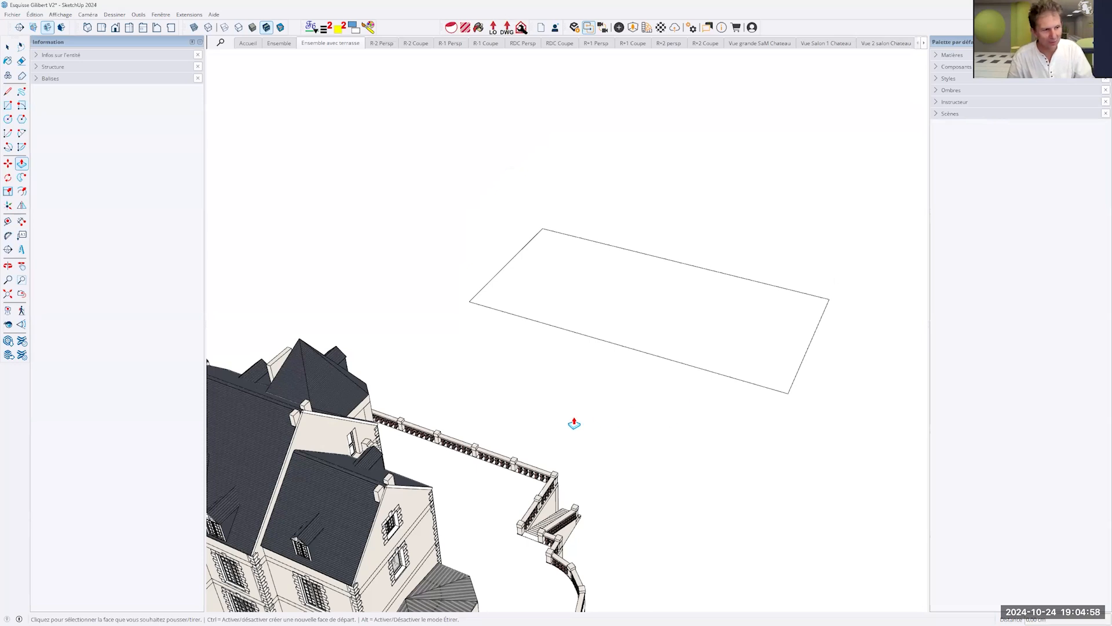
- Extrude the rectangle upward by exactly 100 cm with Push/Pull and check the slab against the château
click(612, 313)
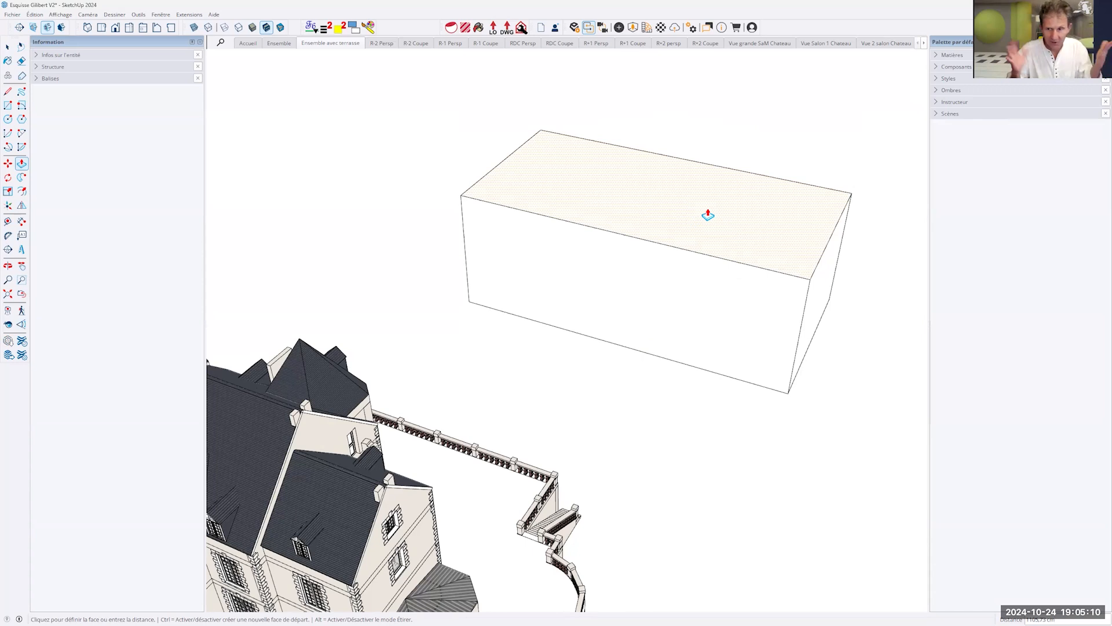
text(100)
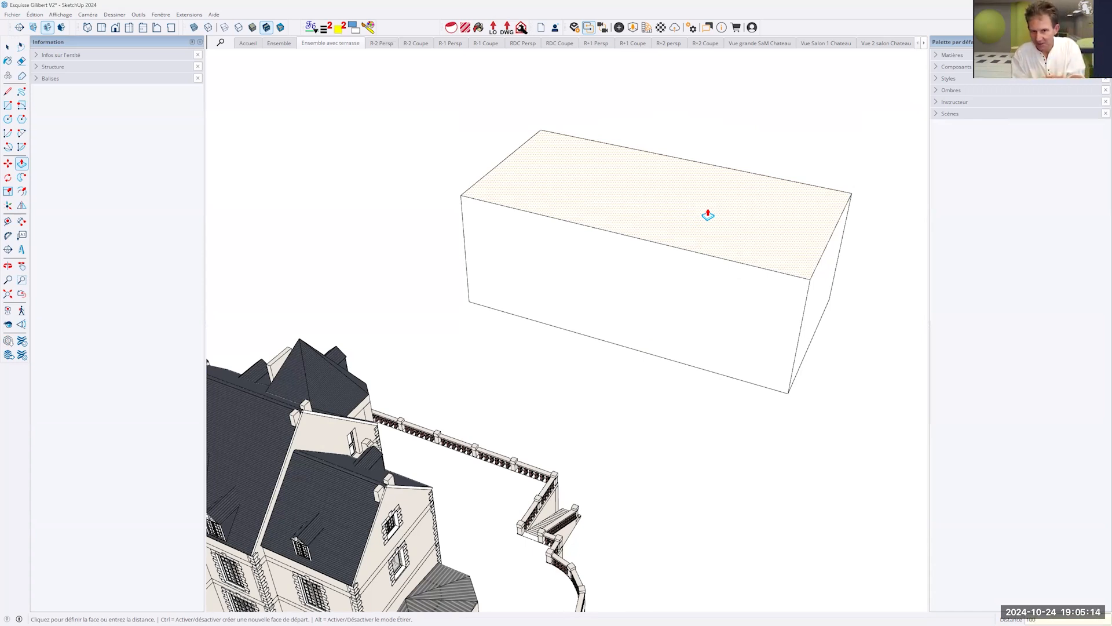
key(Return)
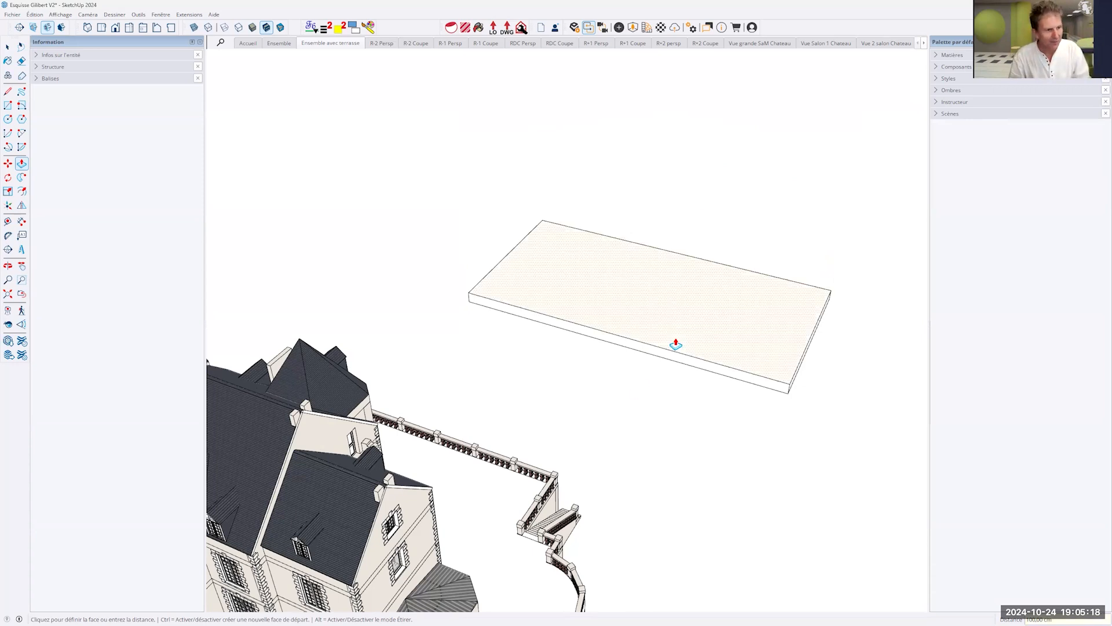
scroll(666, 355, up, 4)
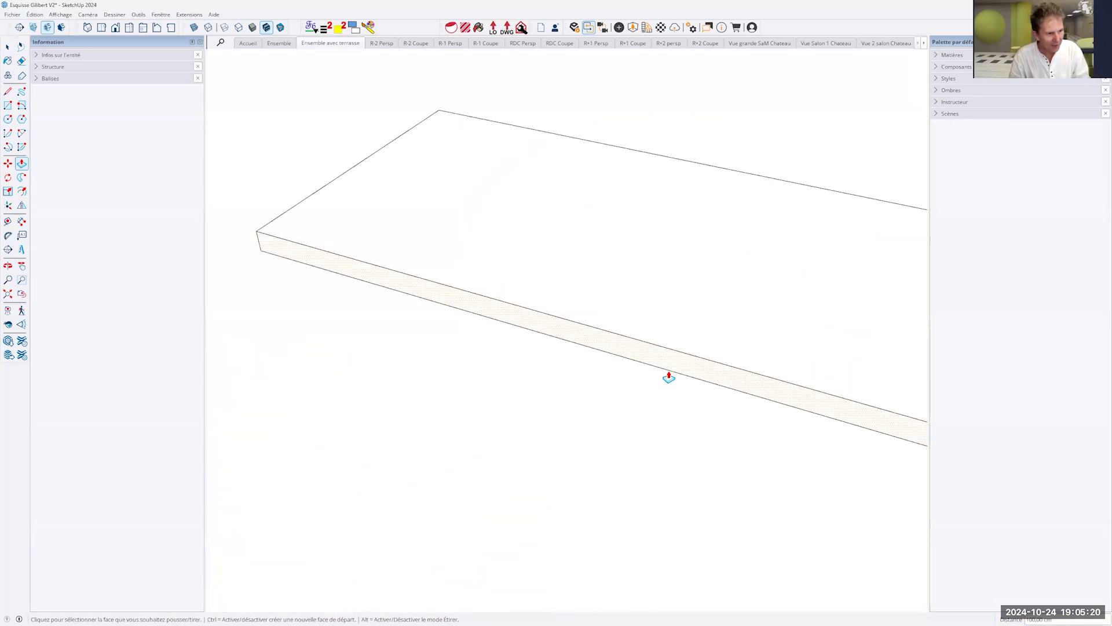
scroll(681, 358, down, 4)
middle_drag(681, 358, 552, 361)
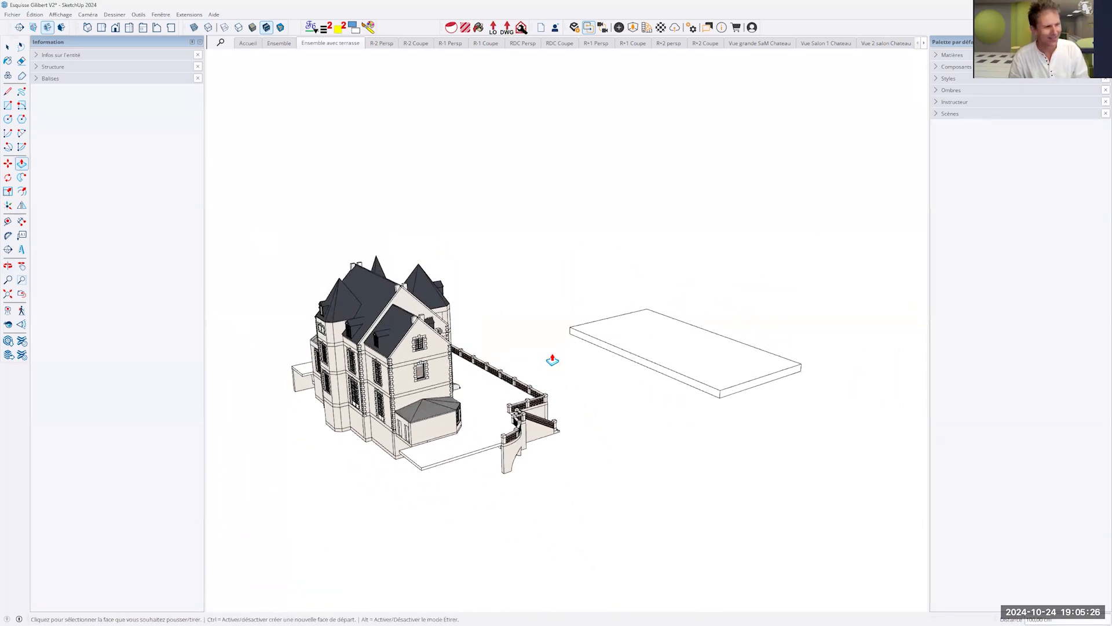
- Delete the slab and draw a rectangle of exactly 400 by 500 cm on the ground beside the château
key(space)
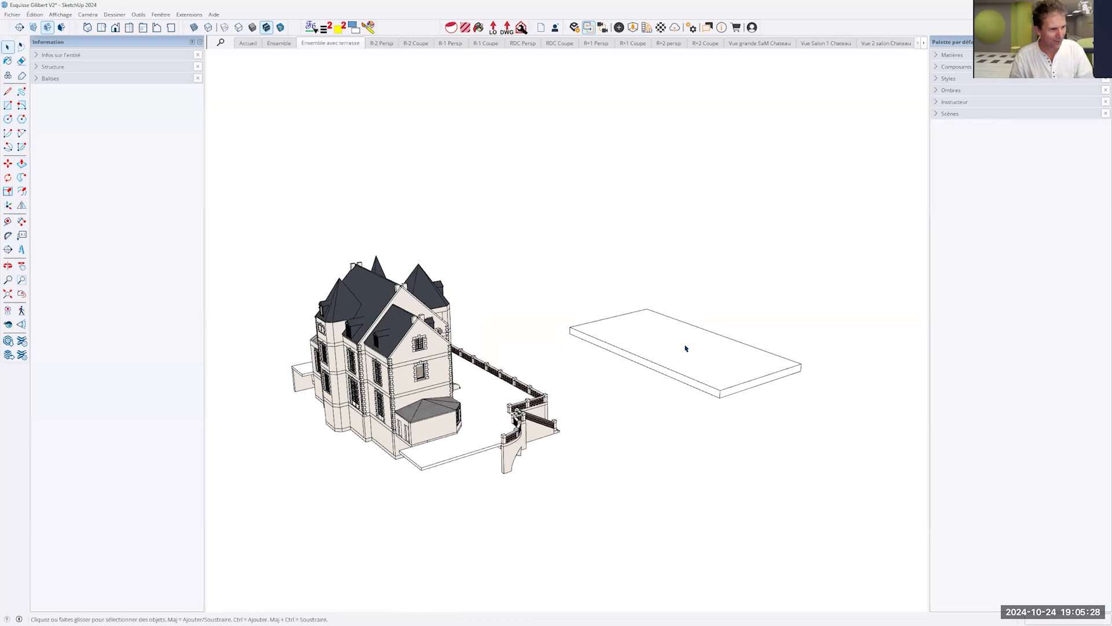
key(Delete)
middle_drag(633, 388, 738, 458)
key(r)
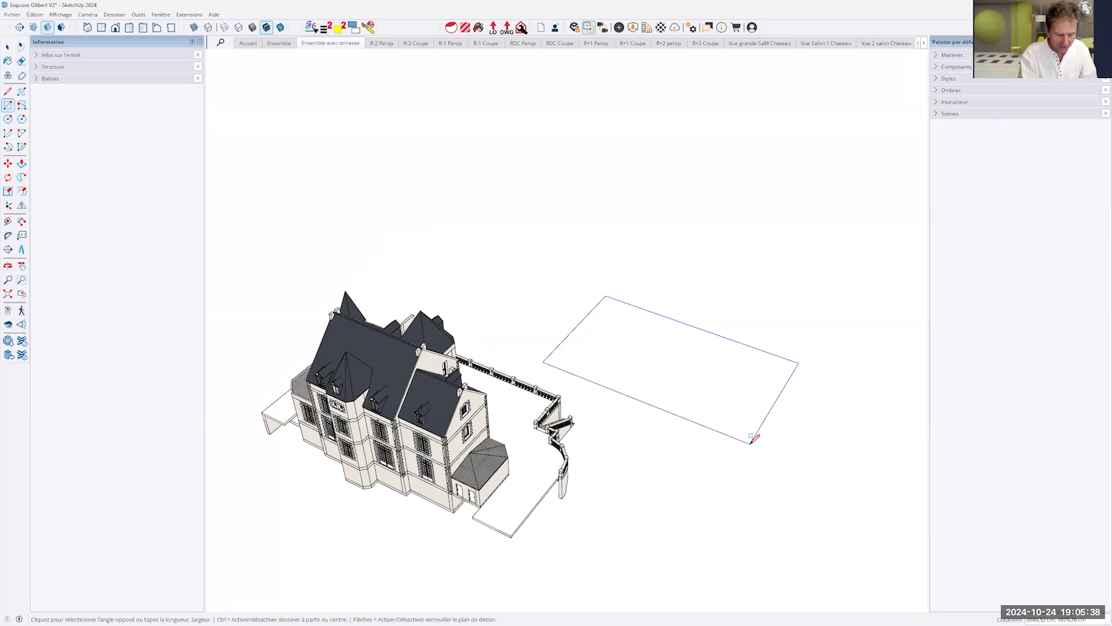
text(400)
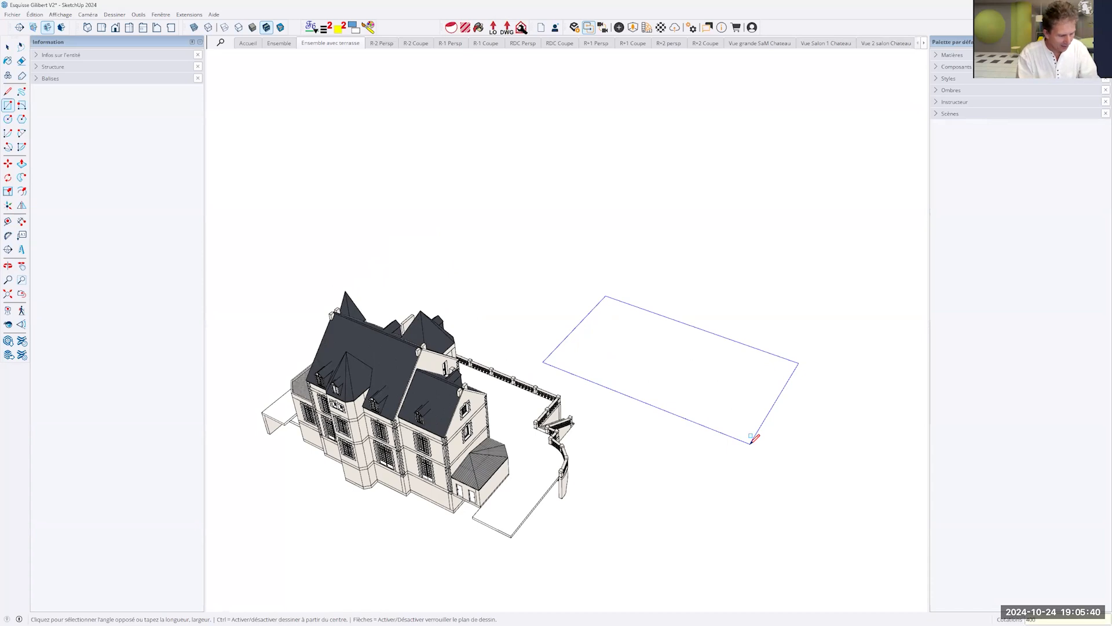
text(;500)
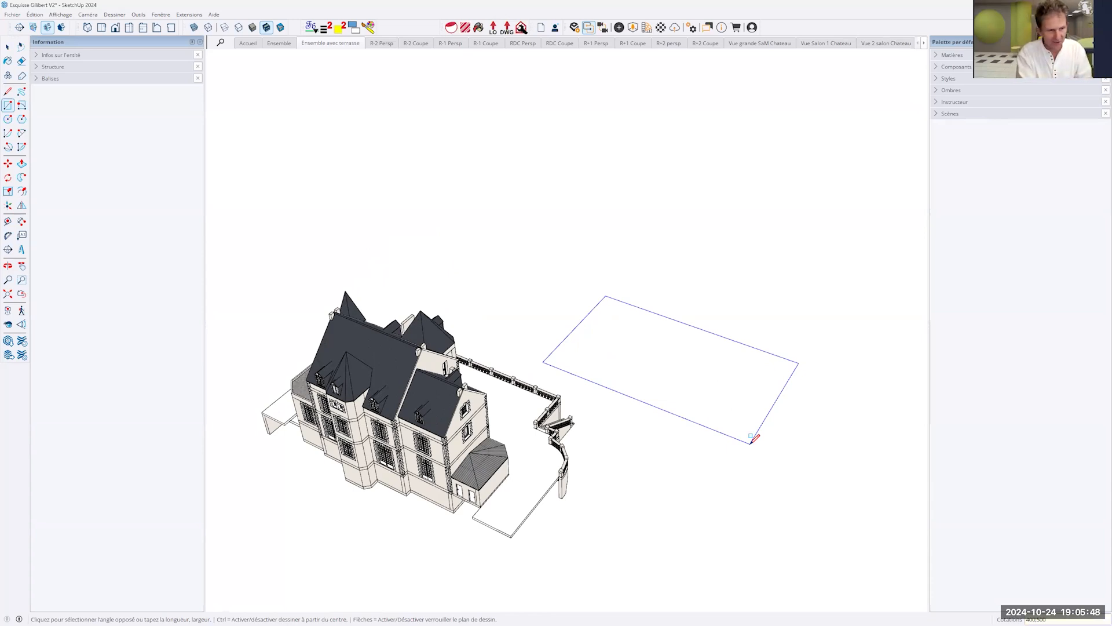
key(Return)
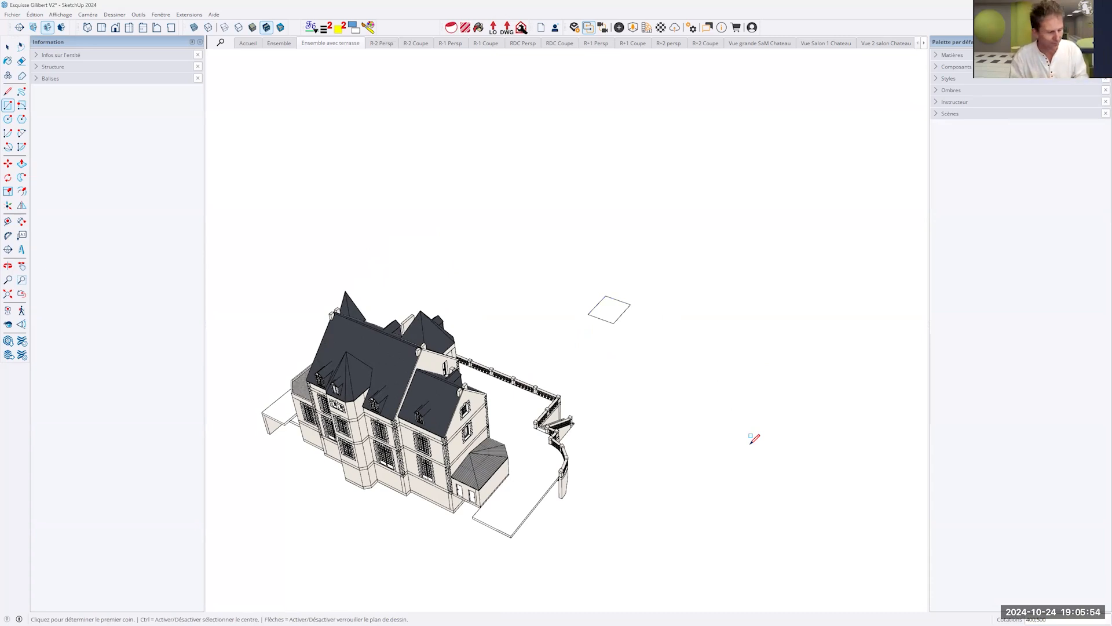
- Delete the small rectangle beside the château with the Select tool active
key(space)
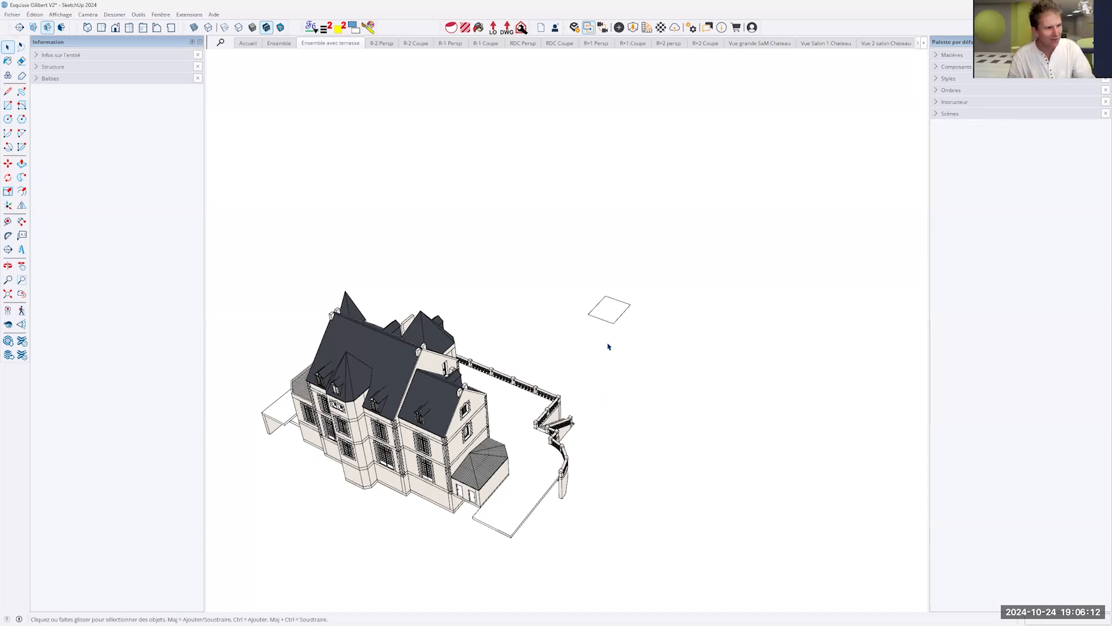
click(612, 315)
key(Delete)
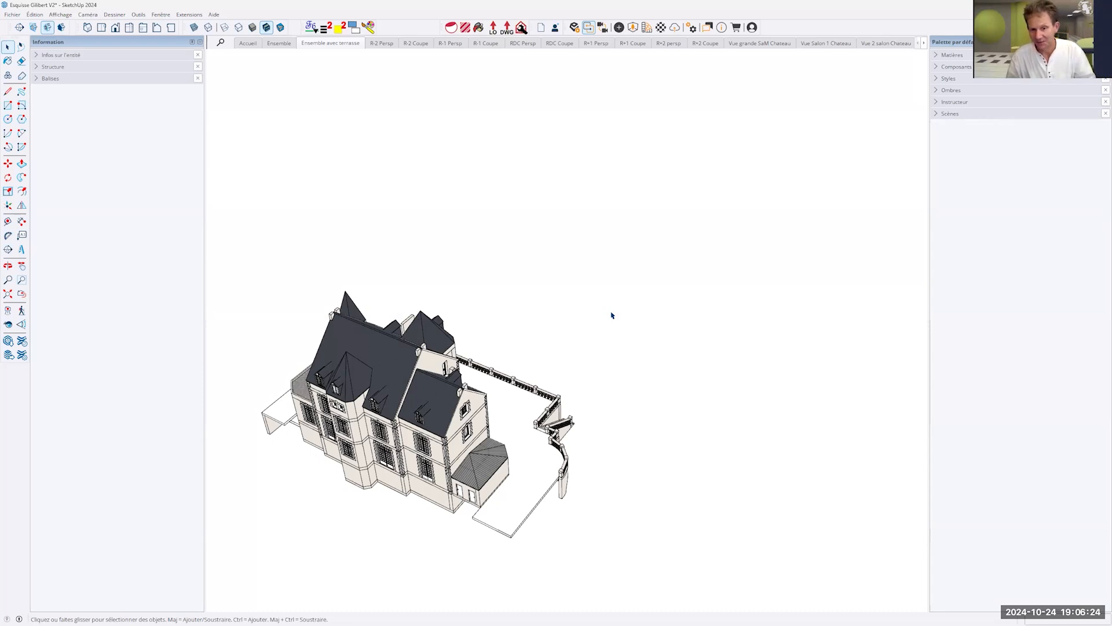
middle_drag(499, 431, 712, 309)
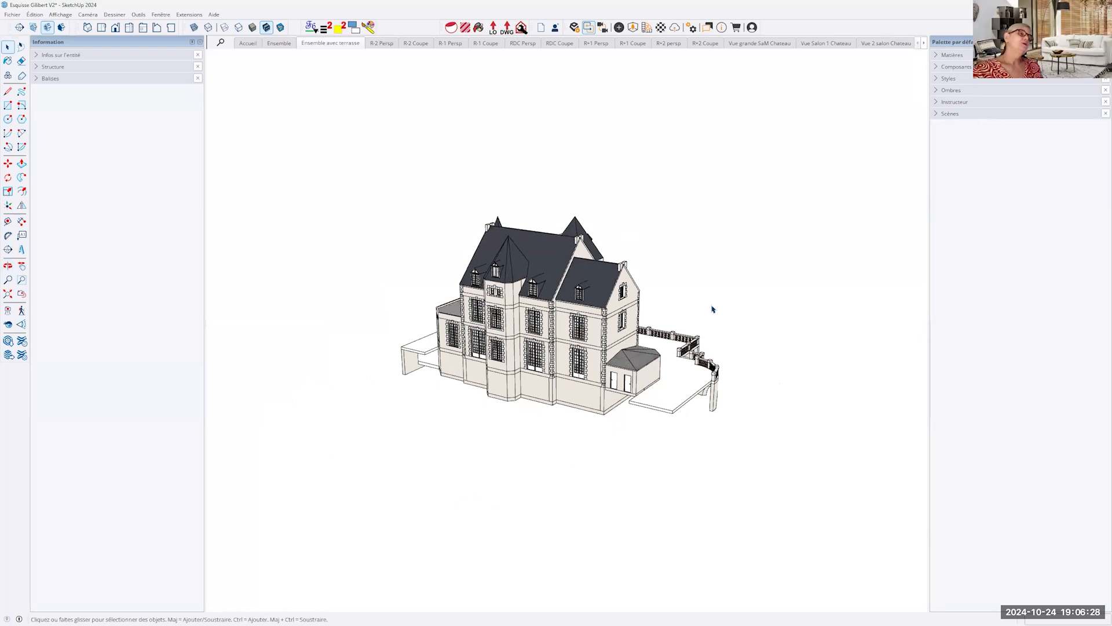
scroll(632, 406, up, 5)
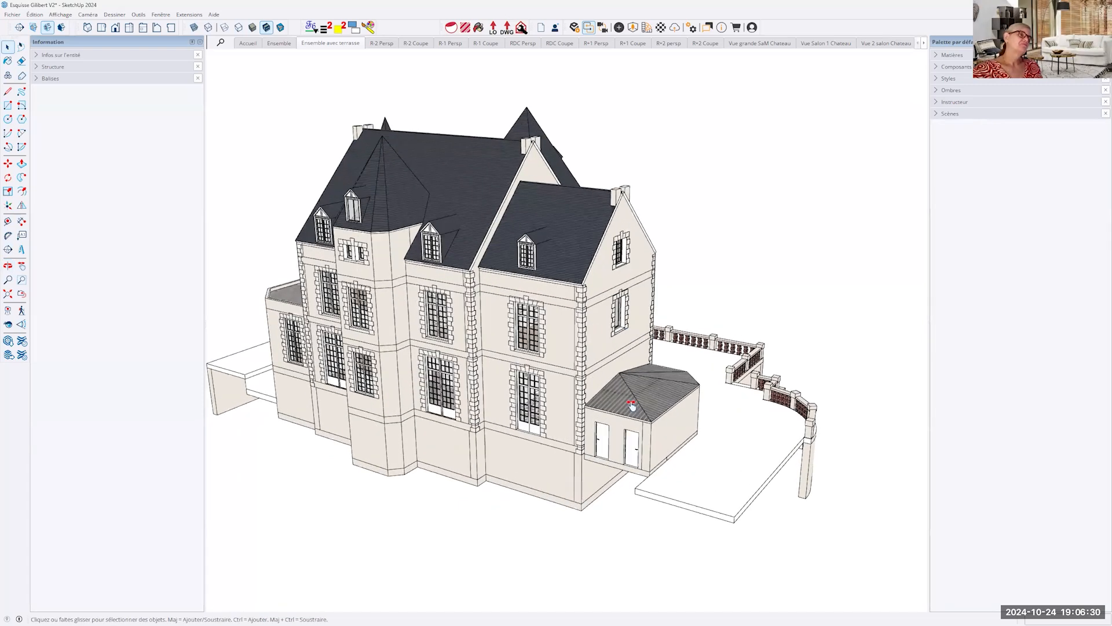
- Move the château's roof group sideways along the red axis until it stands well clear of the walls
scroll(631, 405, up, 4)
middle_drag(768, 455, 752, 228)
key(ctrl+a)
key(m)
click(752, 229)
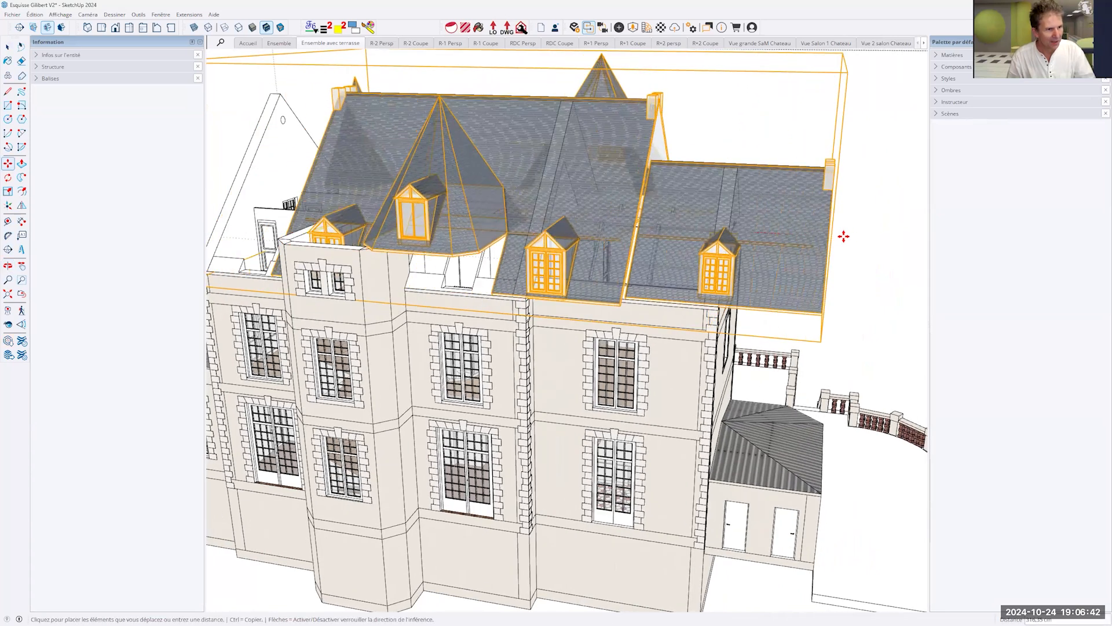
scroll(856, 237, down, 2)
shift+middle_drag(856, 237, 500, 226)
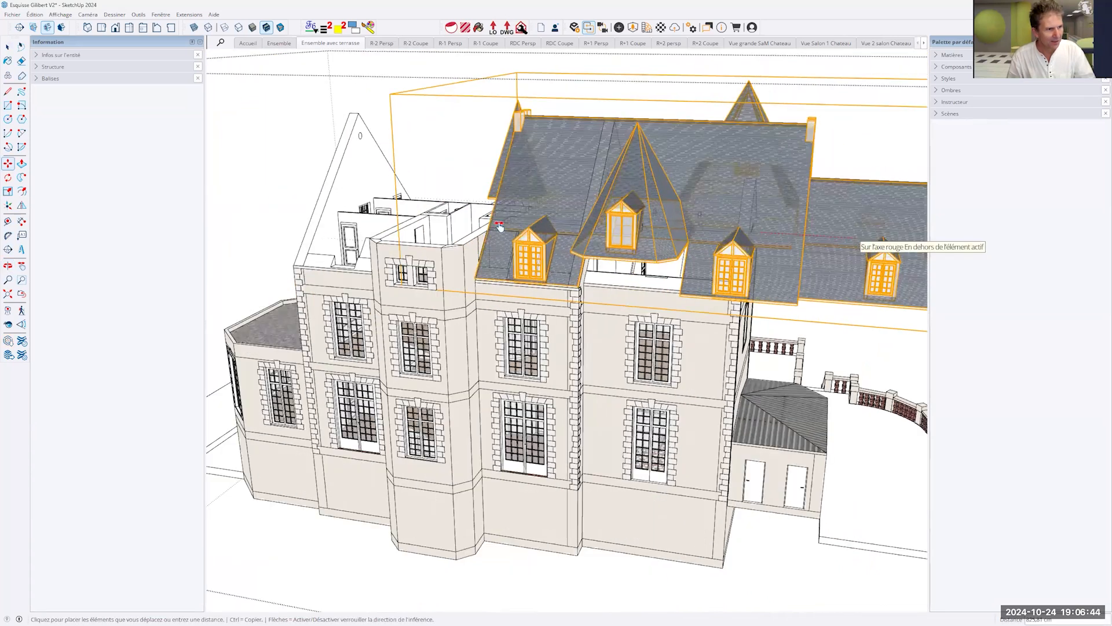
scroll(499, 226, down, 4)
shift+middle_drag(874, 148, 439, 209)
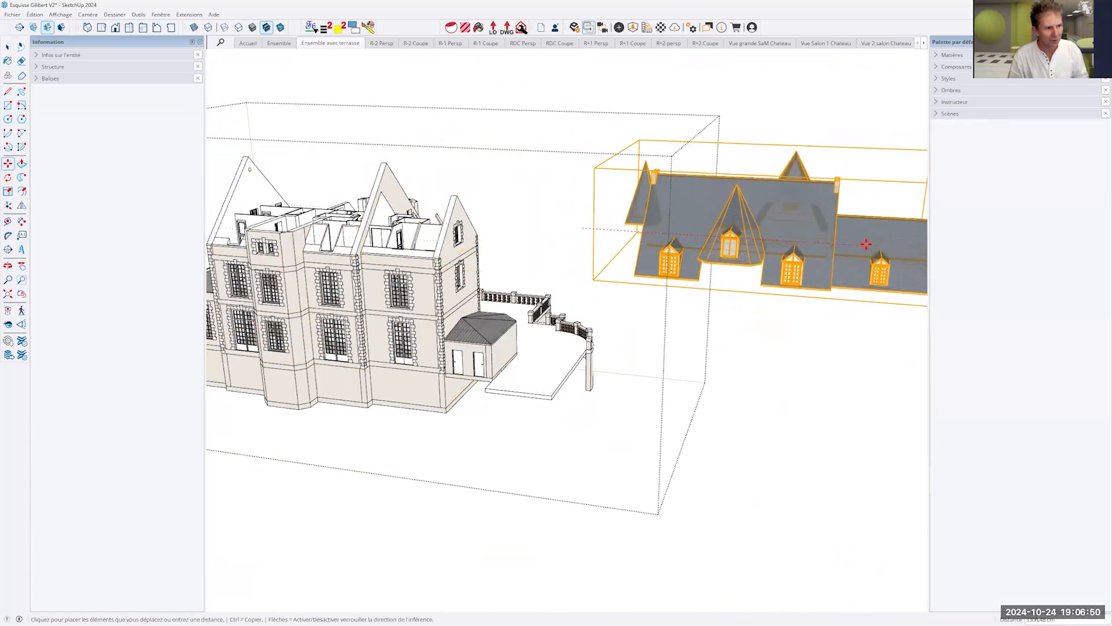
click(865, 246)
middle_drag(696, 377, 904, 345)
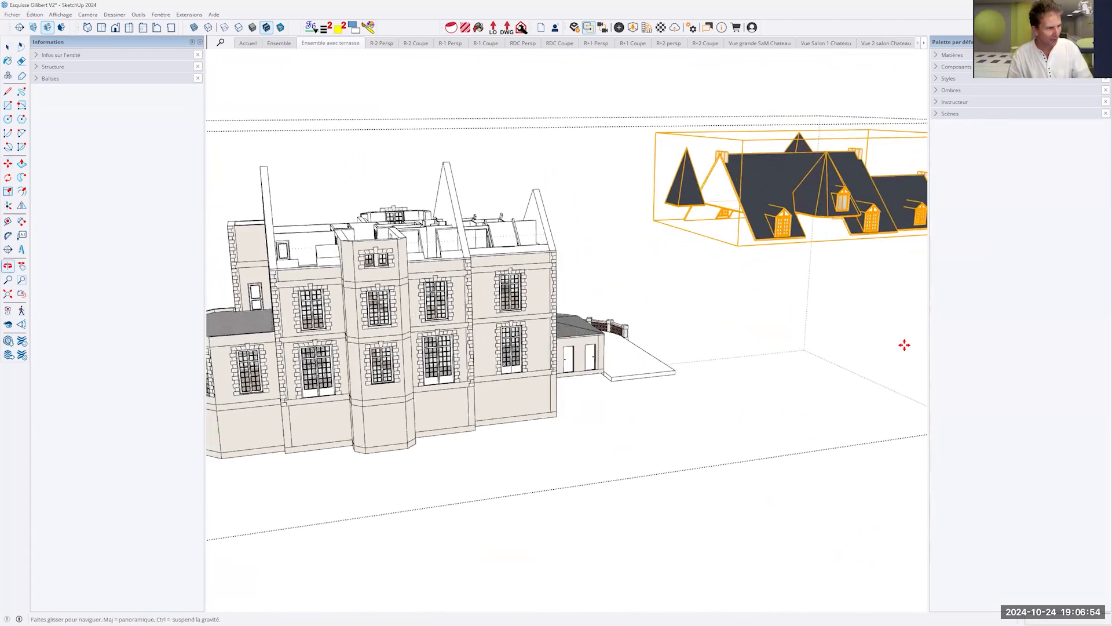
- Undo the roof move and clear the selection
key(ctrl+z)
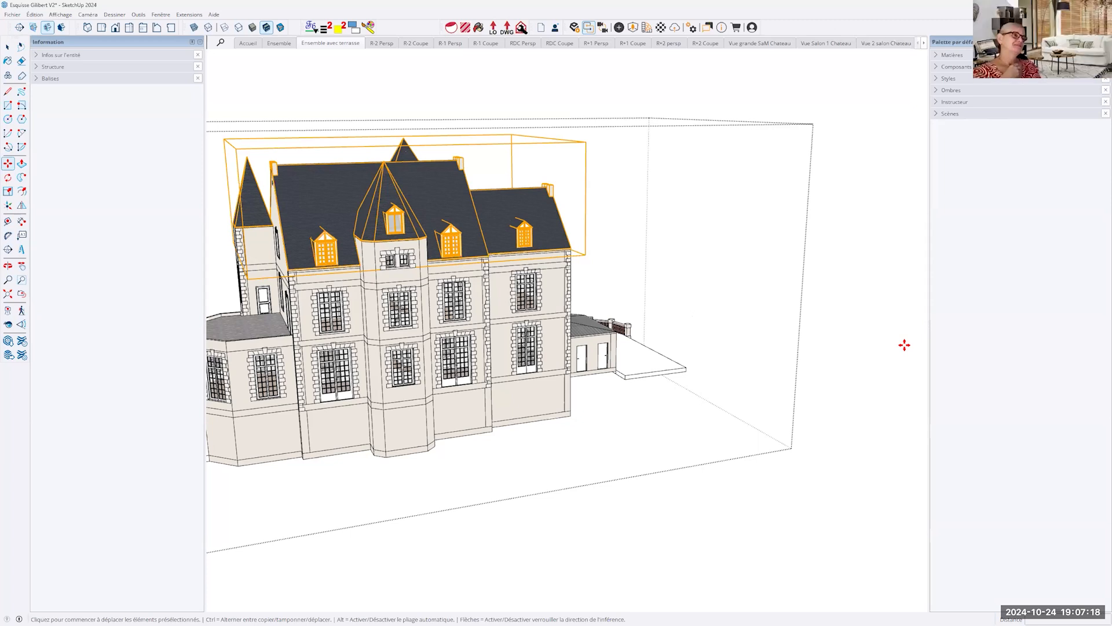
key(space)
click(738, 257)
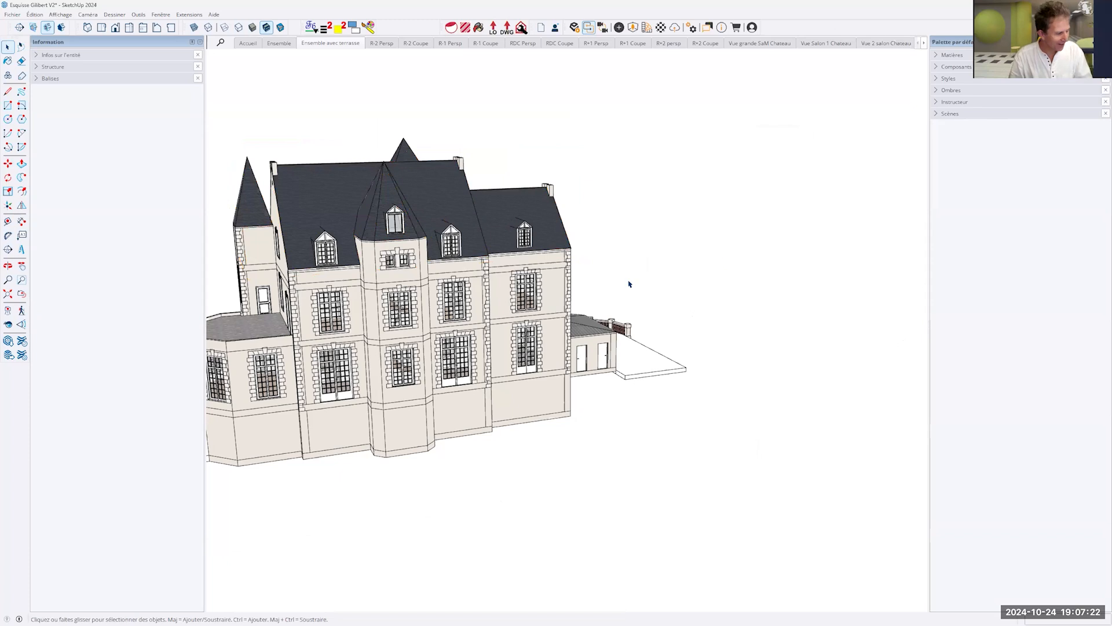
middle_drag(542, 232, 570, 263)
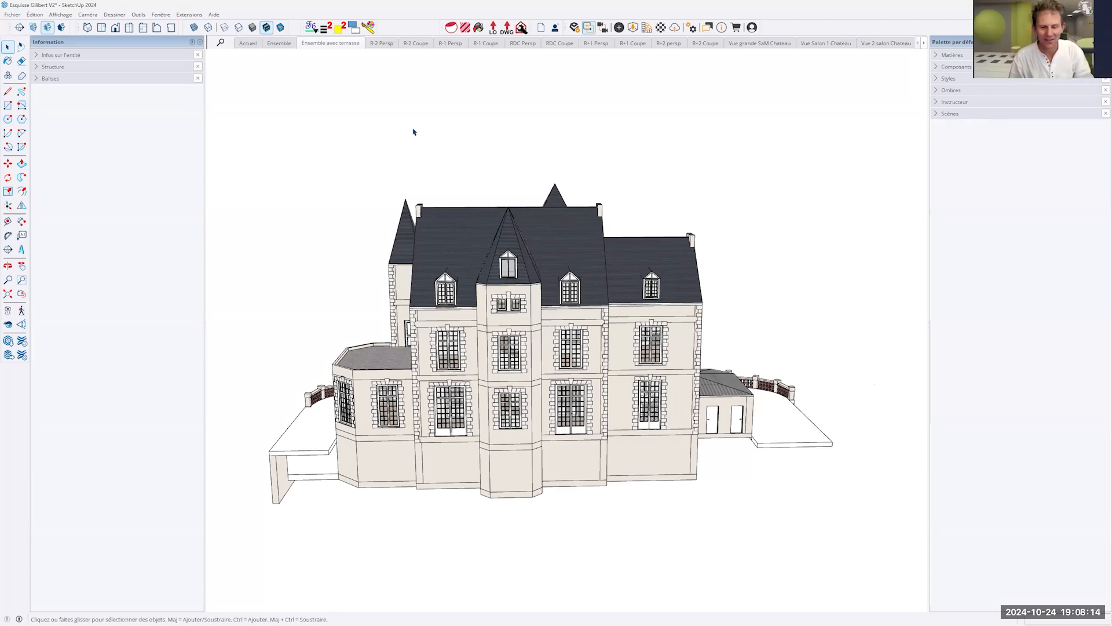
click(22, 235)
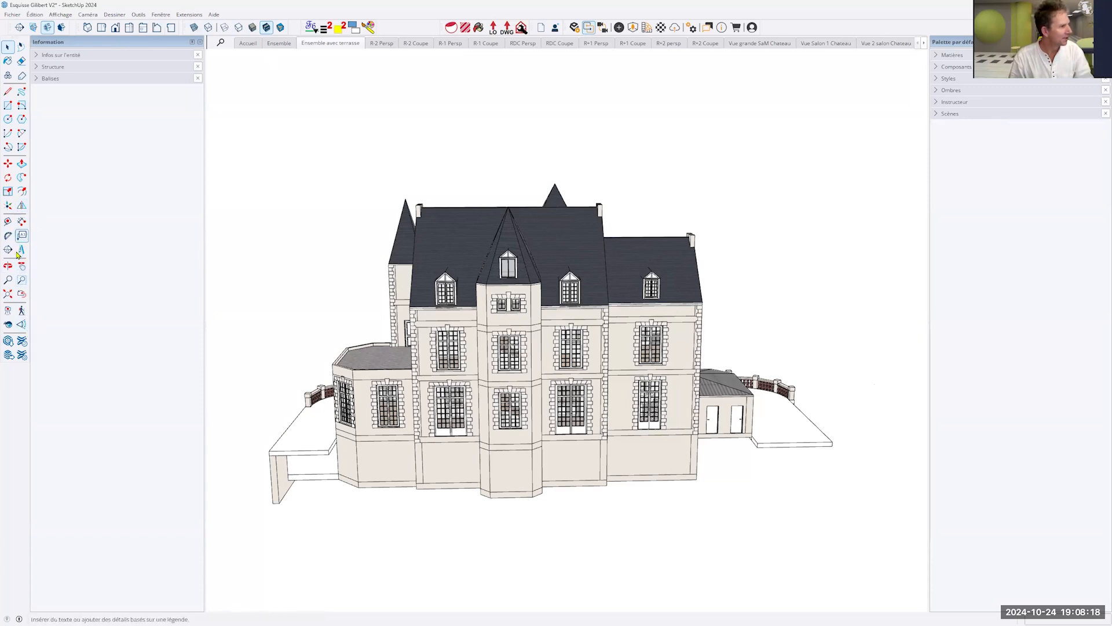
key(space)
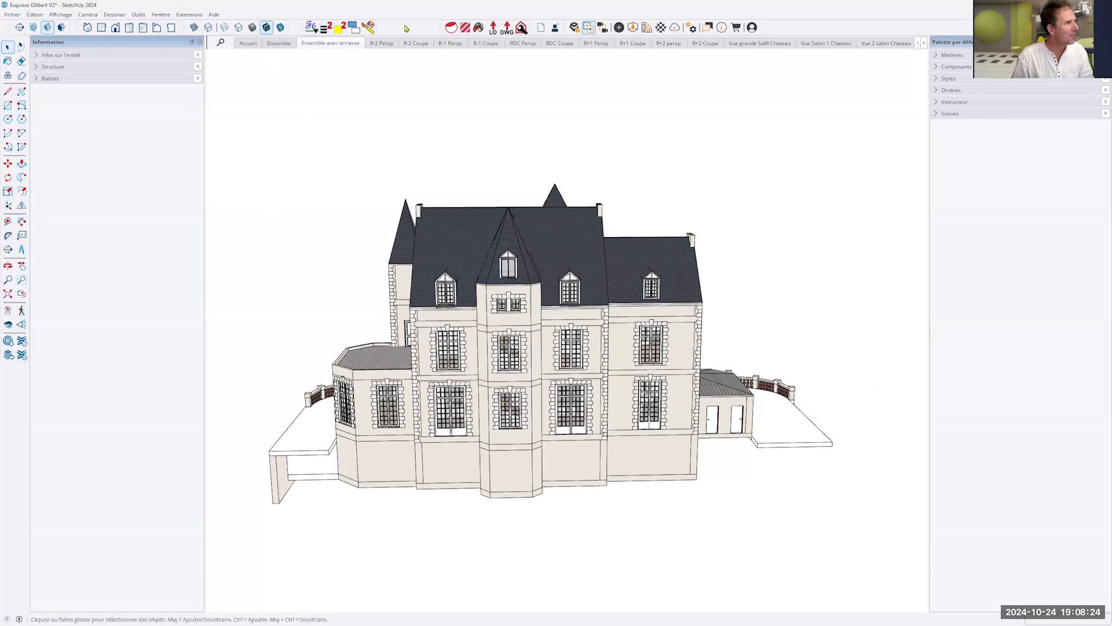
- Show the model's section planes and examine how they are laid out around the château
click(33, 27)
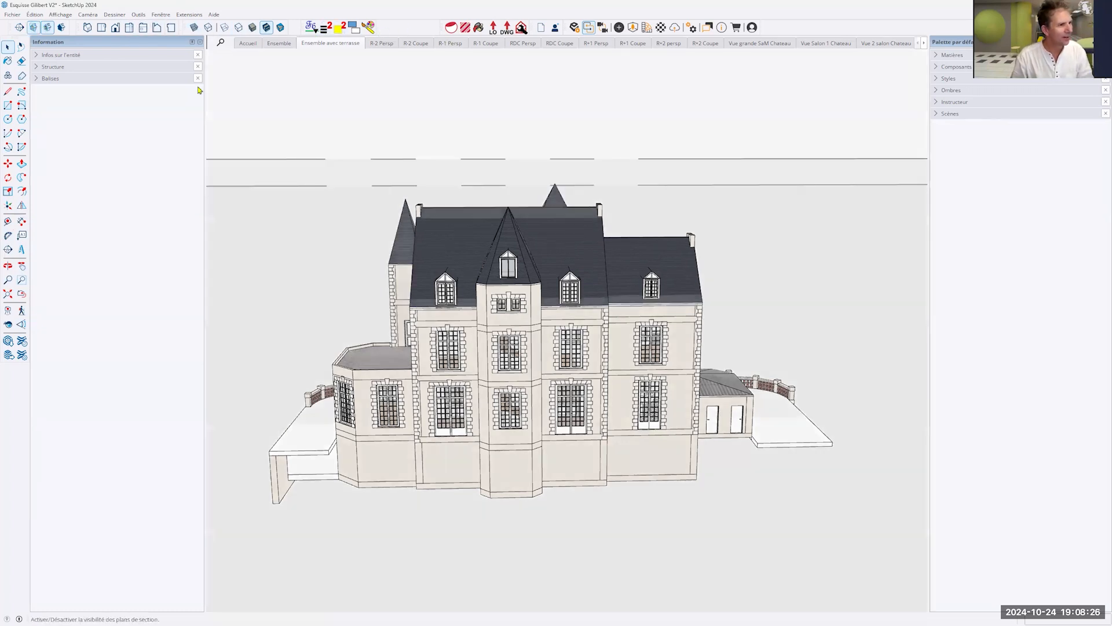
scroll(539, 208, down, 6)
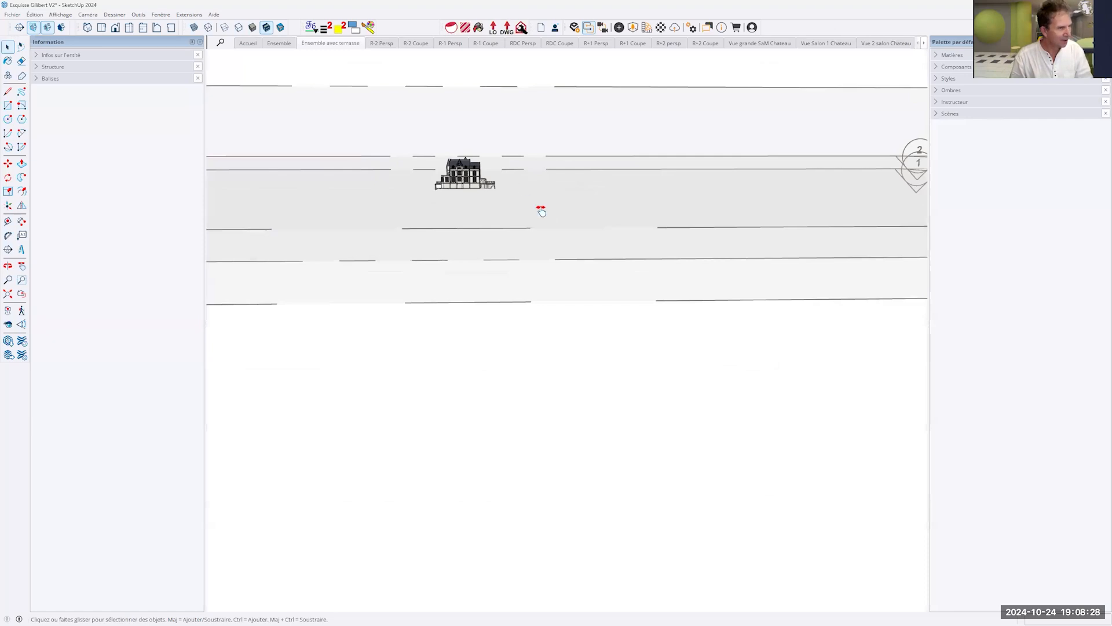
shift+middle_drag(541, 211, 613, 310)
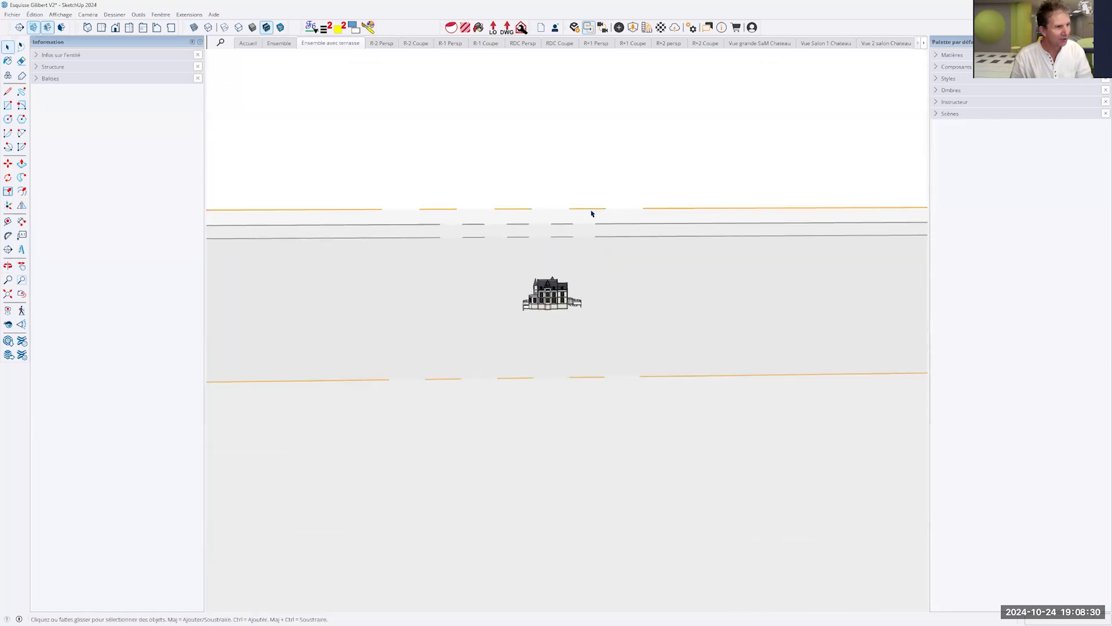
scroll(591, 214, down, 2)
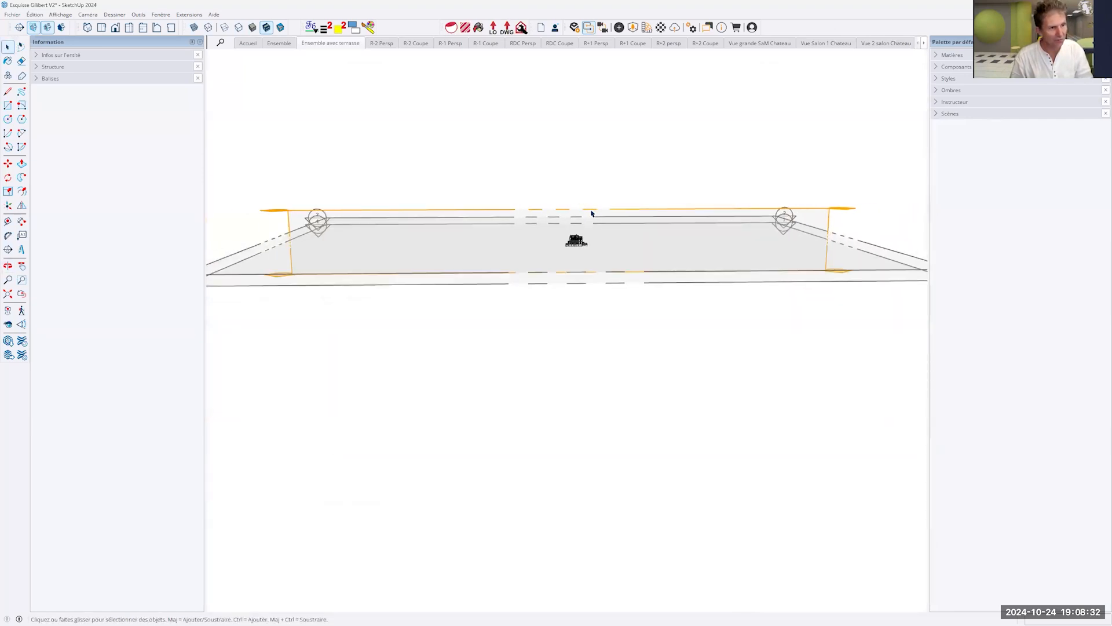
scroll(592, 214, up, 2)
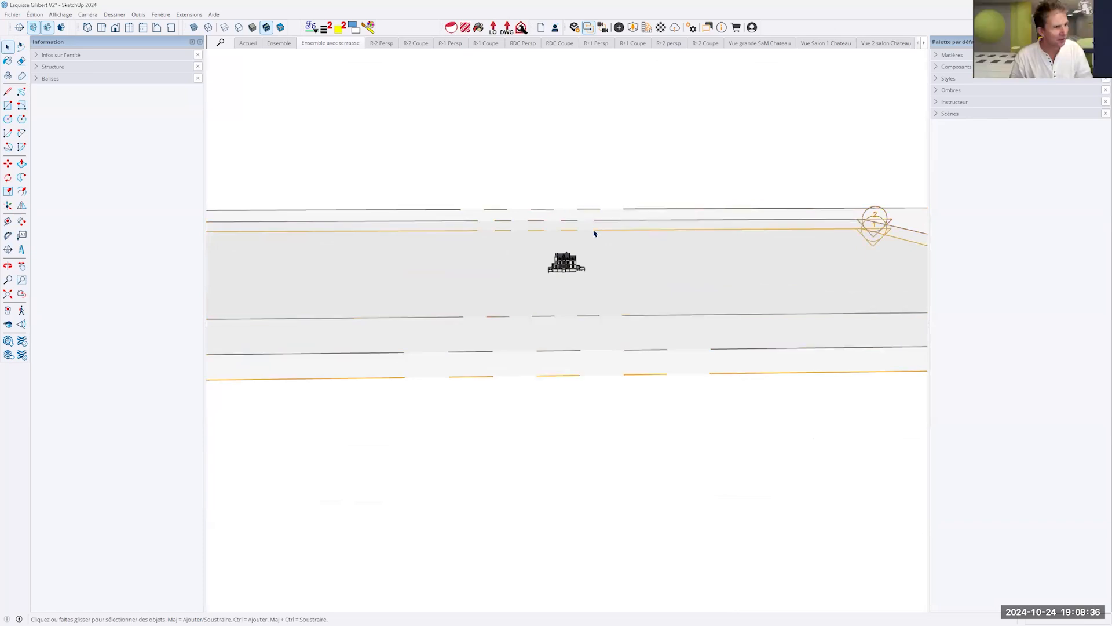
middle_drag(594, 233, 574, 307)
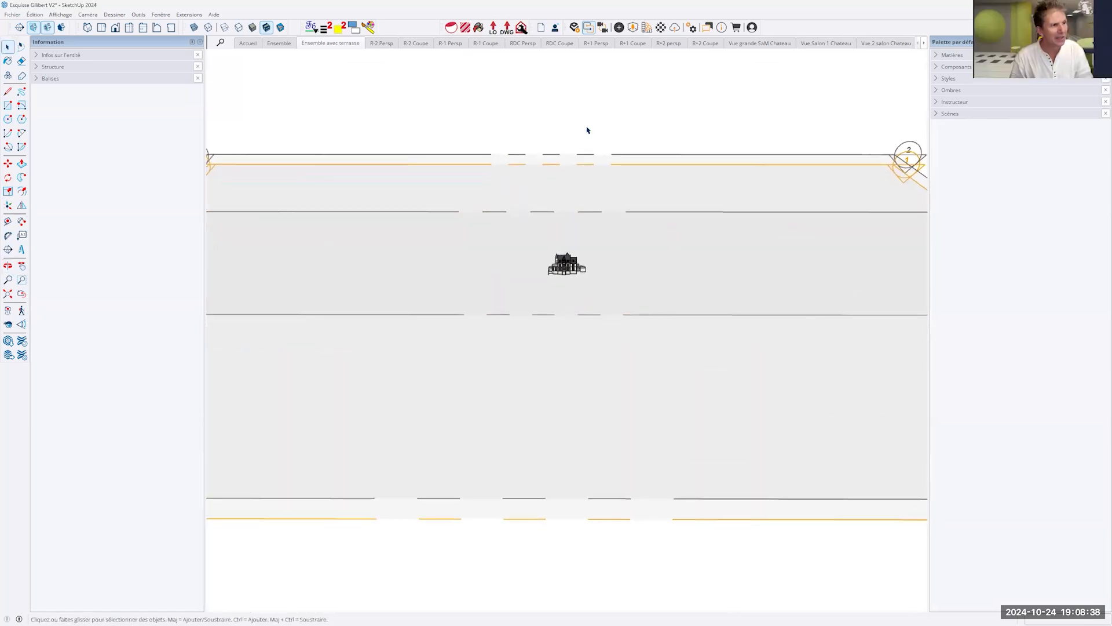
scroll(359, 115, up, 1)
scroll(359, 115, down, 3)
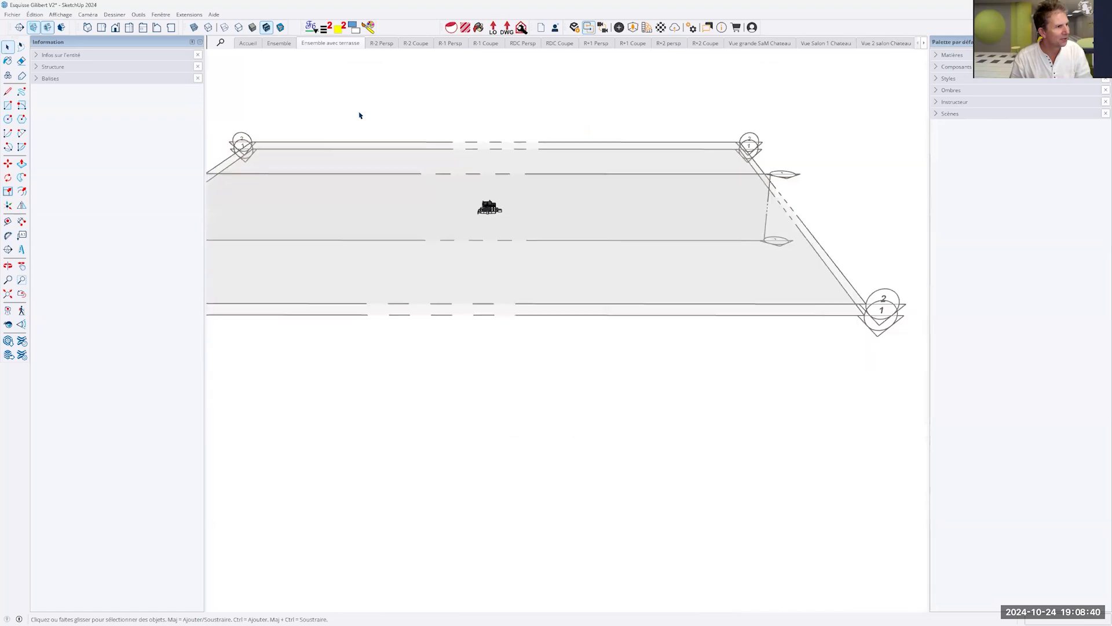
- Hide the section planes, turn off the section cuts and bring the whole château back into close view
click(48, 27)
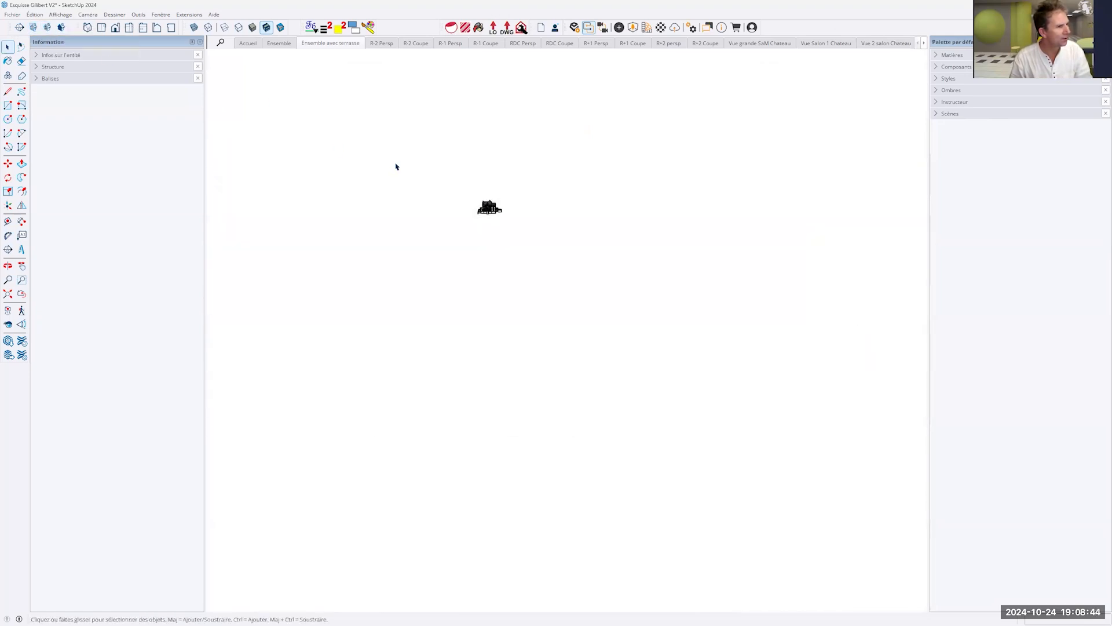
scroll(488, 213, up, 5)
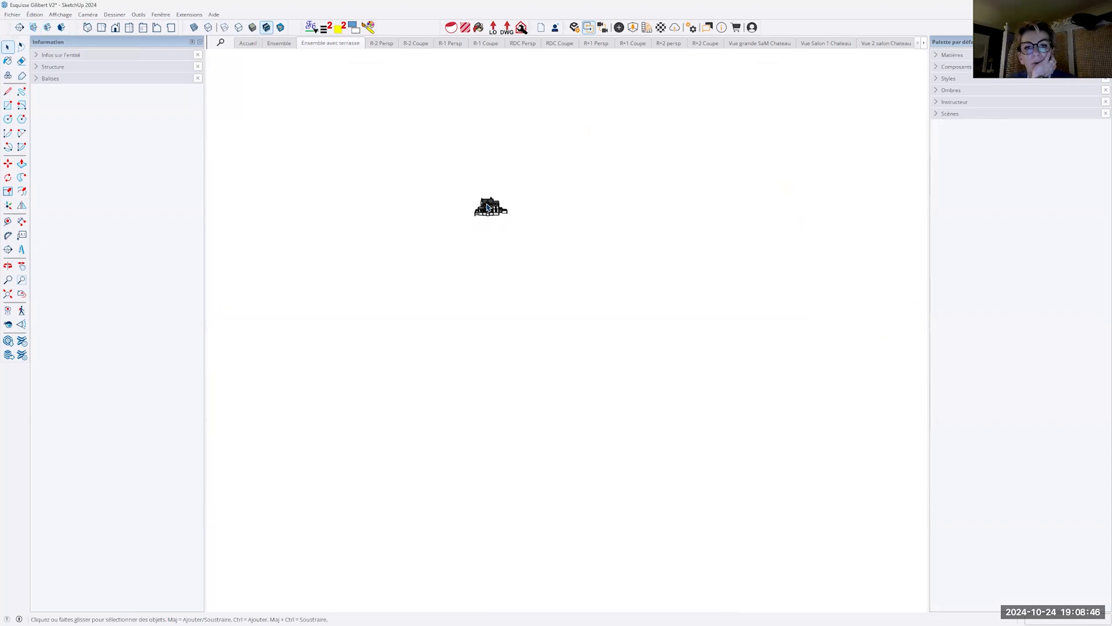
scroll(488, 207, up, 10)
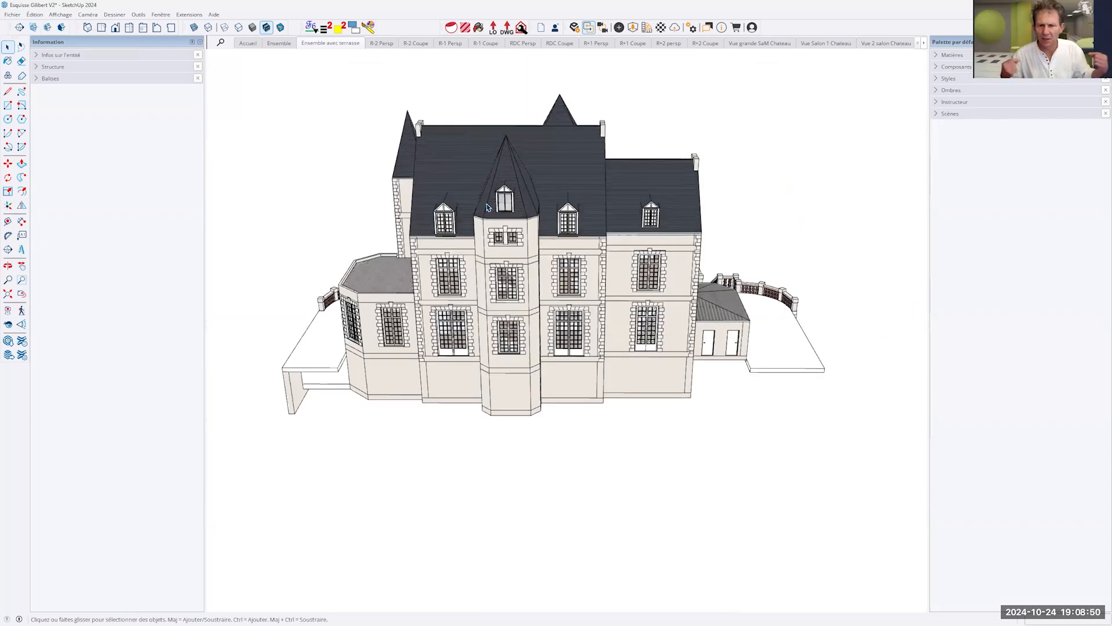
middle_drag(487, 208, 527, 206)
drag(528, 211, 528, 211)
key(space)
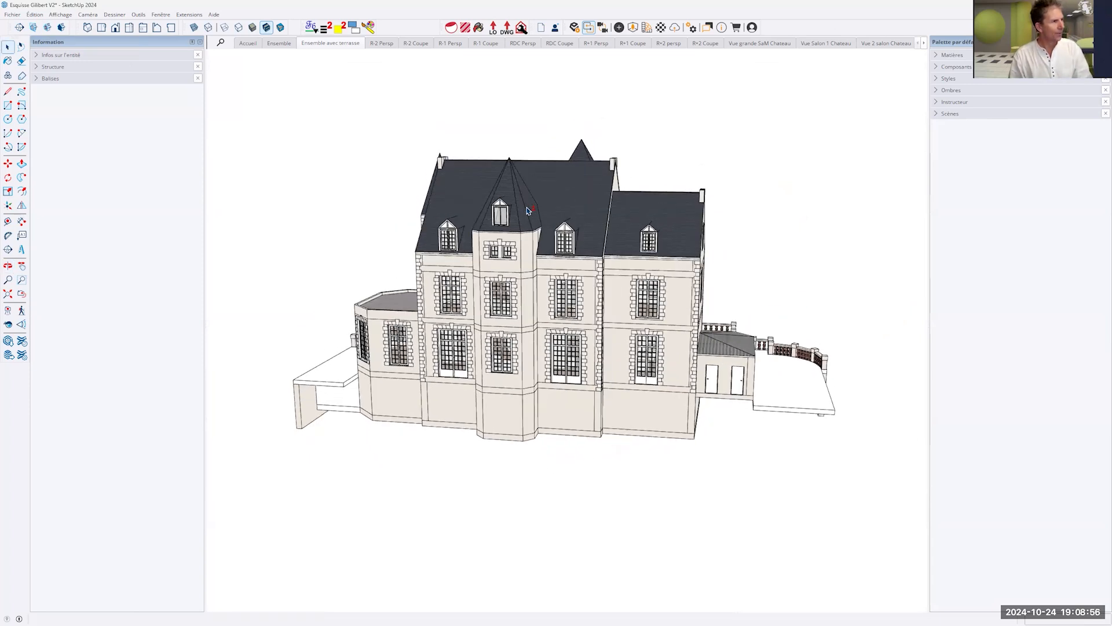
- Open the modelling settings of the current style for editing
click(162, 15)
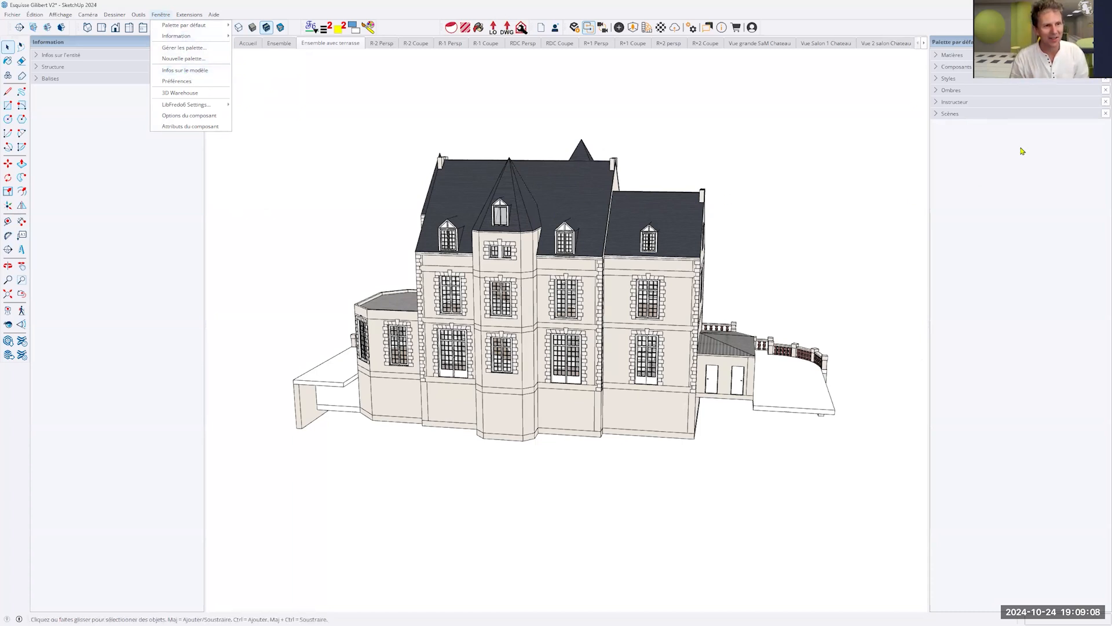
click(939, 81)
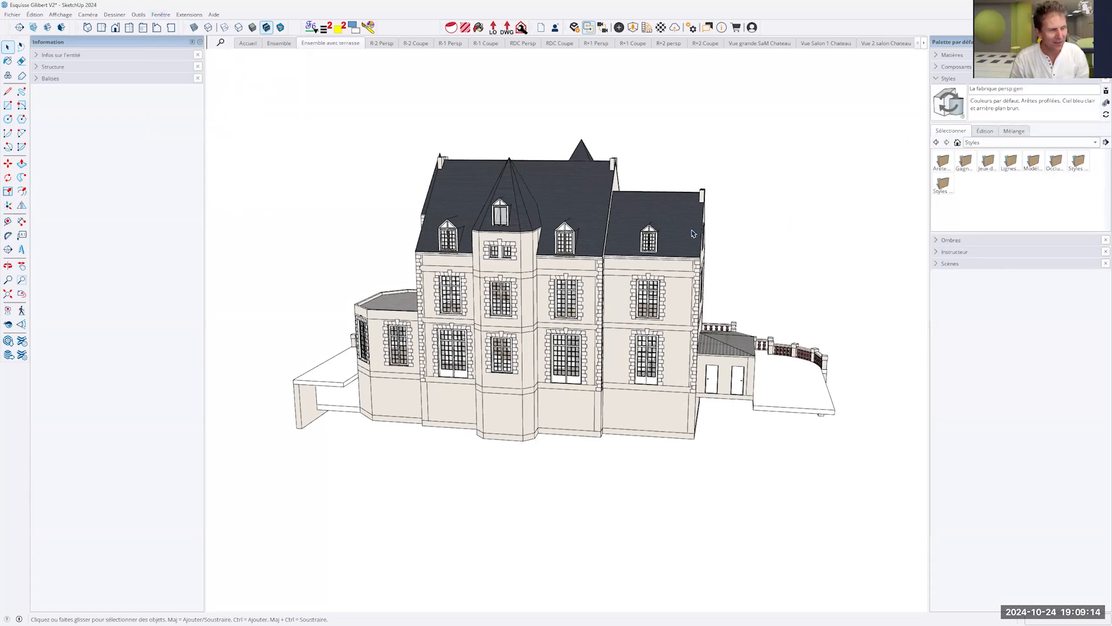
middle_drag(732, 263, 787, 214)
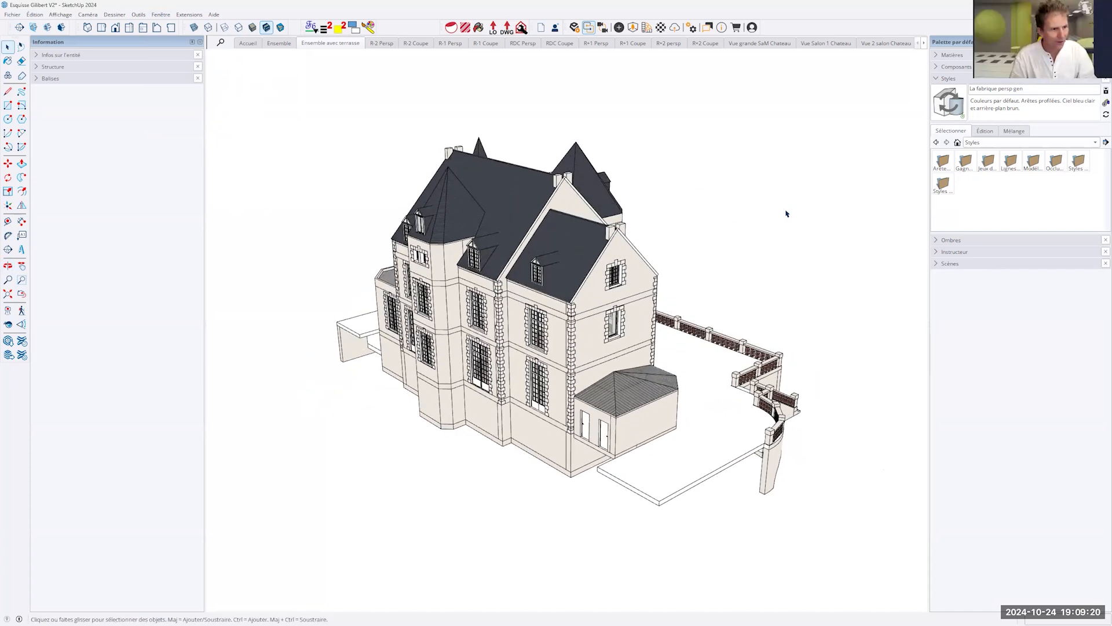
click(985, 131)
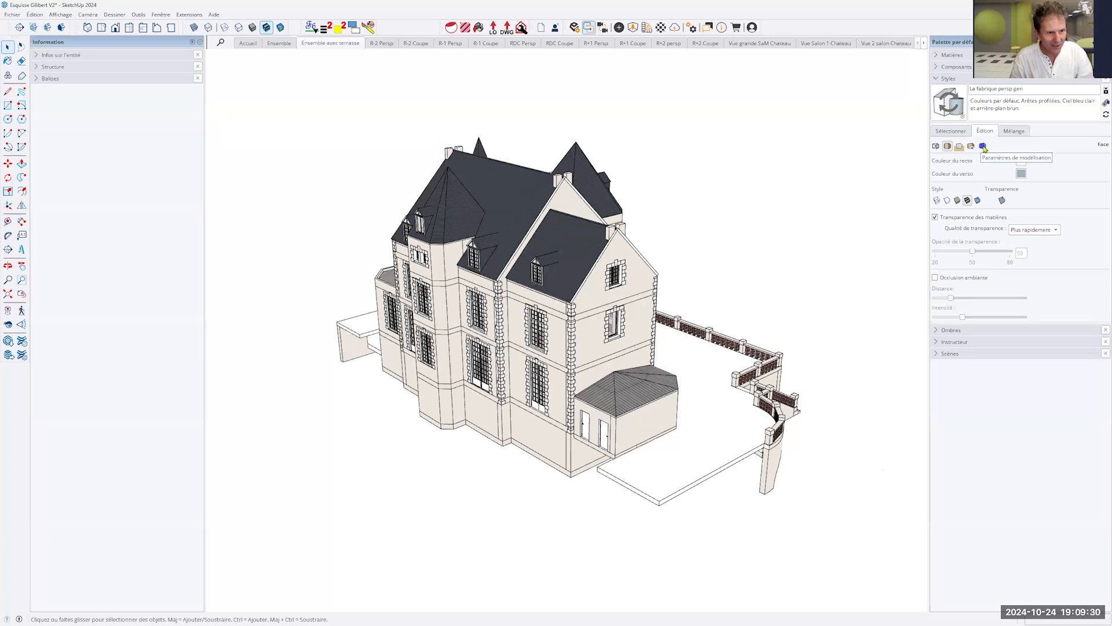
click(983, 147)
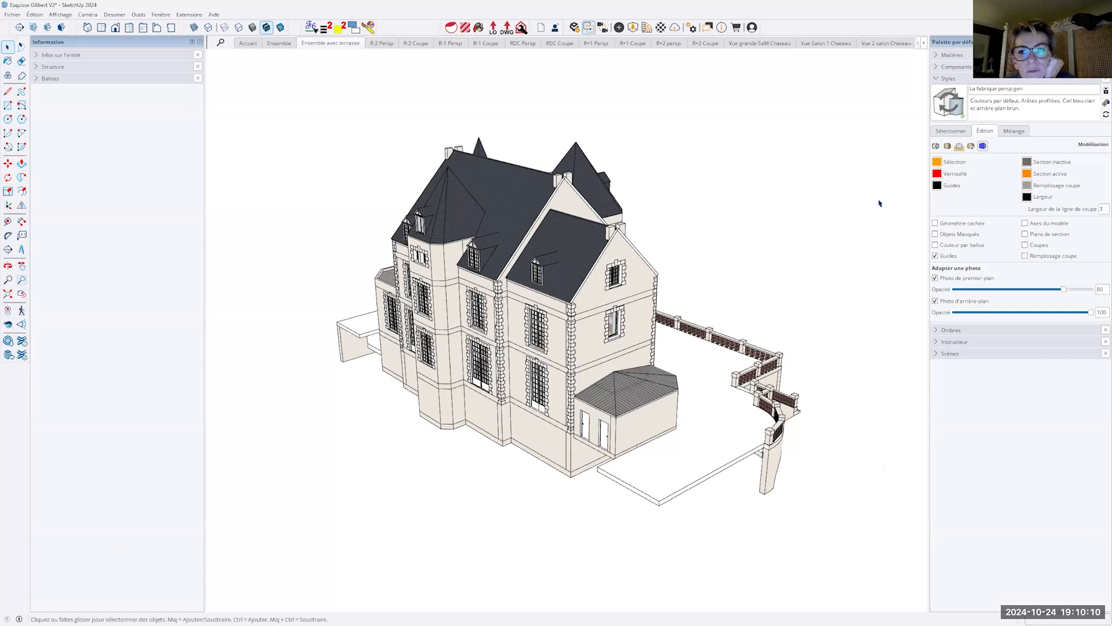
- Enter the château group, select the Combles roof group inside it and lock it
click(596, 264)
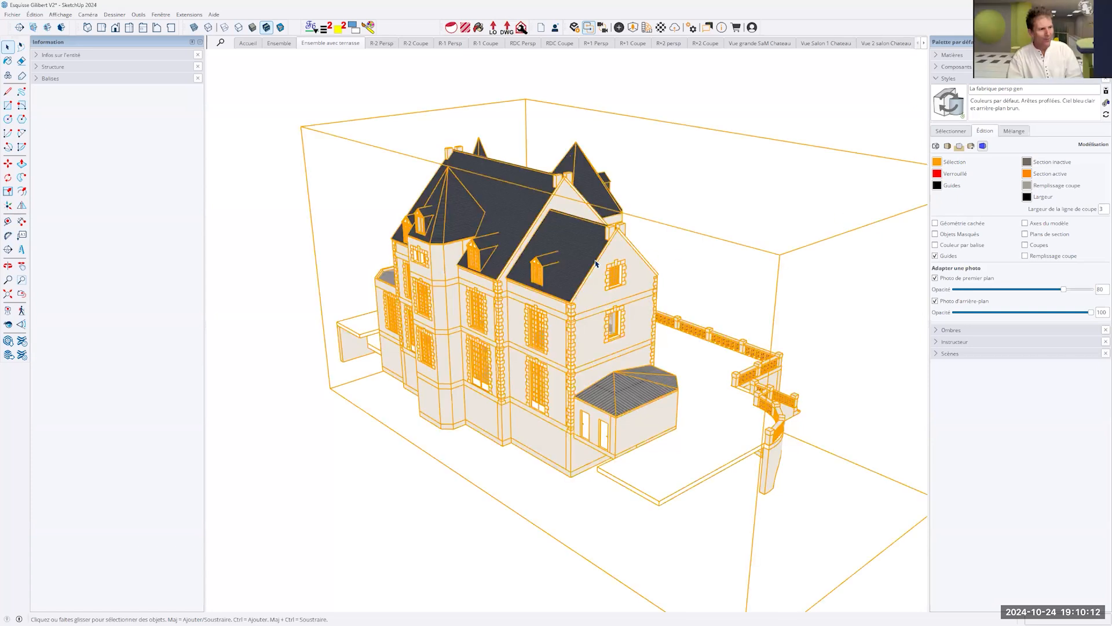
double_click(587, 255)
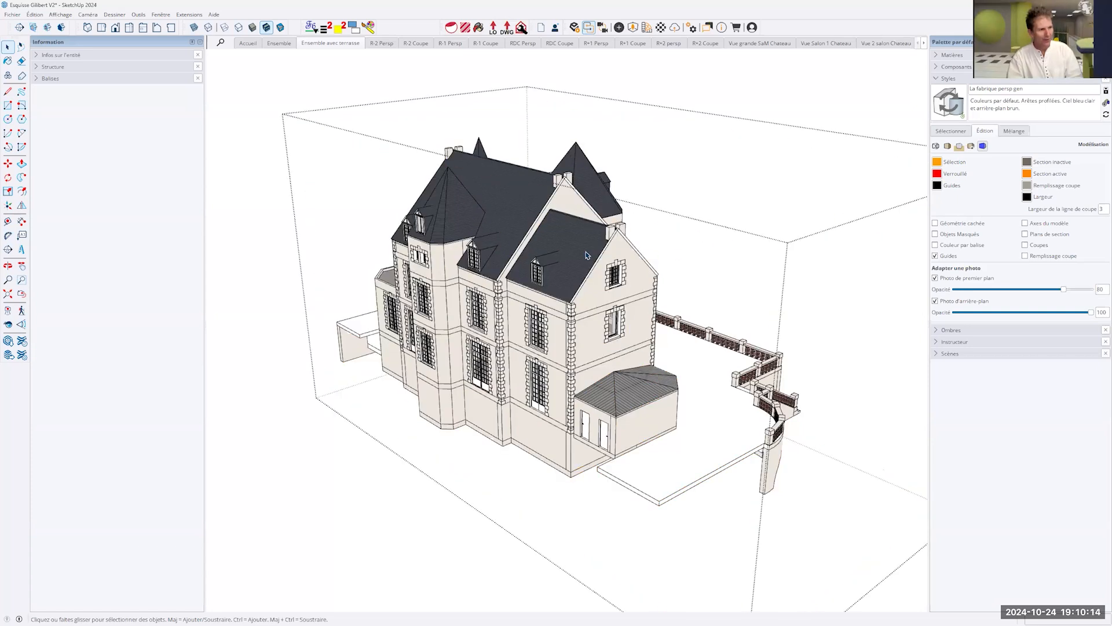
click(587, 255)
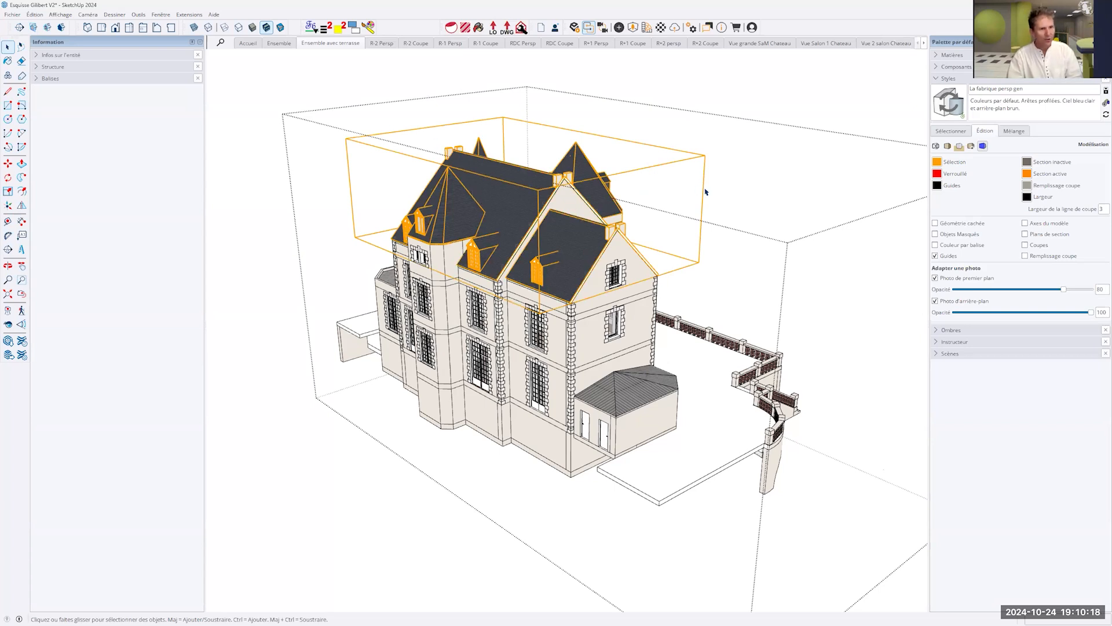
click(70, 56)
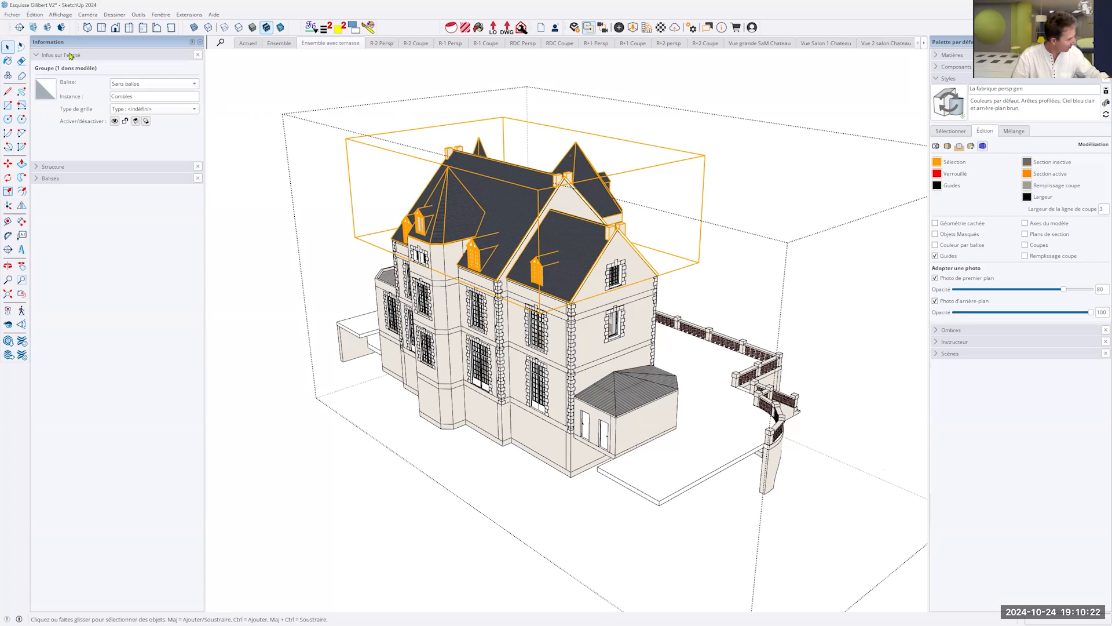
click(125, 122)
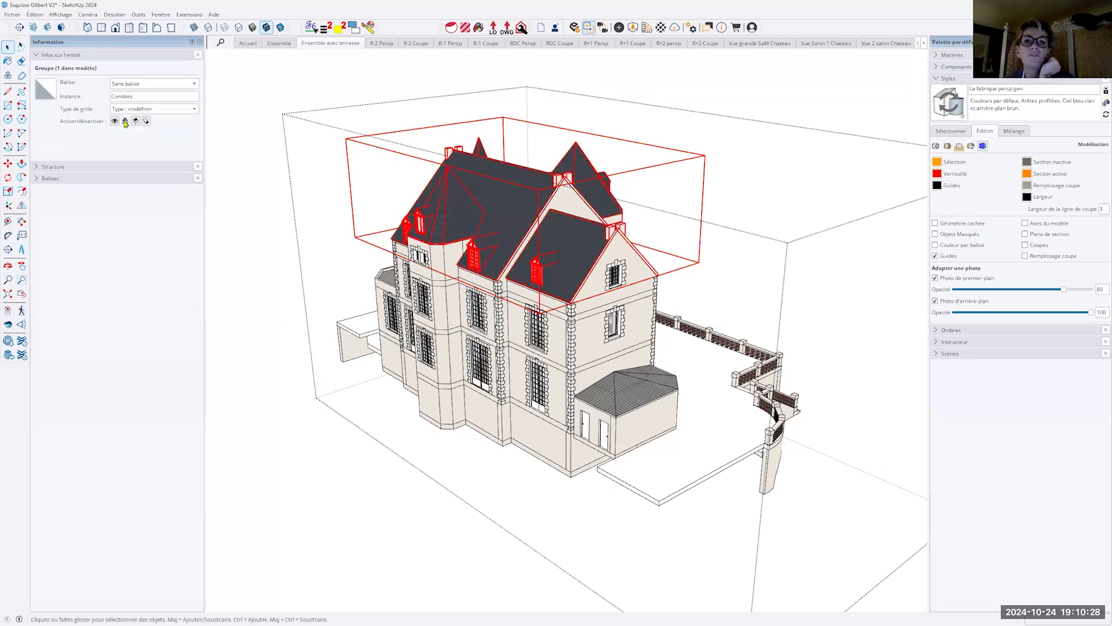
- Try to move the locked roof group, and cancel the resulting move of the R+2 floor
click(870, 209)
click(538, 211)
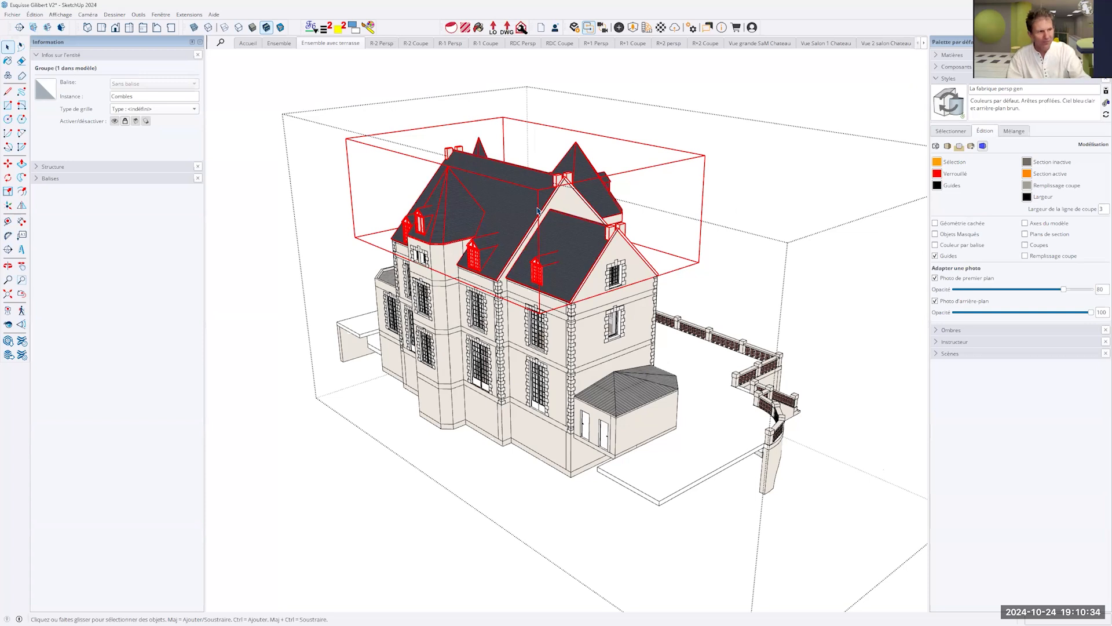
key(m)
key(space)
click(568, 235)
key(m)
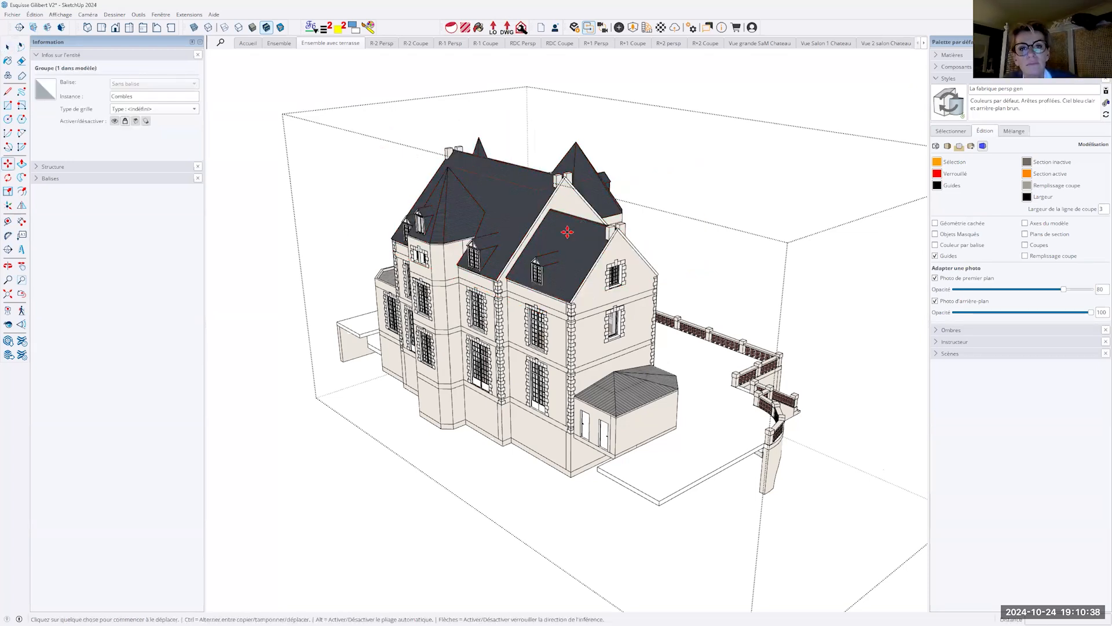
click(573, 241)
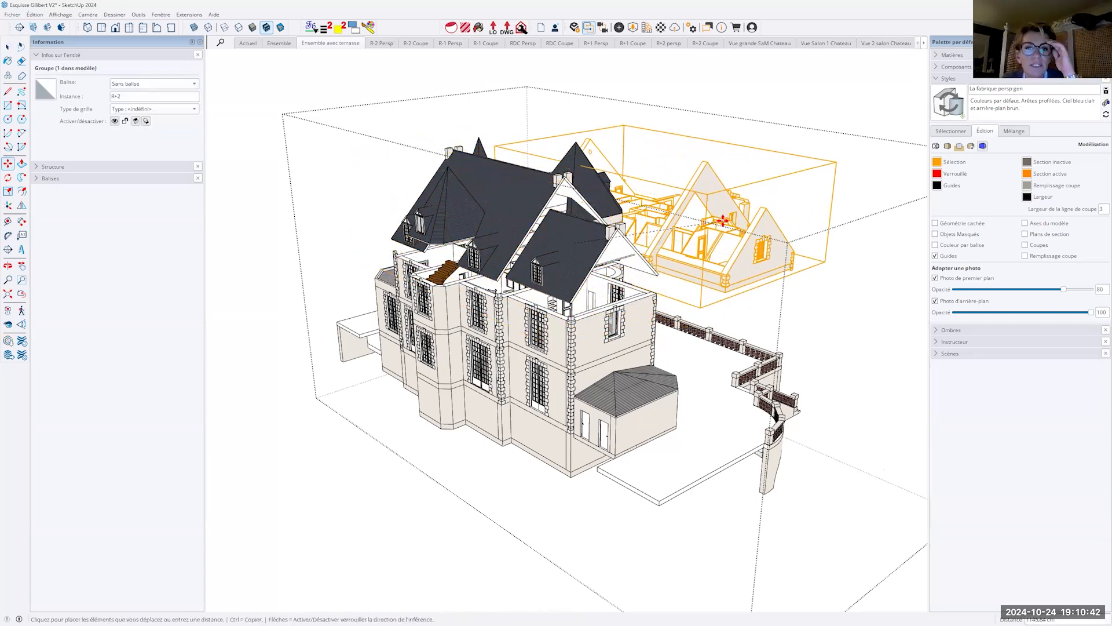
key(Escape)
key(space)
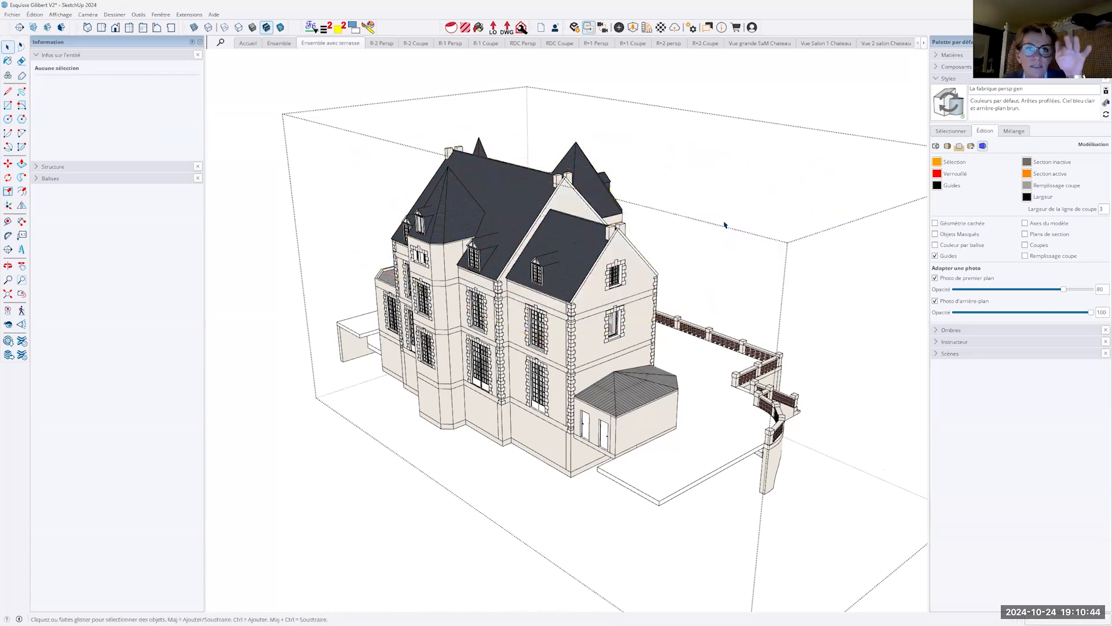
- Leave the château group and expand the Château entry in the model structure to list its subgroups
click(773, 97)
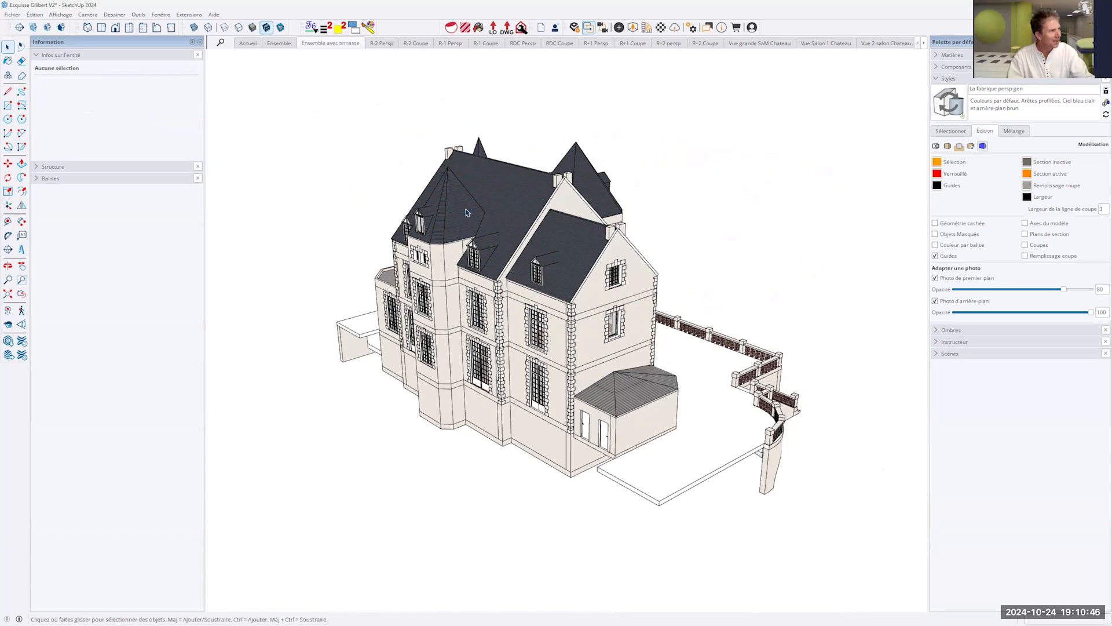
click(44, 169)
click(197, 203)
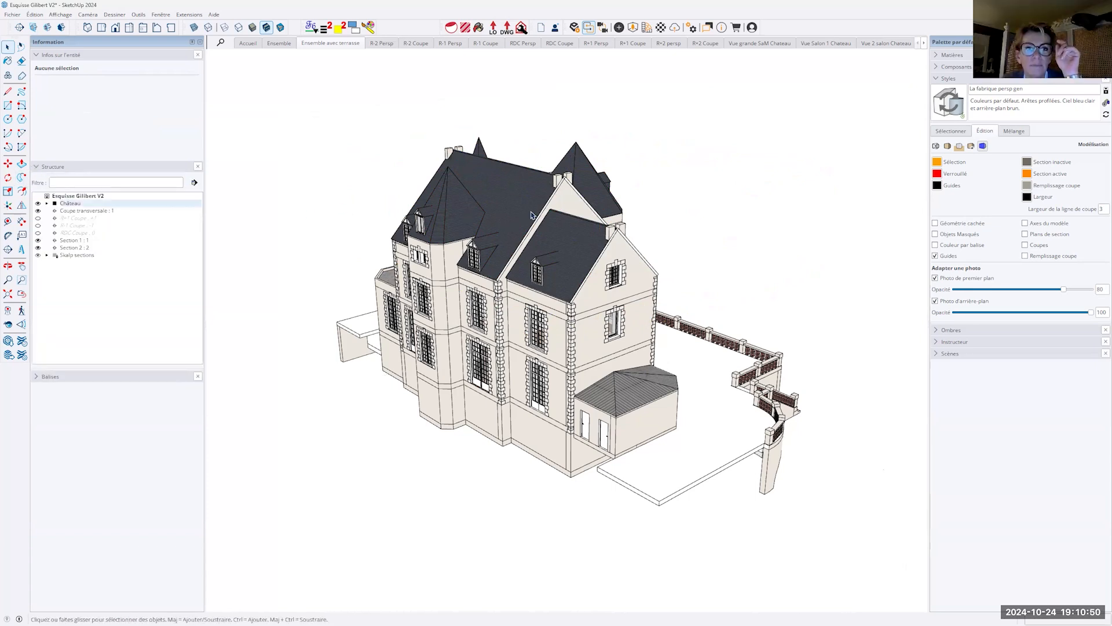
click(200, 199)
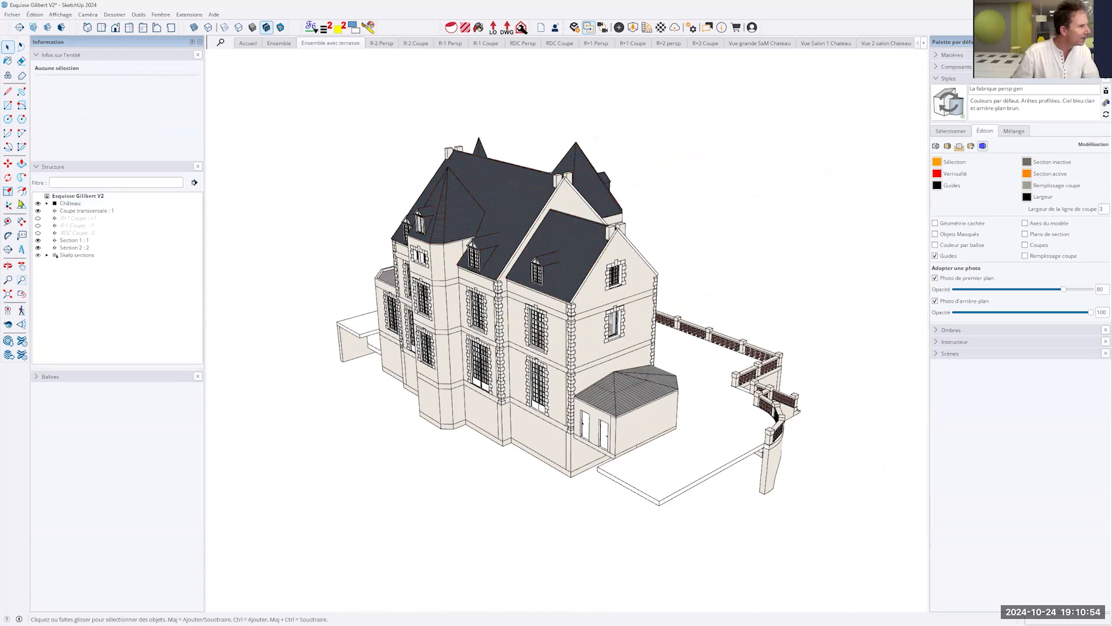
click(47, 204)
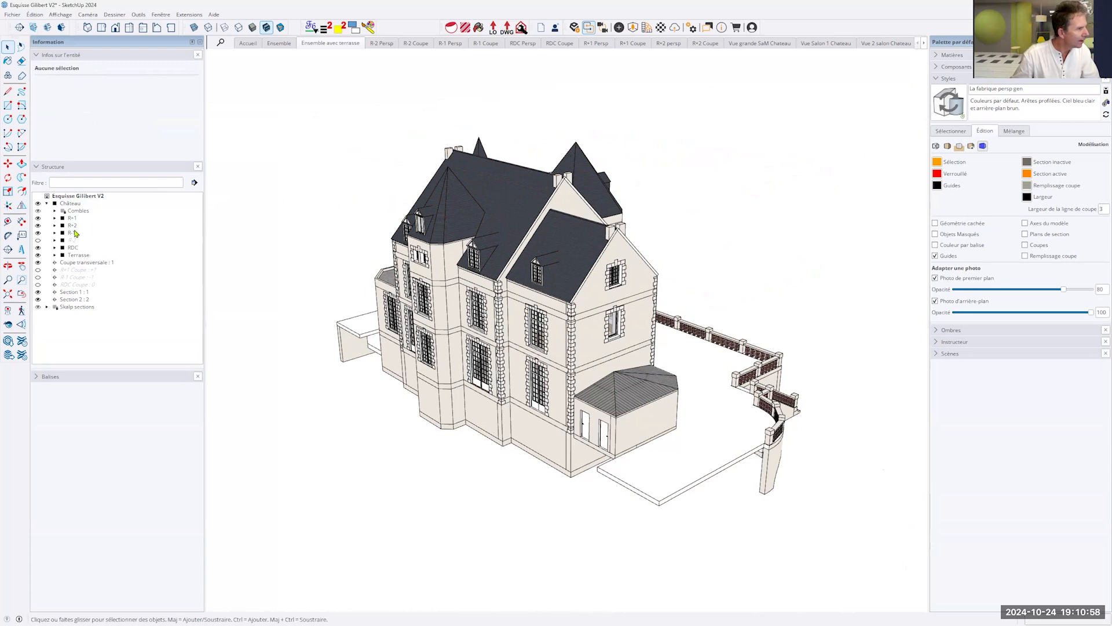
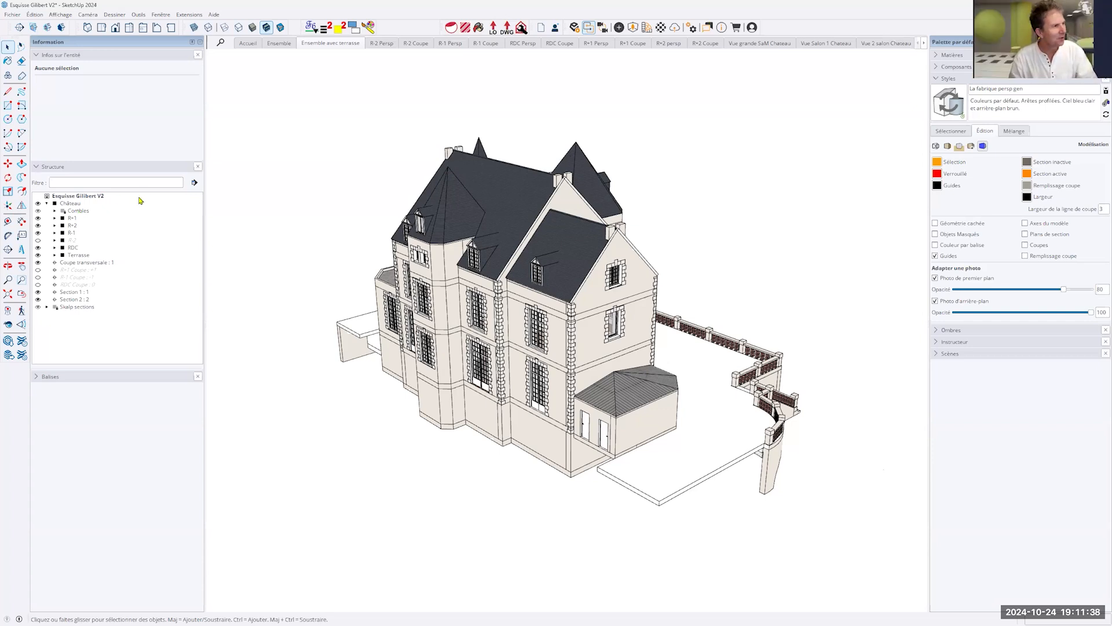
- Switch to the R+1 Persp scene, enter the Château and R+1 groups and select the Lit bed group
scroll(486, 220, up, 2)
scroll(485, 220, up, 5)
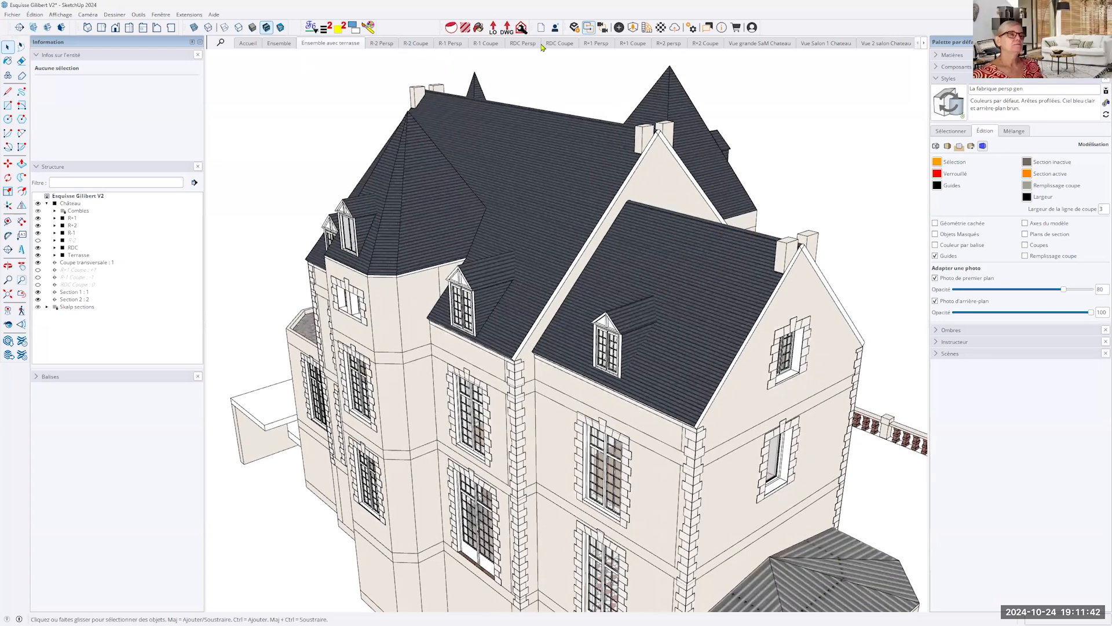
click(591, 44)
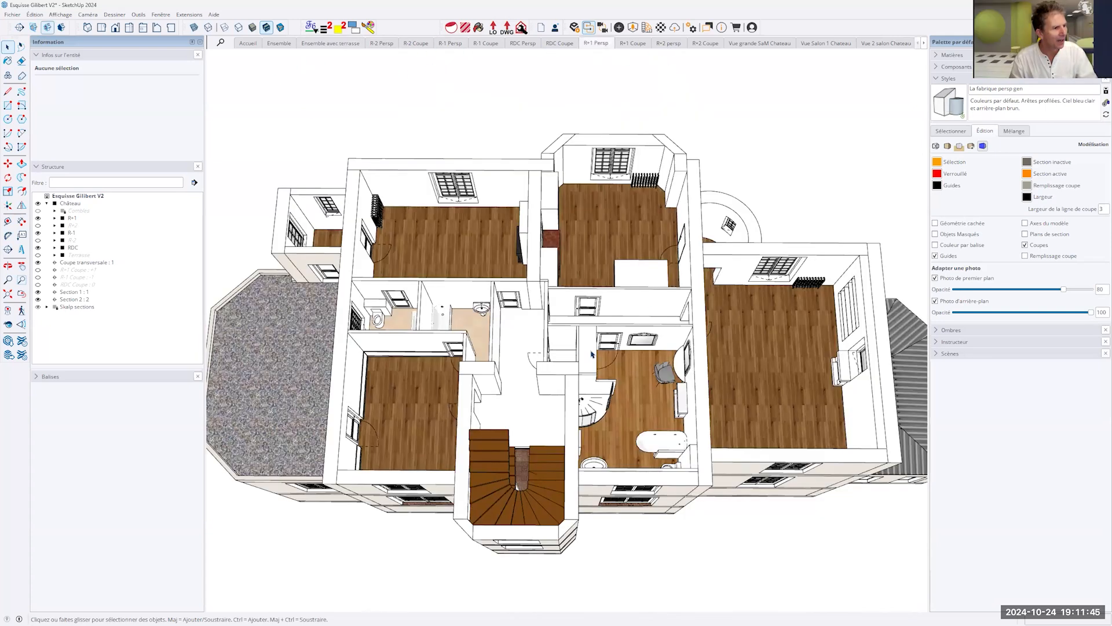
scroll(642, 279, up, 3)
double_click(642, 279)
click(642, 279)
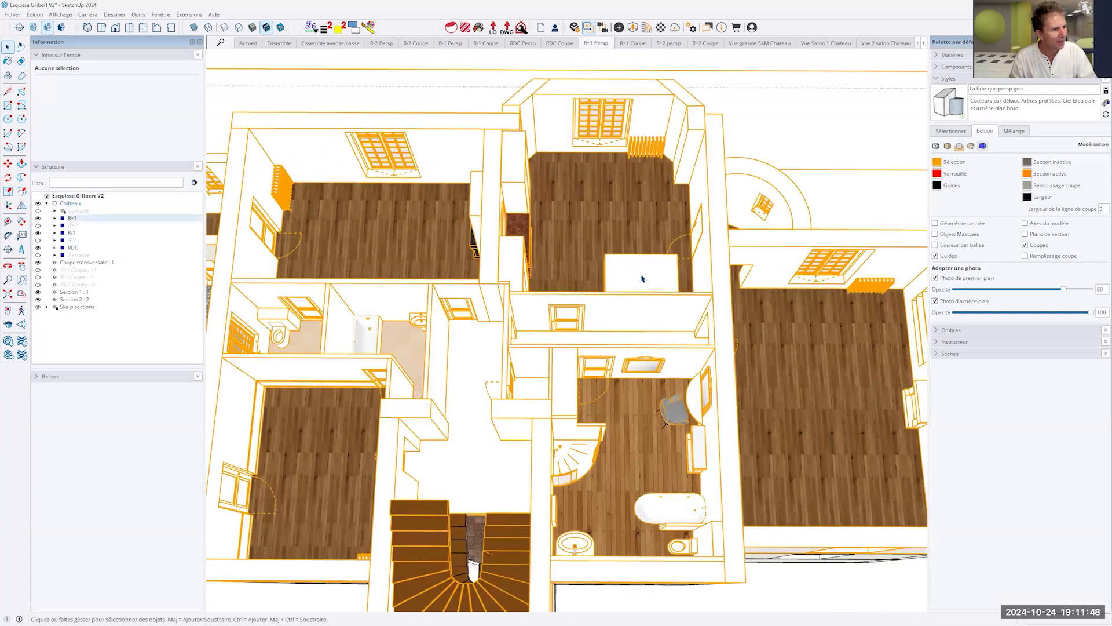
double_click(642, 278)
click(642, 279)
- Try to move the Lit bed group from its bedroom towards the bathroom area, and leave the R+1 group
middle_drag(642, 279, 384, 316)
scroll(531, 318, up, 4)
scroll(579, 341, up, 5)
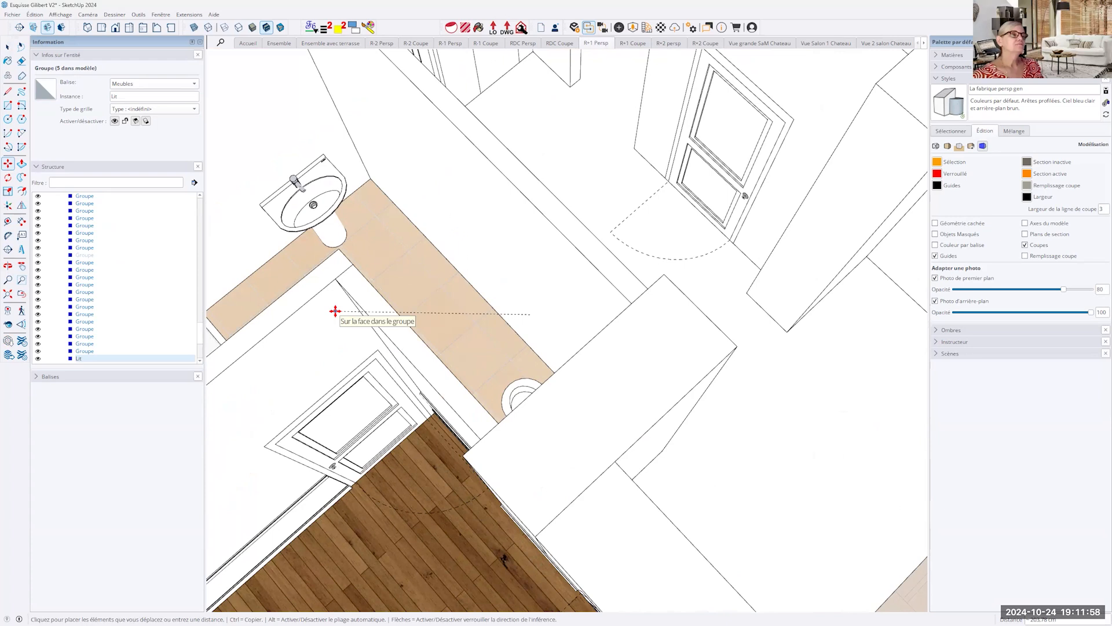
click(393, 283)
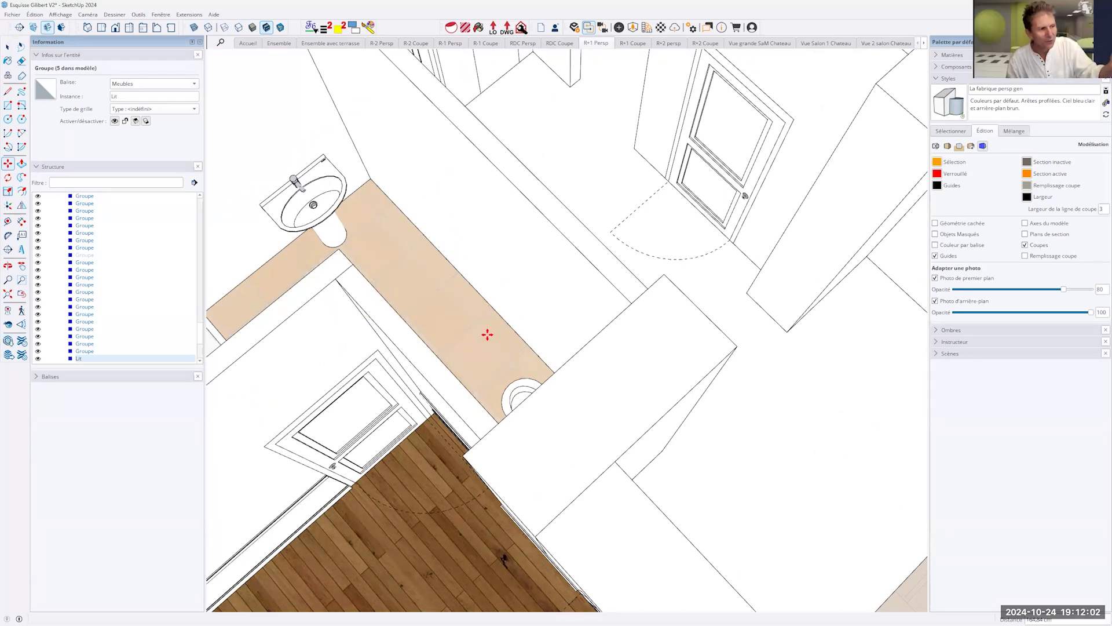
scroll(487, 334, down, 10)
scroll(487, 334, down, 4)
scroll(529, 219, down, 4)
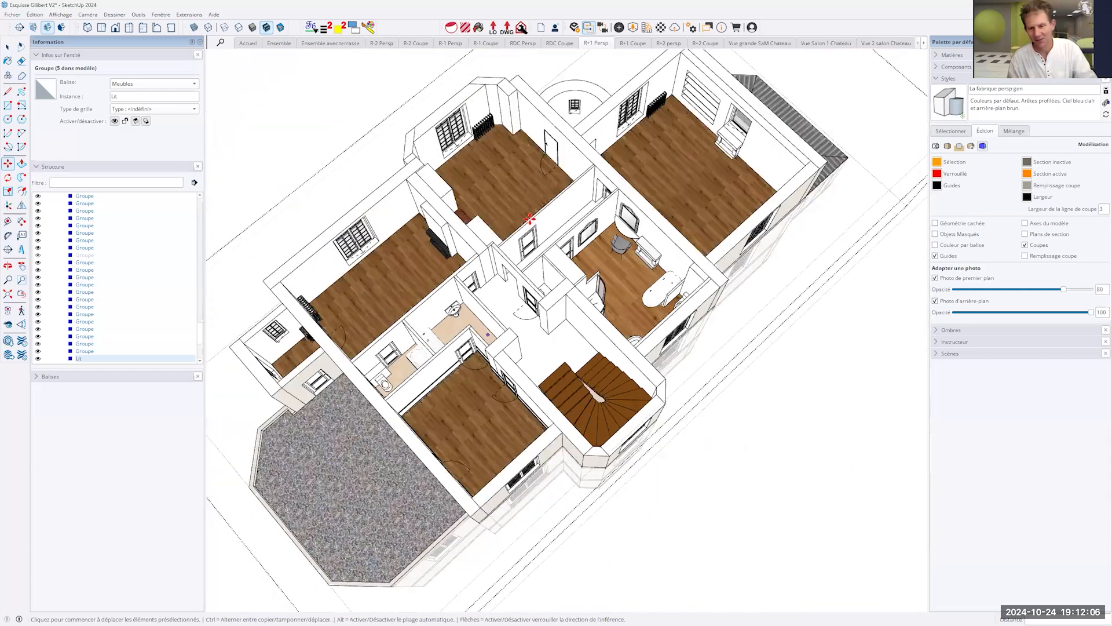
scroll(529, 219, down, 2)
key(space)
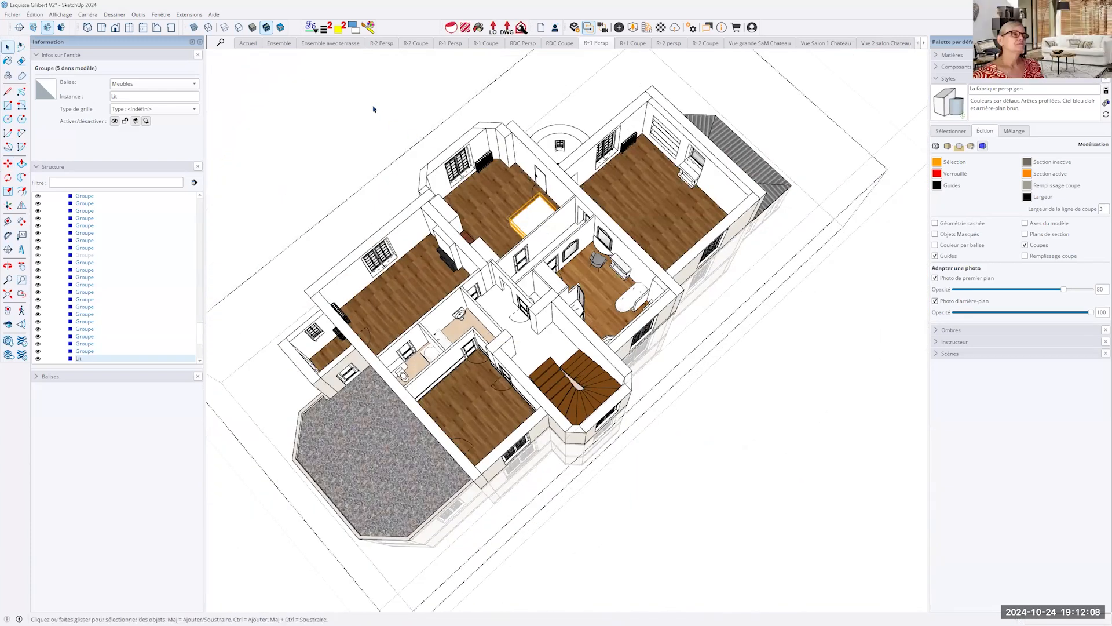
click(373, 109)
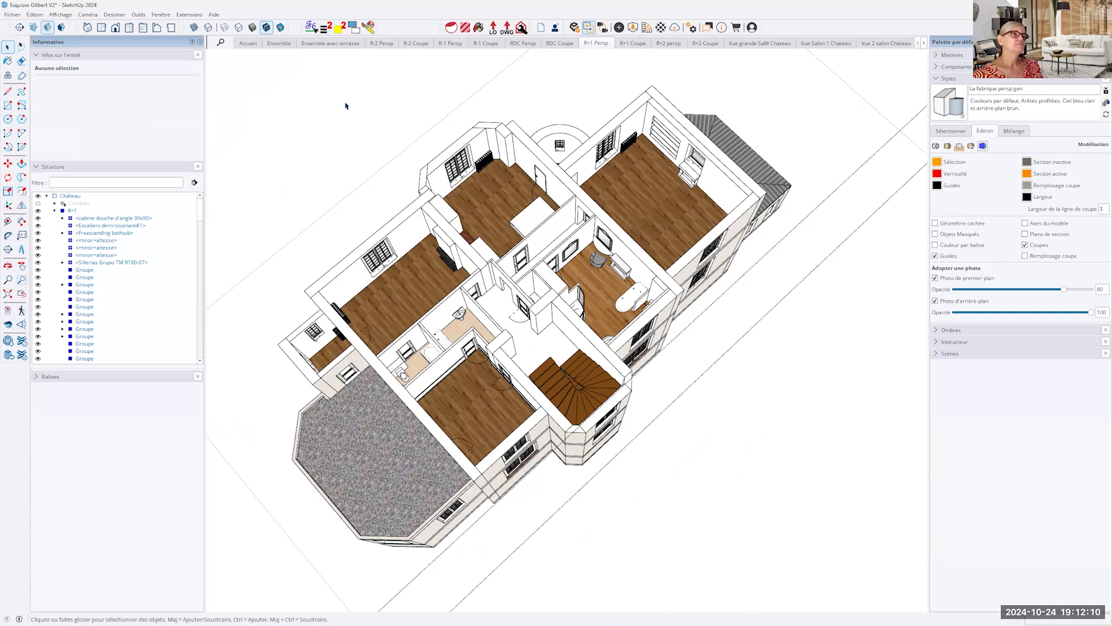
middle_drag(766, 404, 432, 350)
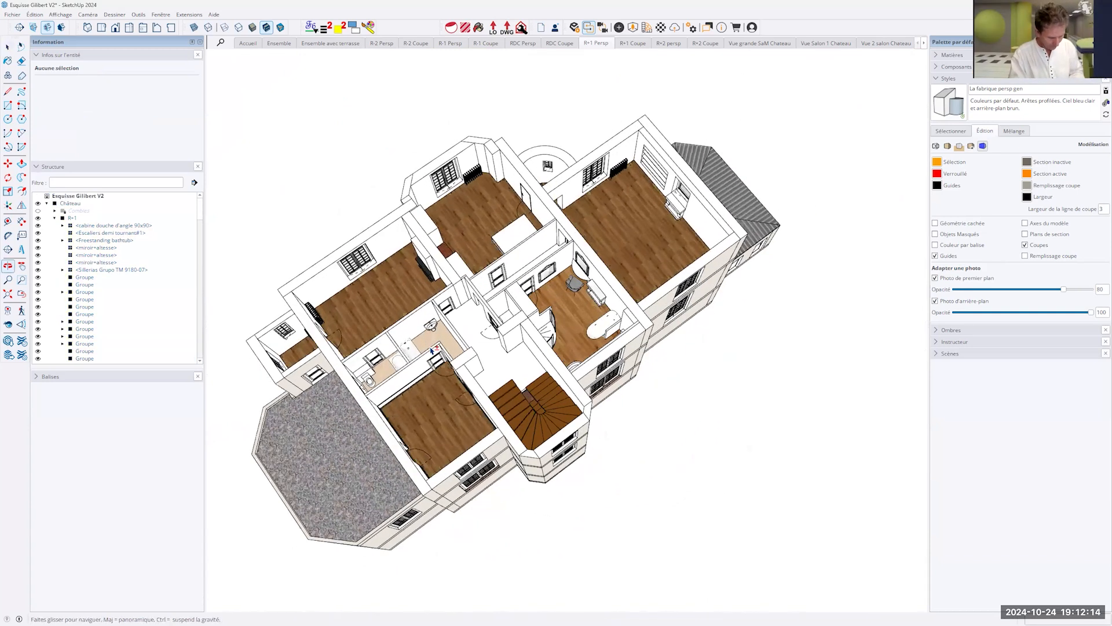
middle_drag(431, 350, 416, 327)
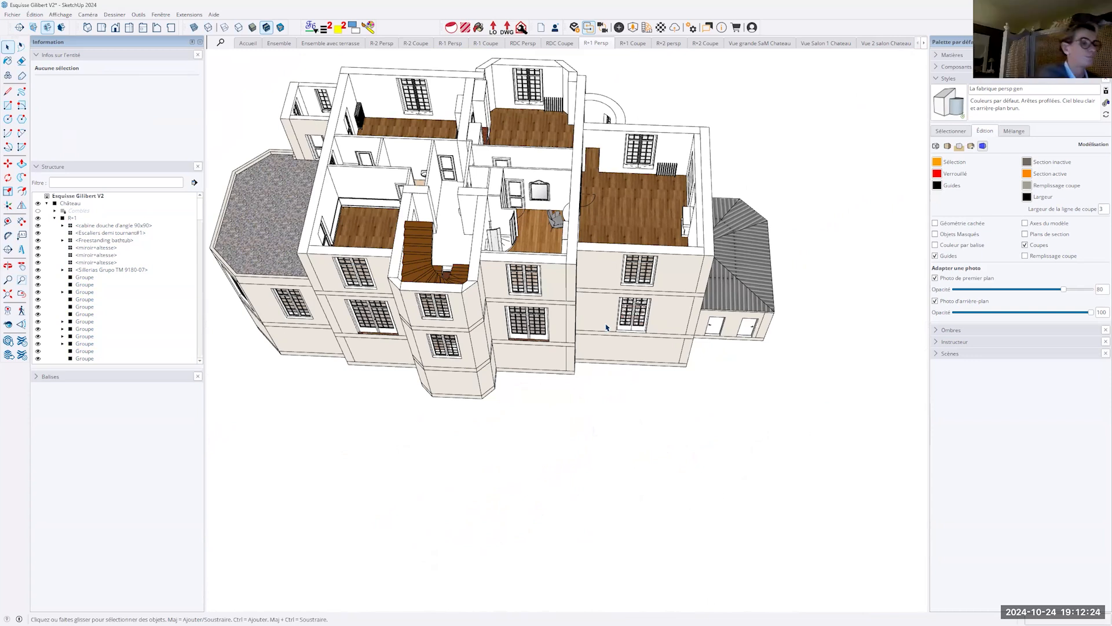
mouse_move(532, 343)
middle_down()
mouse_move(616, 435)
mouse_move(522, 218)
middle_up()
scroll(546, 282, down, 1)
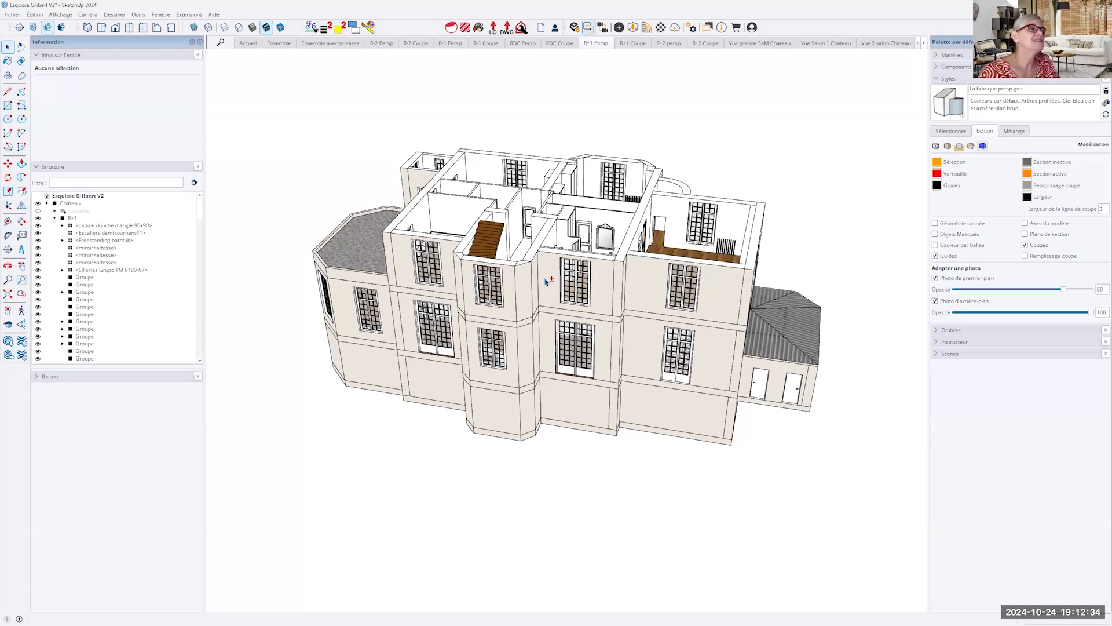
- Enter the Château and R+1 groups again and select the half-turn staircase component
middle_drag(546, 282, 377, 531)
middle_drag(429, 346, 444, 341)
click(444, 340)
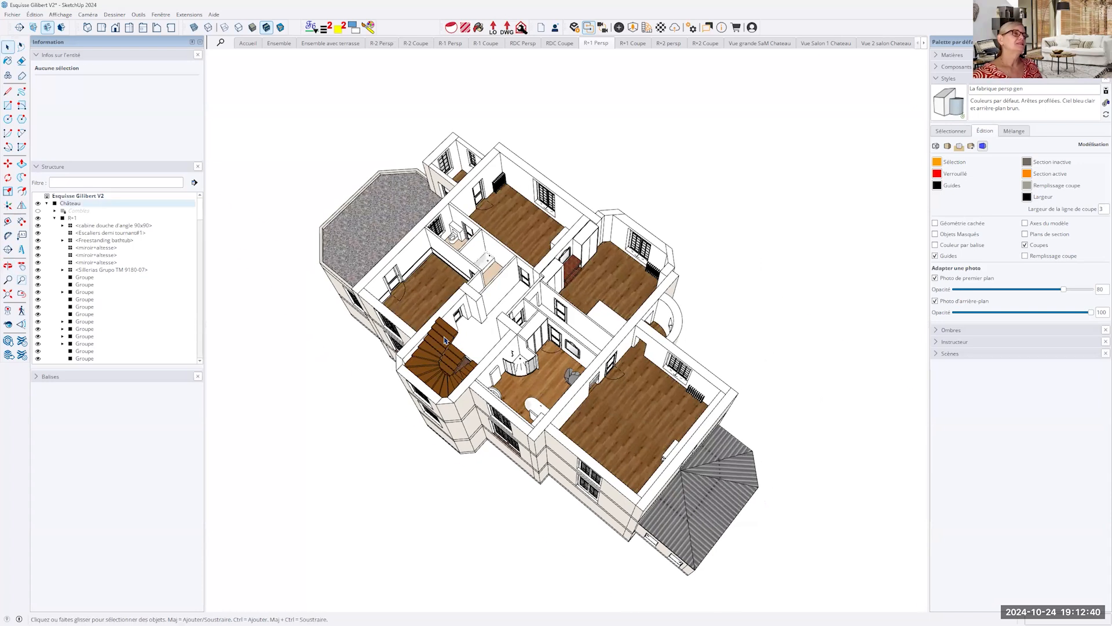
scroll(444, 340, up, 8)
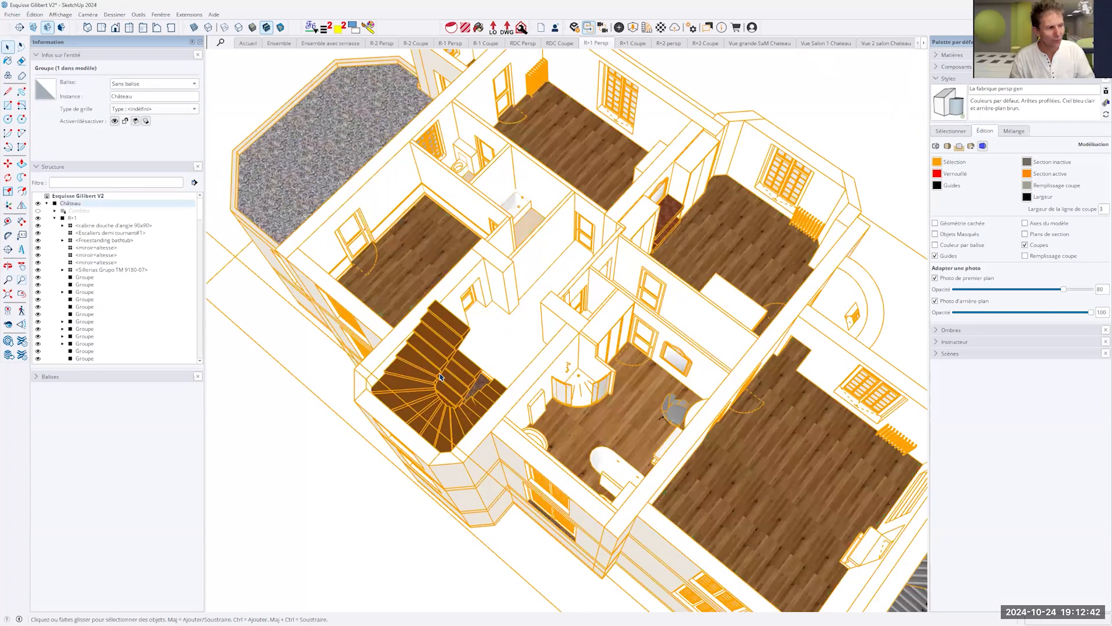
scroll(441, 375, up, 5)
double_click(440, 376)
middle_drag(486, 391, 390, 413)
middle_drag(434, 302, 467, 318)
click(479, 304)
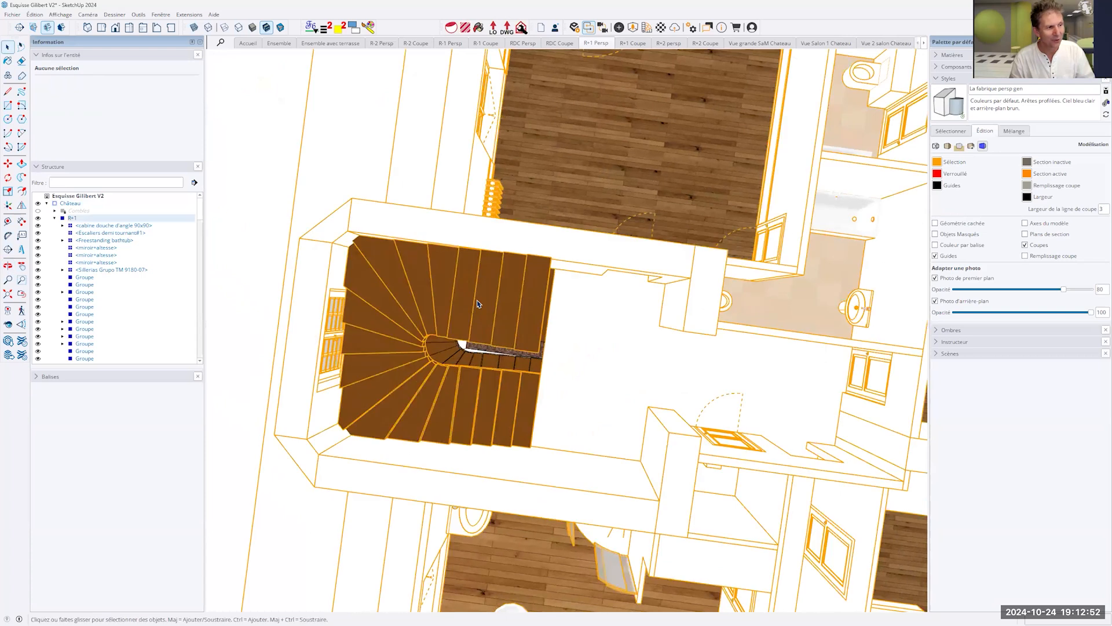
double_click(479, 304)
click(478, 303)
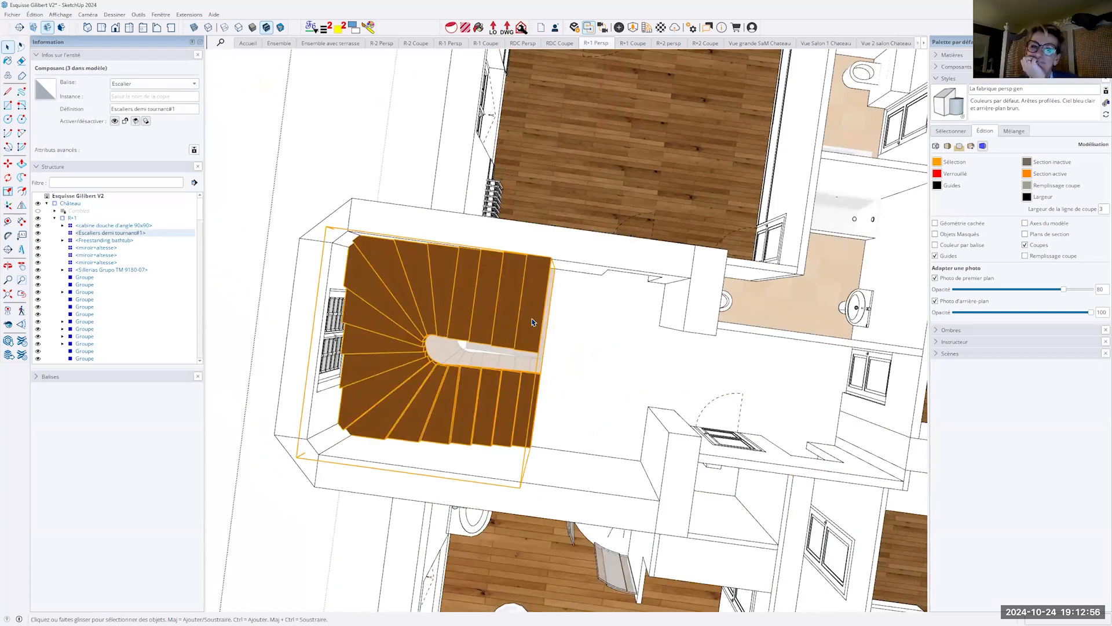
- Try scaling the staircase component along the red axis, with the hidden back edges shown temporarily to find the handle
key(s)
middle_drag(445, 309, 453, 319)
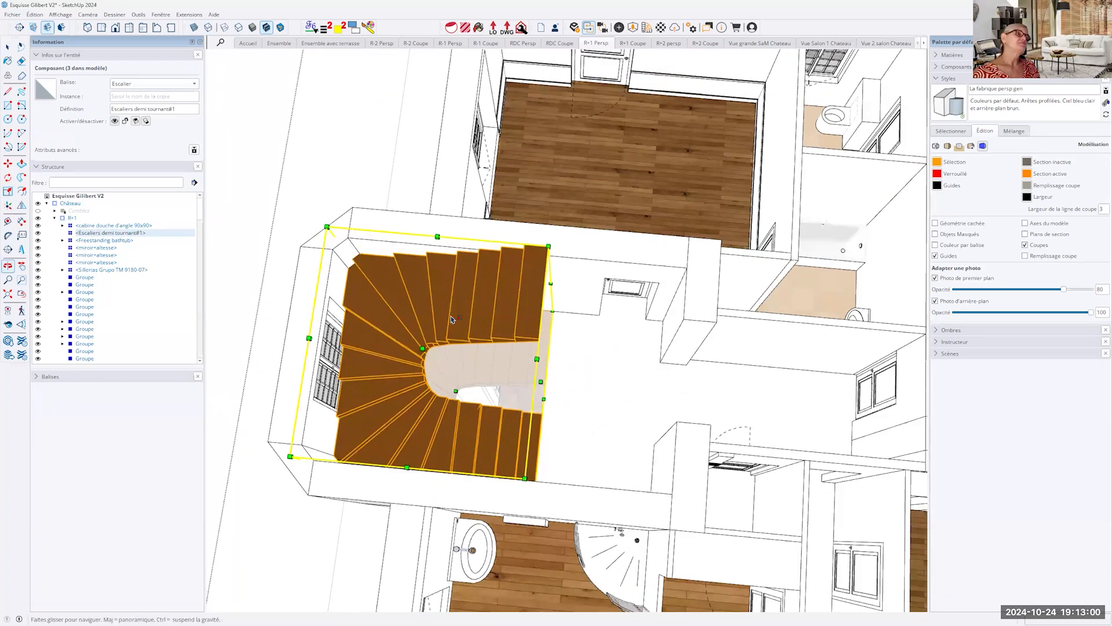
key(k)
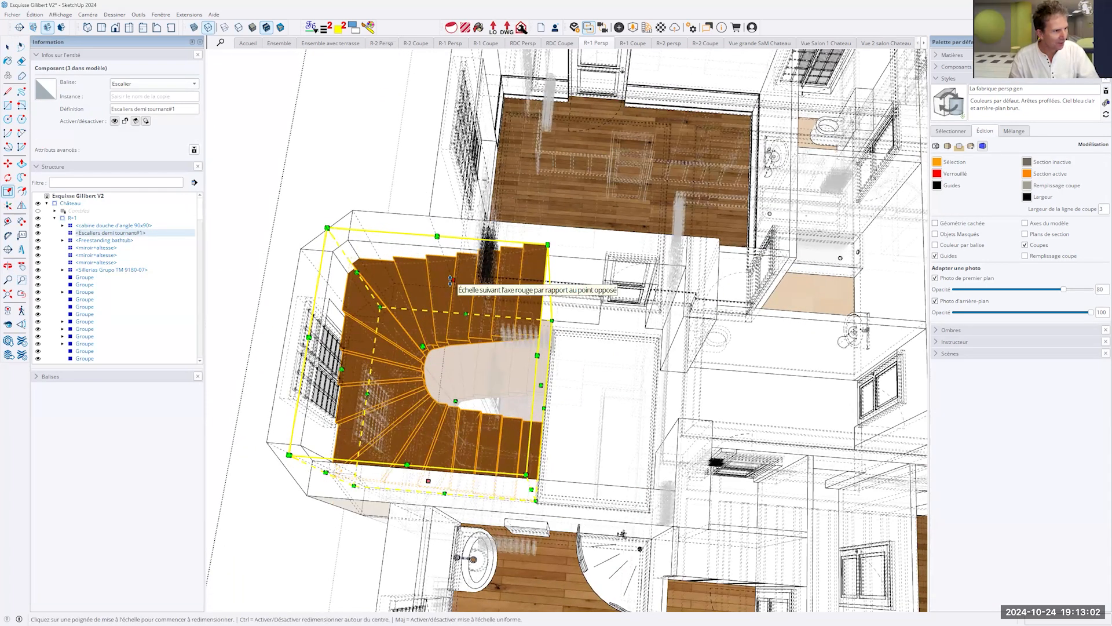
click(450, 280)
key(k)
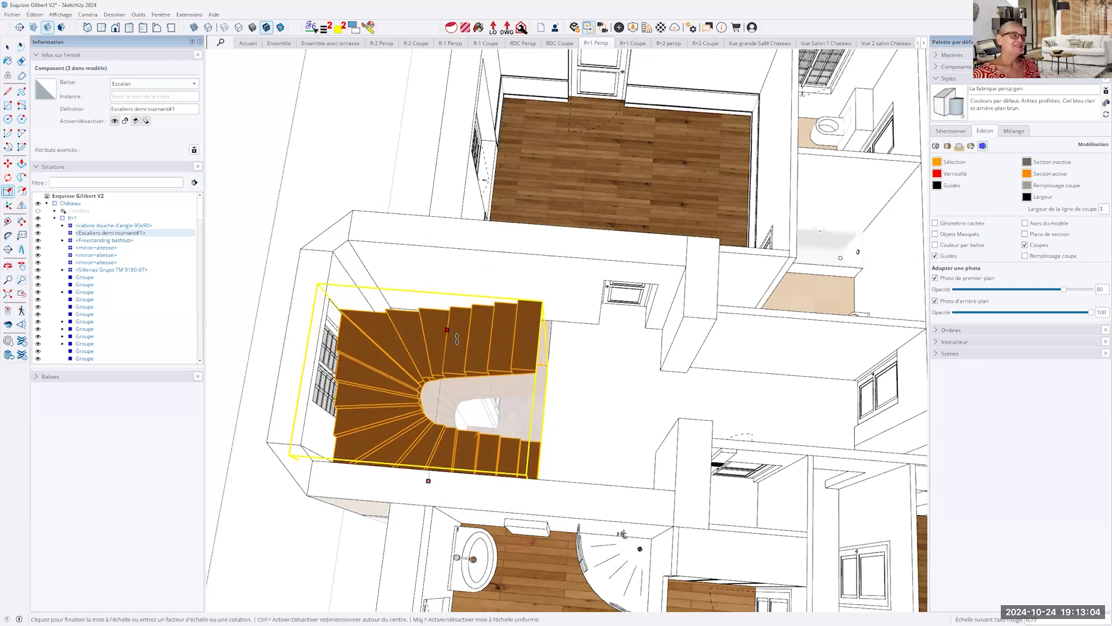
click(592, 260)
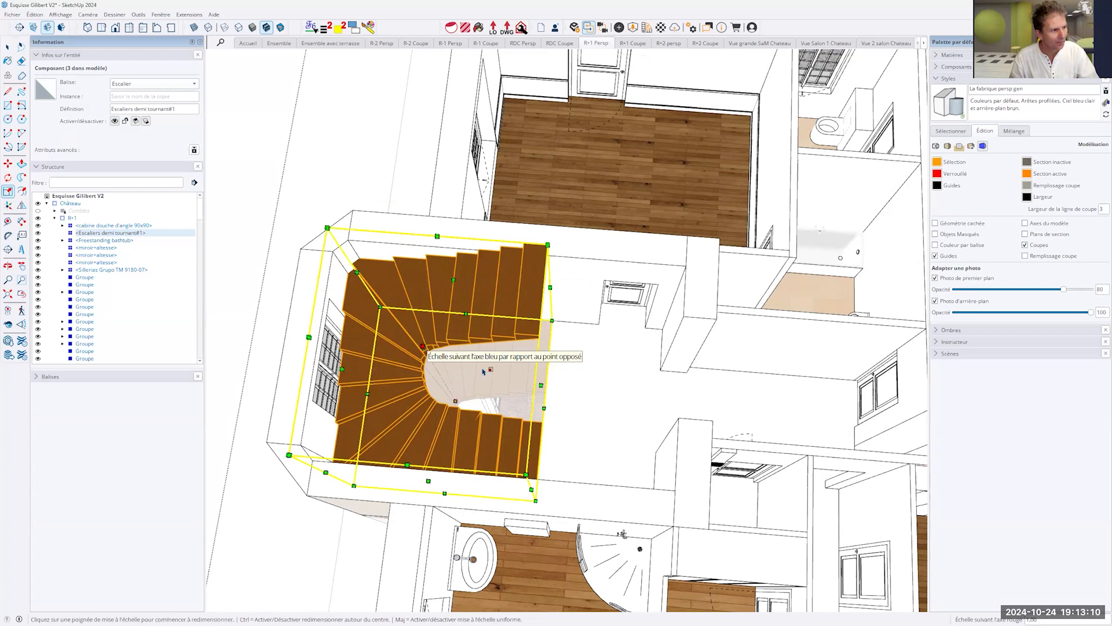
- Scale the staircase's height along the blue axis and deselect the component
middle_drag(484, 371, 495, 315)
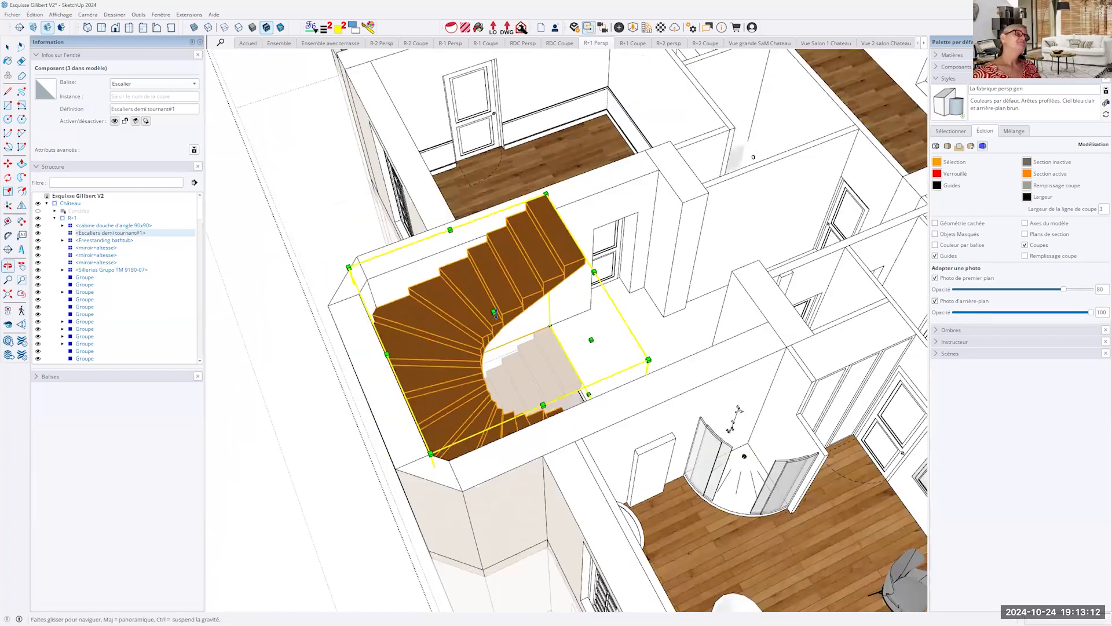
click(496, 315)
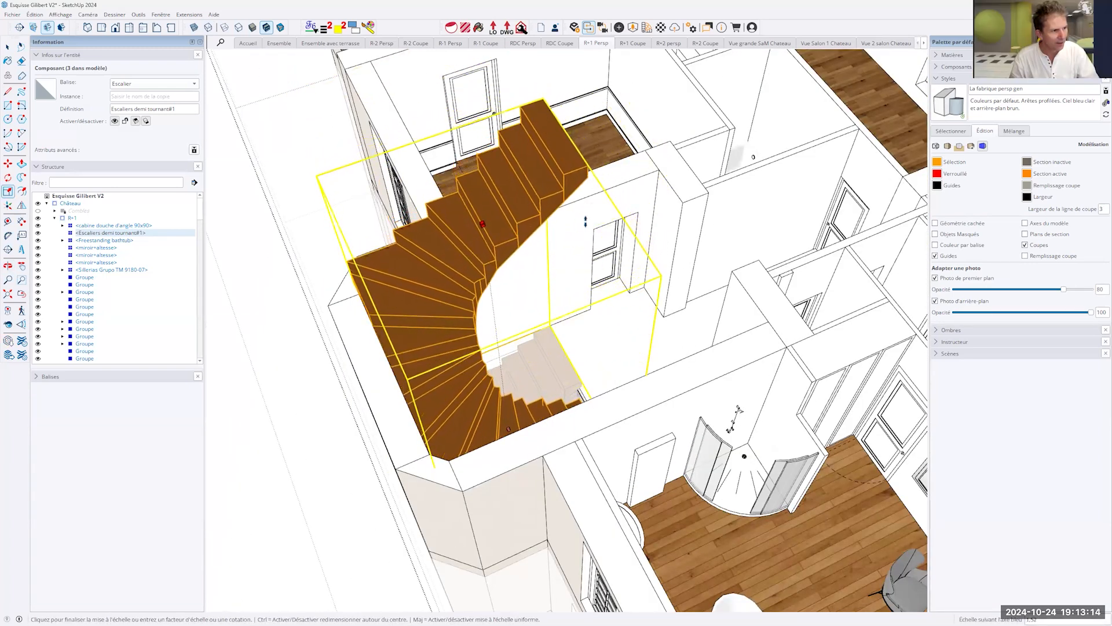
click(615, 244)
key(space)
click(646, 316)
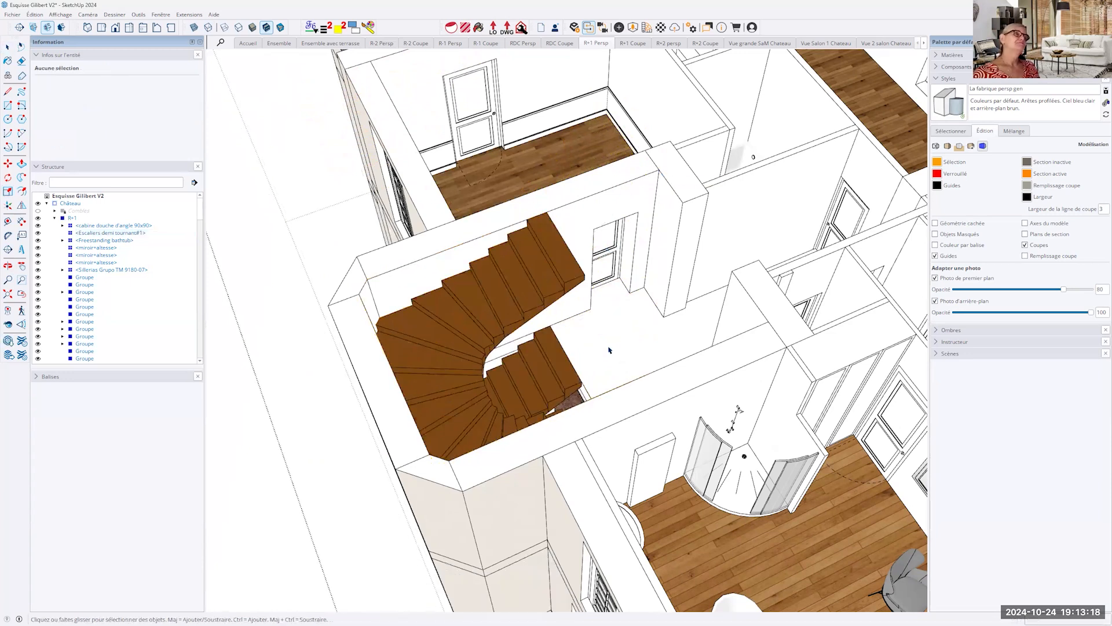
- Select the staircase component and examine its 3D Warehouse sharing and reload options in the model structure
middle_drag(794, 350, 768, 387)
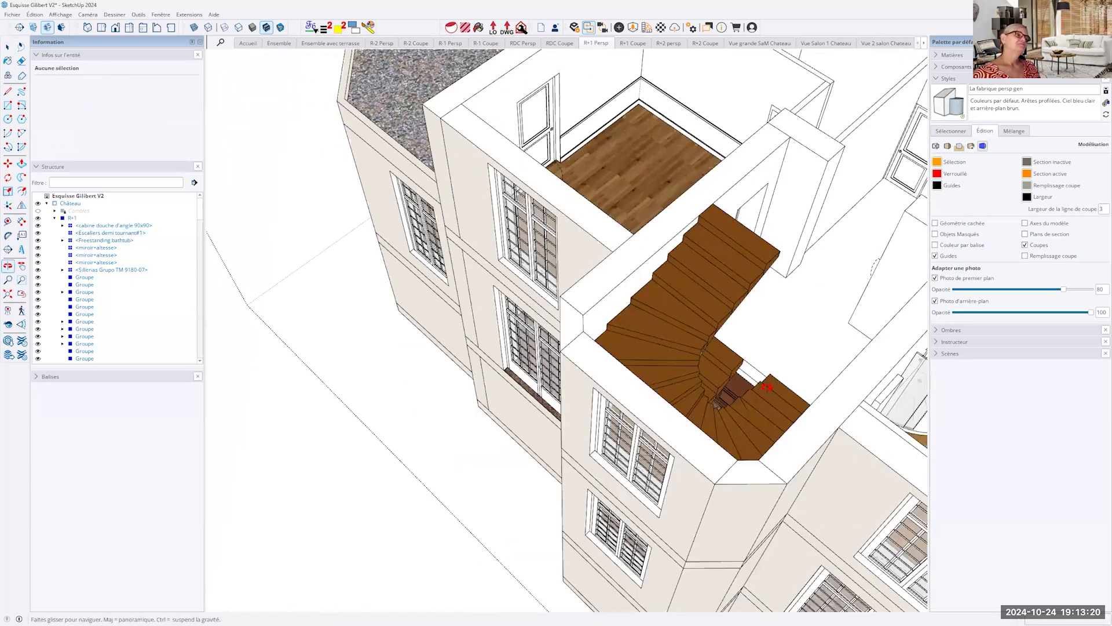
middle_drag(653, 331, 580, 341)
click(581, 342)
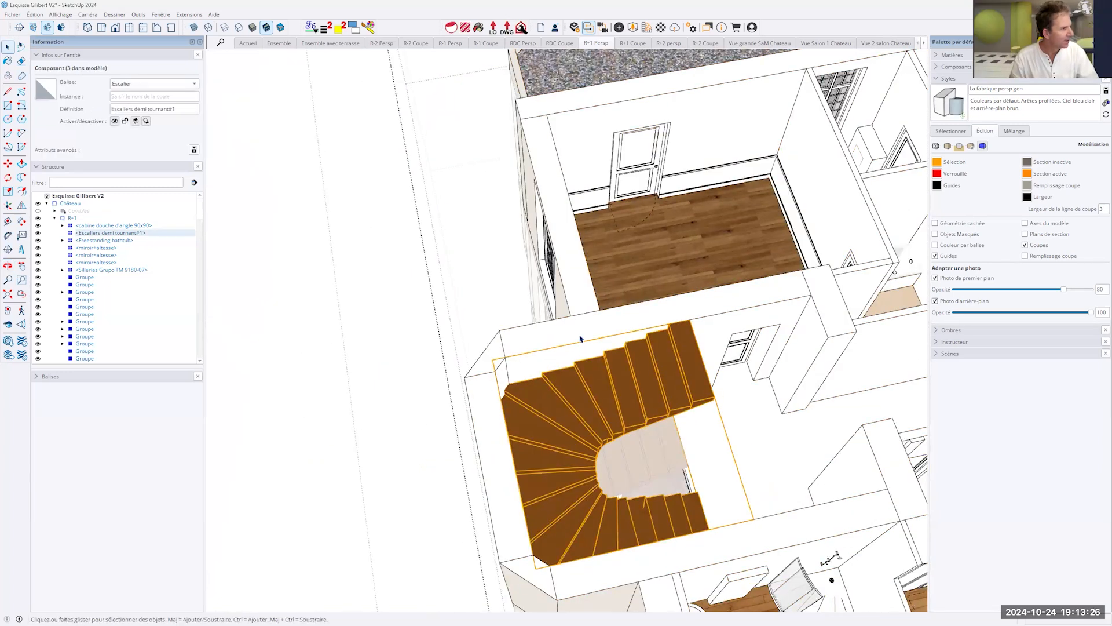
right_click(98, 235)
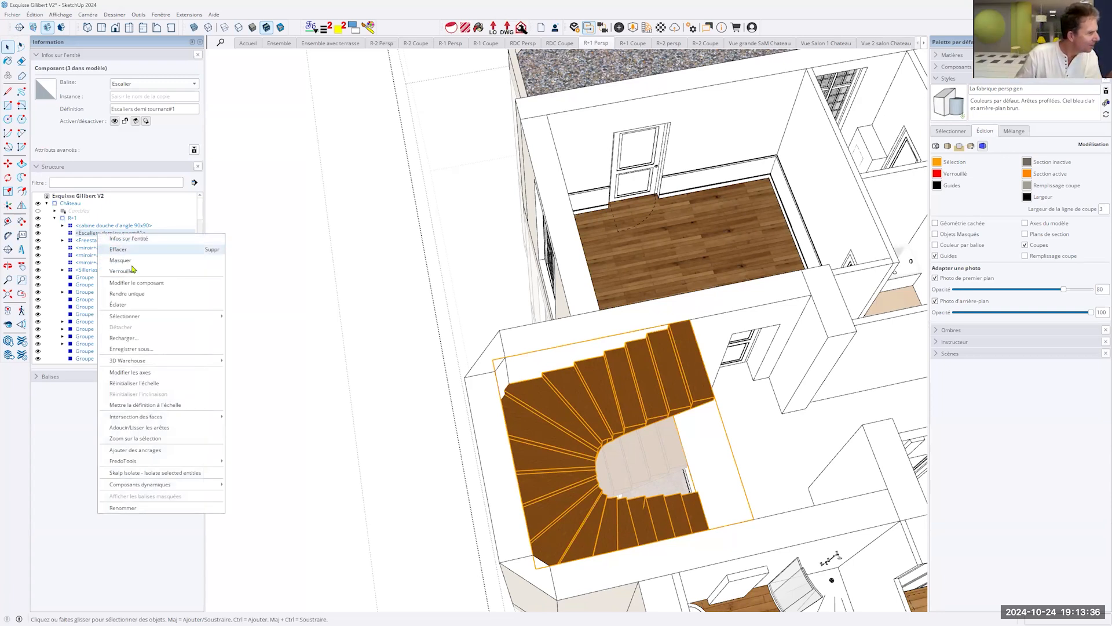
mouse_move(145, 360)
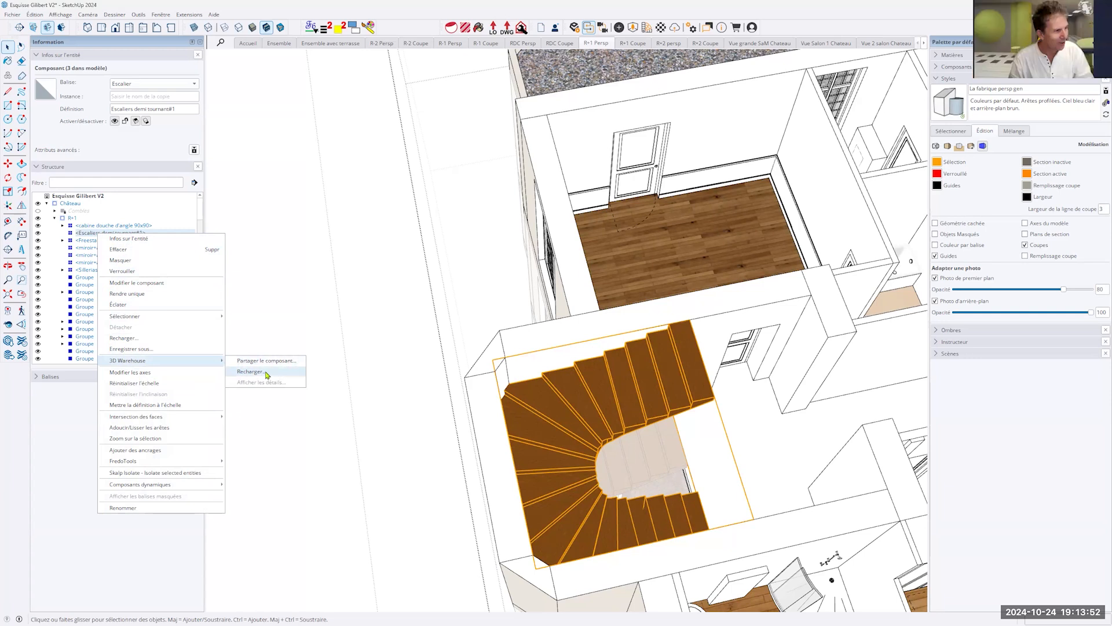
click(324, 463)
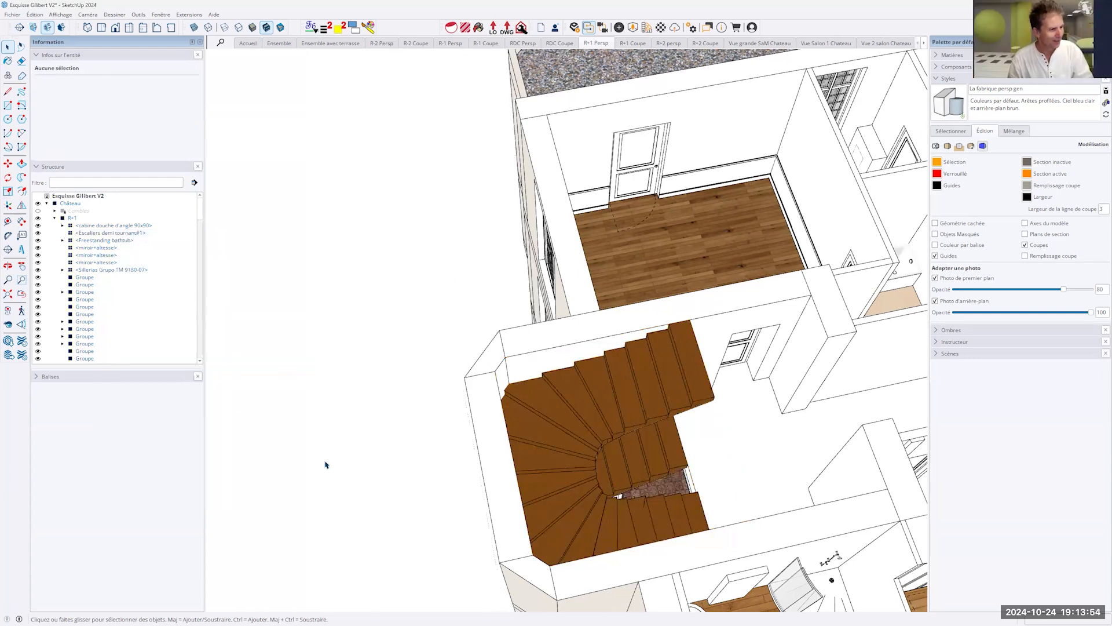
- Display the model axes around the château
scroll(575, 420, down, 10)
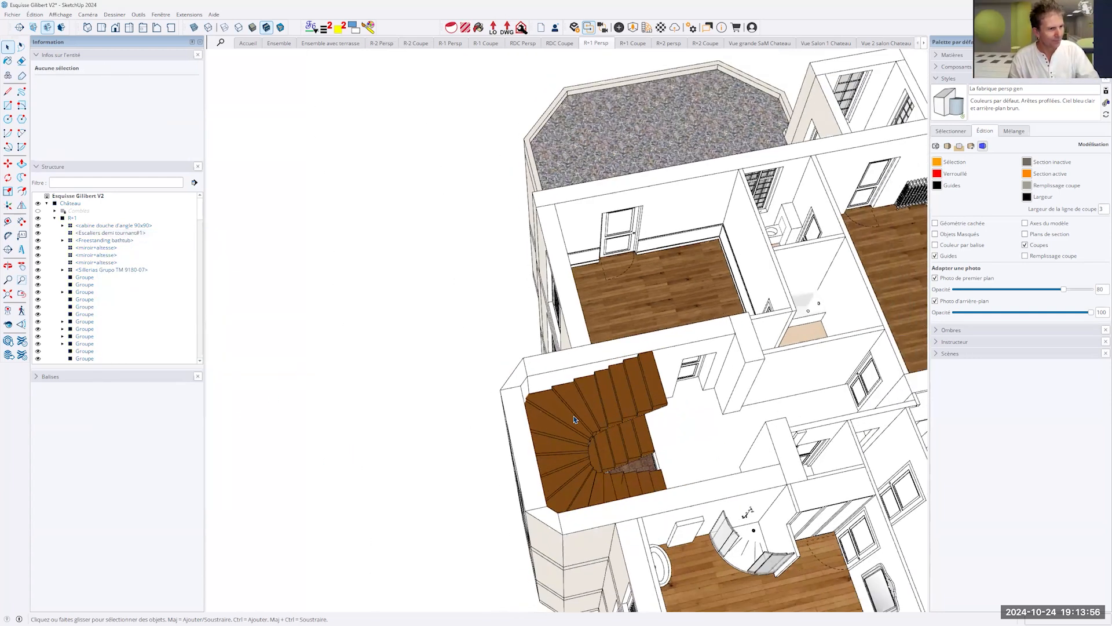
middle_drag(656, 401, 724, 275)
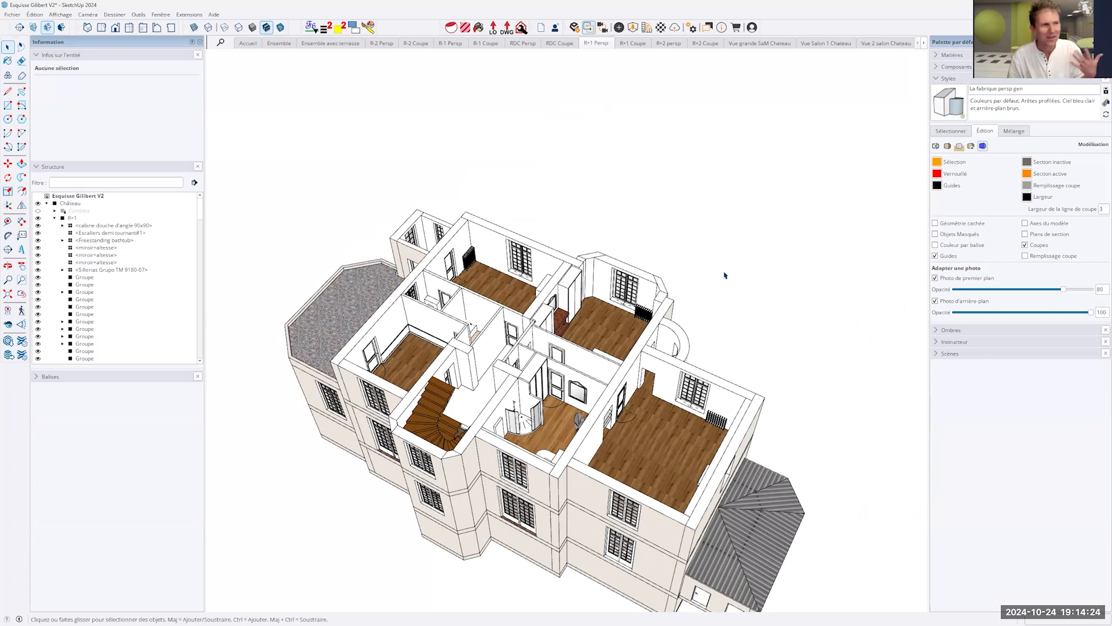
click(62, 15)
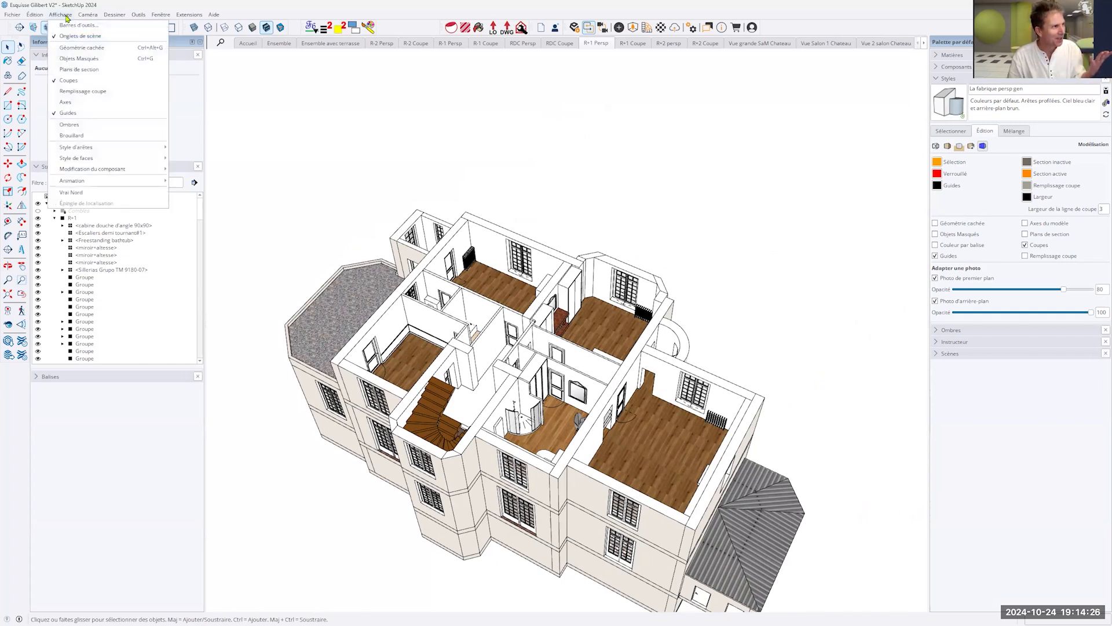
click(70, 106)
scroll(348, 408, down, 3)
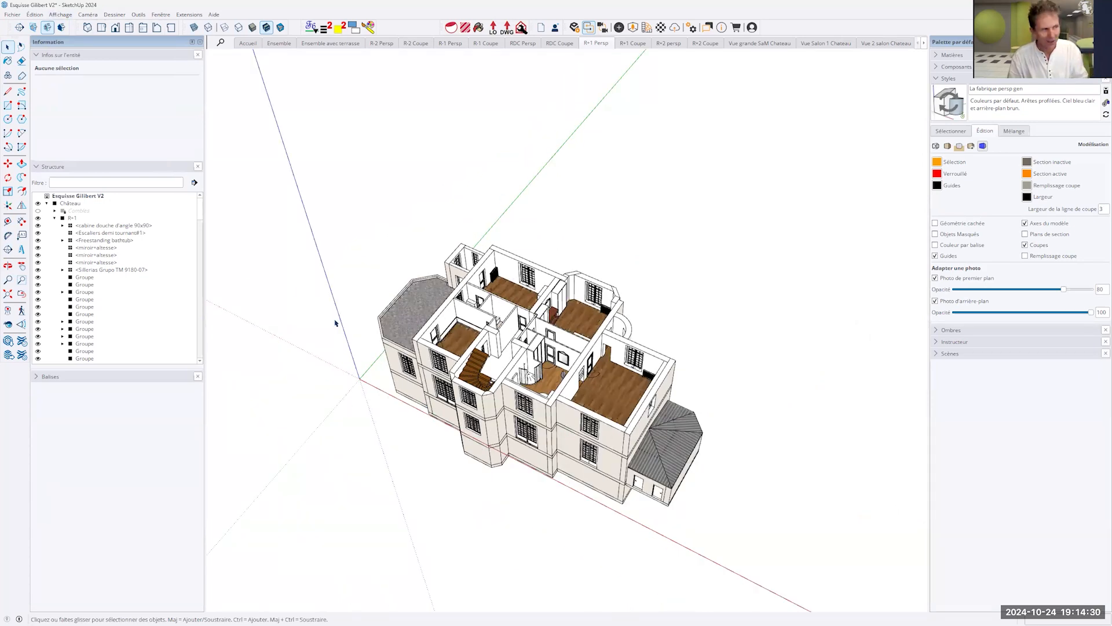
click(61, 15)
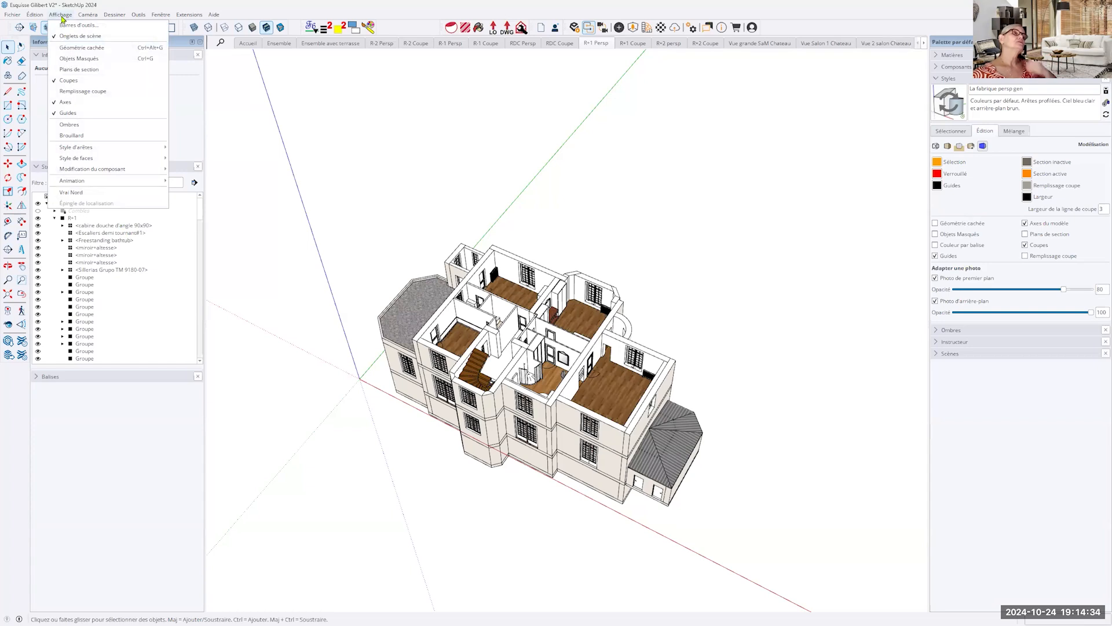
click(62, 16)
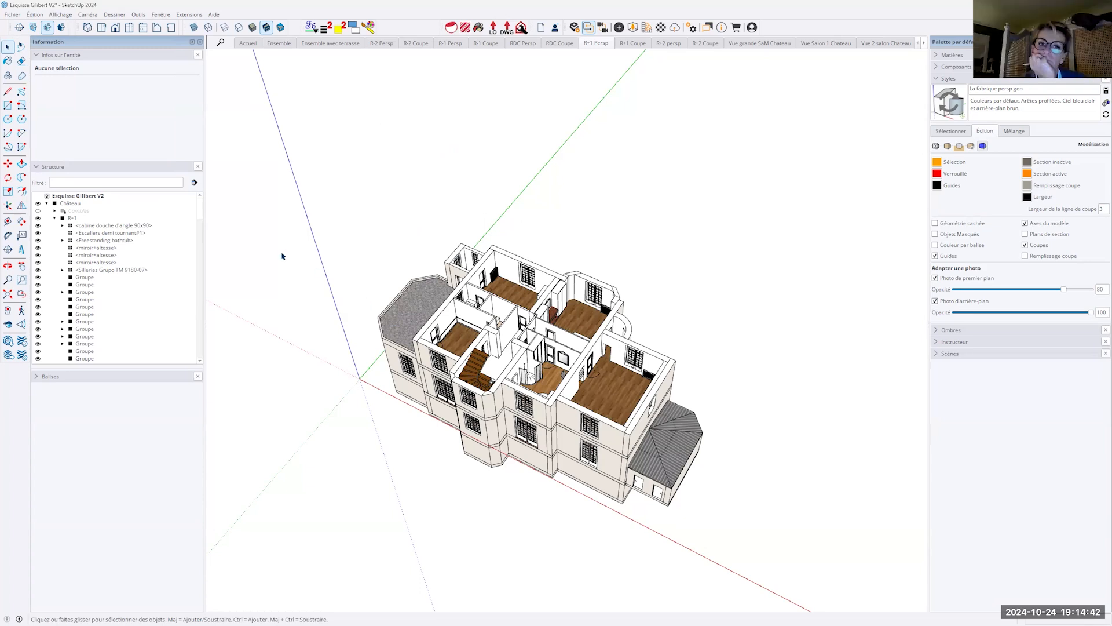
click(68, 16)
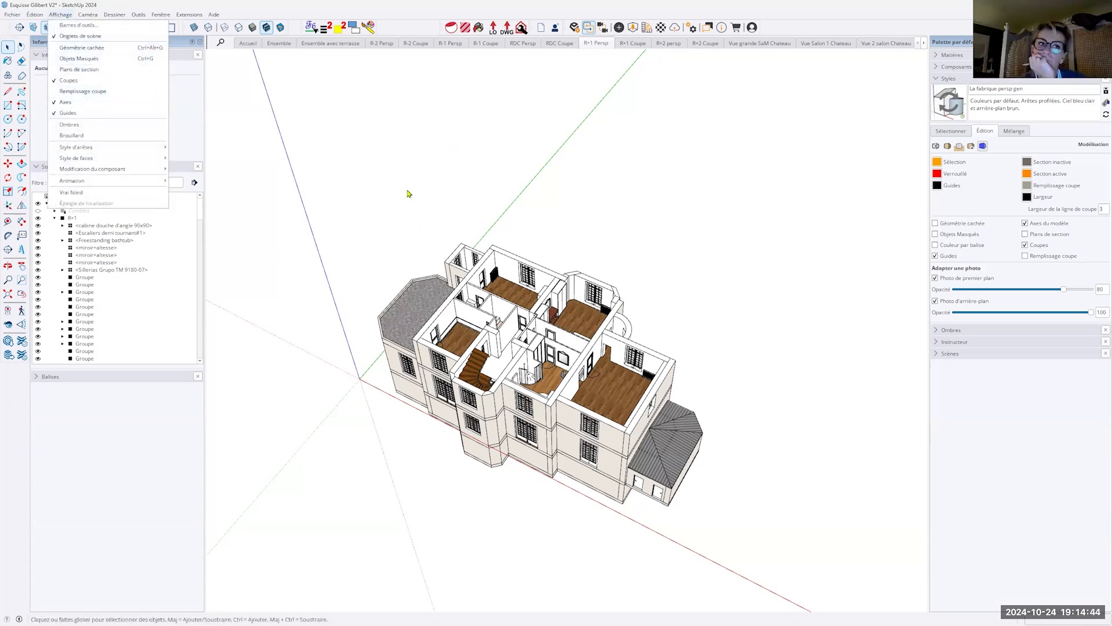
click(736, 280)
- Draw a freehand line in the empty space beside the château
middle_drag(736, 280, 711, 263)
key(l)
click(673, 266)
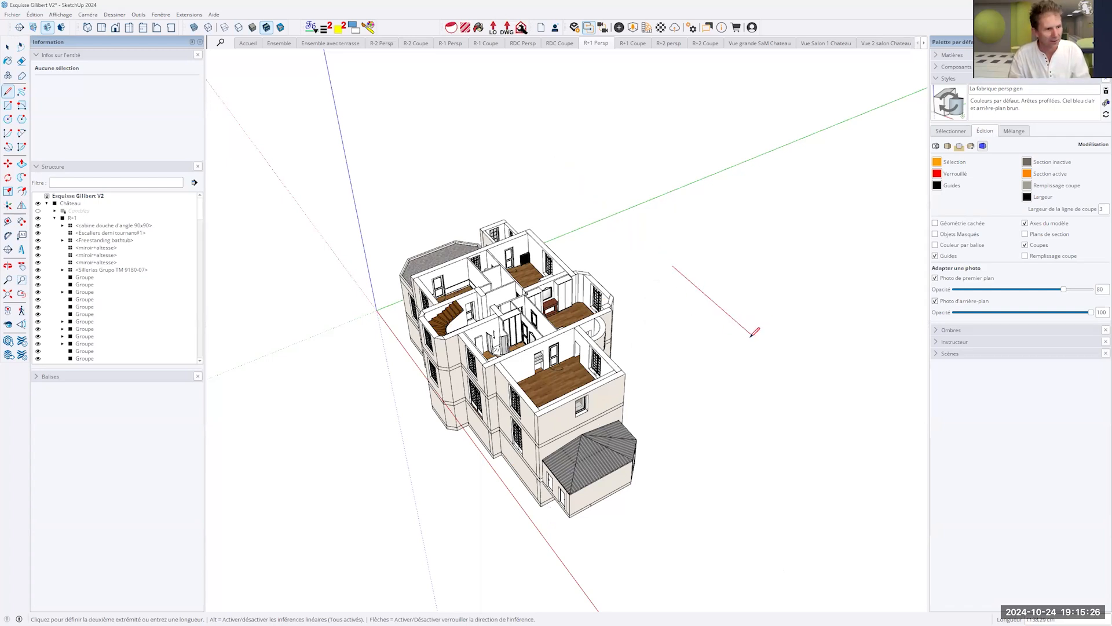
click(731, 285)
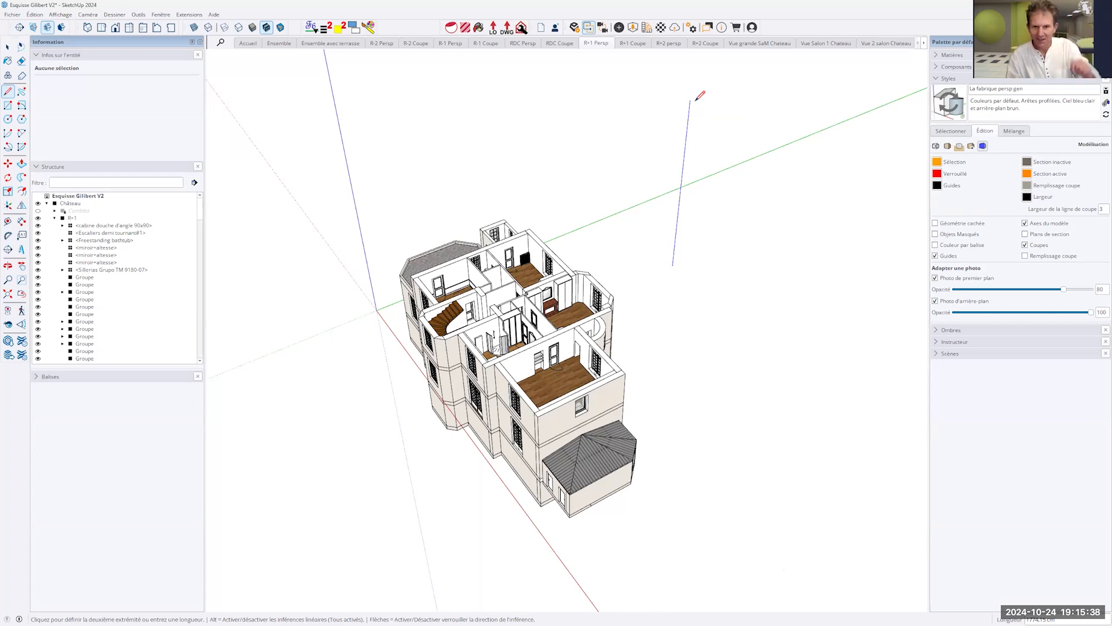
click(747, 232)
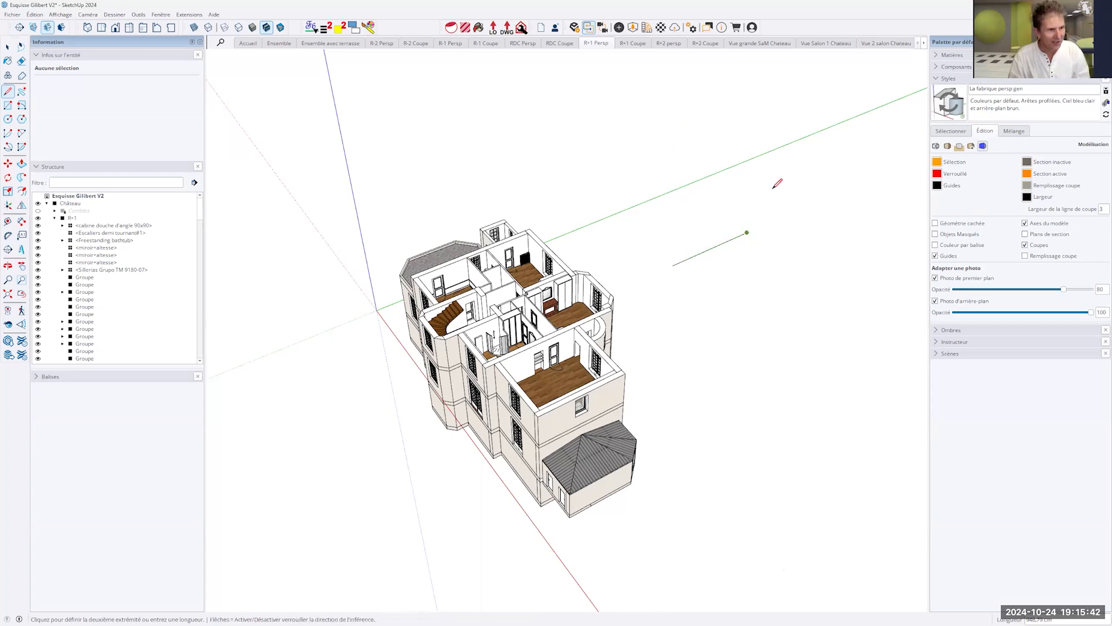
key(Escape)
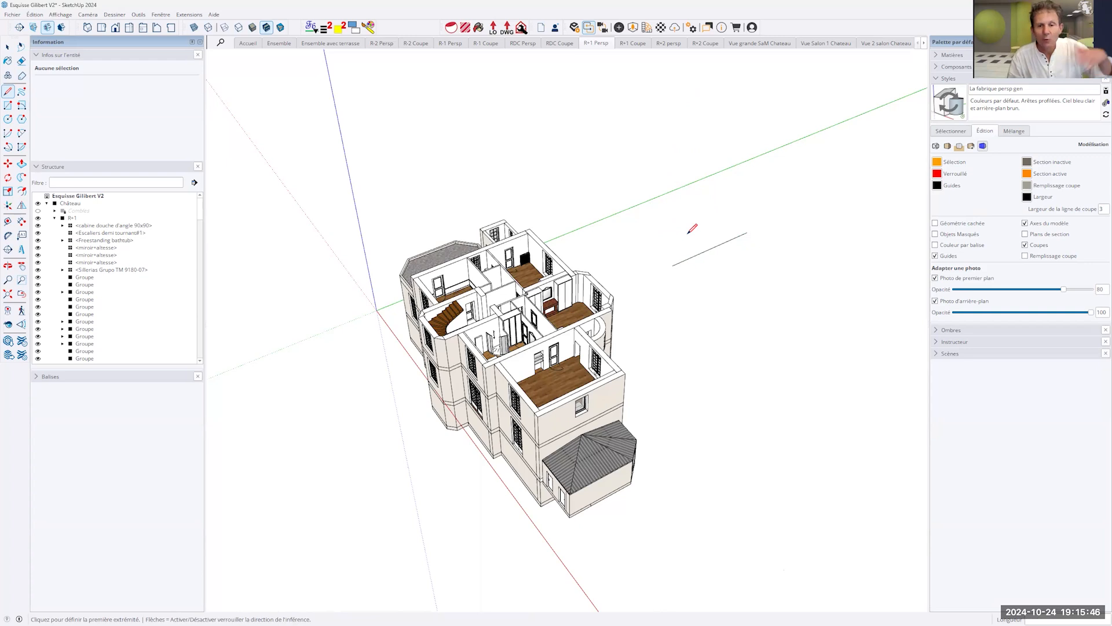
- Delete the freehand line beside the château
middle_drag(703, 290, 719, 261)
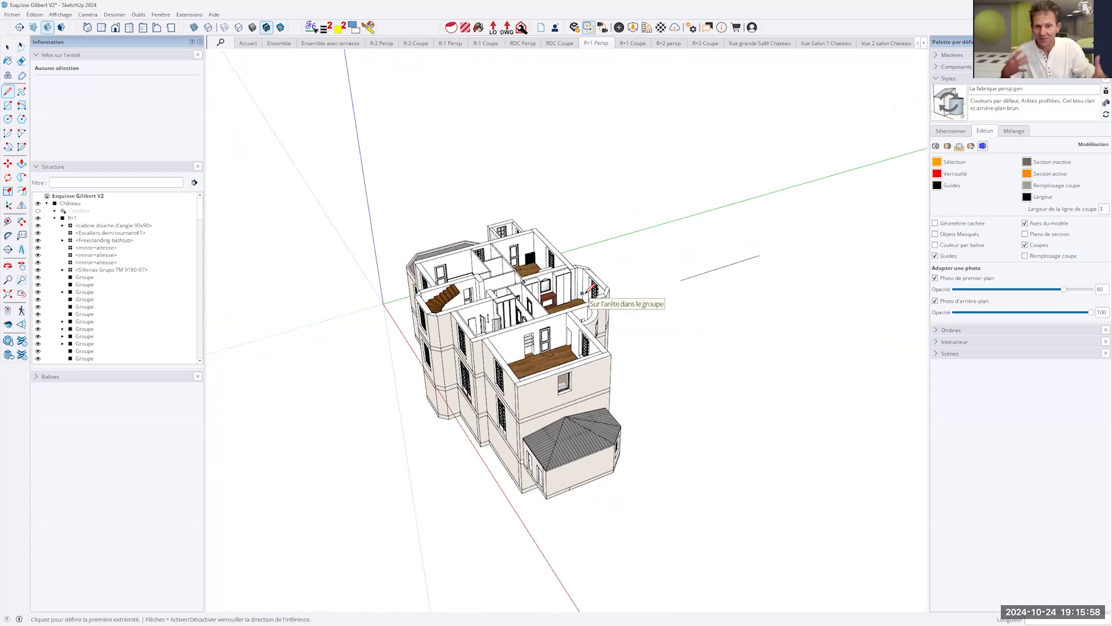
key(space)
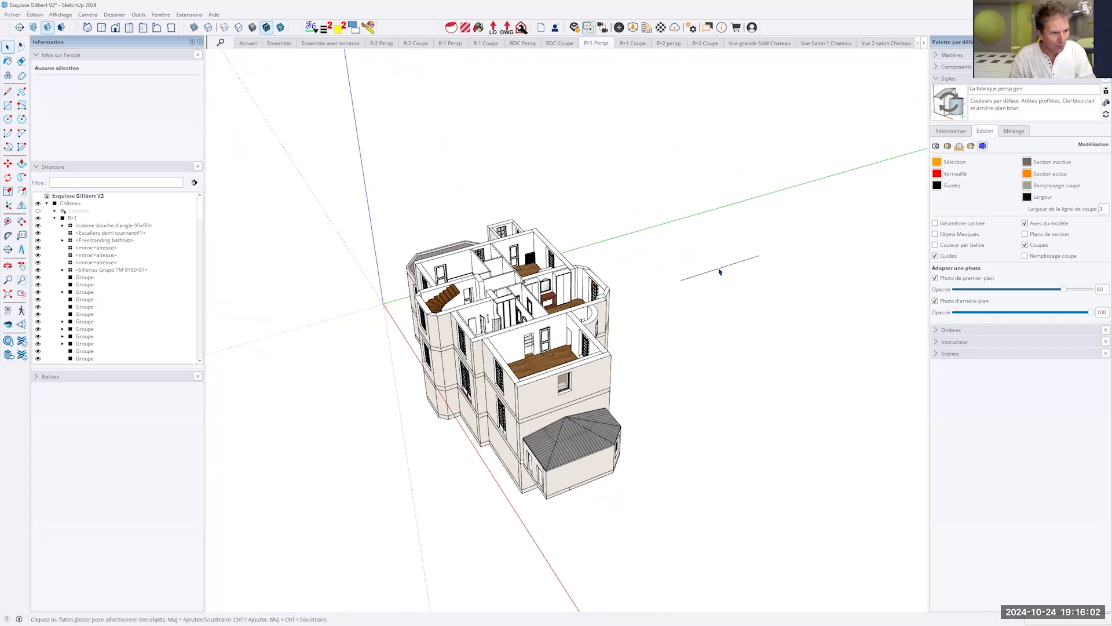
click(720, 271)
key(Delete)
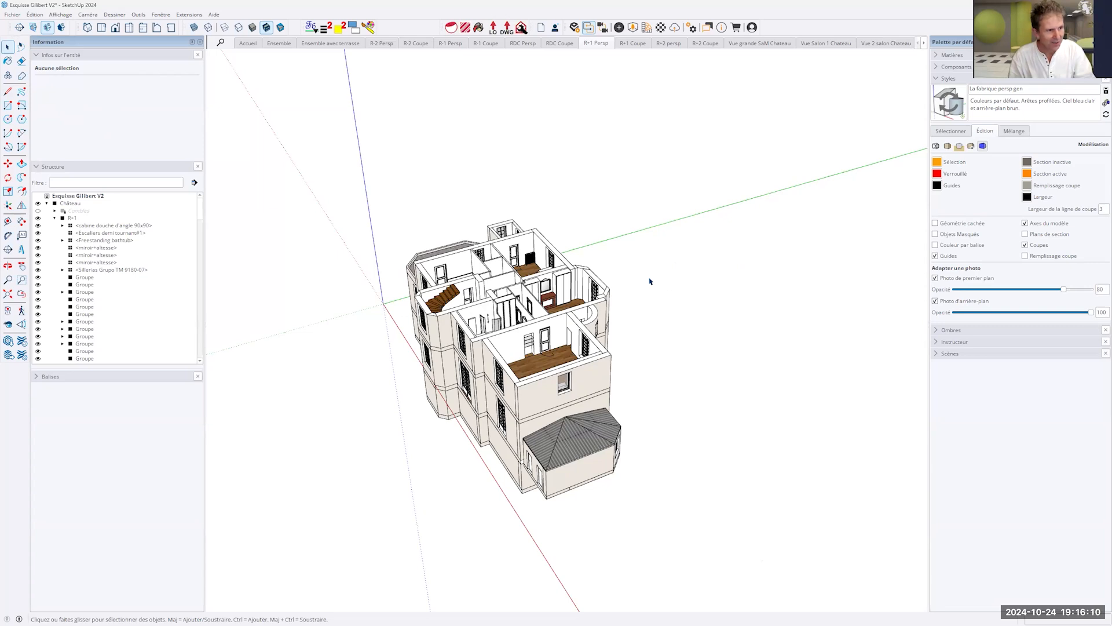
- Try locking a new line to the green, red and blue axes in turn, without keeping it
key(l)
click(665, 293)
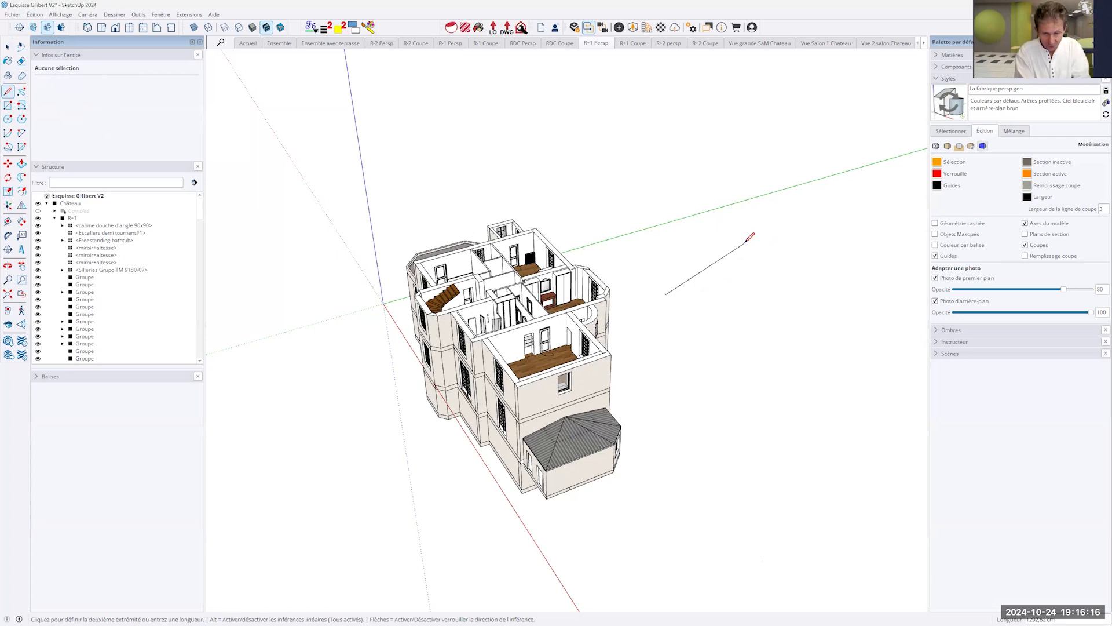
key(Left)
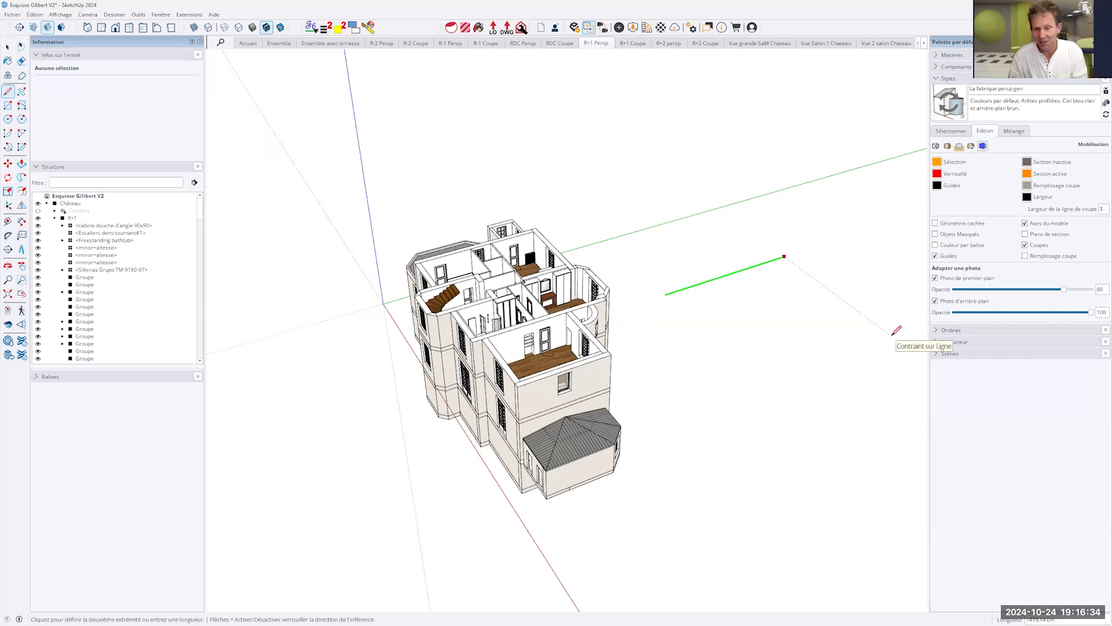
key(Right)
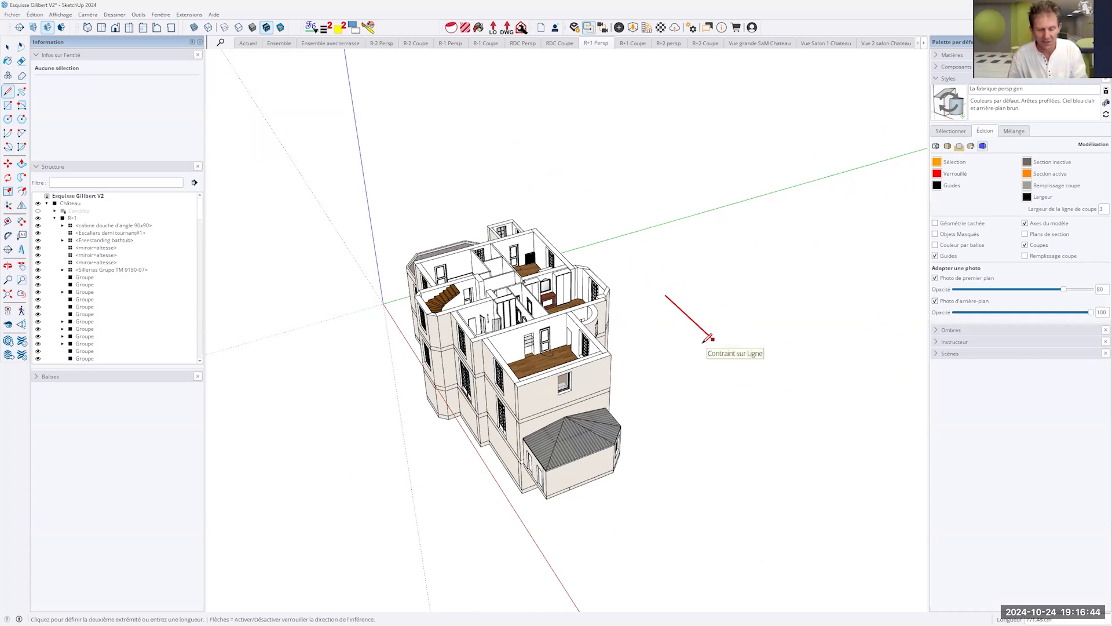
key(Up)
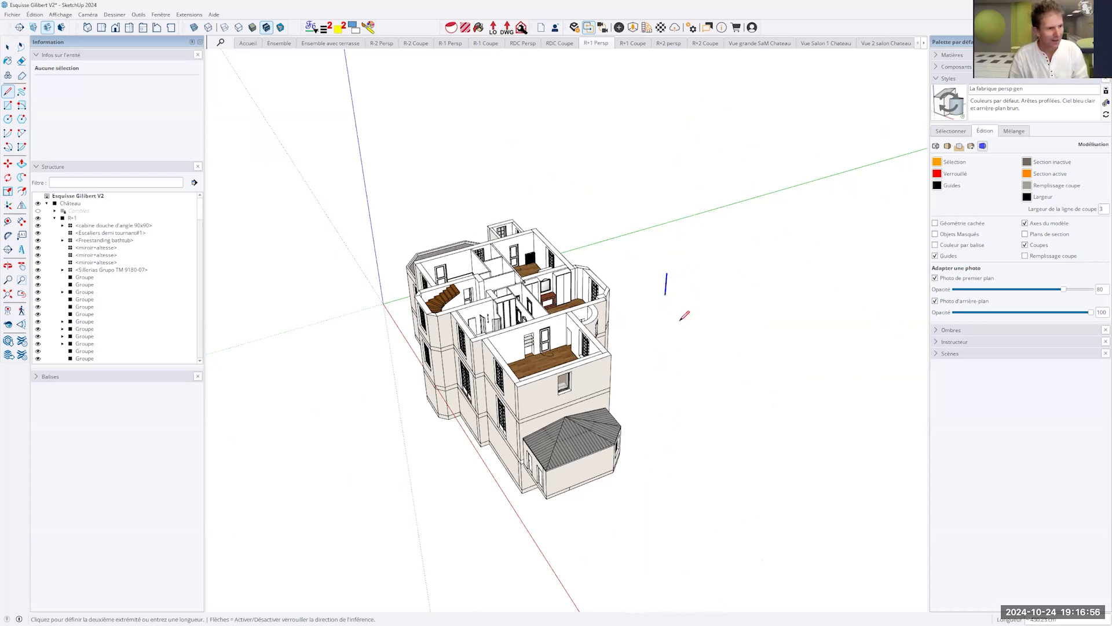
key(Escape)
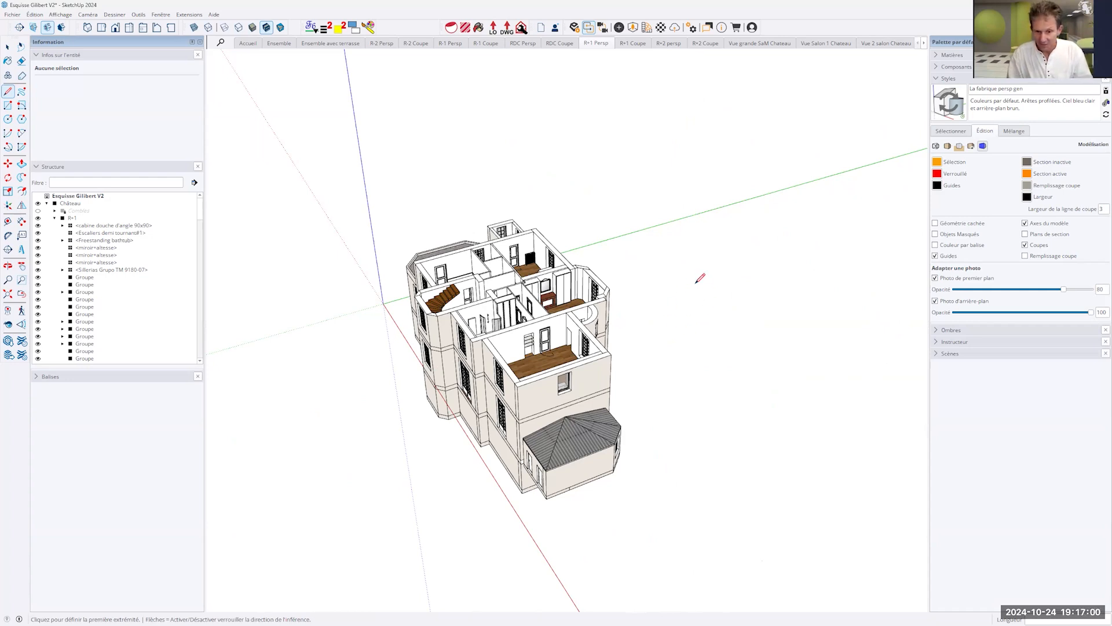
- Try holding a new line on the green axis by locking its inferred direction, and abandon it
click(683, 301)
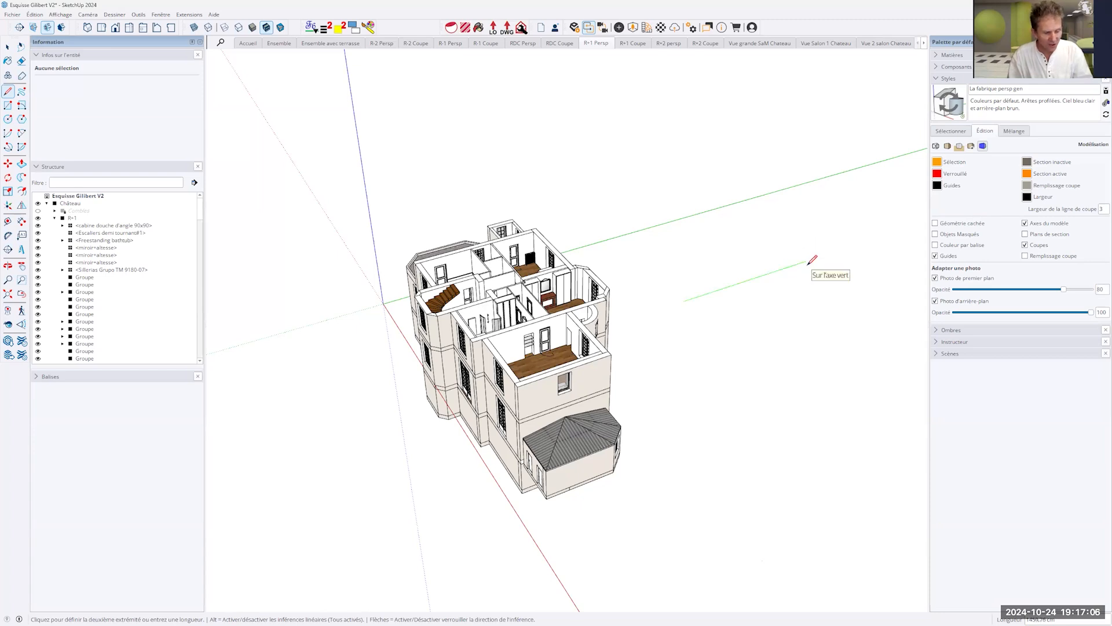
key(shift)
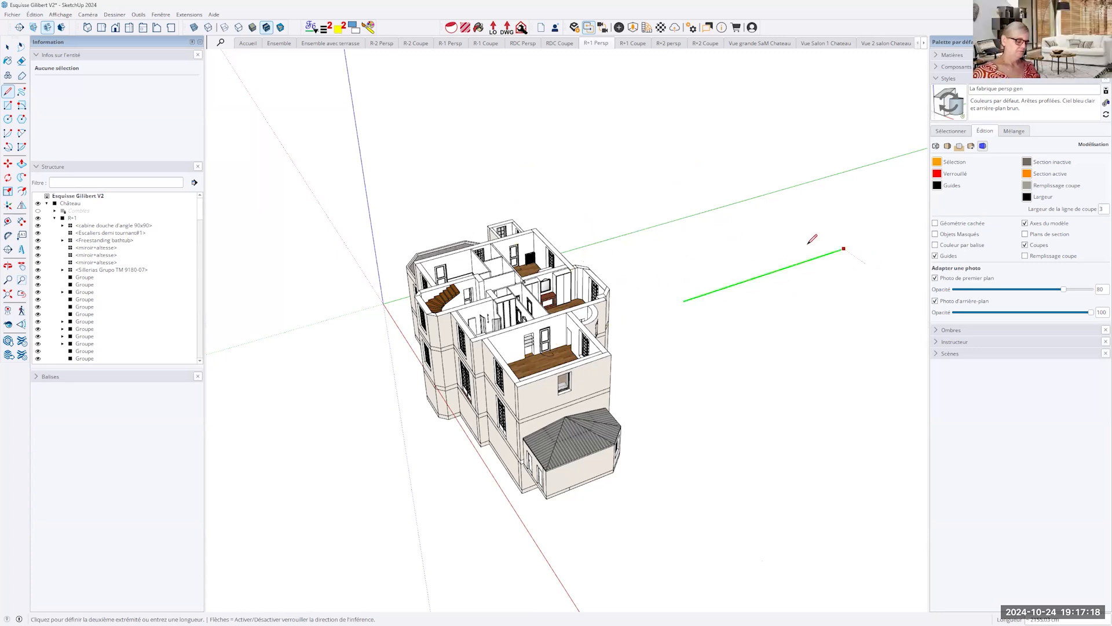
key(Escape)
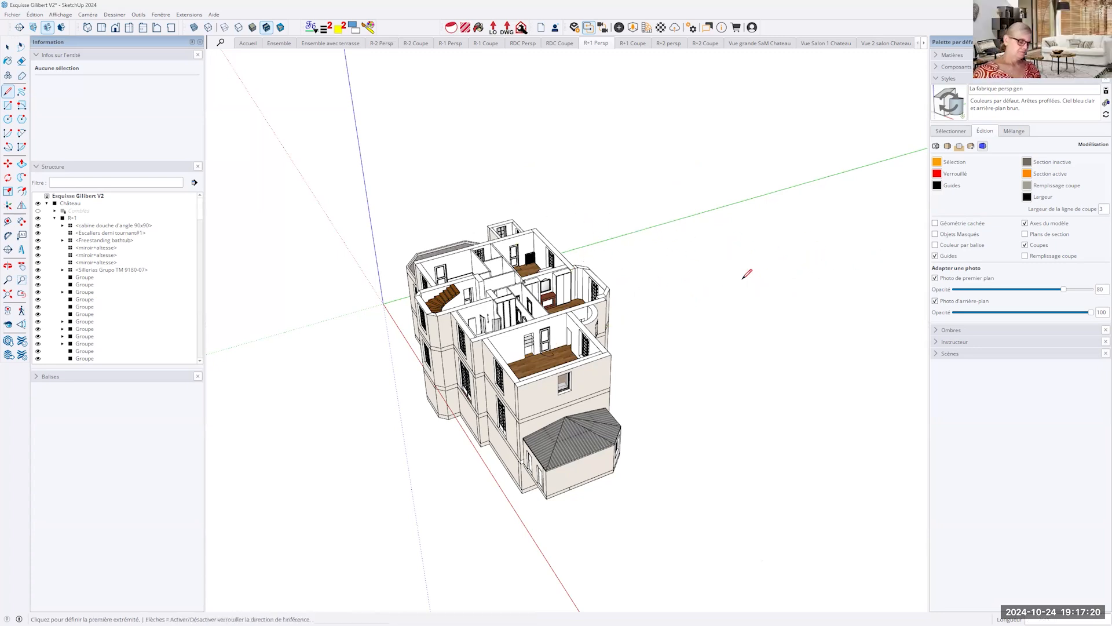
- Start a line on the ground beside the bay, locked perpendicular to the top edge of its slanted wall
middle_drag(730, 323, 622, 377)
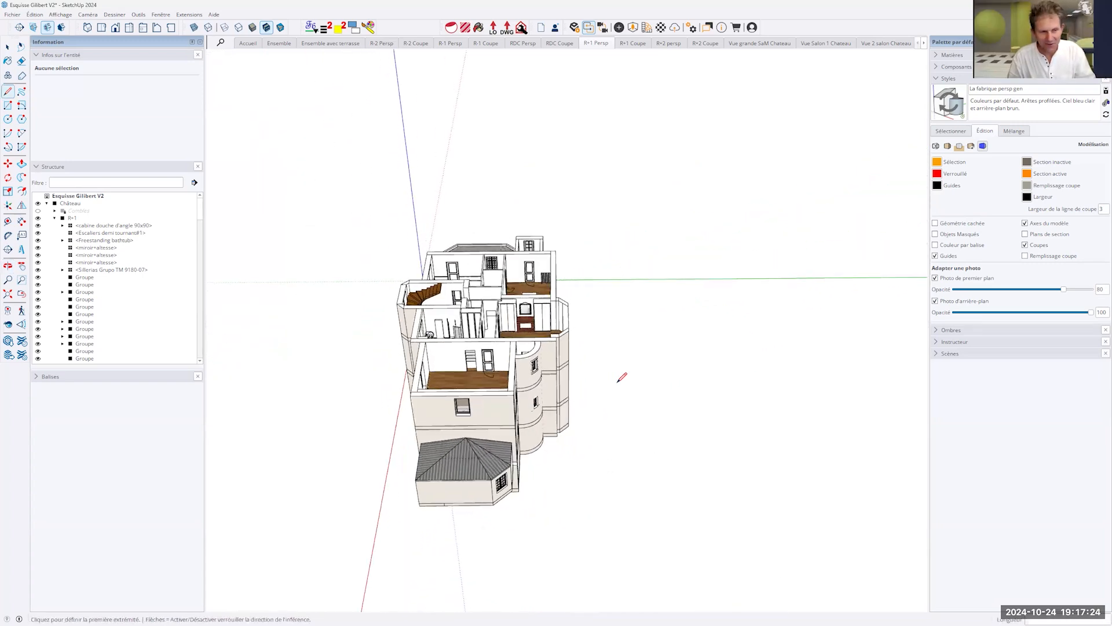
scroll(591, 382, up, 3)
middle_drag(643, 422, 591, 454)
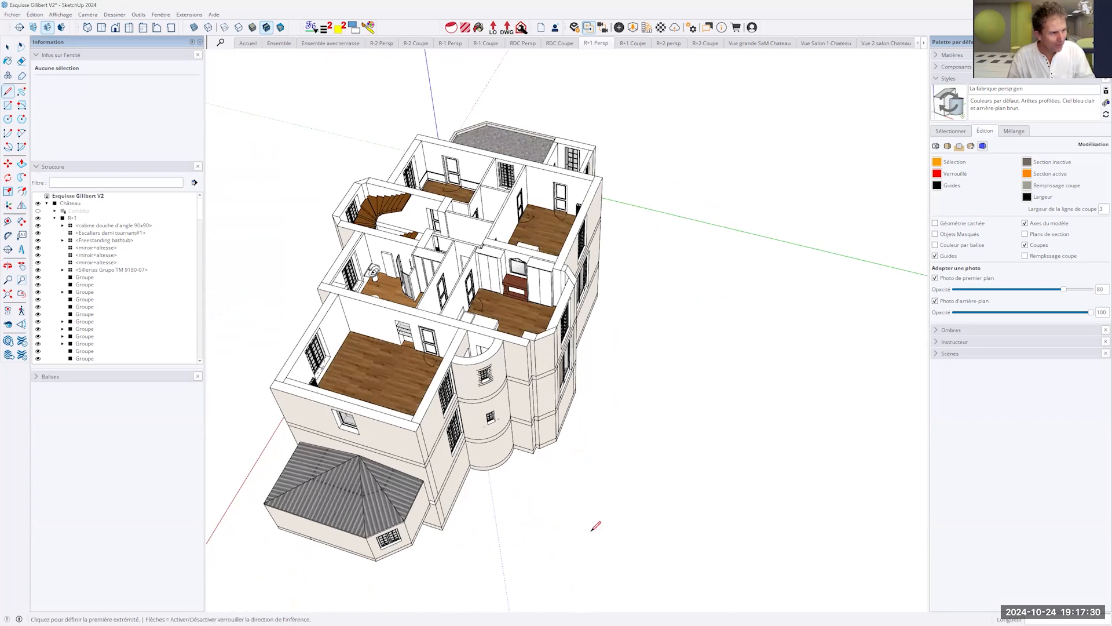
scroll(596, 523, up, 3)
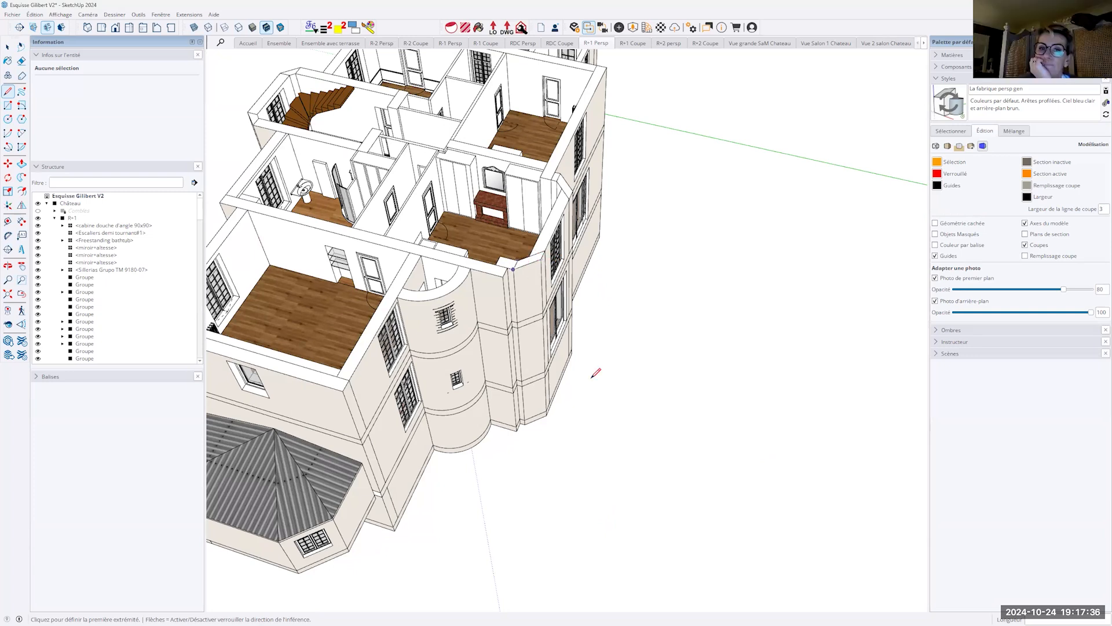
click(603, 486)
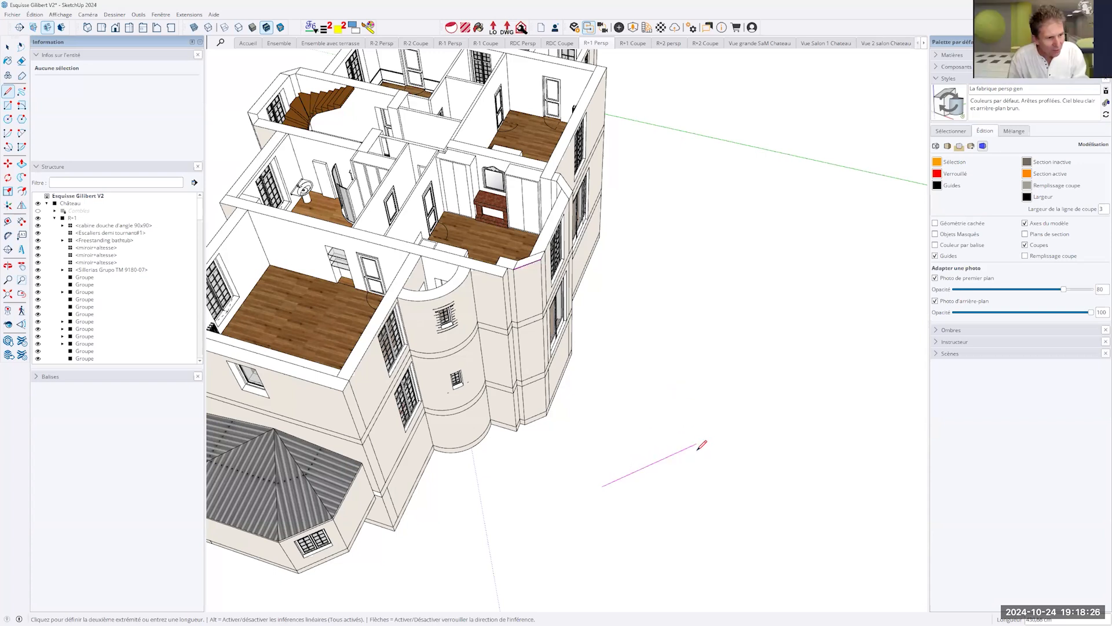
key(Down)
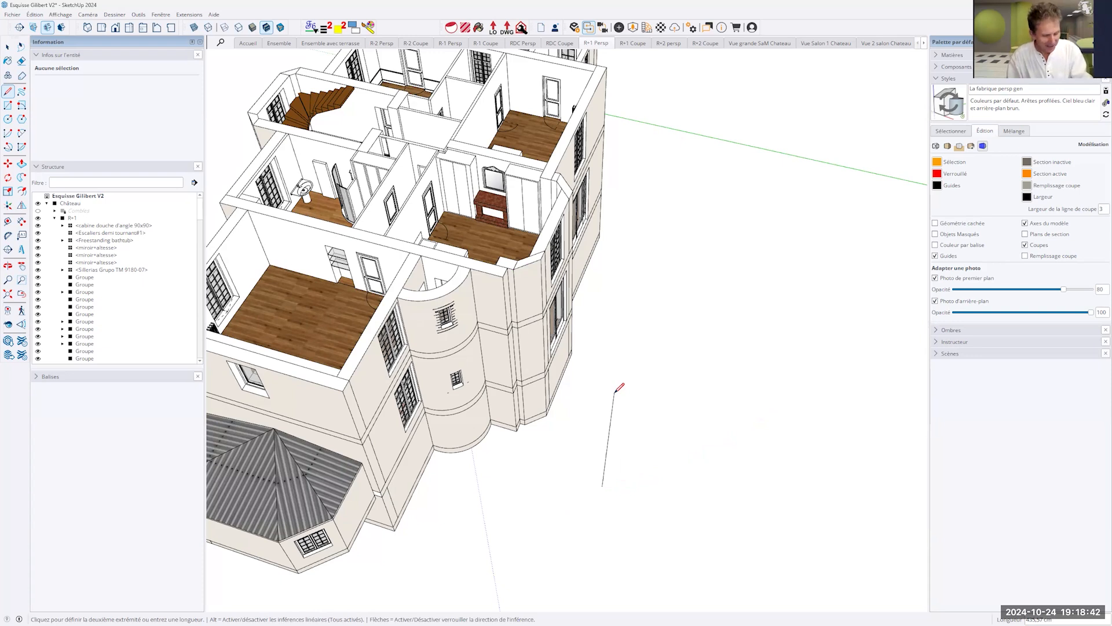
key(Down)
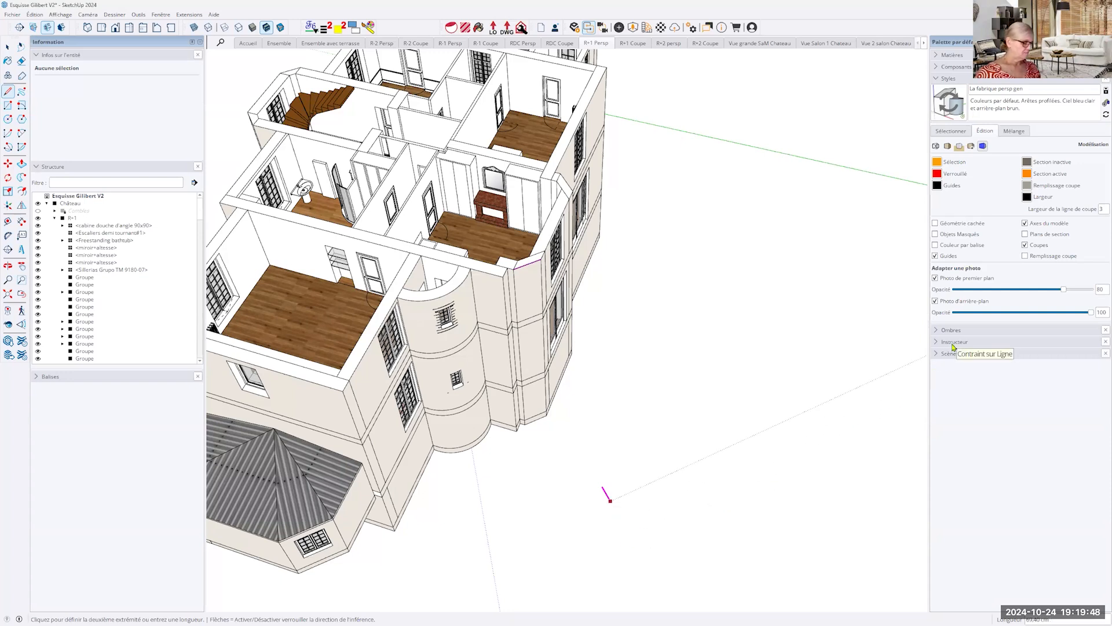
- Show the Line tool's help in the Instructor and finish the perpendicular line at about 265 cm long
click(952, 343)
scroll(1015, 521, down, 3)
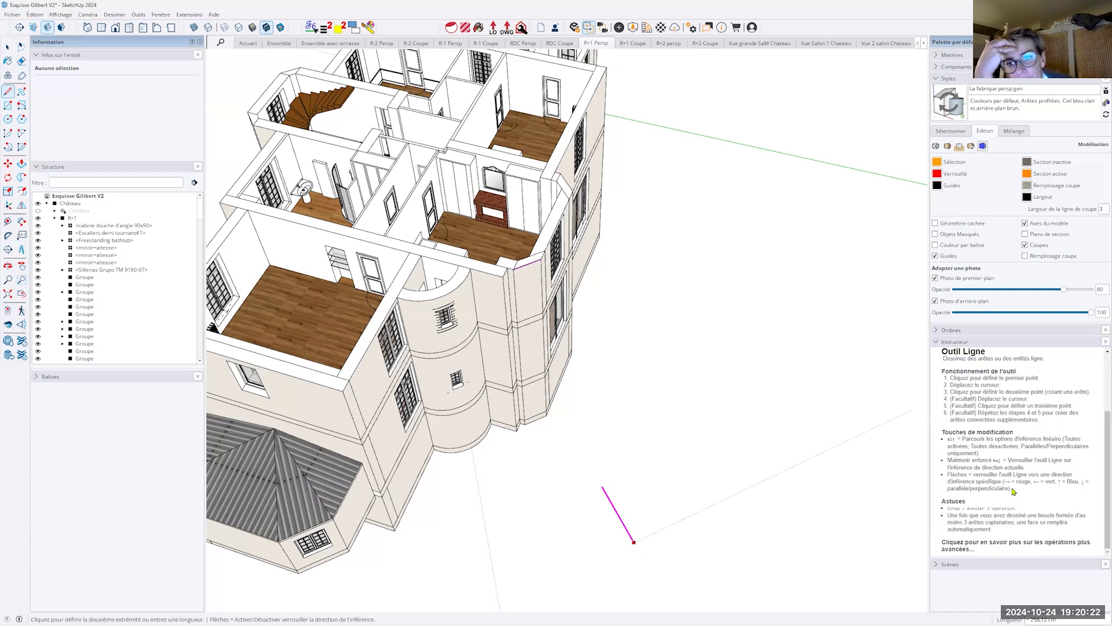
click(635, 543)
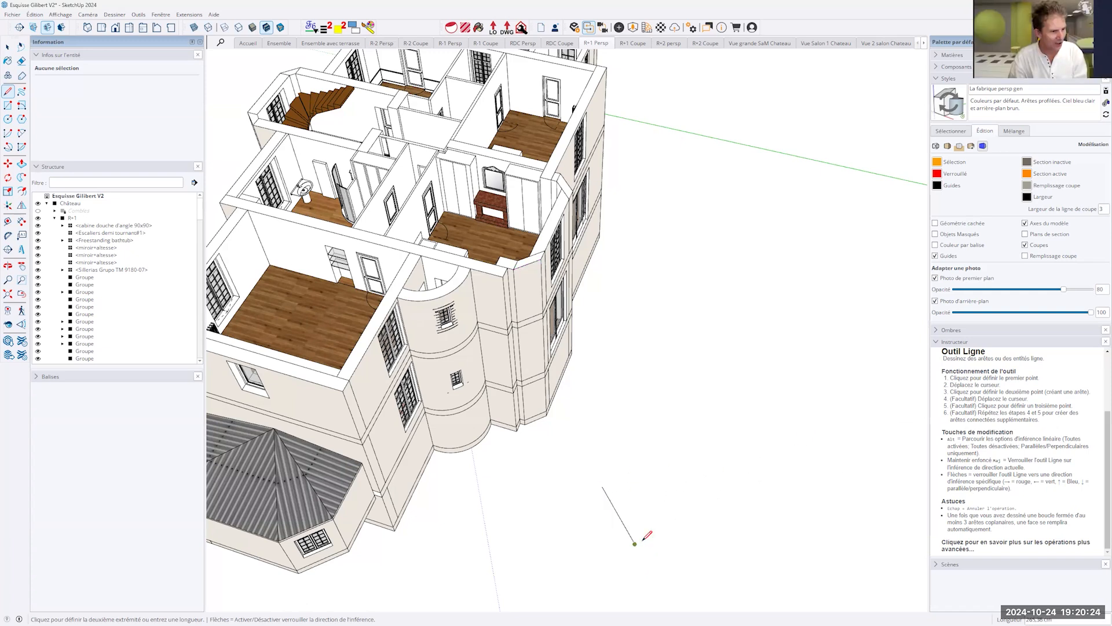
- Compare the new line with the bay's slanted wall edge inside the nested château groups, ending outside the groups with nothing selected
key(space)
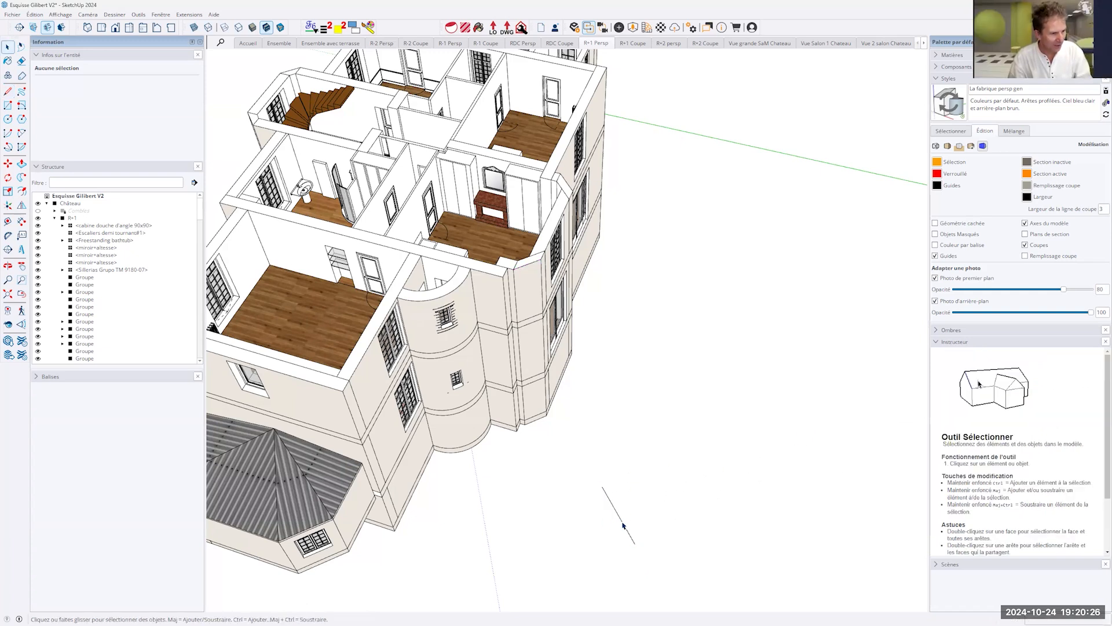
click(623, 525)
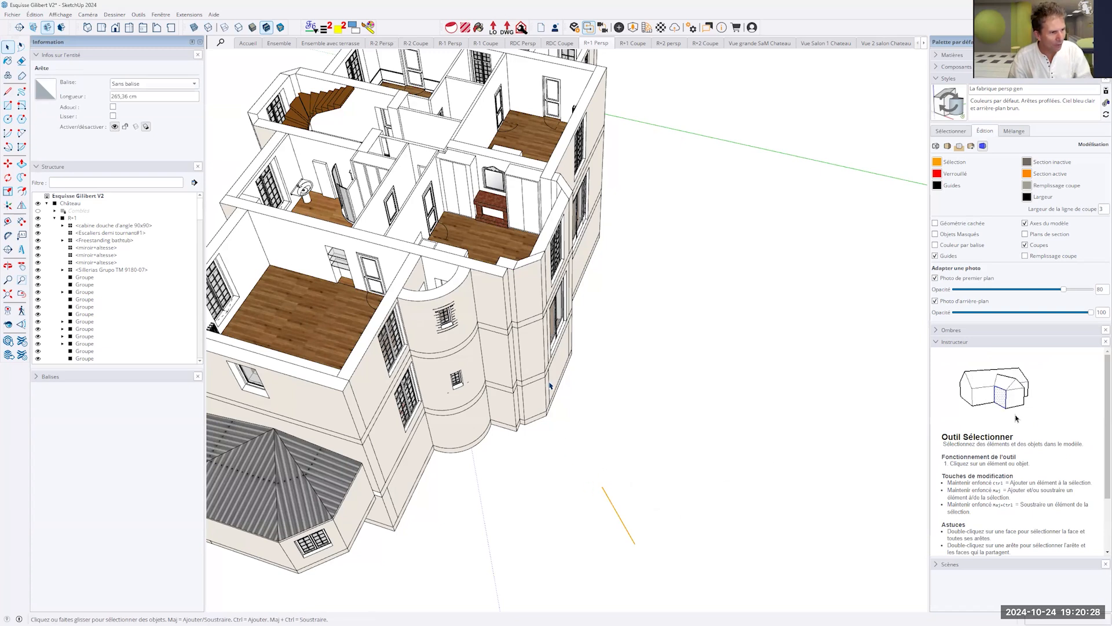
click(529, 268)
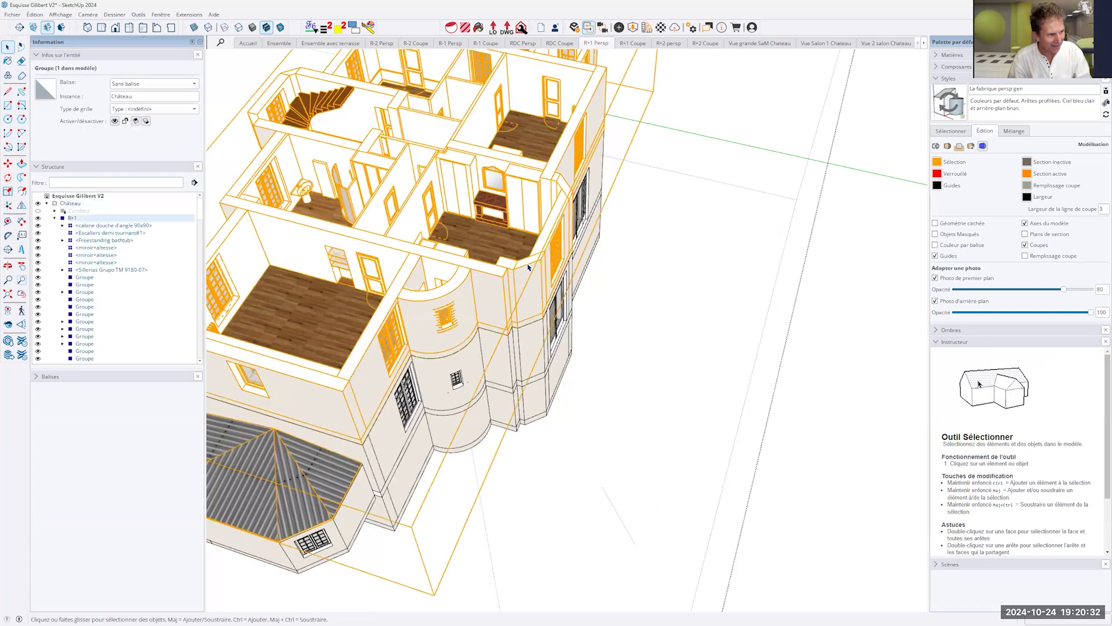
double_click(528, 268)
triple_click(529, 268)
click(529, 268)
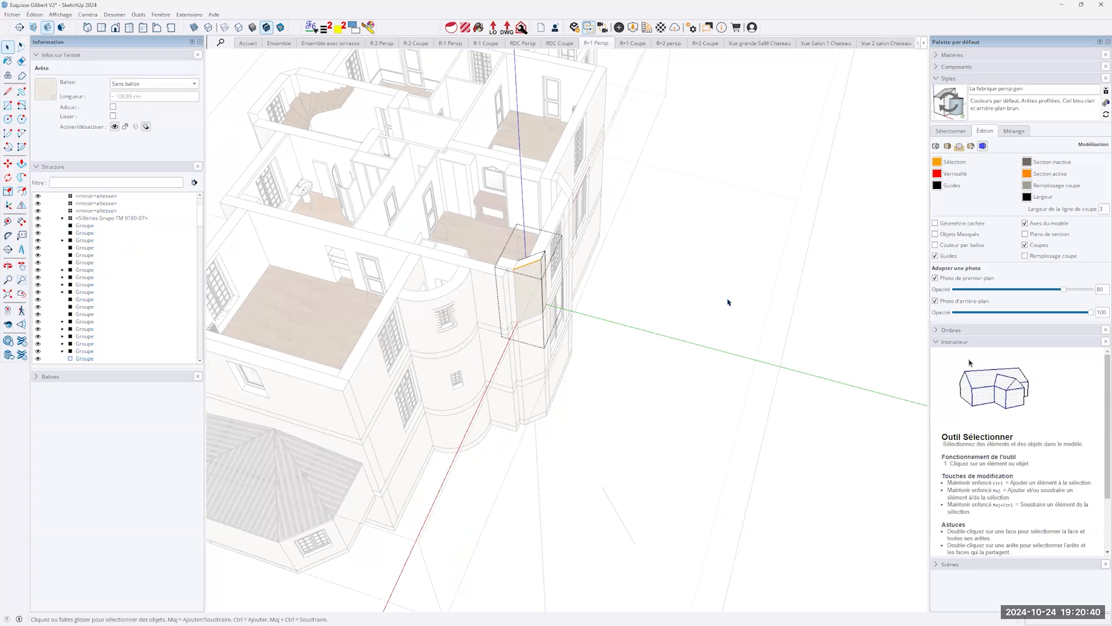
click(856, 301)
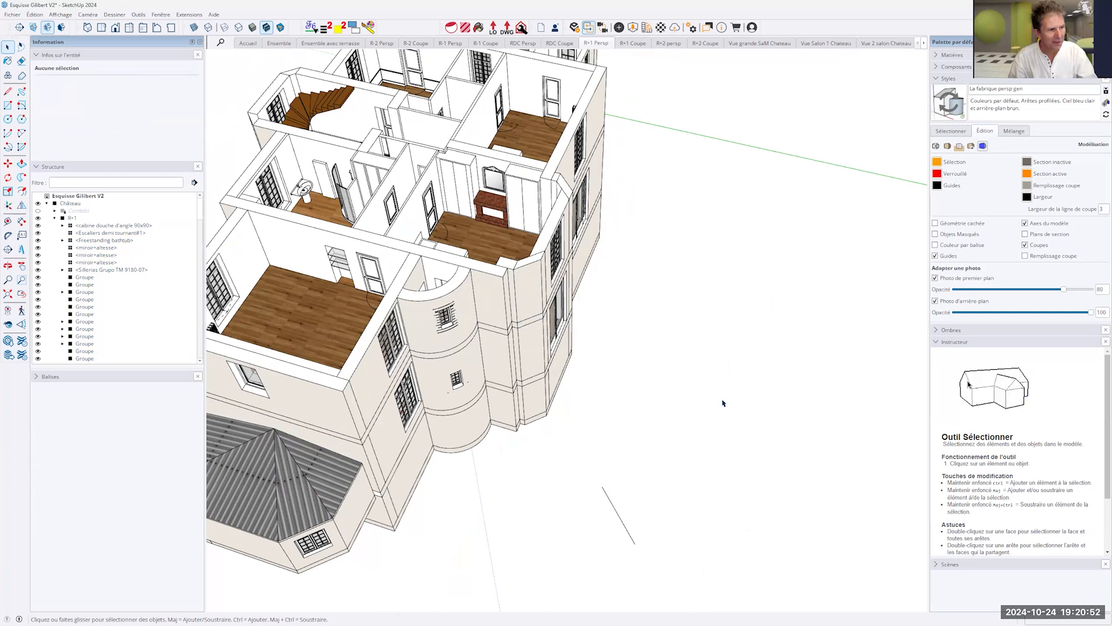
- Draw a second line on the ground in front of the bay, locked perpendicular to the horizontal edge of its other slanted wall
middle_drag(702, 400, 577, 294)
click(576, 294)
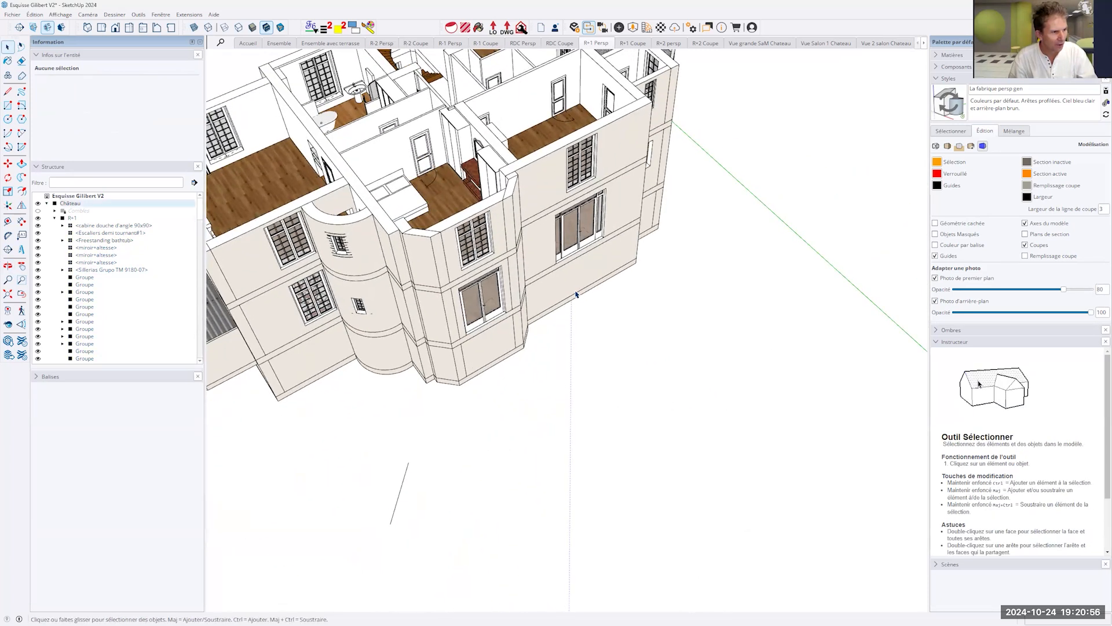
click(720, 480)
middle_drag(597, 357, 506, 296)
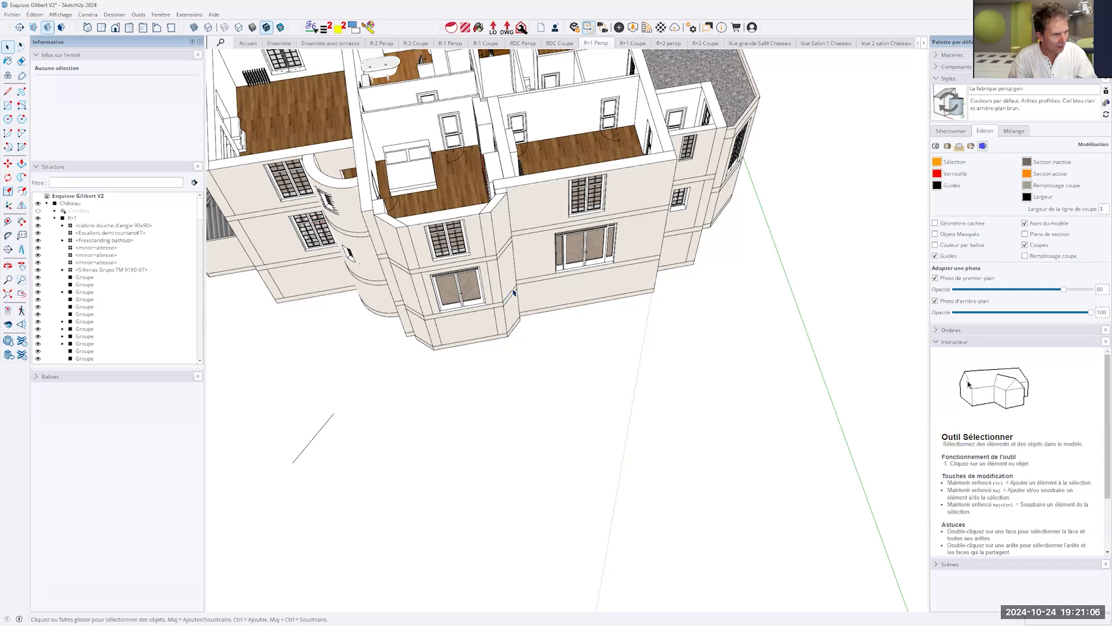
scroll(507, 303, up, 6)
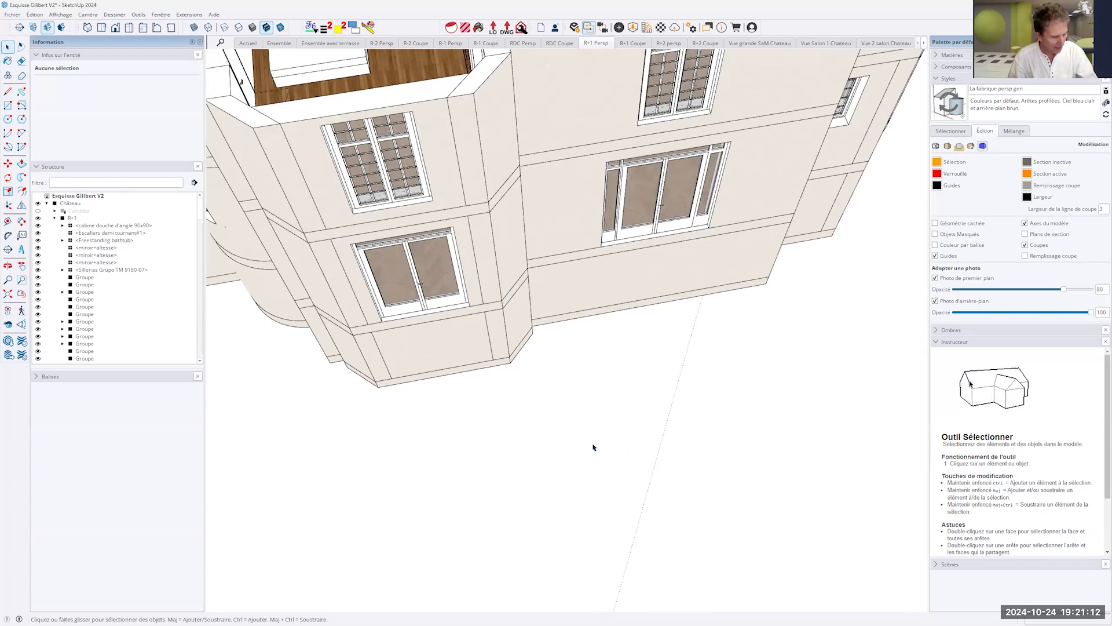
key(l)
click(582, 481)
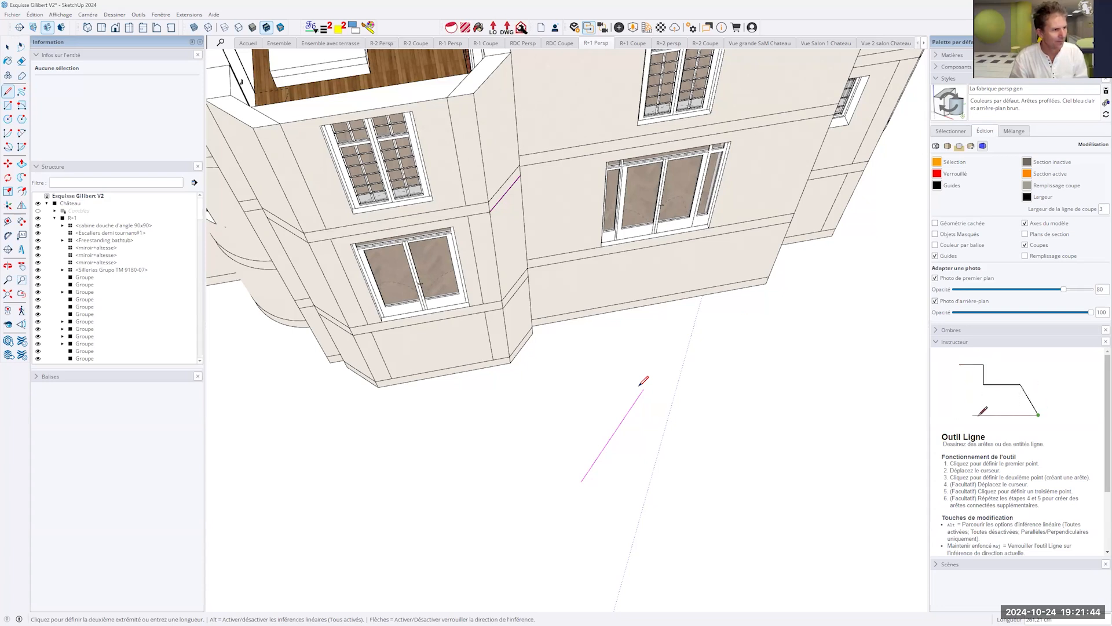
key(Down)
key(Down)
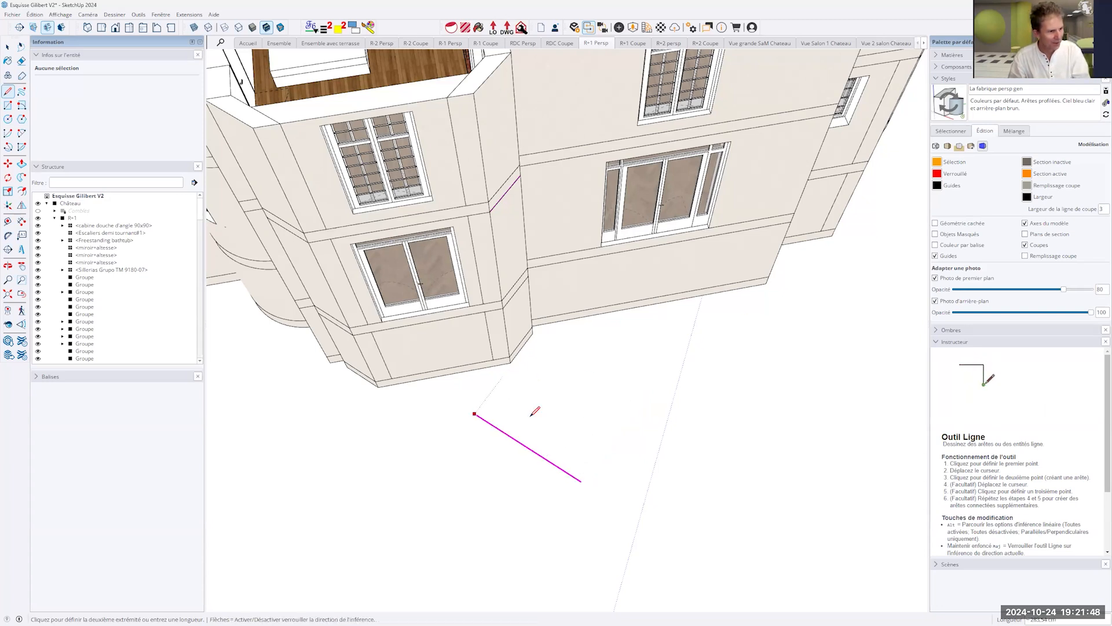
key(Down)
key(Down)
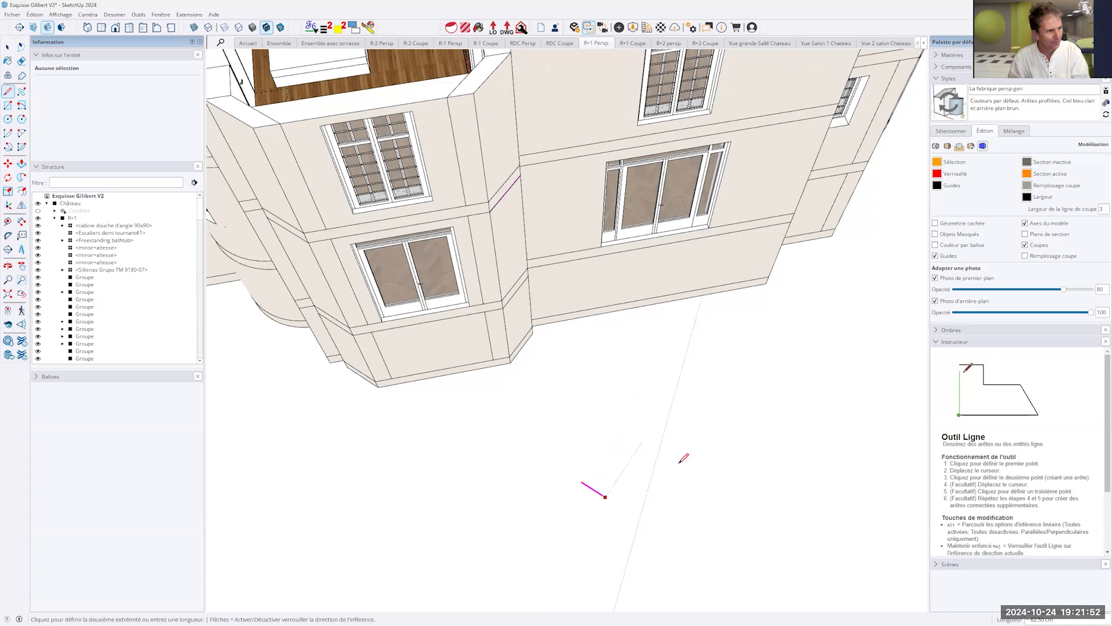
click(693, 525)
scroll(692, 524, down, 5)
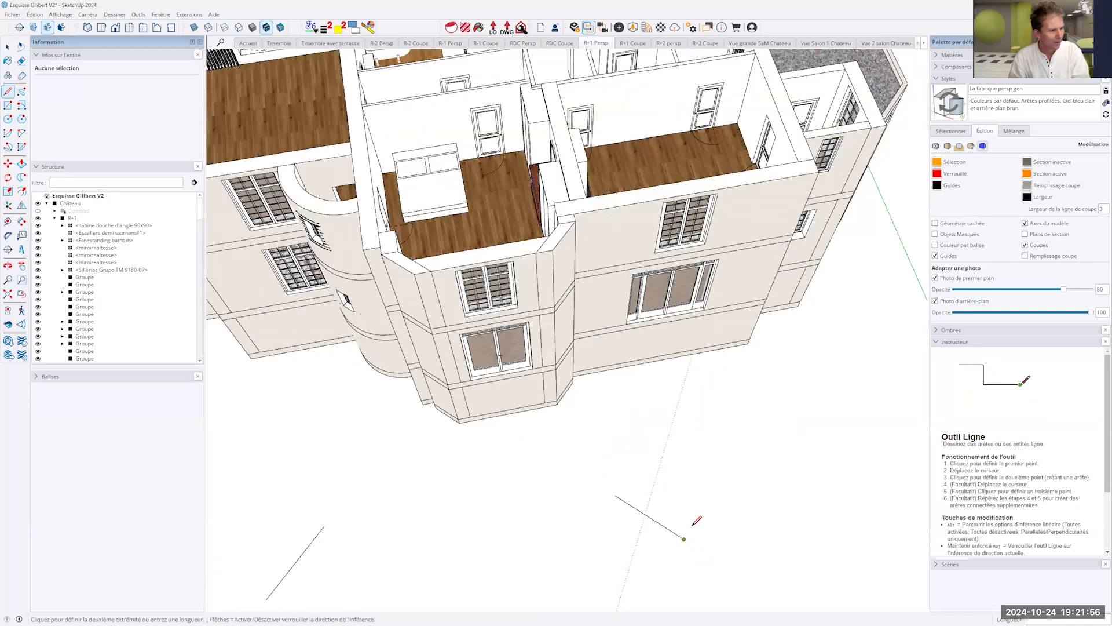
- Cancel the line in progress in front of the bay and undo the practice lines drawn on the ground
scroll(697, 520, down, 5)
key(Escape)
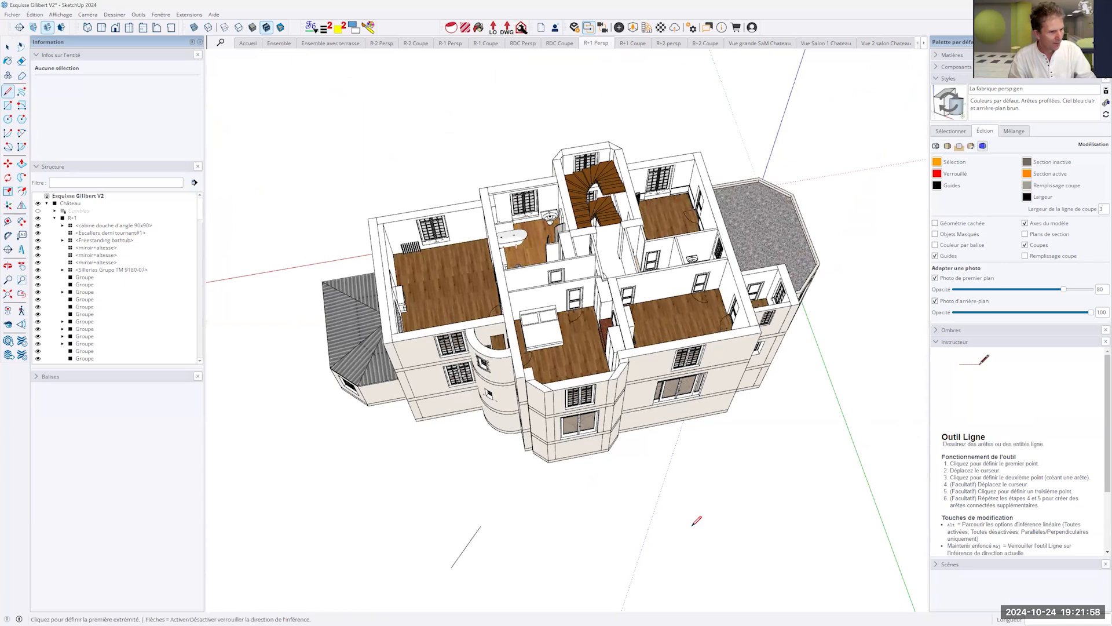
key(ctrl+z)
key(ctrl+z)
key(ctrl+z)
key(ctrl+z)
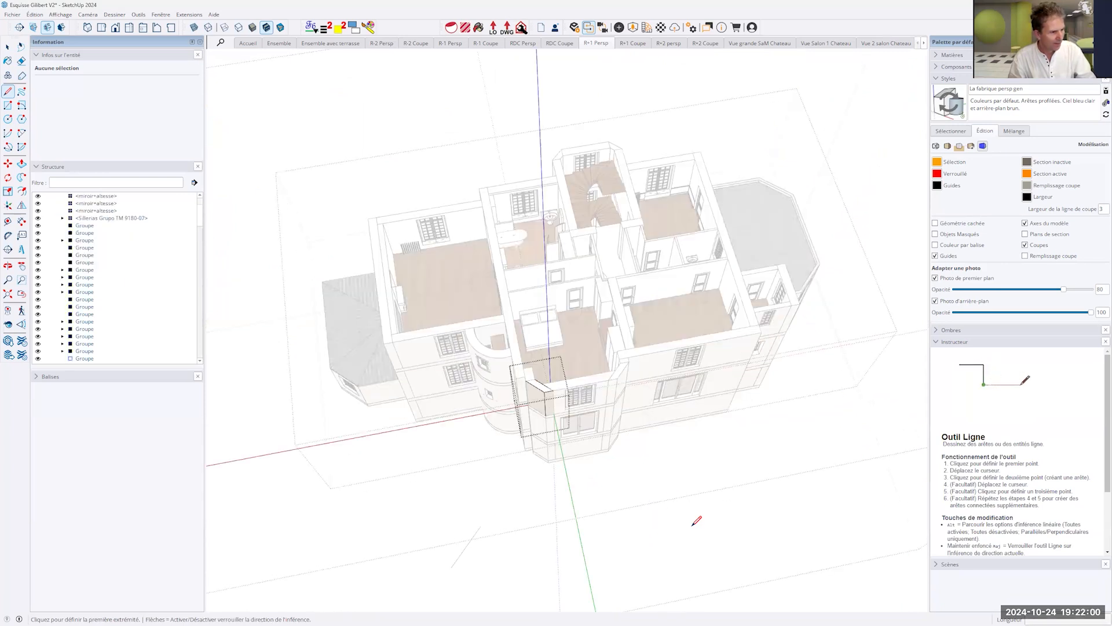
key(ctrl+z)
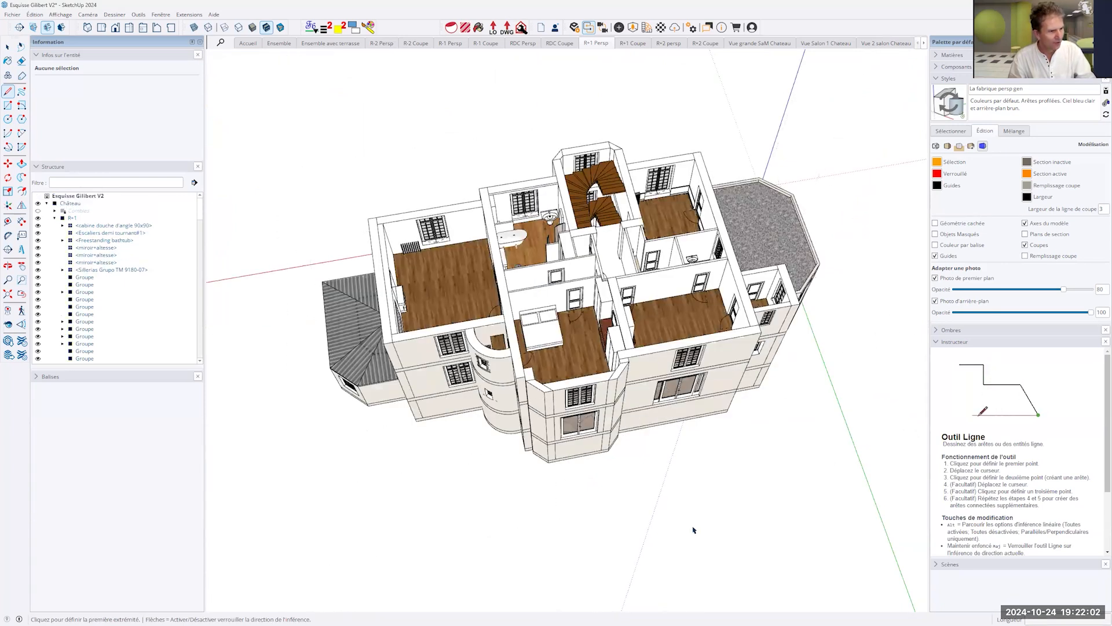
key(space)
- Use the Line tool's inference to locate the midpoint of the front wall's top edge above the wood-floored room, without drawing
key(o)
drag(671, 447, 603, 370)
shift+middle_drag(604, 371, 437, 426)
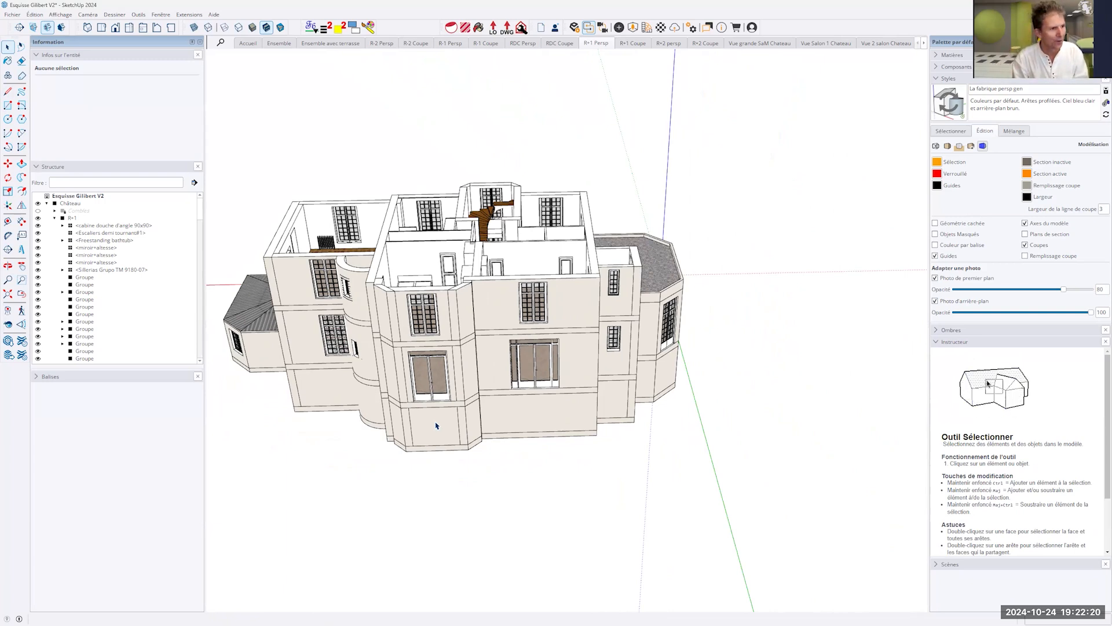
scroll(577, 374, up, 3)
middle_drag(578, 375, 572, 408)
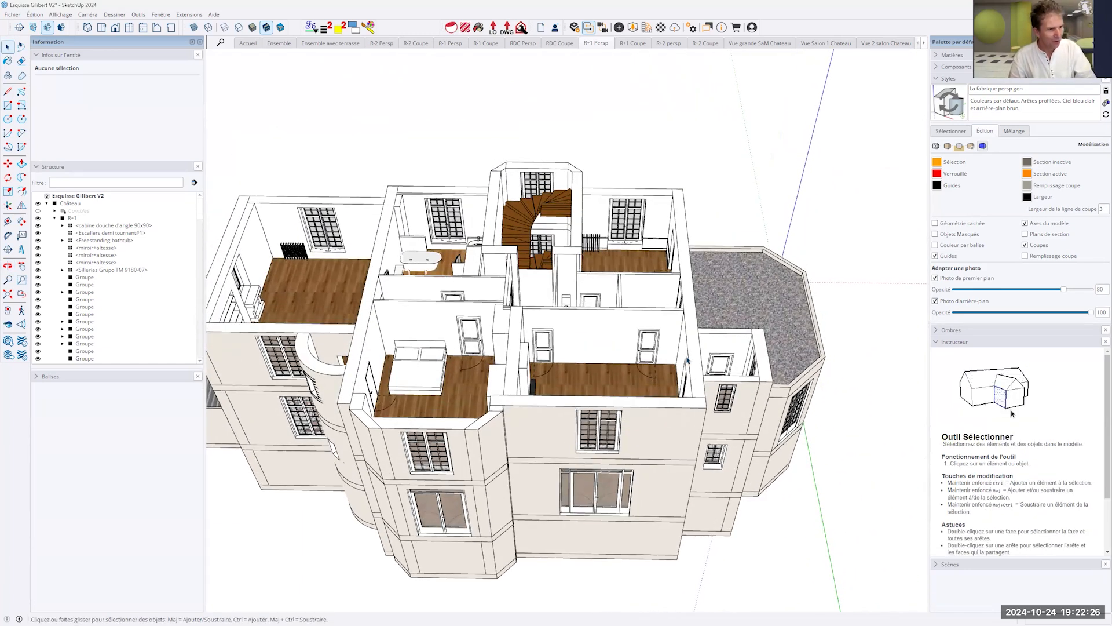
key(l)
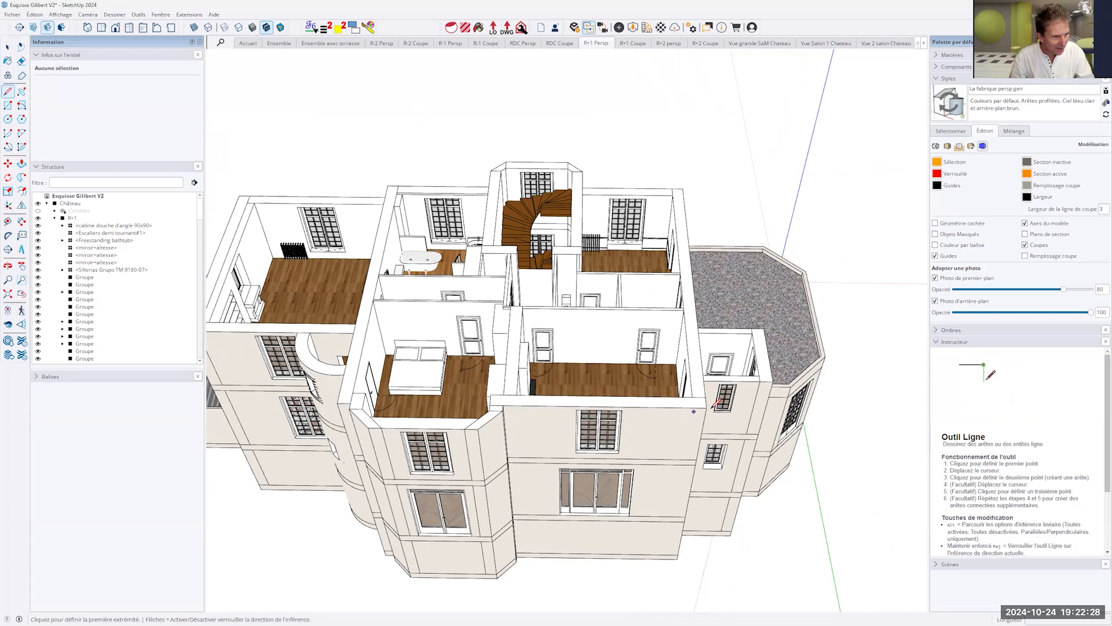
scroll(710, 403, up, 5)
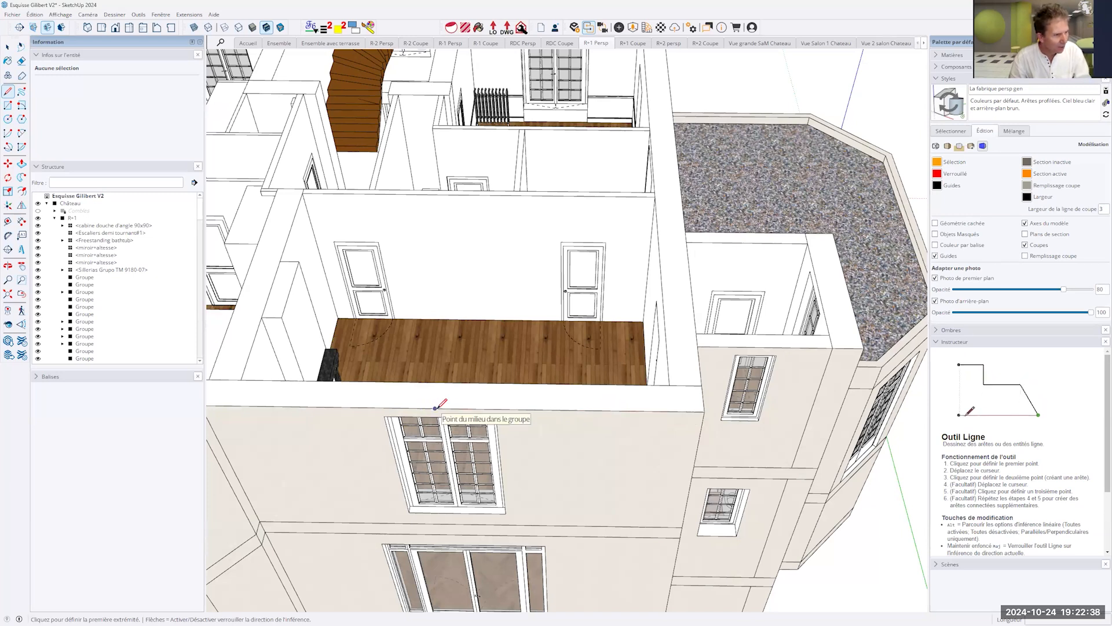
middle_drag(501, 404, 390, 404)
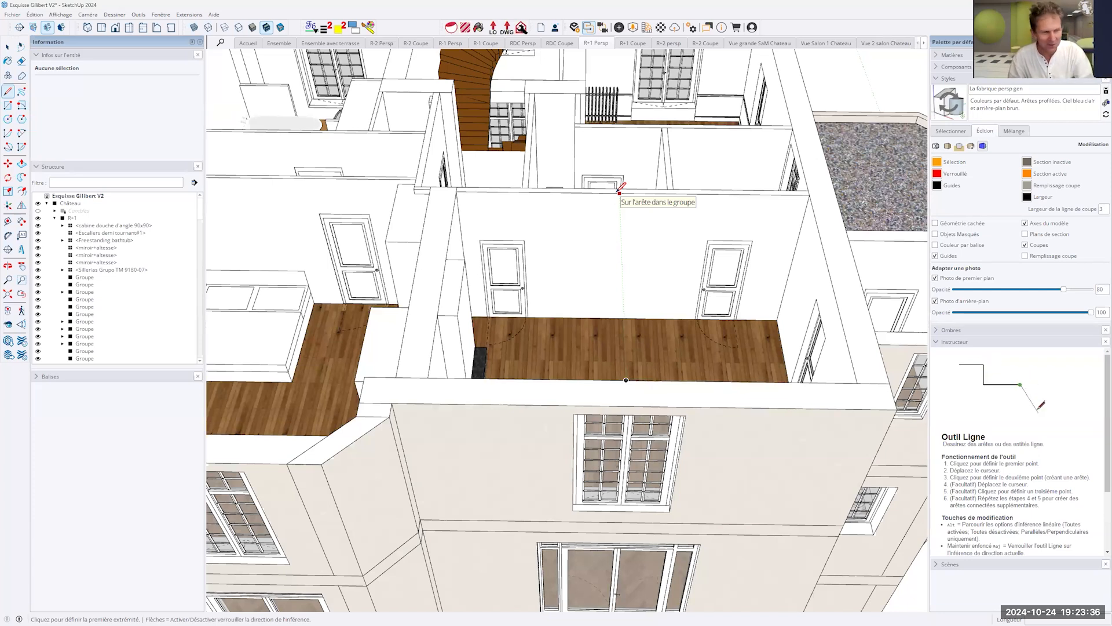
- Check the Line tool's snap points along the top edge of the room's rear partition wall, without drawing a line
scroll(606, 213, up, 5)
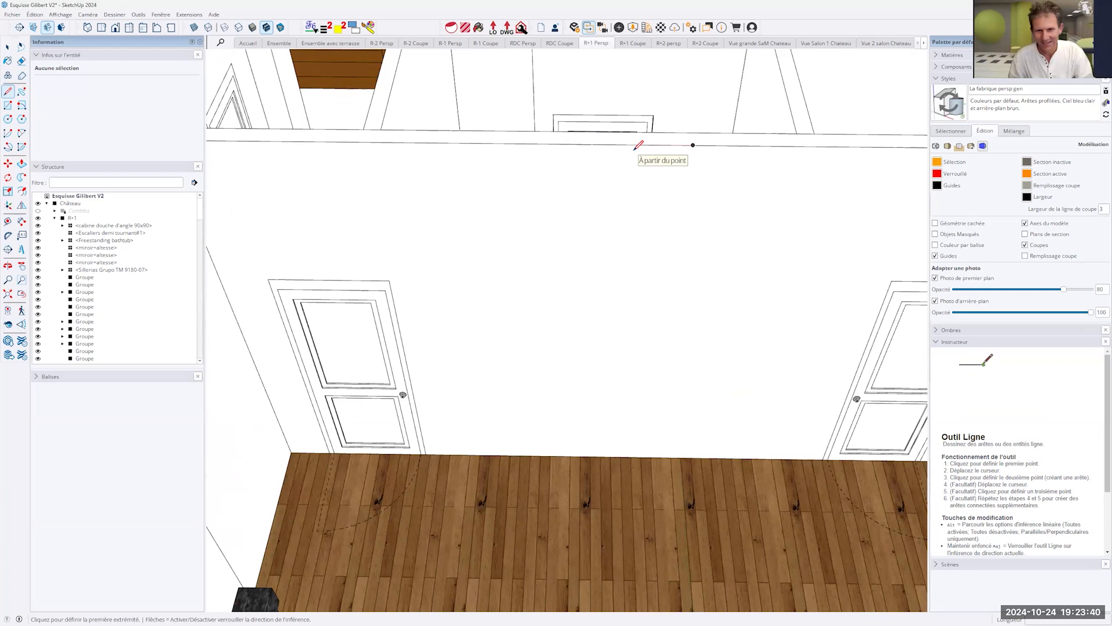
scroll(638, 145, up, 3)
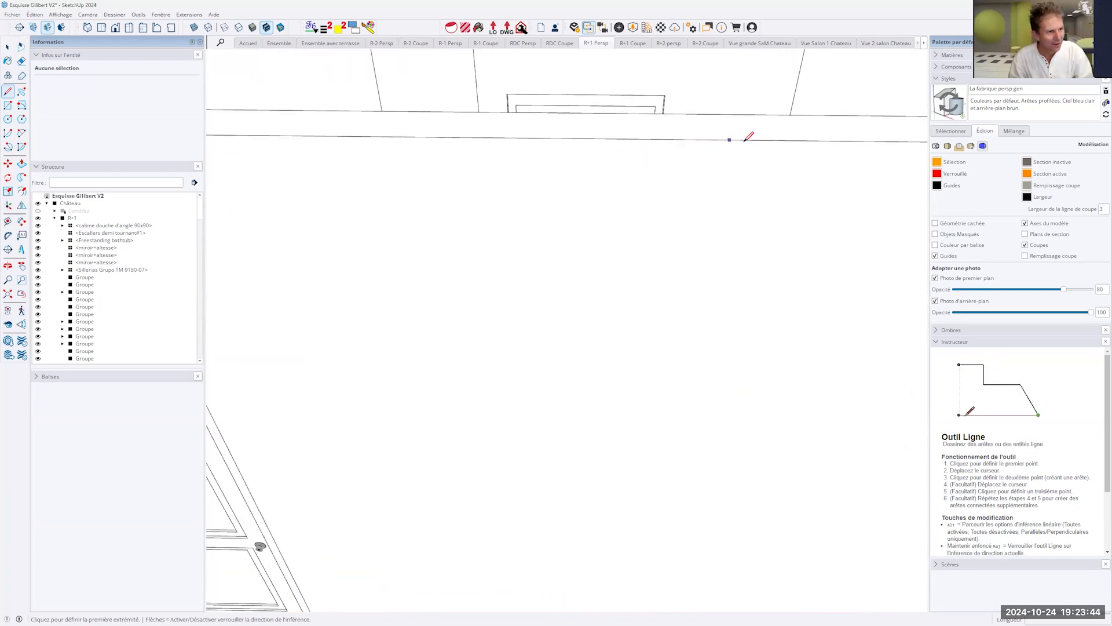
scroll(715, 139, up, 1)
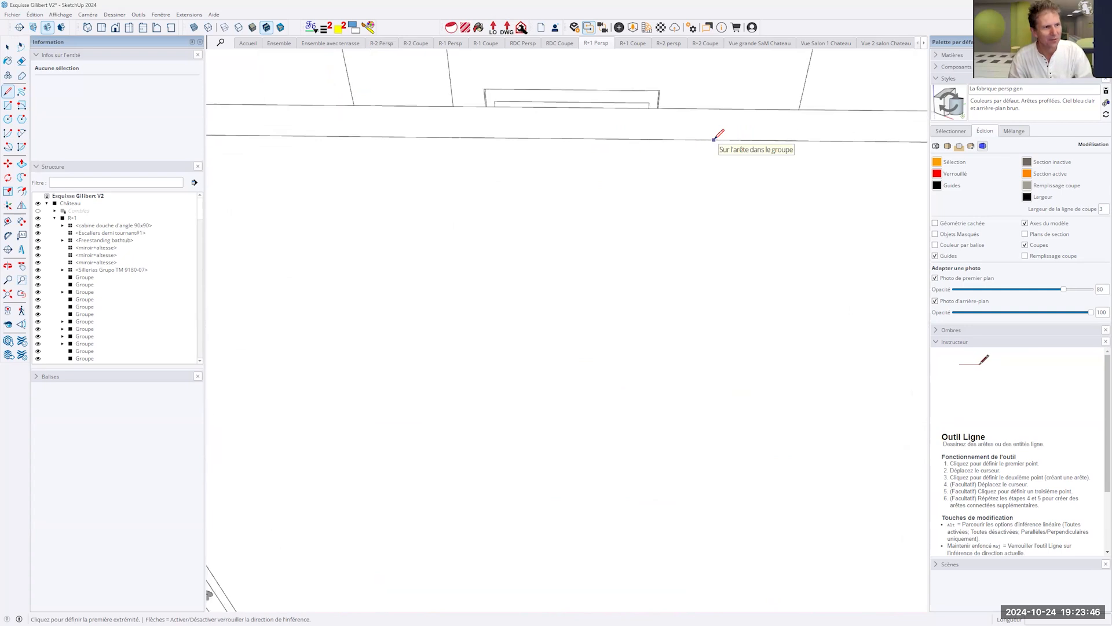
scroll(715, 139, up, 1)
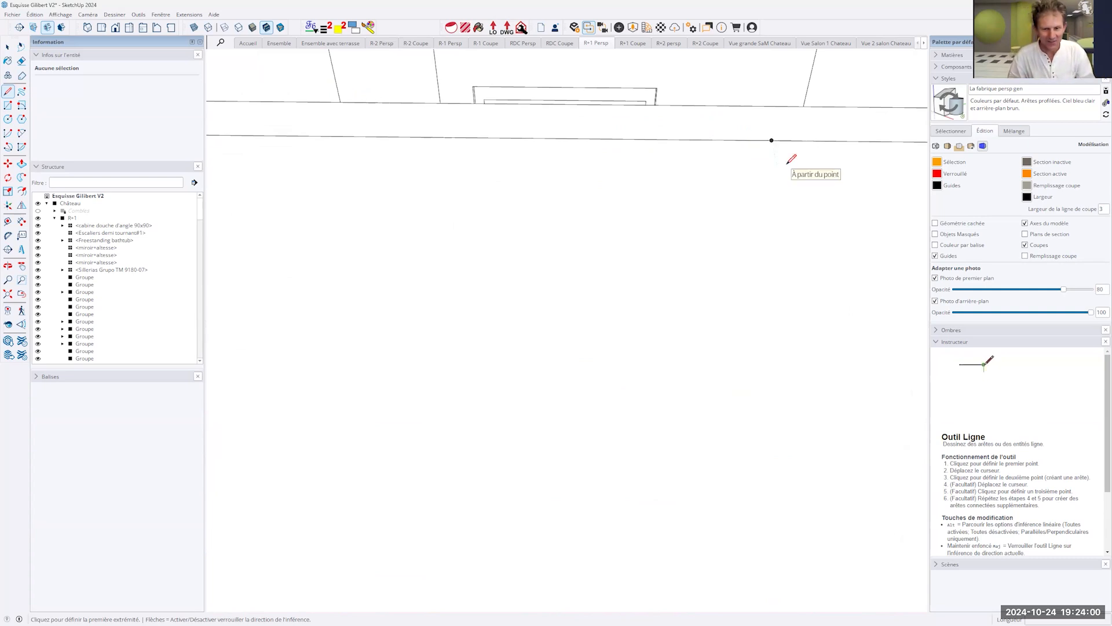
scroll(788, 158, down, 6)
scroll(777, 164, down, 8)
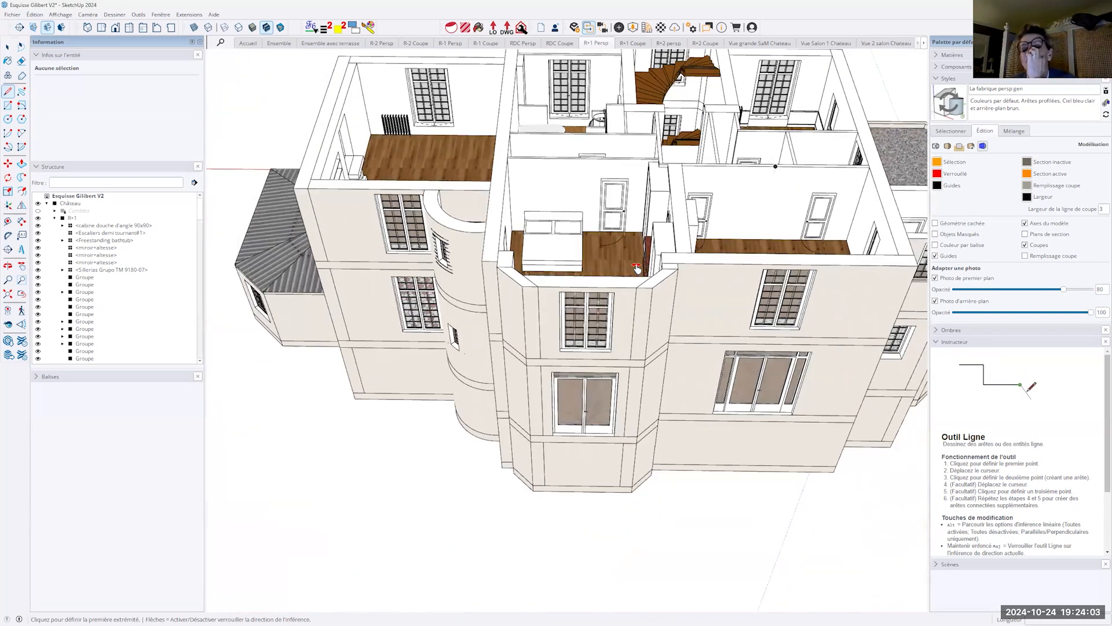
middle_drag(777, 164, 826, 398)
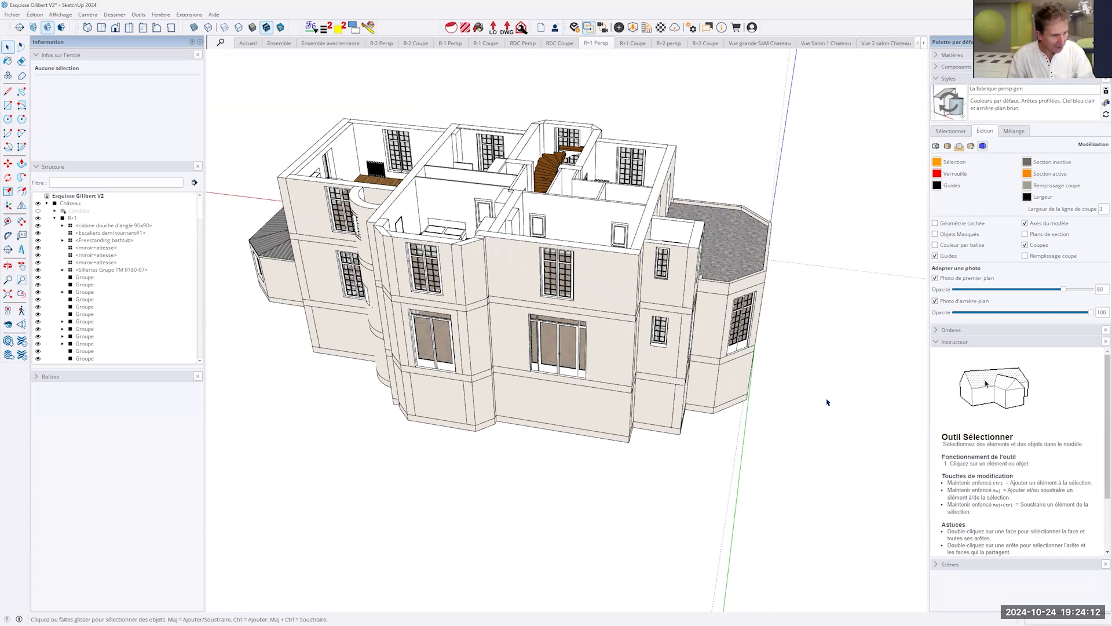
- Draw a rectangle of about 13 m² on the ground beside the château
key(r)
click(788, 406)
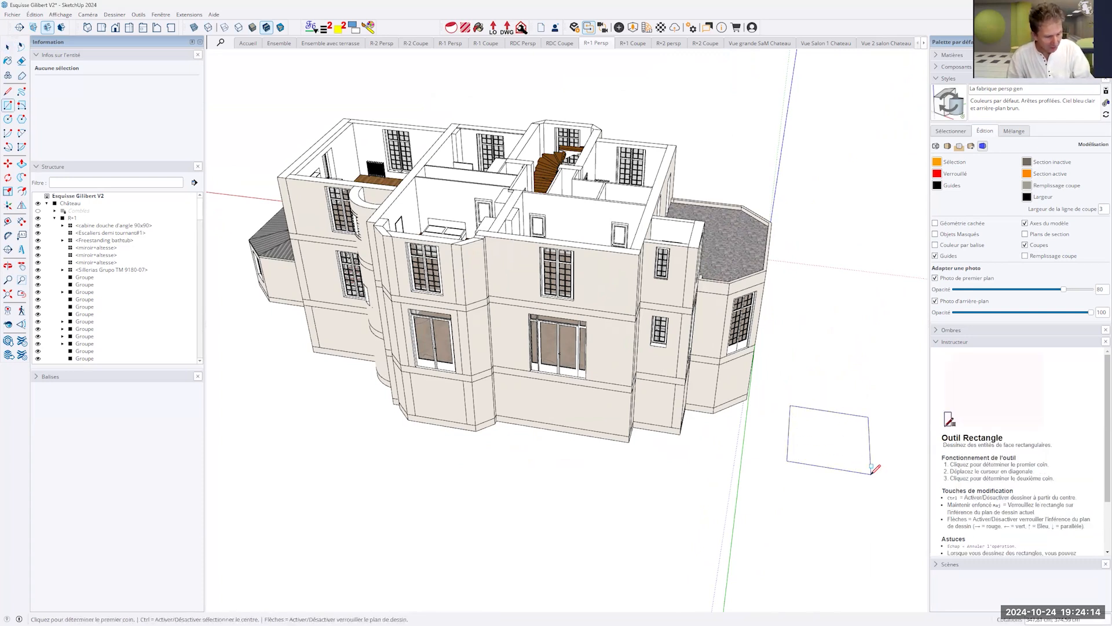
click(872, 467)
- Push/Pull the rectangle up to the height of the corner turret's roof tip, using the Ensemble avec terrasse scene to reference it
key(p)
click(828, 456)
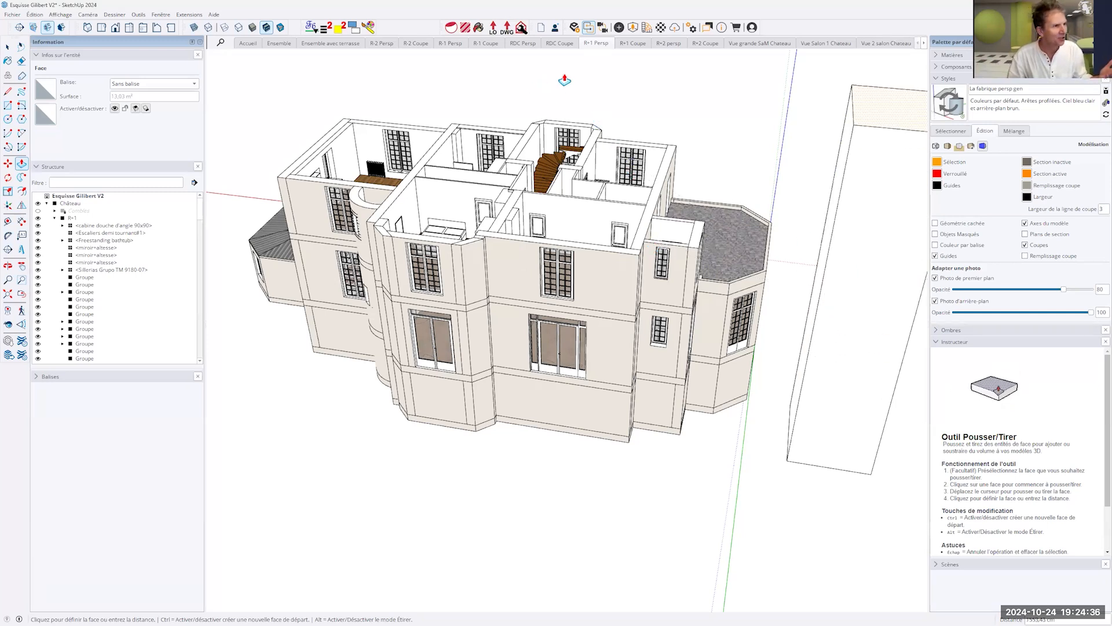
click(328, 43)
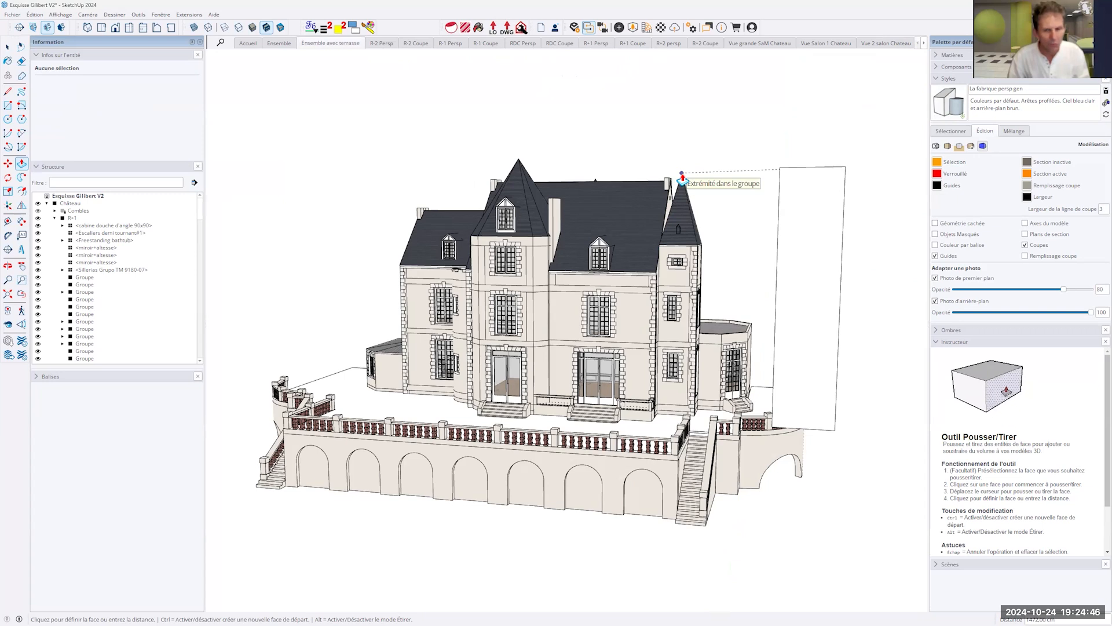
middle_drag(682, 172, 698, 188)
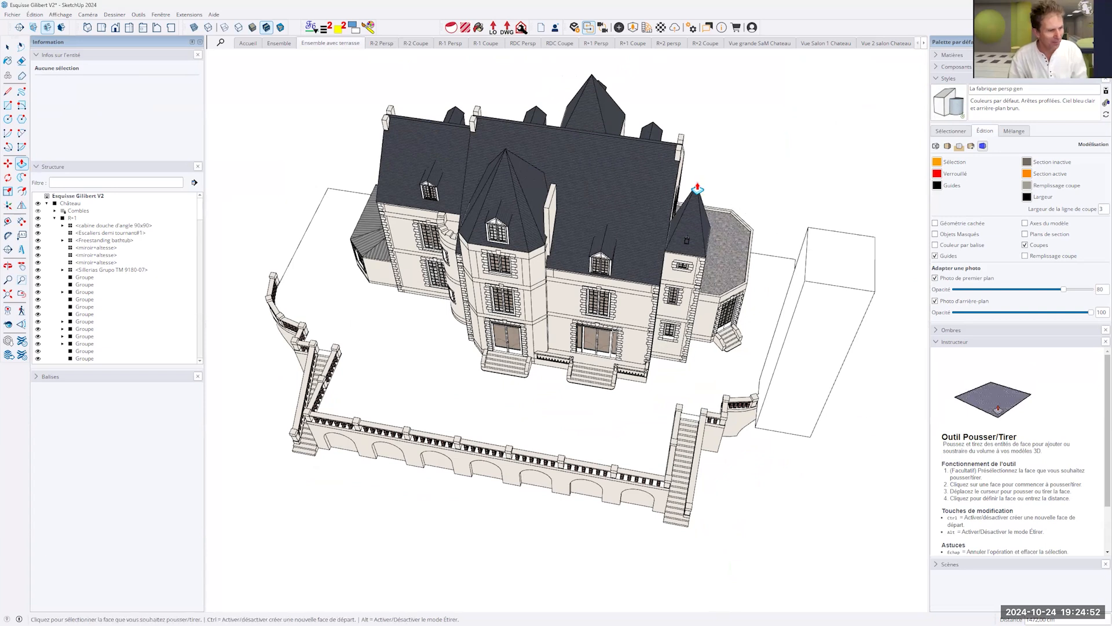
- Push/Pull the box's bottom face down to the level of an endpoint at the château's base
key(space)
middle_drag(820, 412, 675, 198)
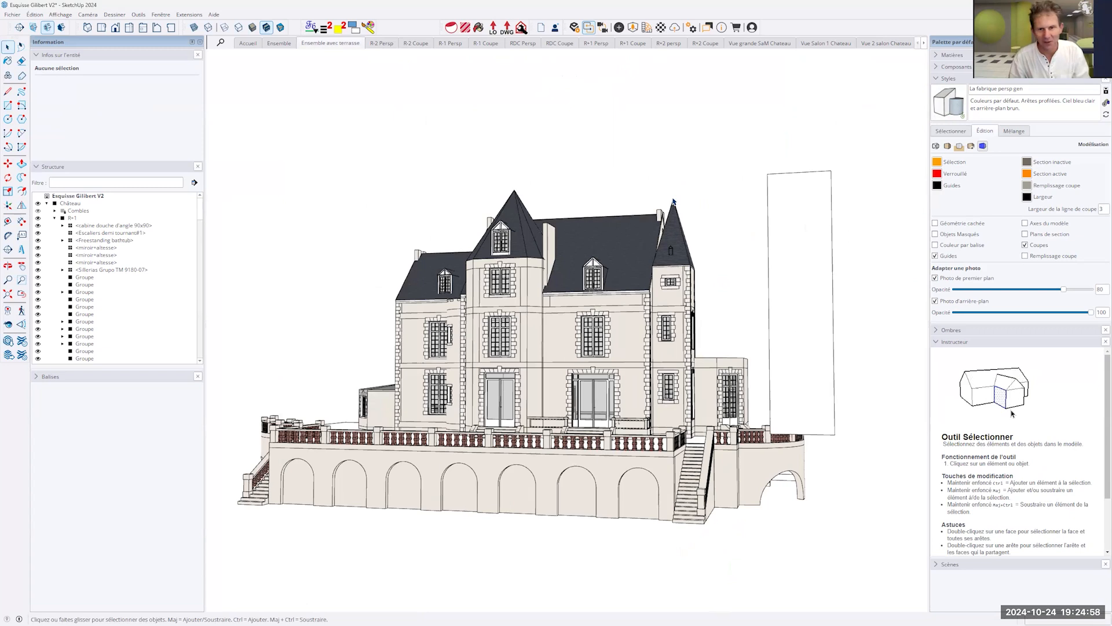
middle_drag(799, 333, 819, 396)
key(p)
click(822, 391)
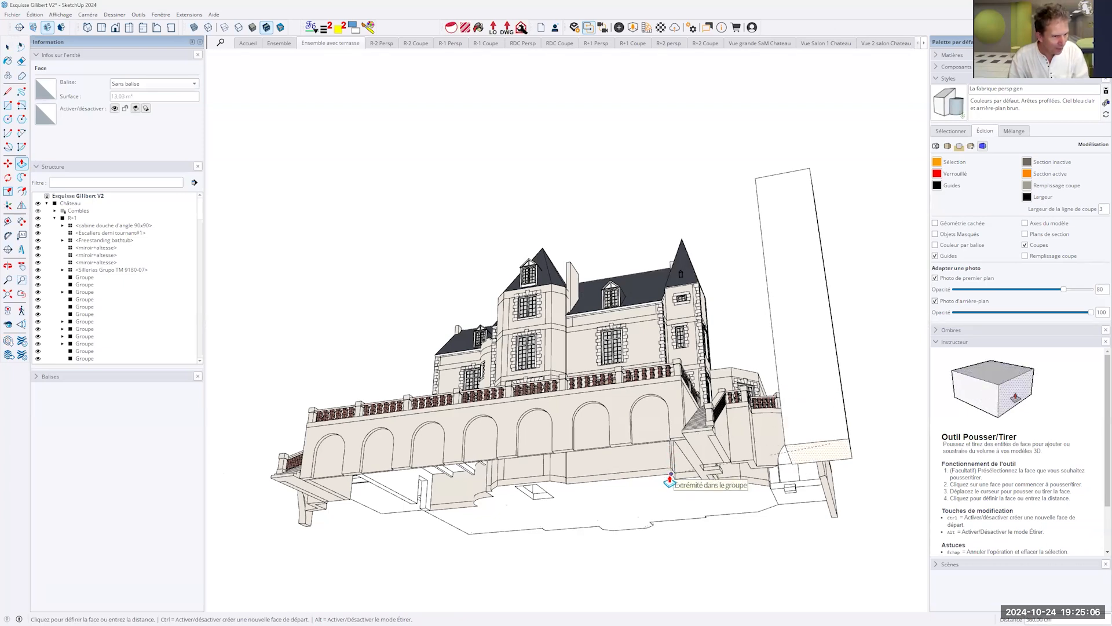
middle_drag(837, 475, 771, 575)
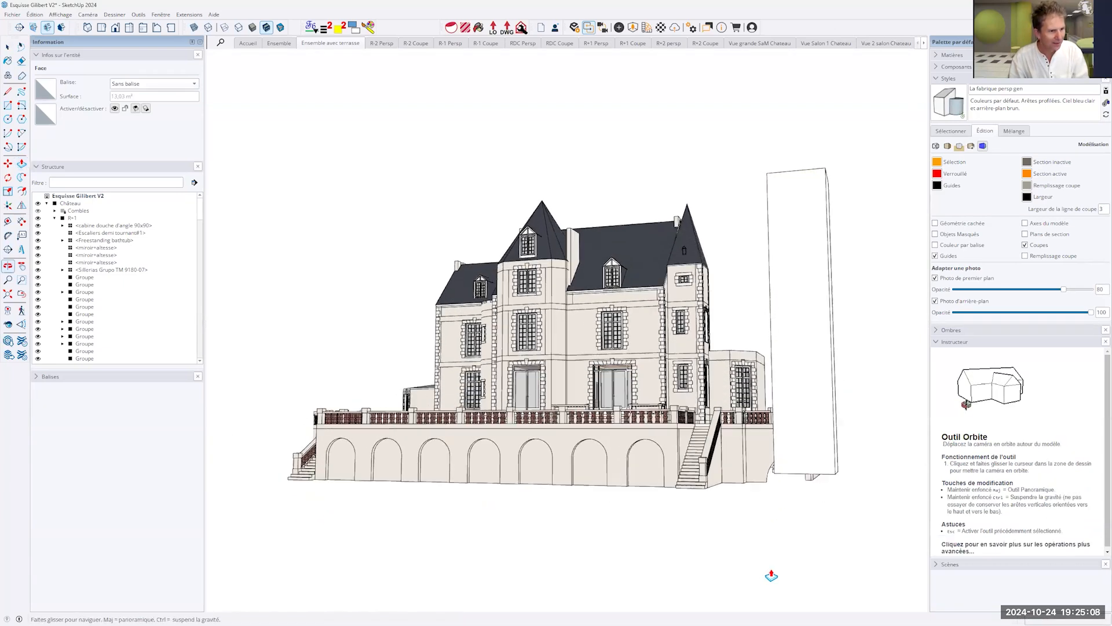
- Measure the full height of the box along its front vertical edge with the Tape Measure
key(t)
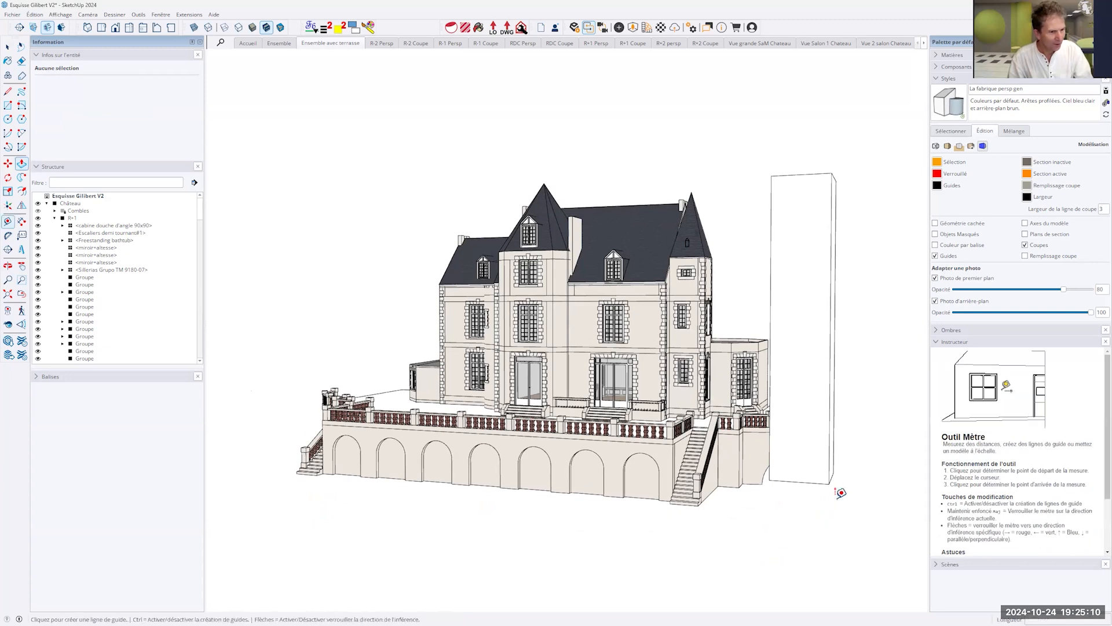
click(830, 481)
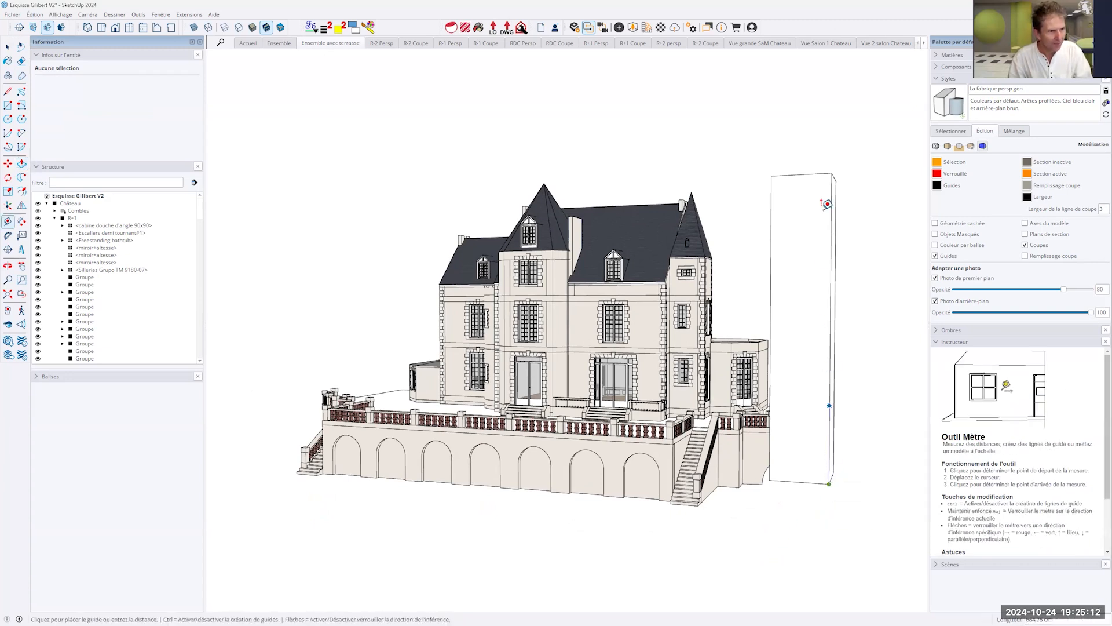
click(833, 172)
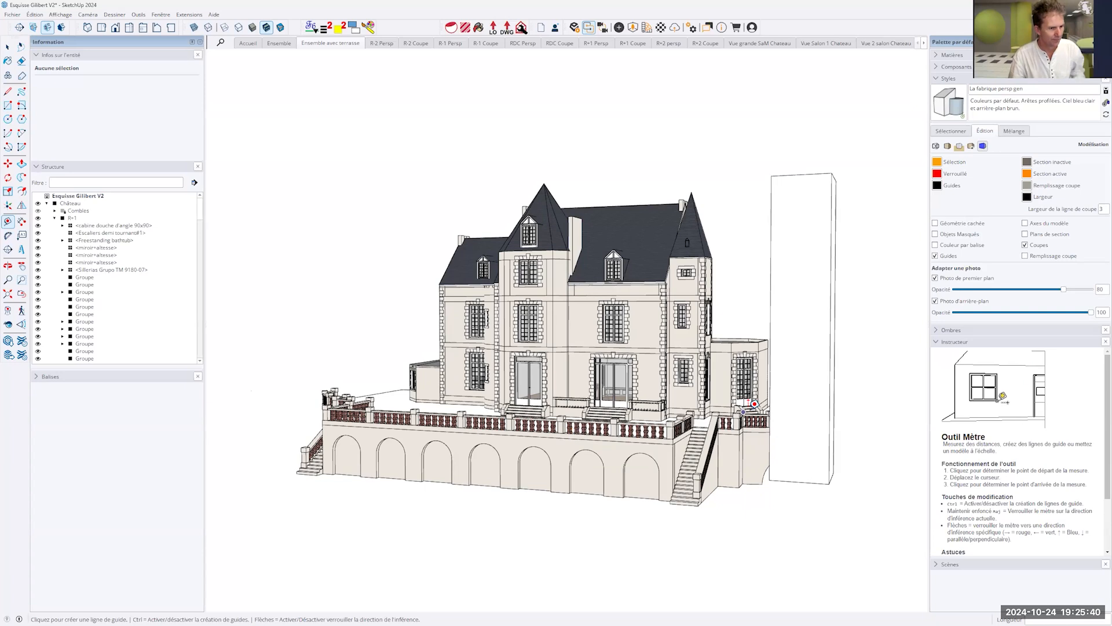
- Select the whole reference box beside the château and delete it
key(space)
double_click(811, 358)
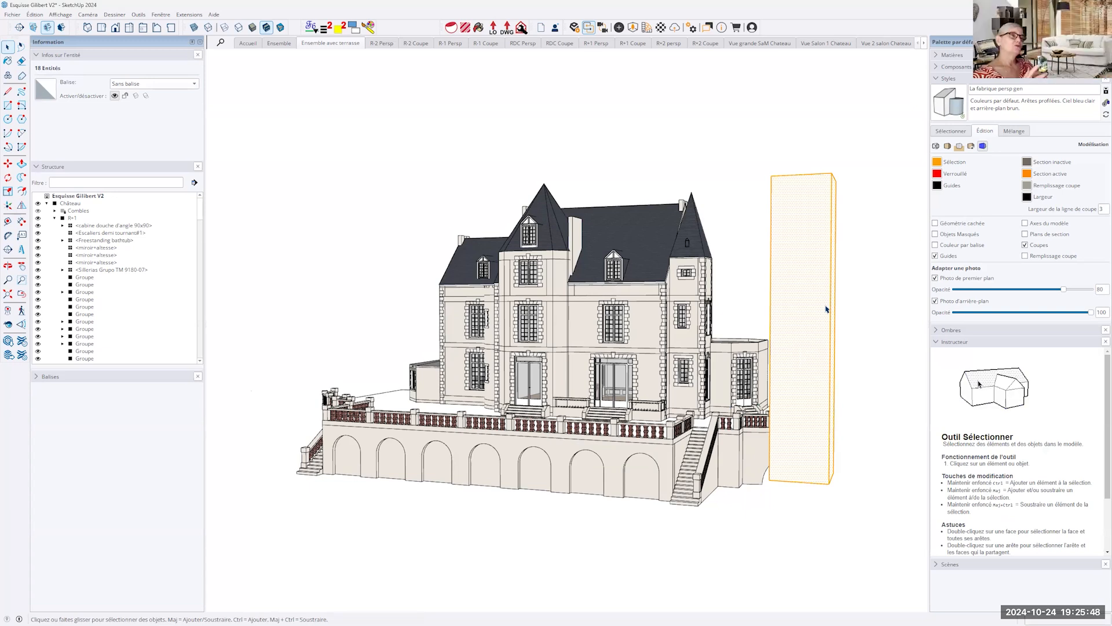
key(Delete)
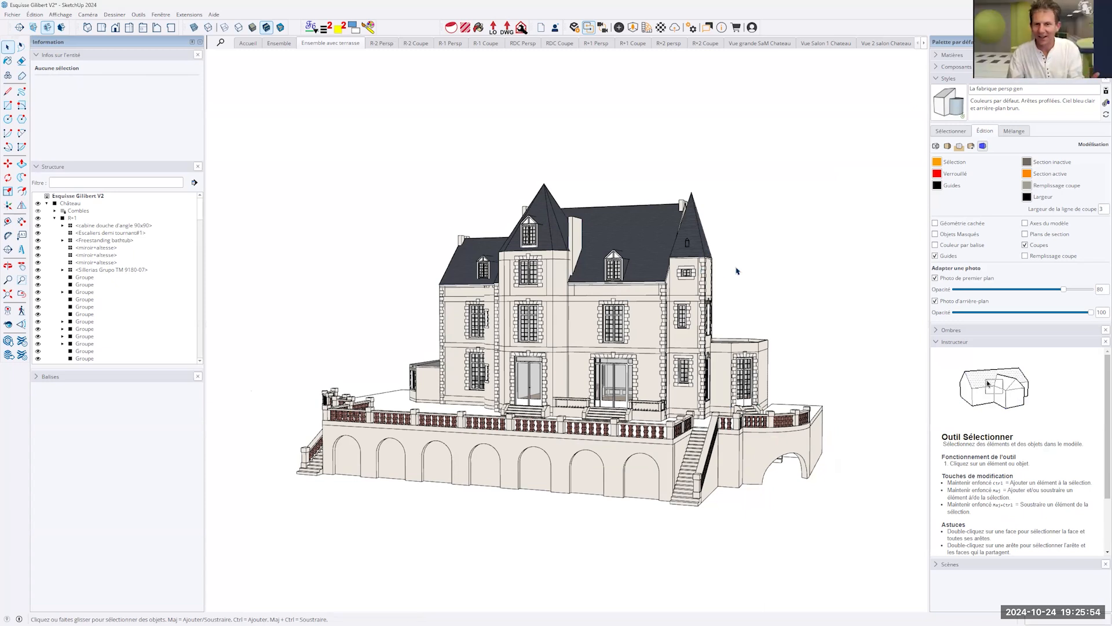
- Examine the château's exterior and terrace from above, from the side and from the front
middle_drag(737, 271, 792, 388)
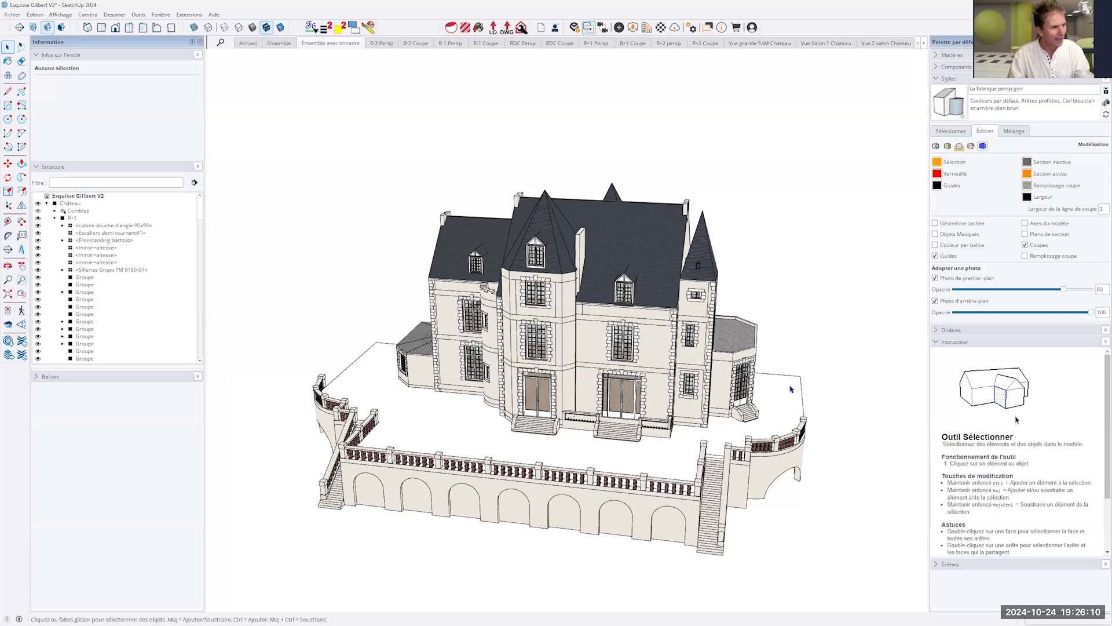
mouse_move(463, 332)
middle_down()
mouse_move(283, 398)
mouse_move(665, 367)
mouse_move(881, 367)
mouse_move(875, 431)
mouse_move(732, 428)
middle_up()
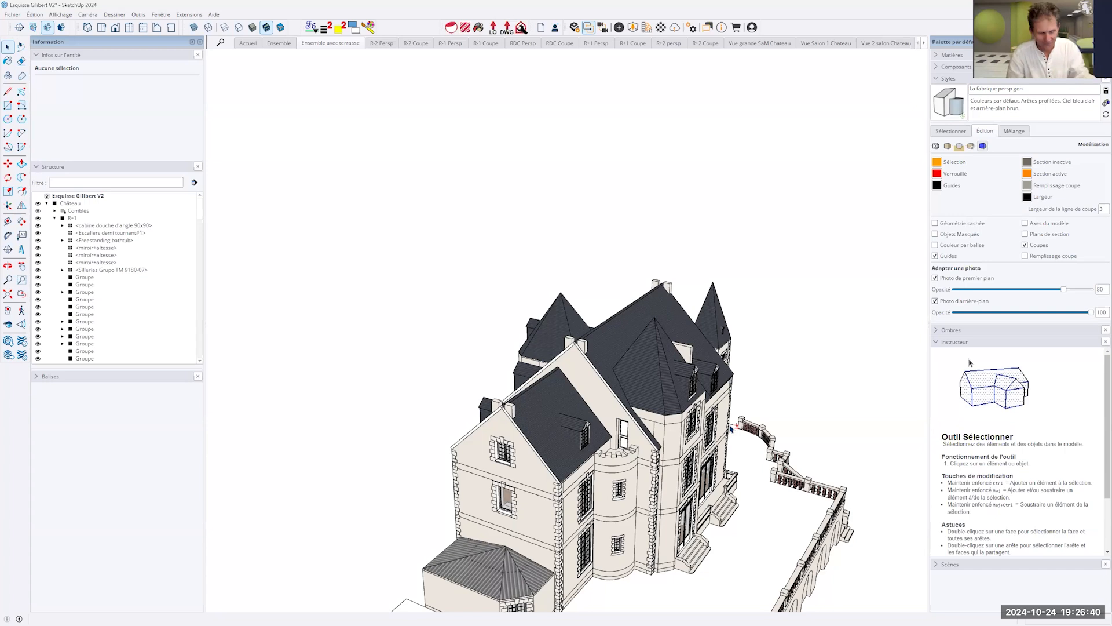
middle_drag(731, 428, 572, 452)
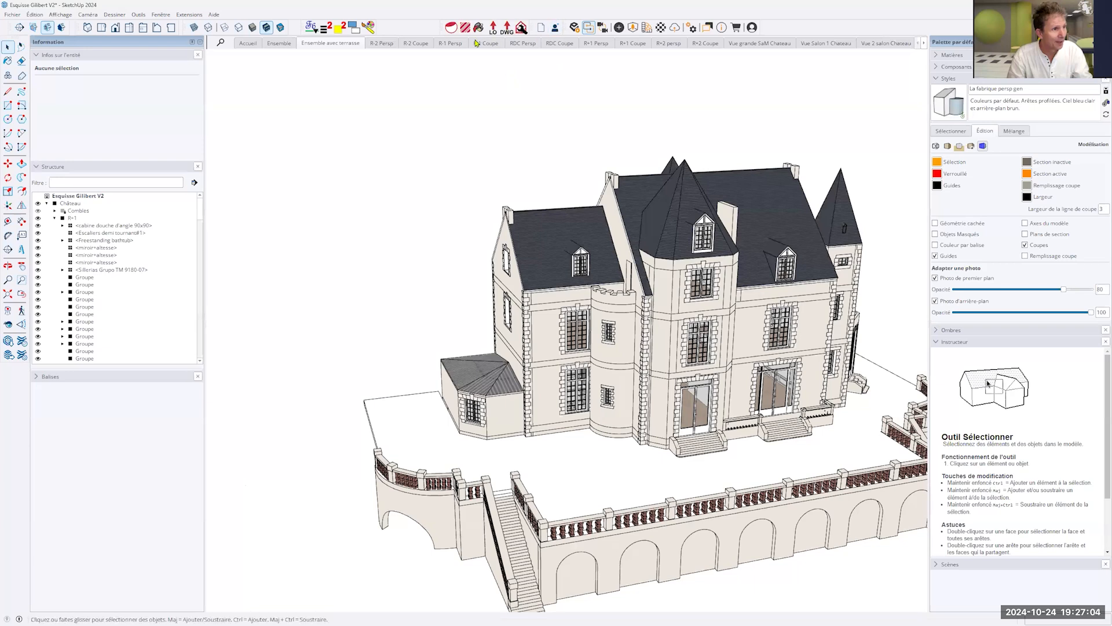
- Show the R+1 Persp scene and examine the walls around the winding staircase and neighbouring bathroom
click(597, 46)
middle_drag(264, 333, 307, 197)
scroll(311, 187, up, 5)
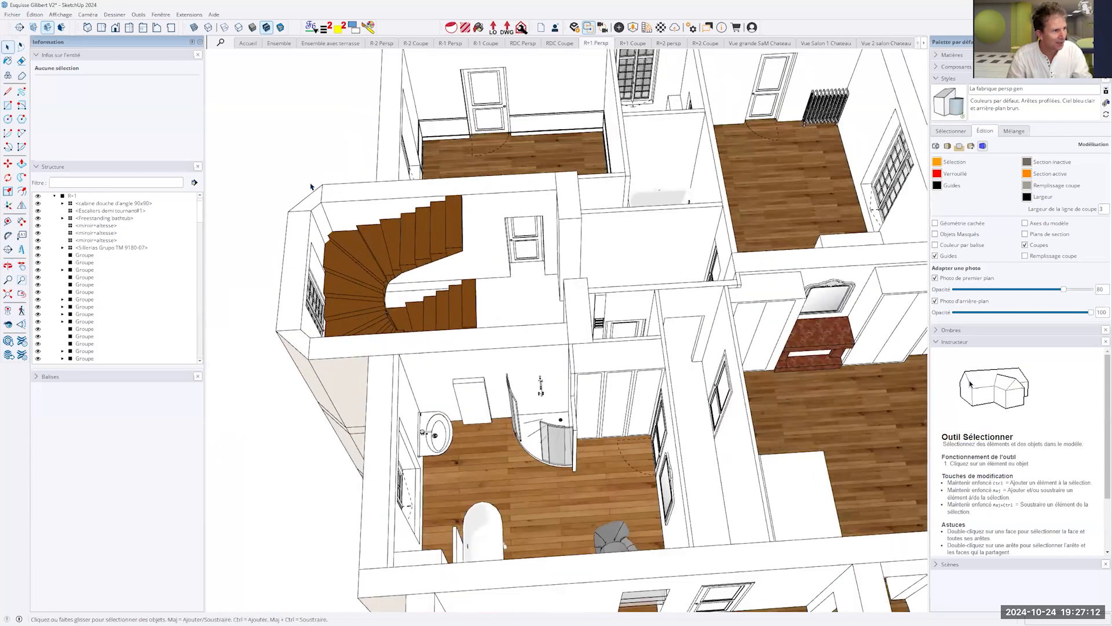
scroll(325, 216, up, 3)
scroll(392, 278, up, 5)
middle_drag(532, 318, 621, 355)
scroll(553, 241, down, 5)
shift+middle_drag(499, 217, 496, 218)
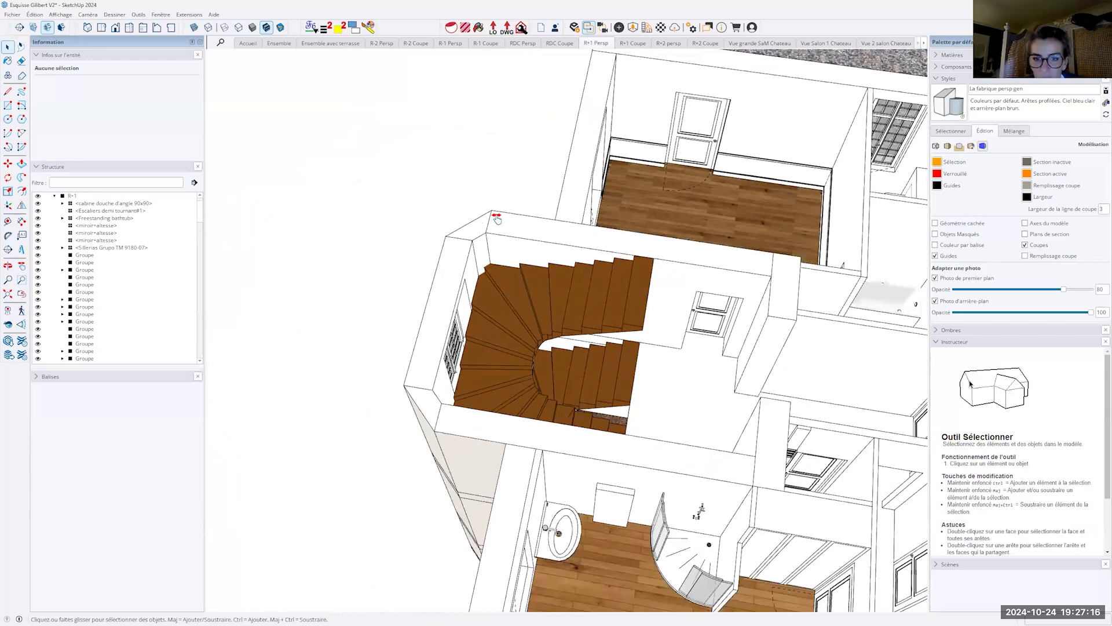
scroll(517, 281, down, 8)
shift+middle_drag(582, 426, 561, 360)
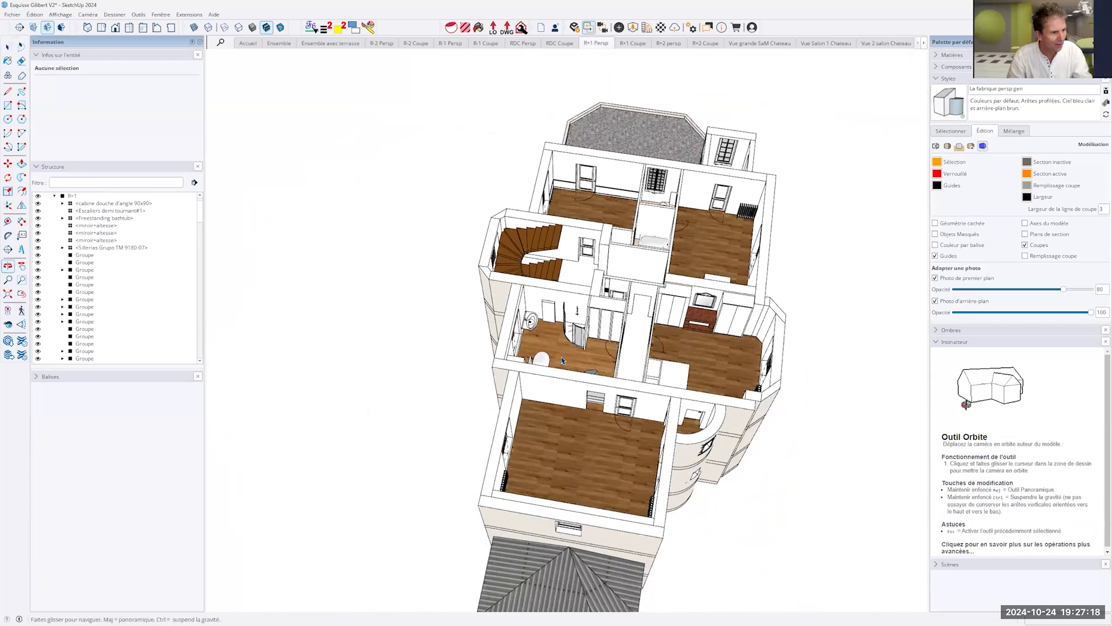
- Examine the slanted wall corner beside the radiator inside the bedroom's bay on the R+1 floor
scroll(767, 415, up, 10)
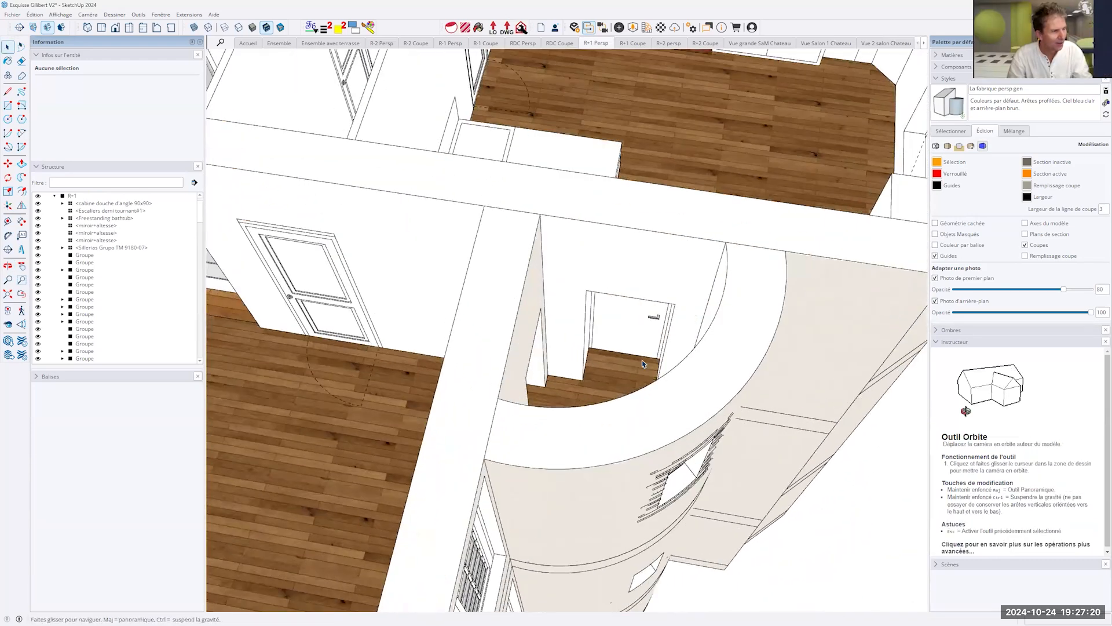
mouse_move(643, 364)
middle_down()
mouse_move(534, 377)
mouse_move(489, 326)
mouse_move(742, 368)
mouse_move(752, 316)
mouse_move(571, 280)
middle_up()
scroll(738, 364, down, 12)
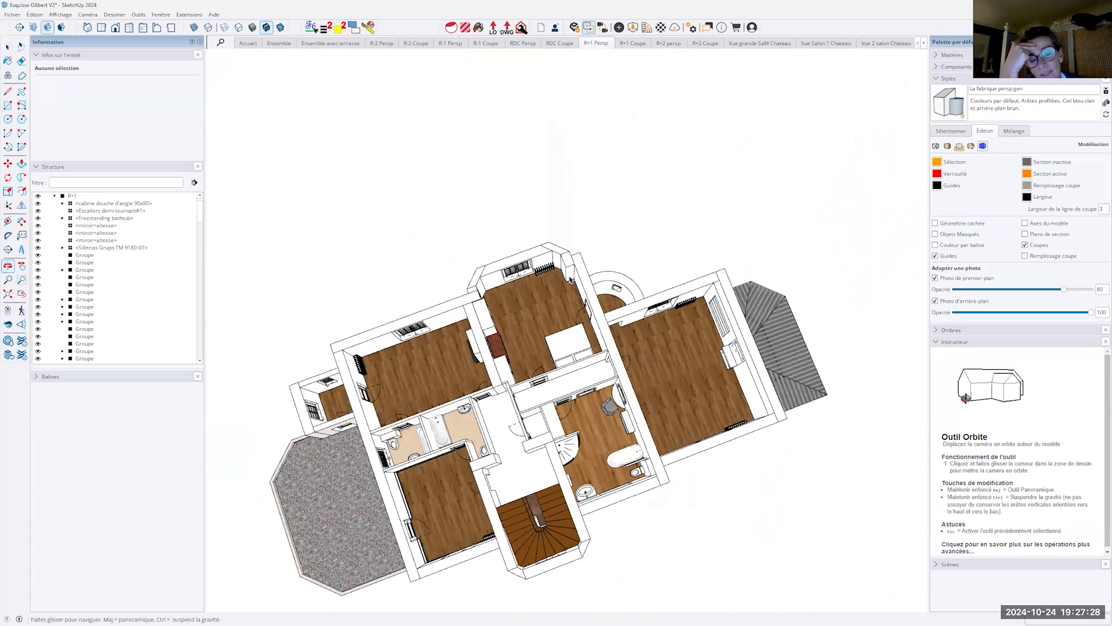
scroll(573, 279, up, 10)
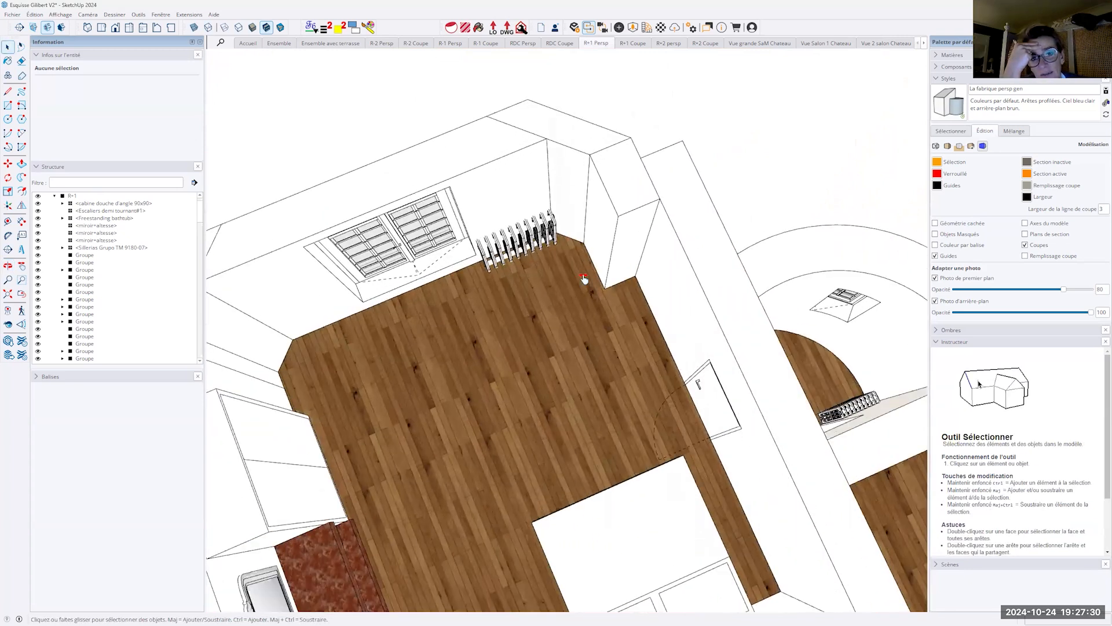
scroll(580, 348, up, 6)
middle_drag(589, 340, 611, 283)
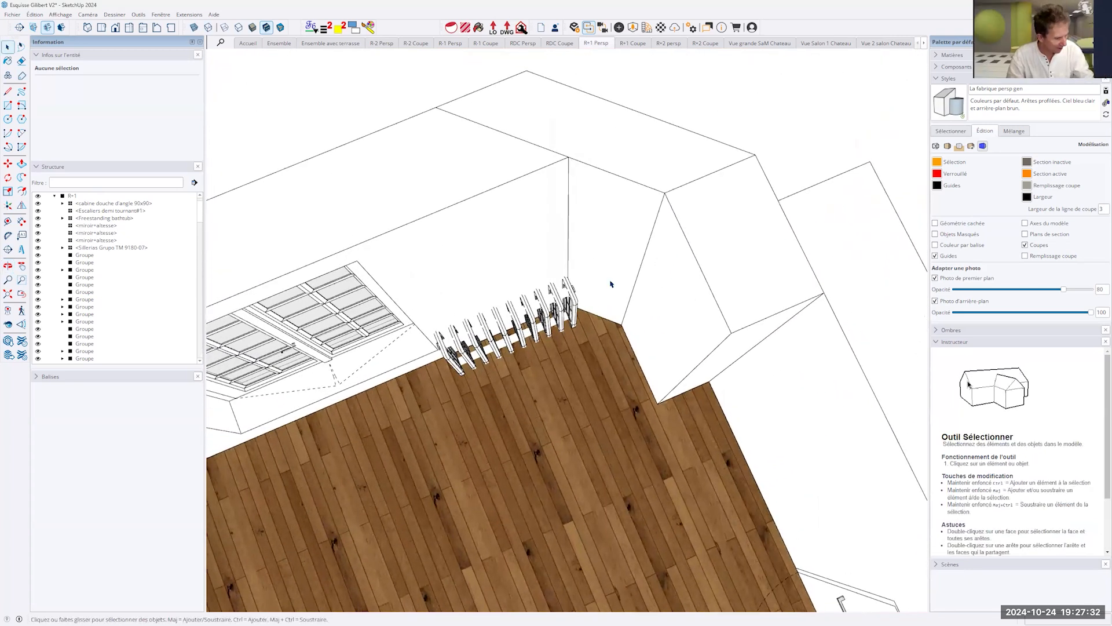
- Draw a small rectangle on the bedroom floor in front of the radiator and extrude it upward into a box
scroll(611, 284, up, 3)
key(r)
click(572, 414)
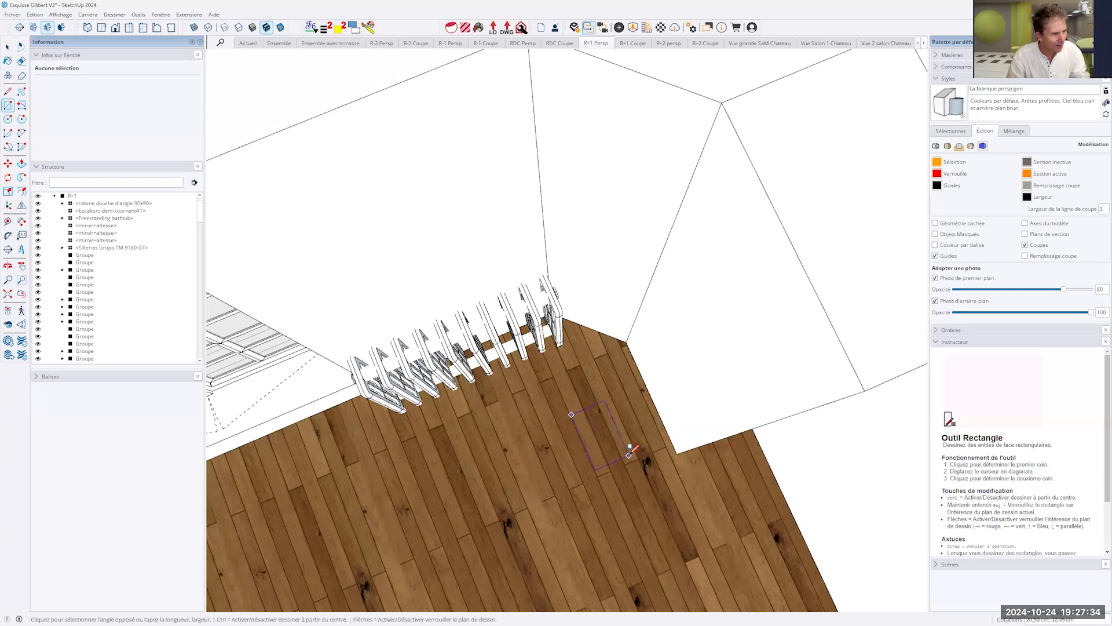
click(631, 454)
key(p)
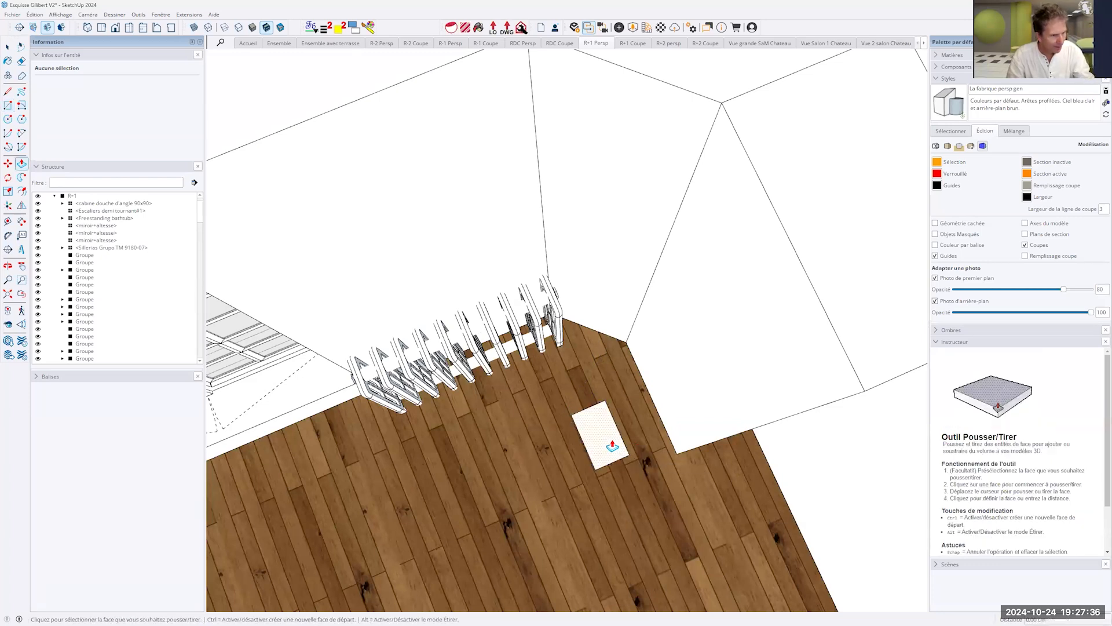
click(601, 434)
click(603, 408)
- Select all of the box's connected faces and edges and make them a group
key(space)
triple_click(603, 408)
key(ctrl+g)
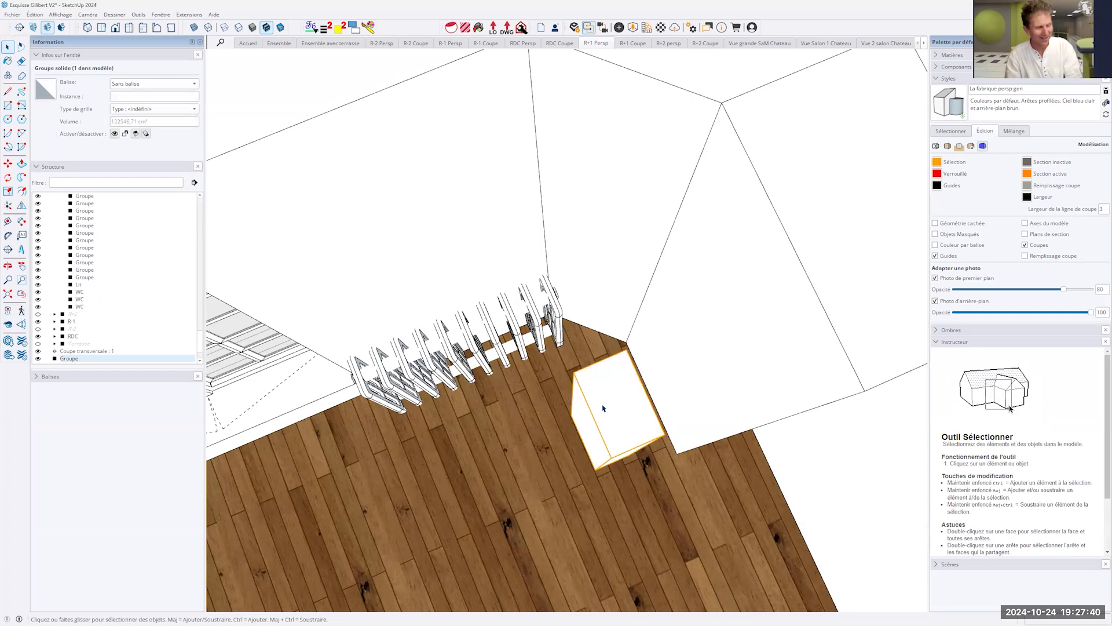
- Select the radiator and the new box in turn to check which group each one belongs to
middle_drag(696, 409, 512, 218)
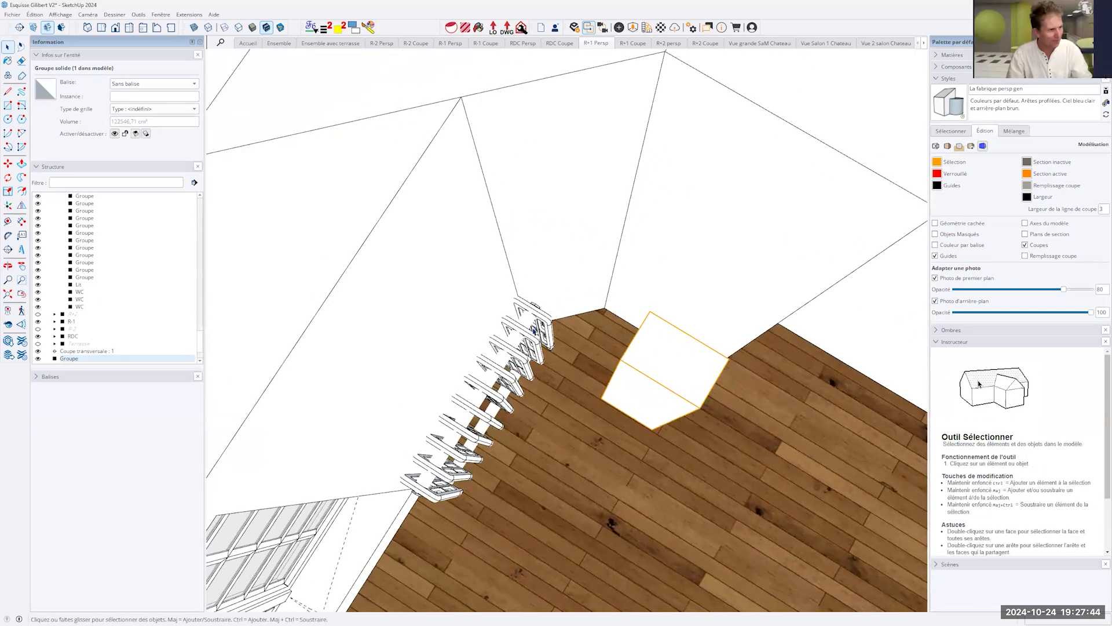
click(534, 341)
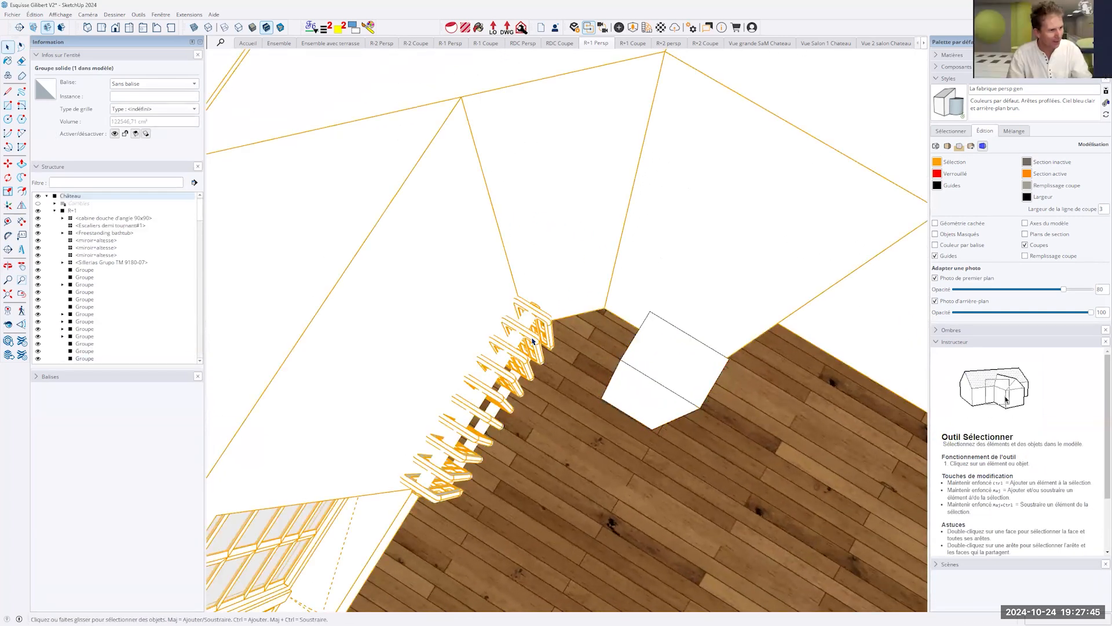
click(659, 345)
click(512, 344)
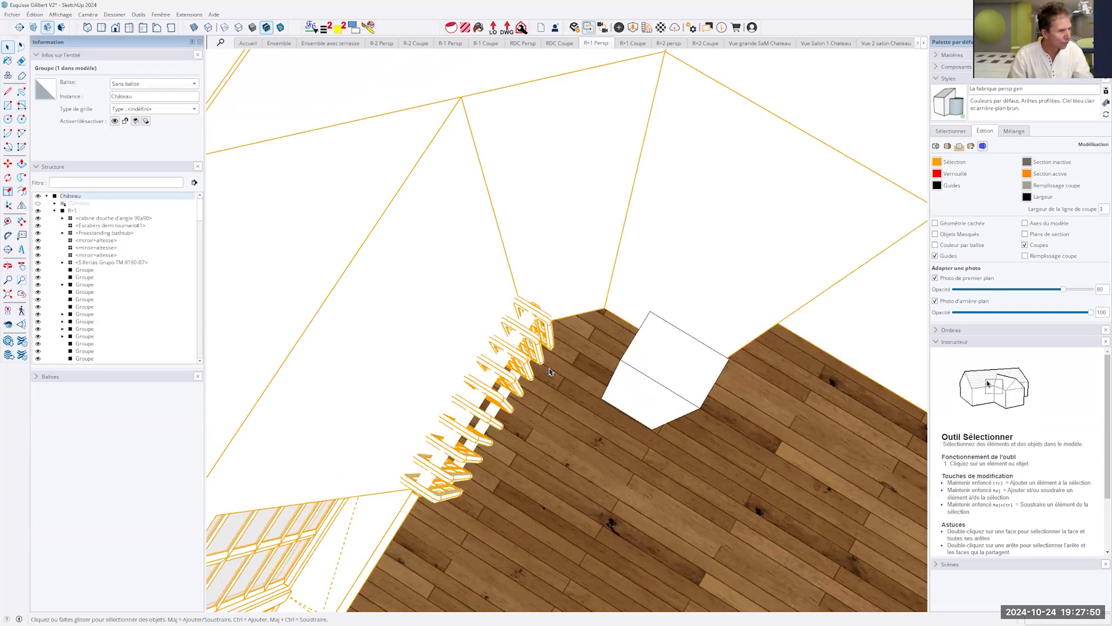
double_click(510, 360)
double_click(510, 359)
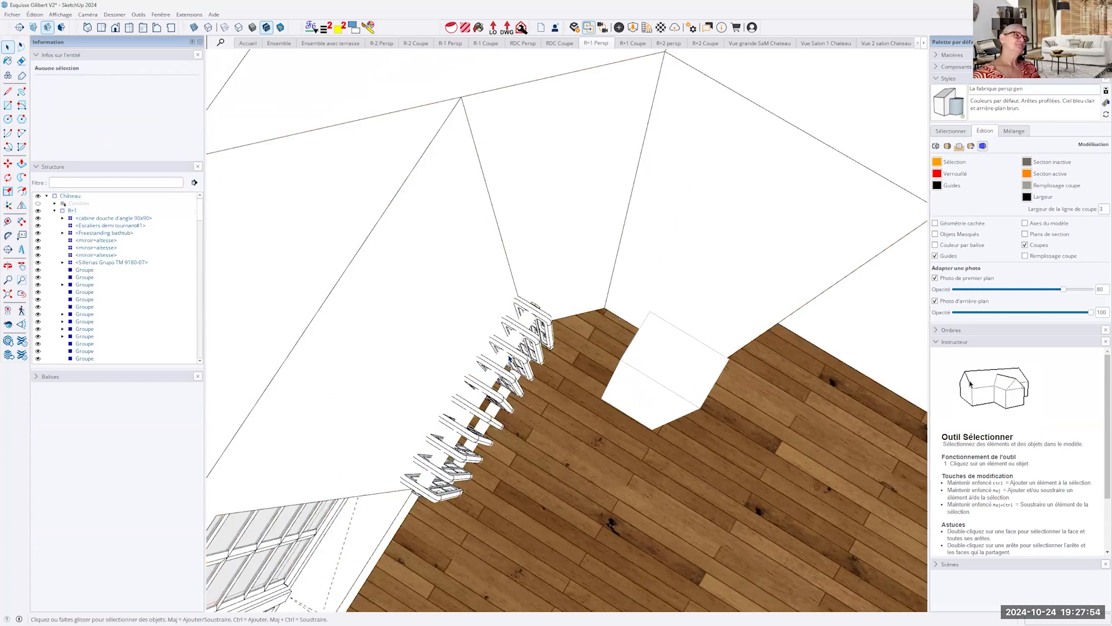
click(510, 359)
click(579, 446)
key(Escape)
key(Escape)
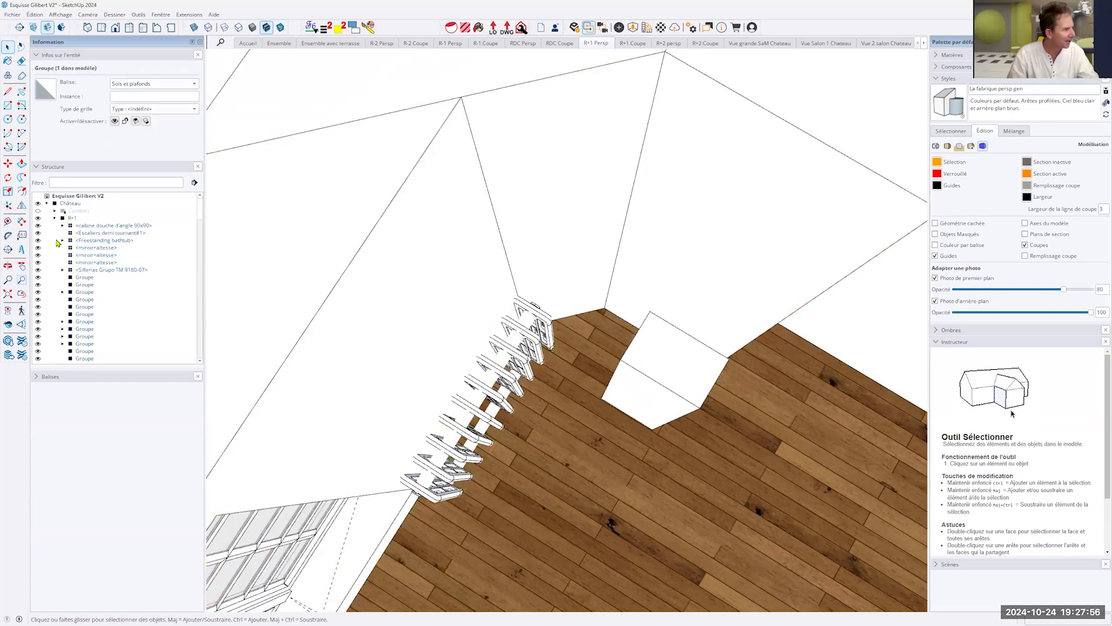
- Expand the La Fabrique tag folder and hide the Radiateur tag
click(37, 377)
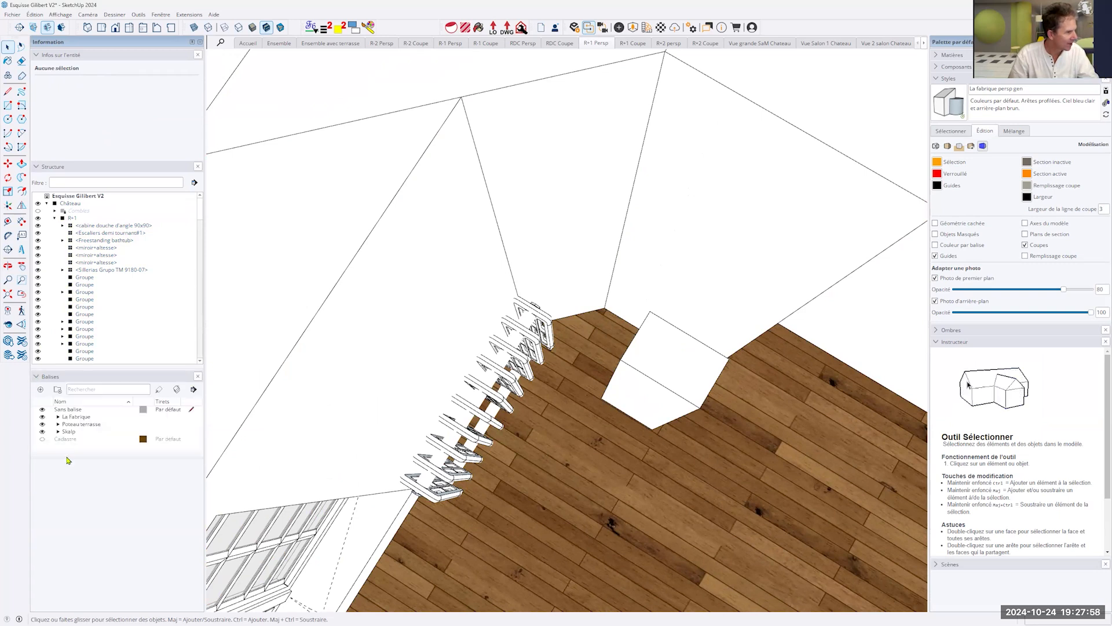
click(58, 417)
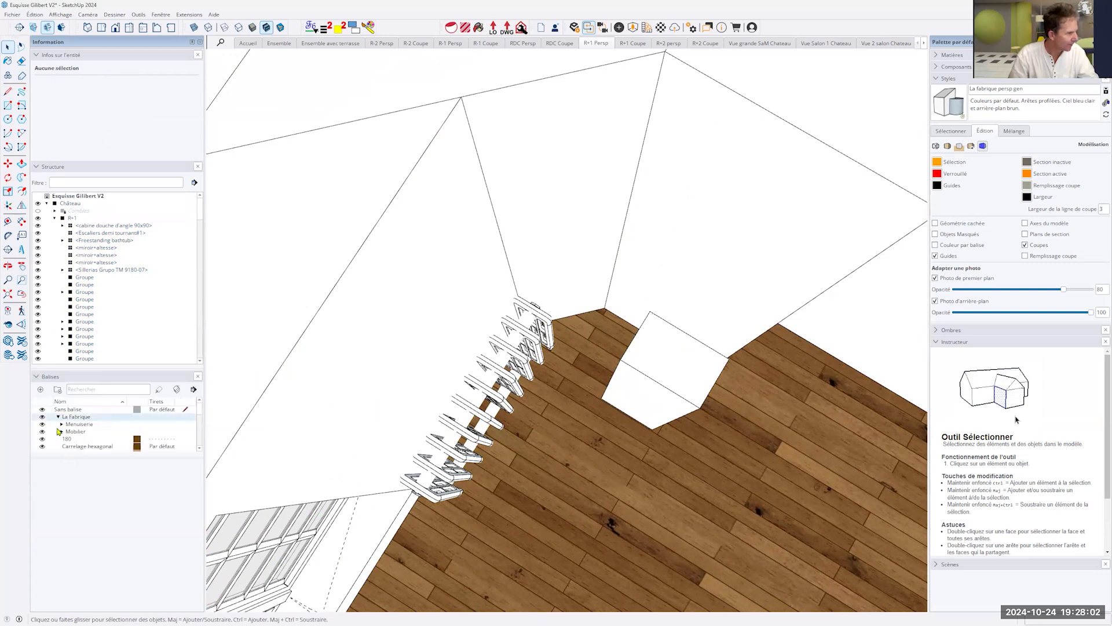
scroll(63, 432, down, 3)
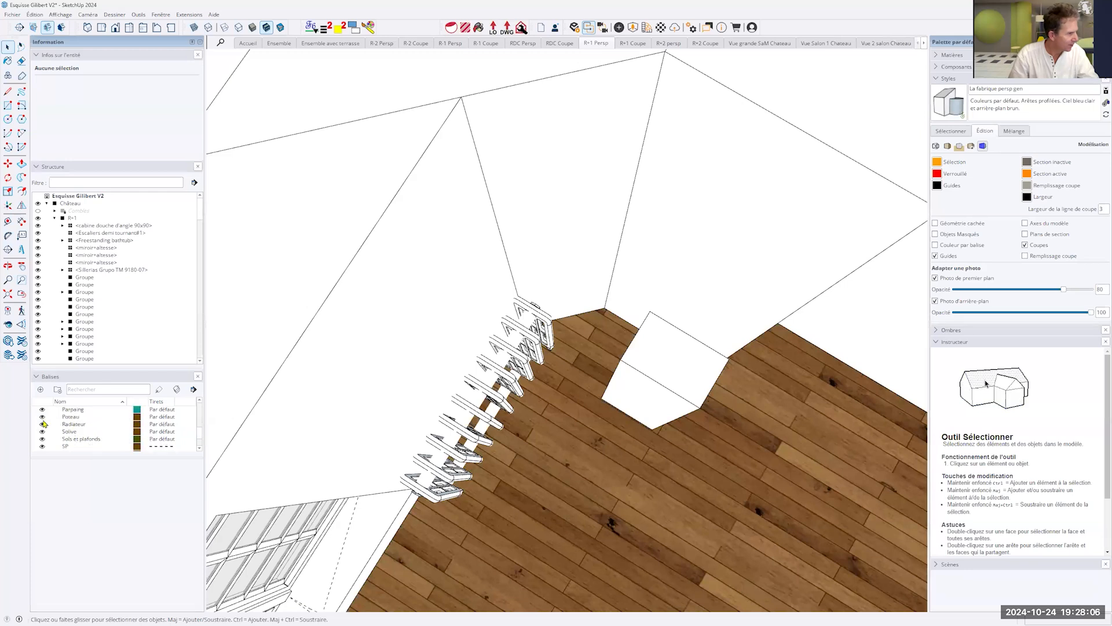
click(42, 424)
- Open the box group, push its side face inward with Push/Pull to make the box narrower, and leave the group
middle_drag(672, 441, 620, 329)
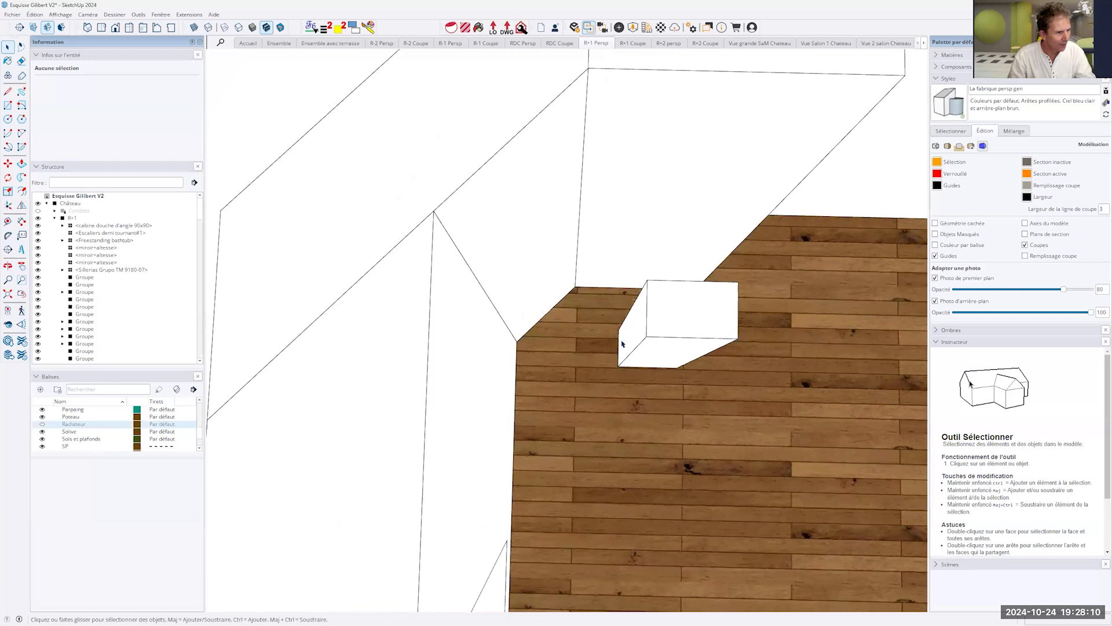
scroll(625, 348, up, 3)
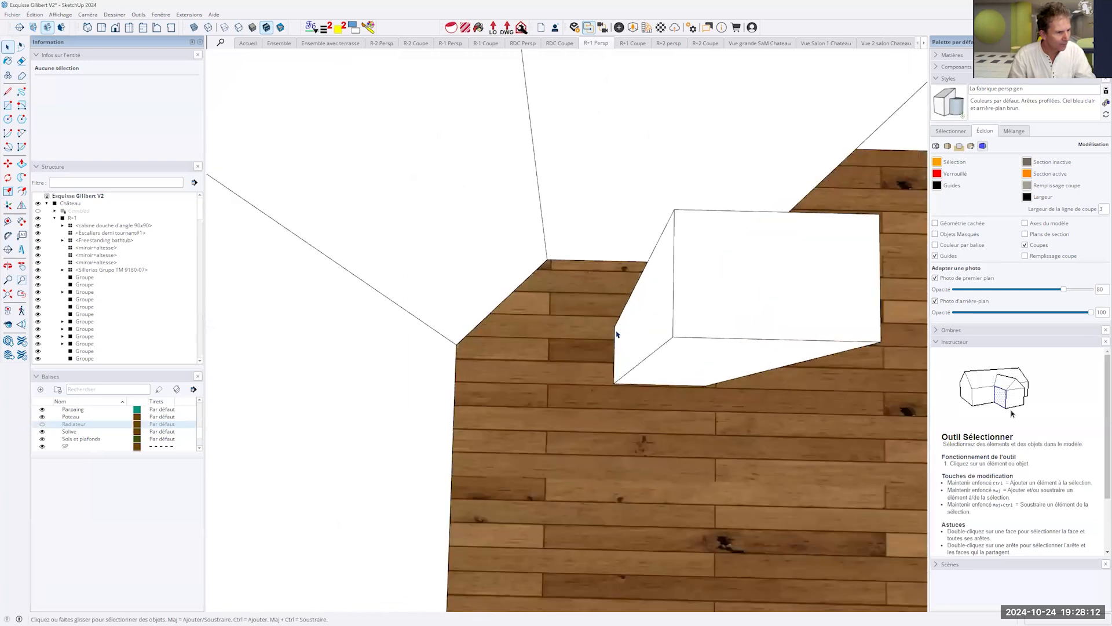
click(617, 334)
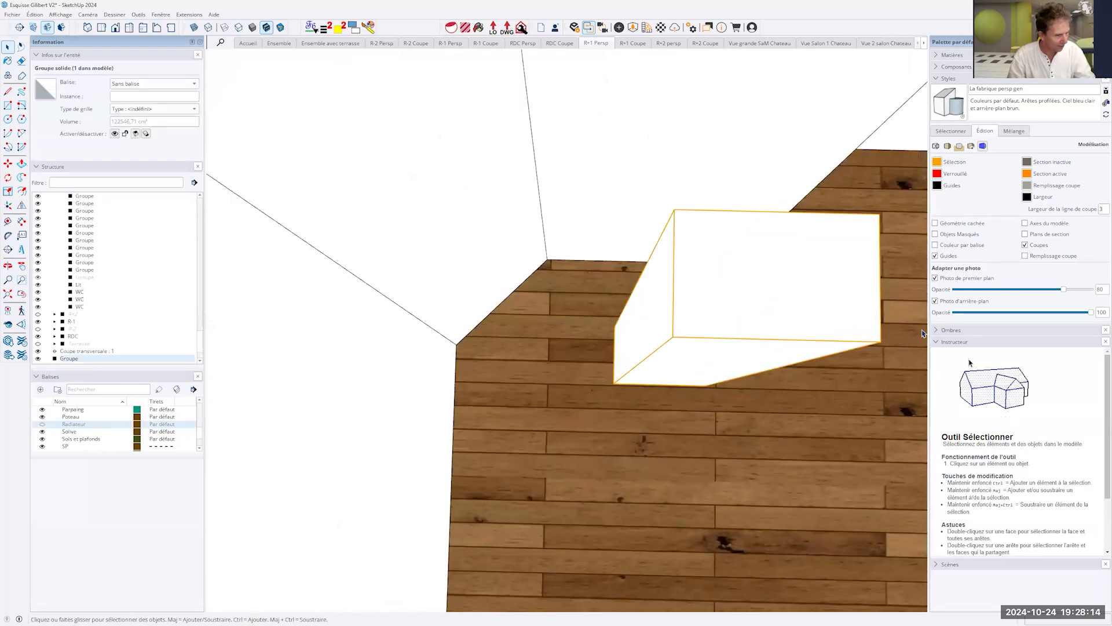
double_click(802, 298)
key(p)
drag(609, 312, 755, 297)
key(space)
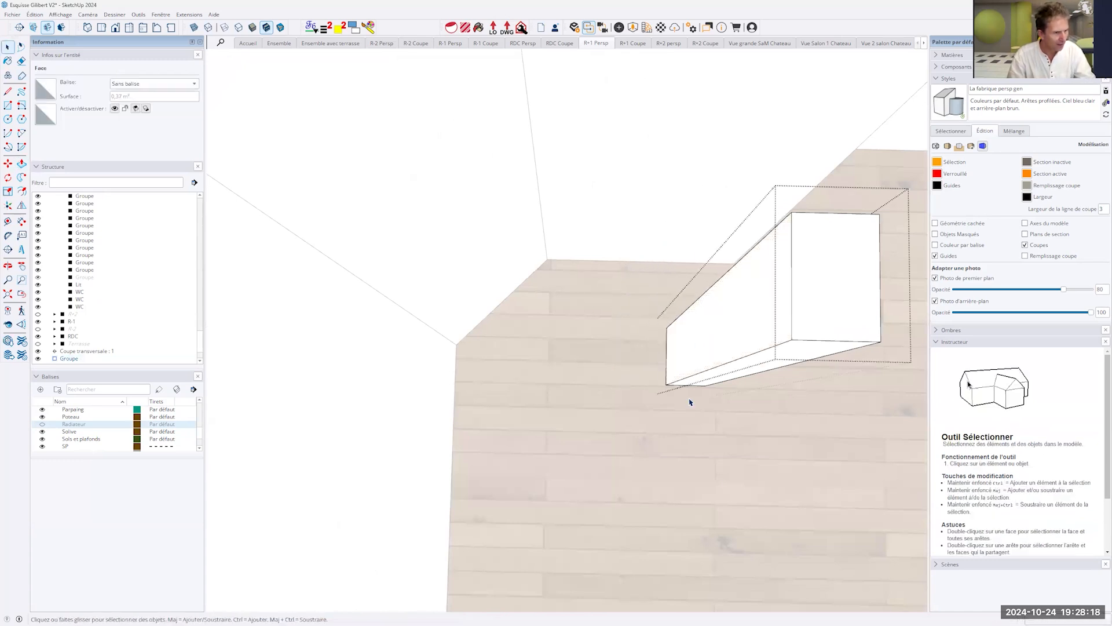
click(713, 447)
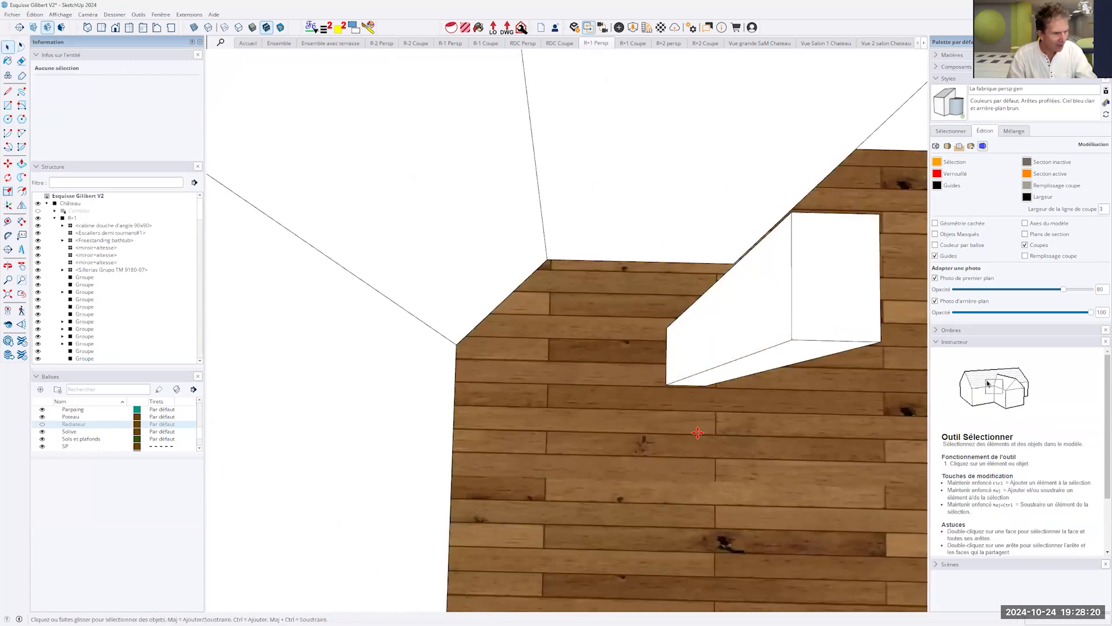
- Move the narrowed box by its bottom corner onto the nearest floor corner of the slanted wall
key(m)
click(666, 322)
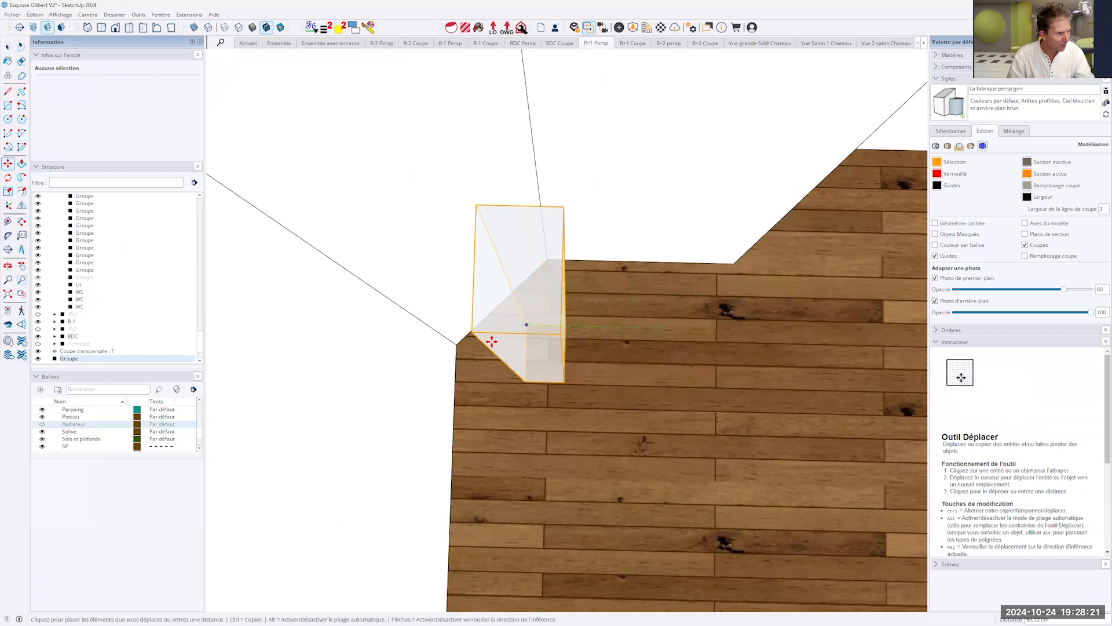
click(458, 343)
- Rotate the box about 45° around its vertical axis using the Move tool's rotation grip
middle_drag(458, 343, 392, 303)
key(m)
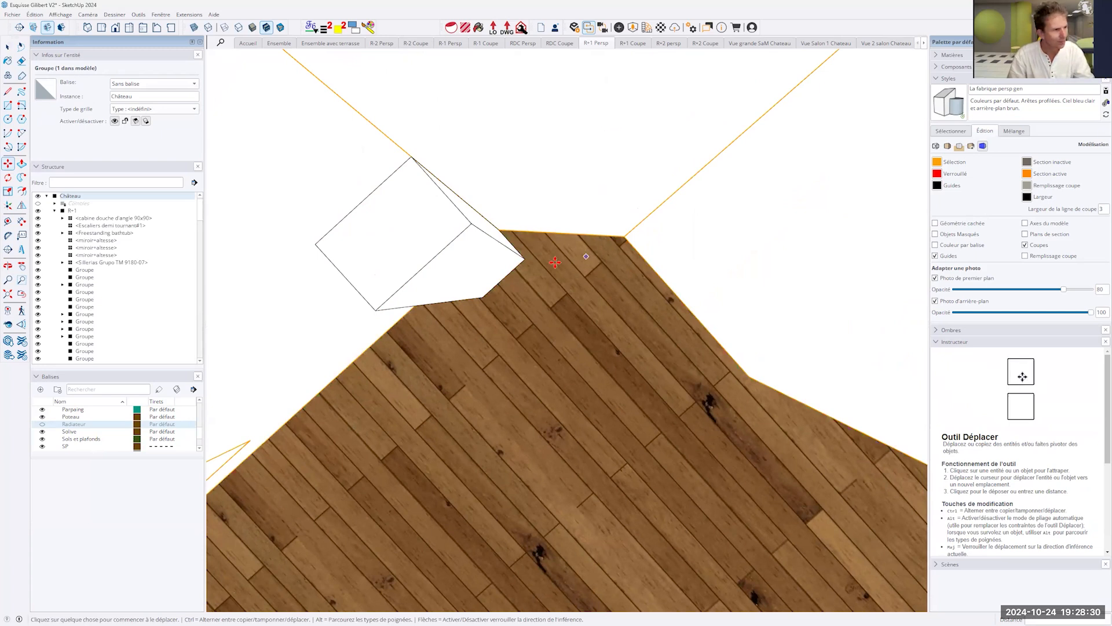
click(432, 198)
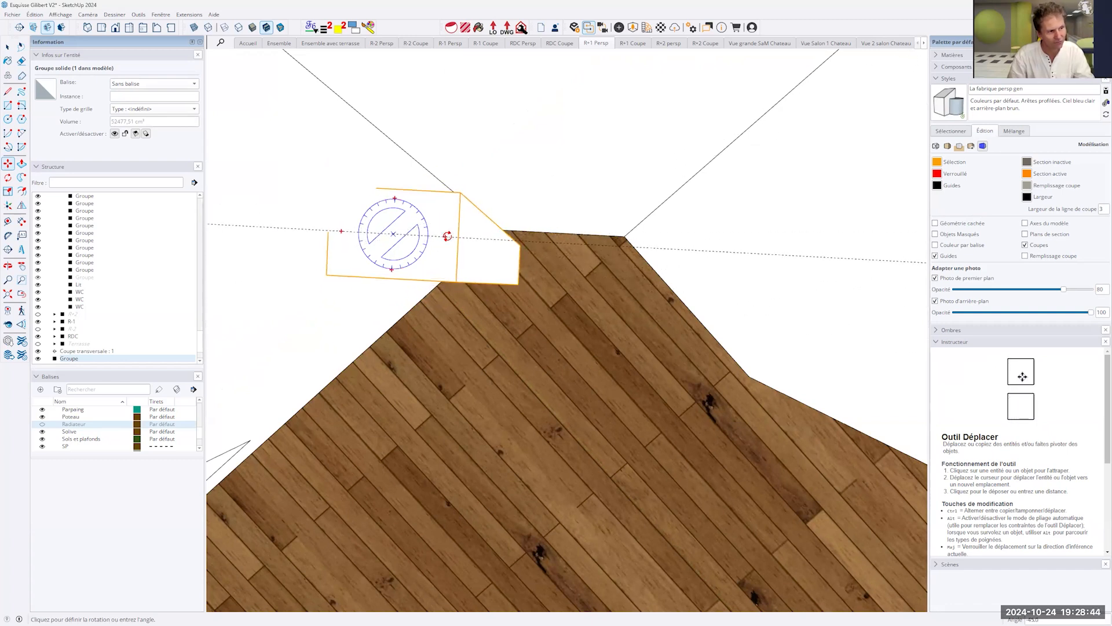
scroll(448, 236, down, 1)
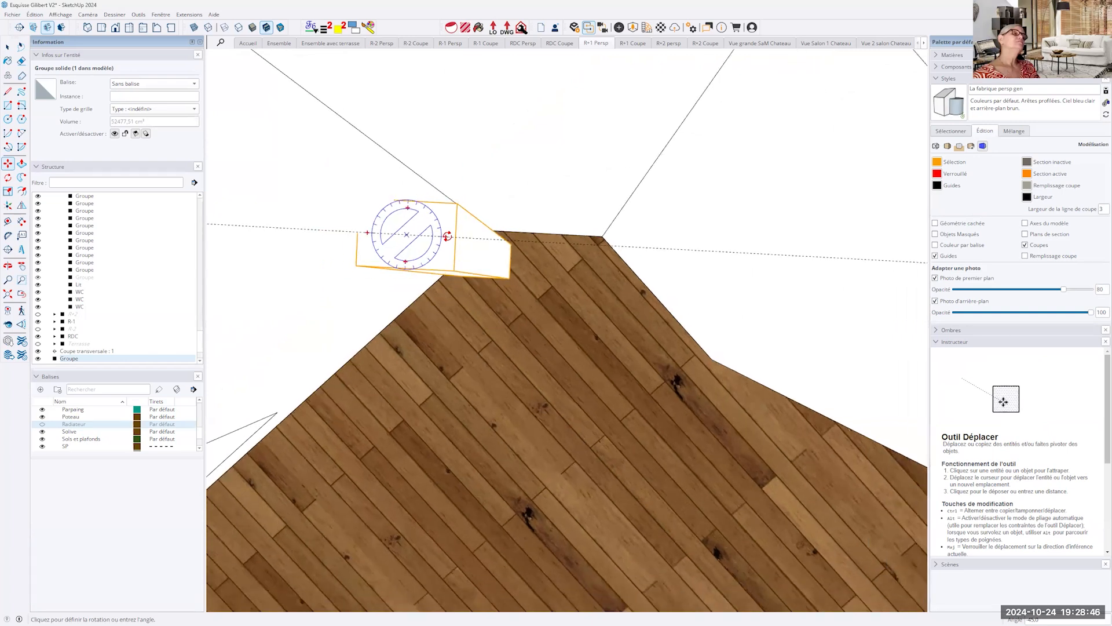
scroll(447, 236, down, 2)
middle_drag(449, 226, 466, 188)
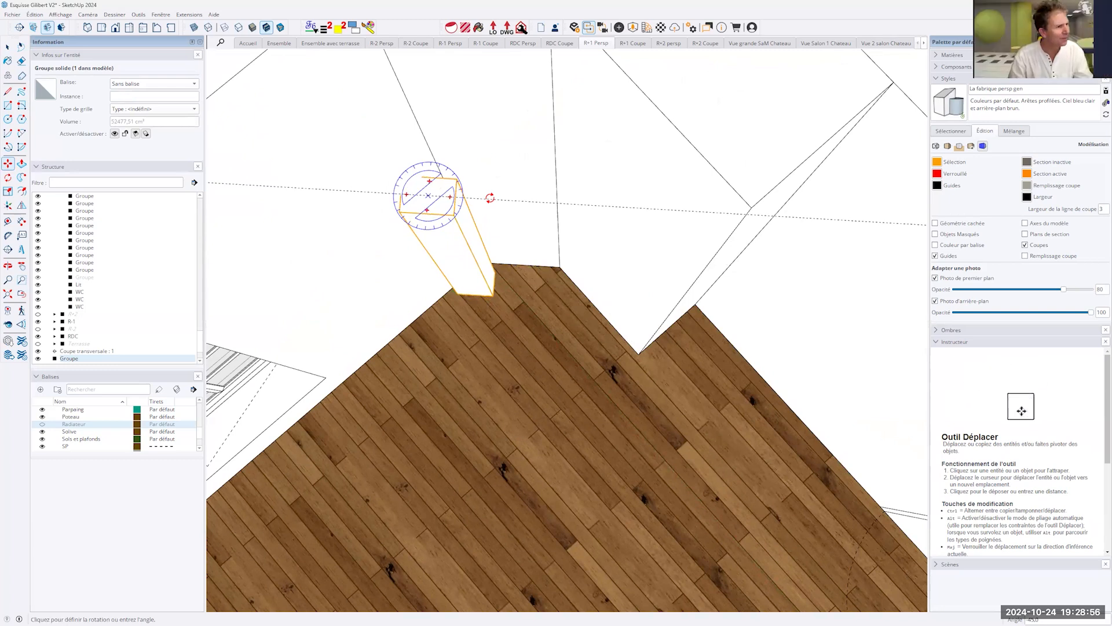
click(489, 198)
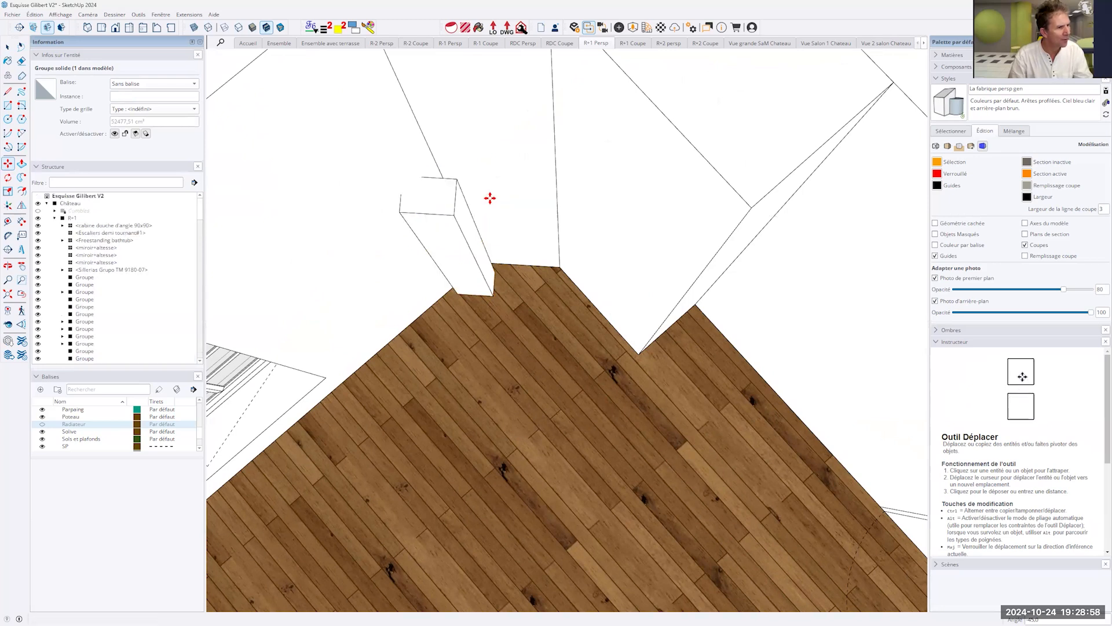
- Move the rotated box by its bottom corner onto the other floor corner of the short slanted wall
click(494, 271)
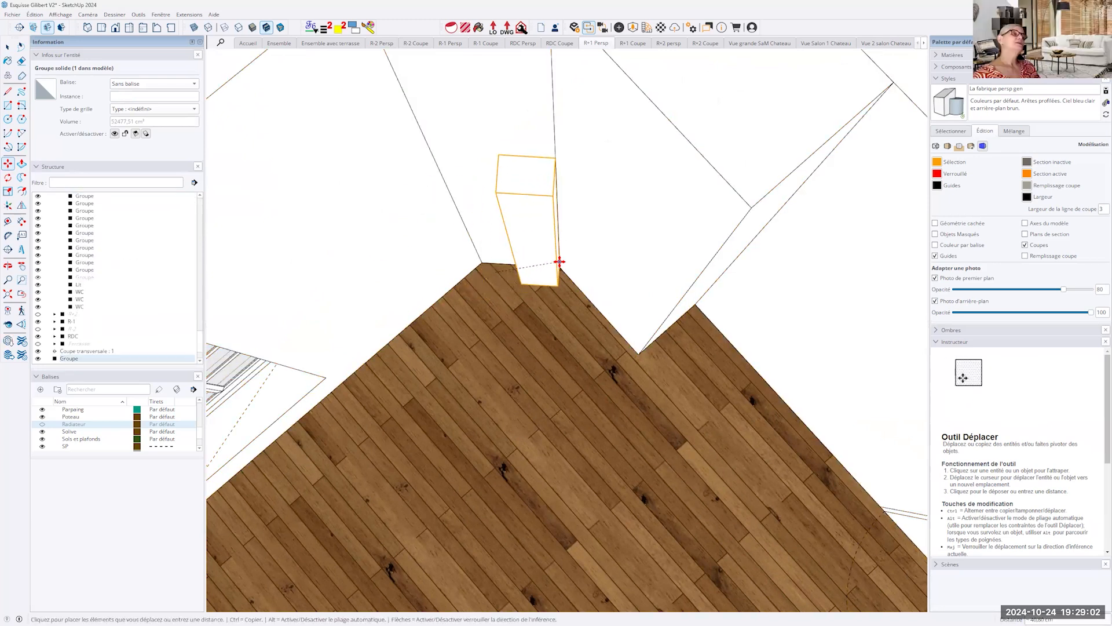
click(560, 269)
middle_drag(543, 368, 539, 258)
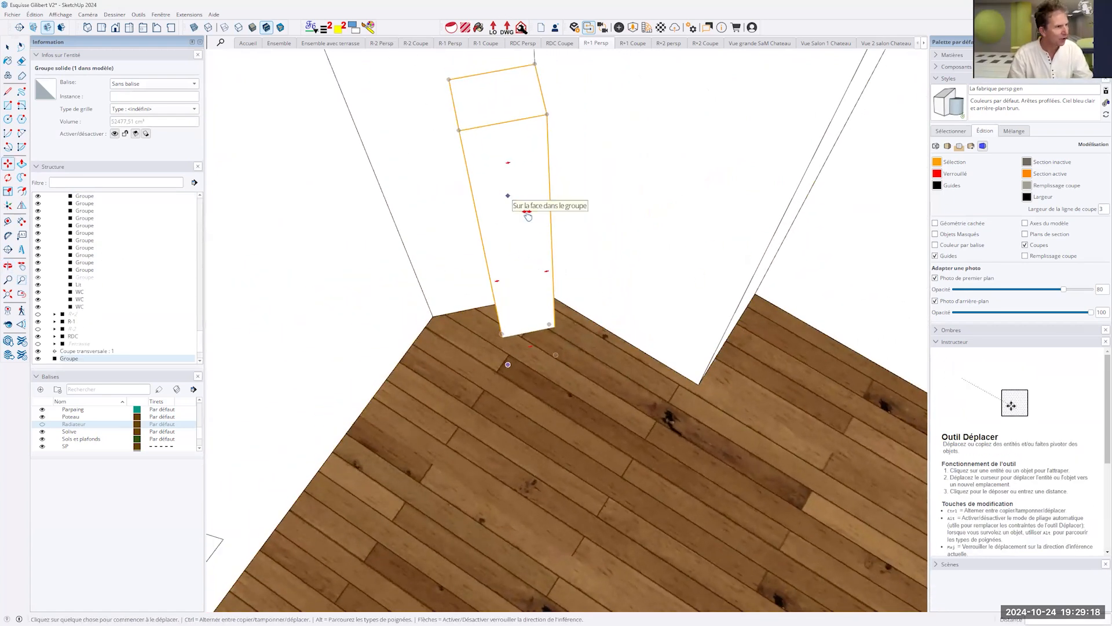
- Rotate the box freely around its upper corner on the wall's vertical edge, turning it out of line with the wall
middle_drag(528, 215, 199, 240)
click(8, 177)
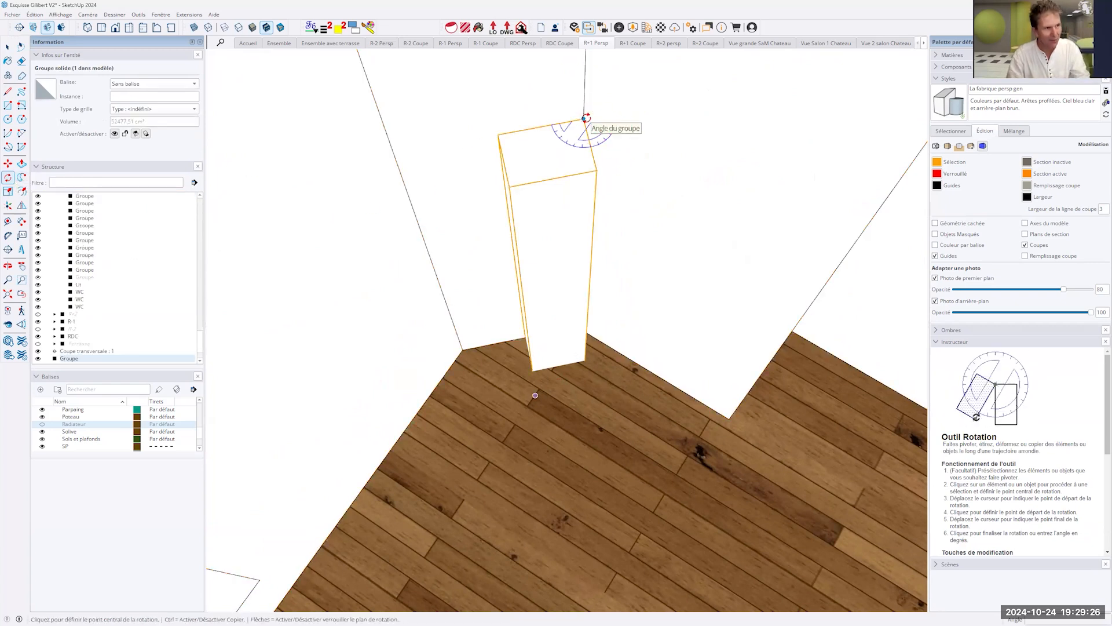
click(582, 119)
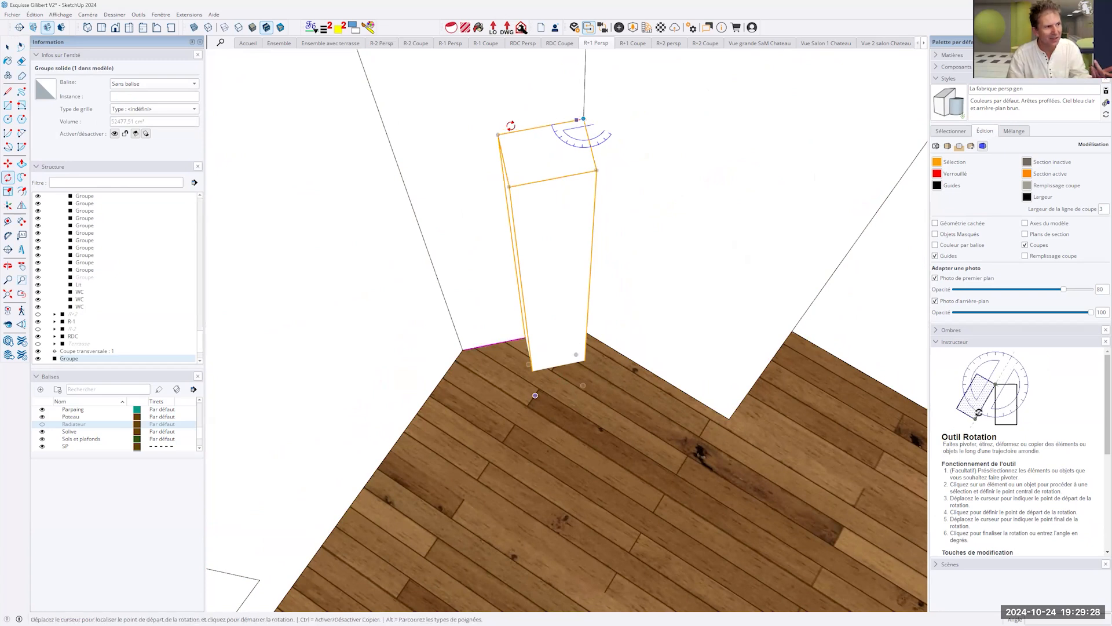
click(497, 135)
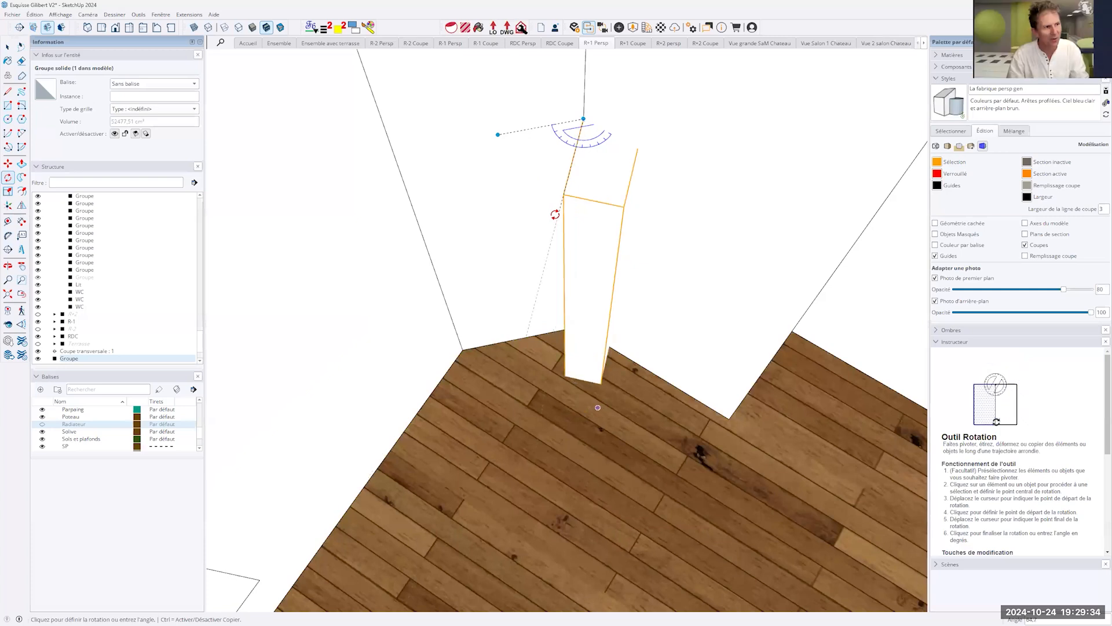
click(554, 213)
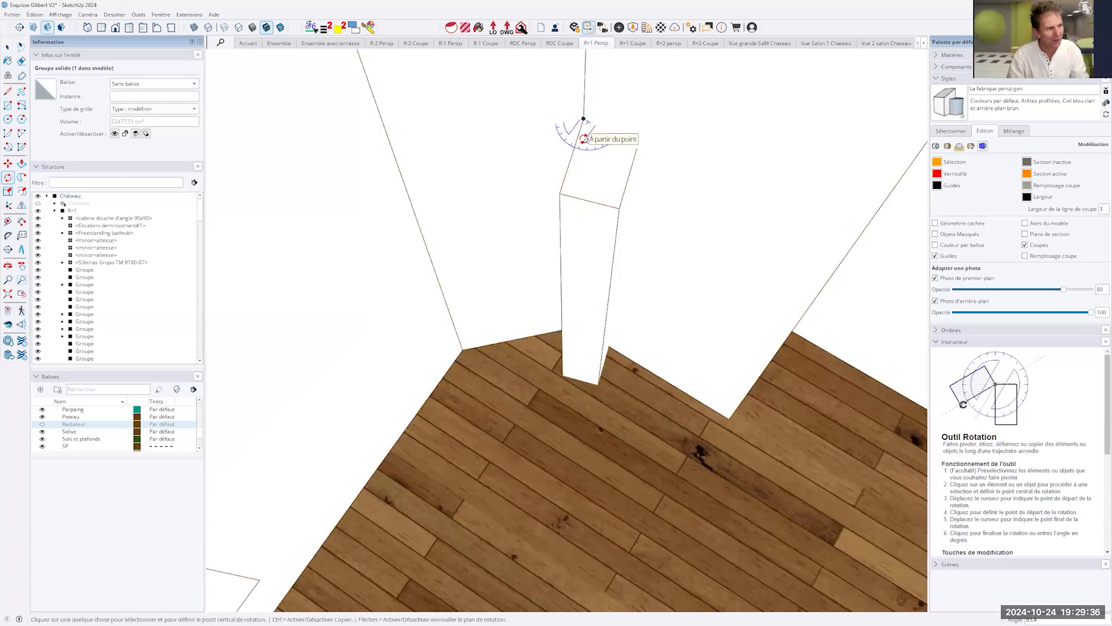
- Rotate the box around the same upper corner until its side is parallel to the short wall's floor edge
scroll(584, 109, up, 3)
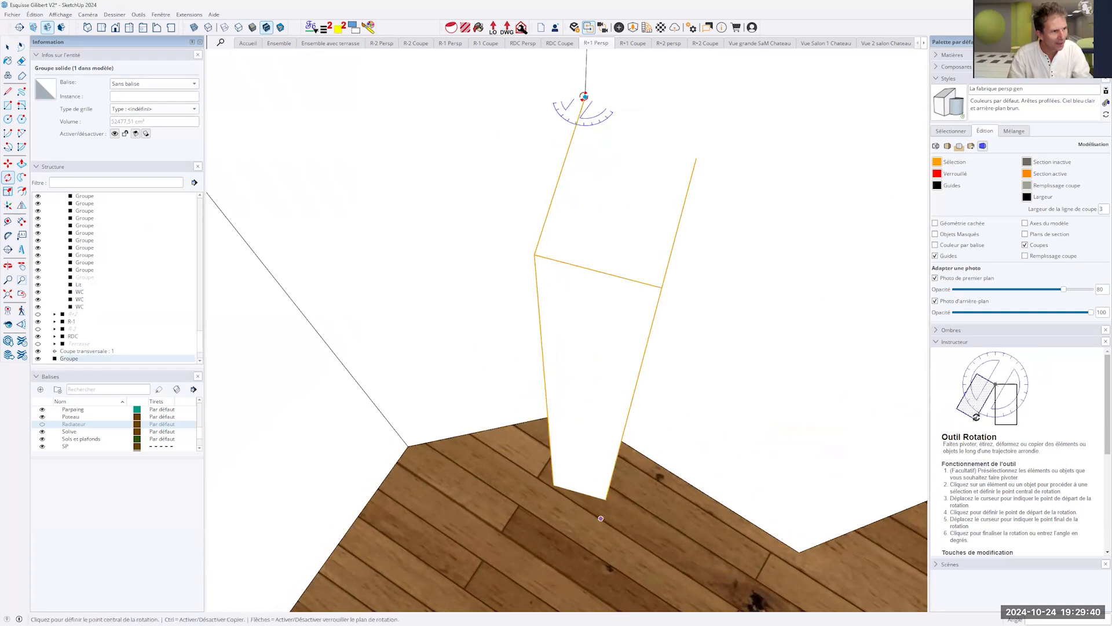
click(584, 97)
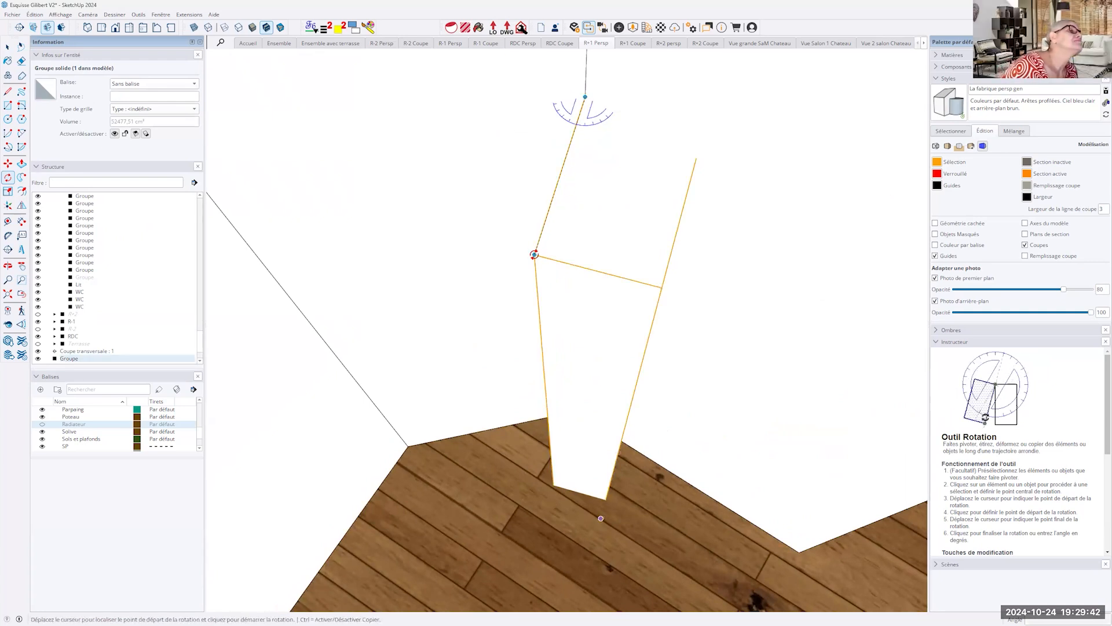
click(477, 227)
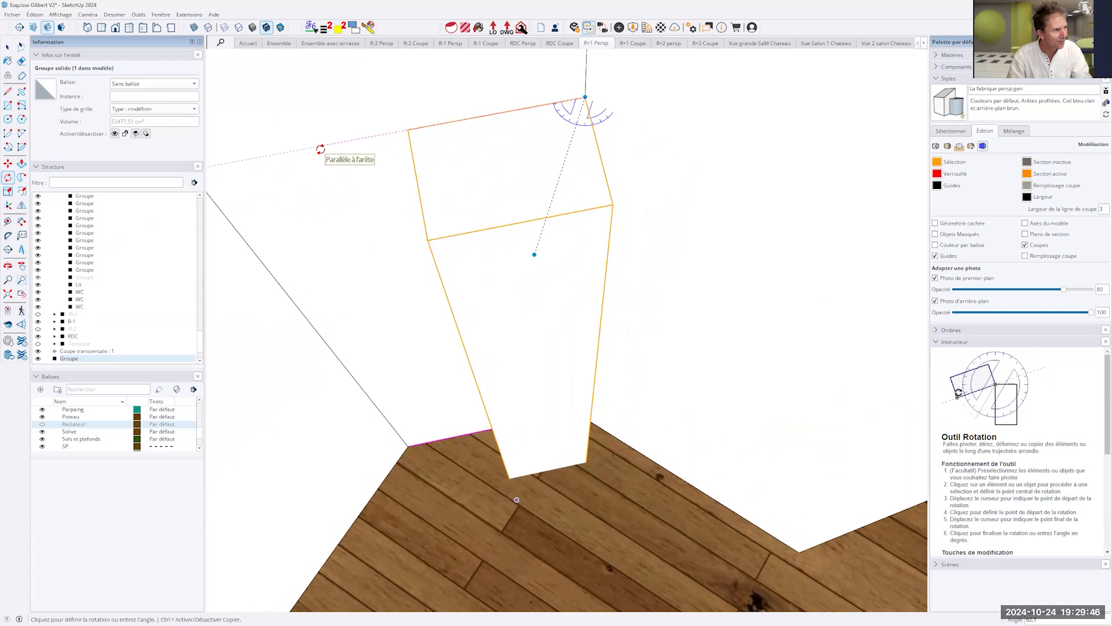
scroll(320, 150, down, 3)
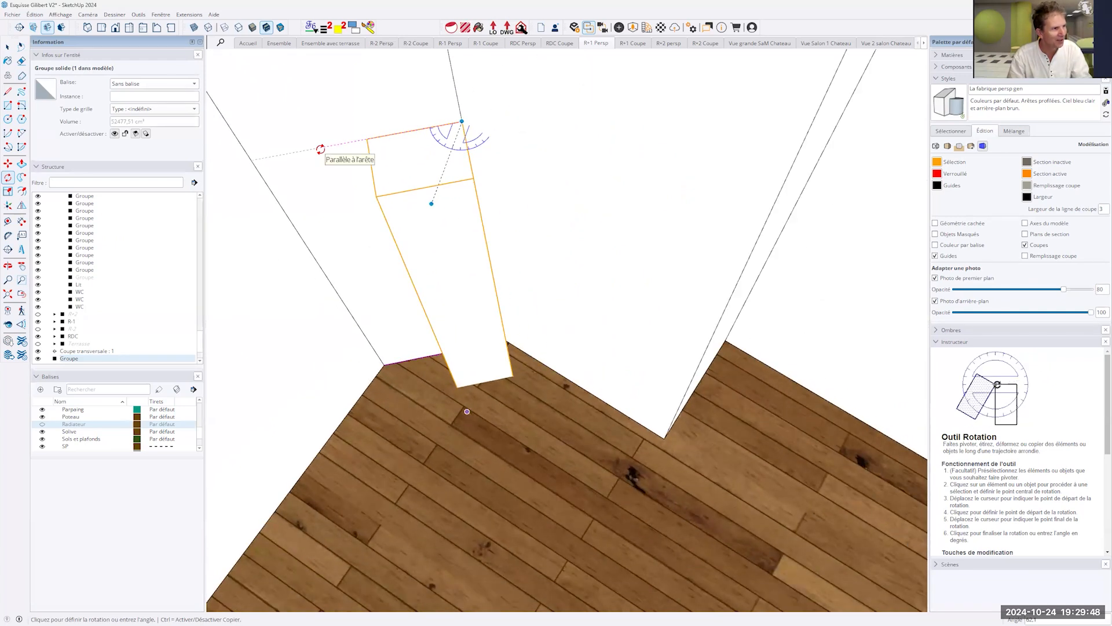
click(321, 149)
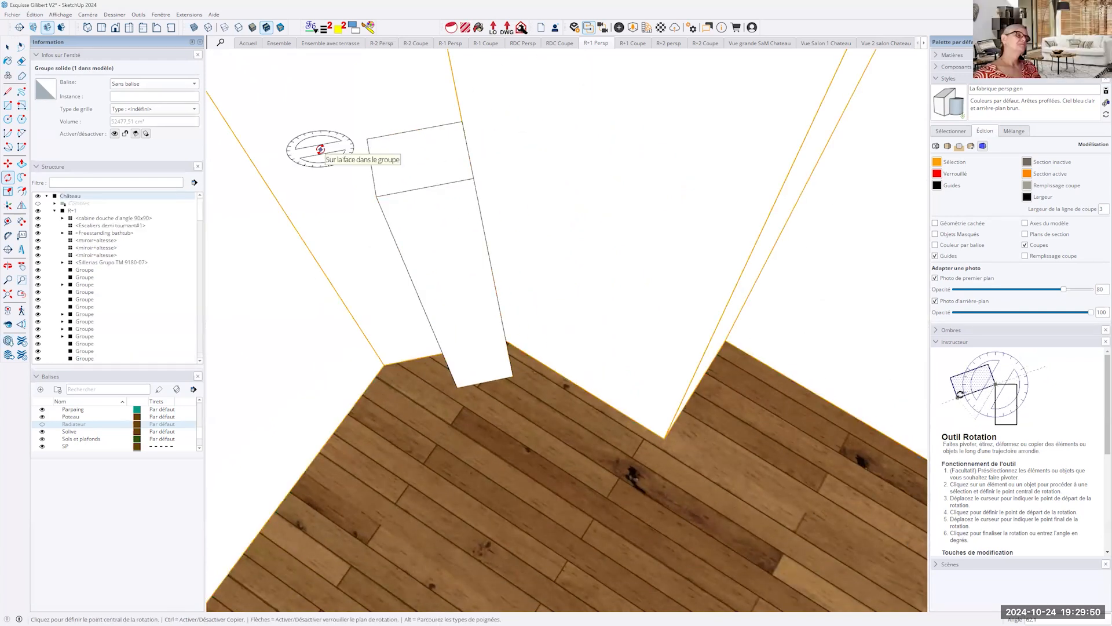
- Leave the Rotate tool, clear the selection and select the aligned box in the wall corner
key(space)
key(ctrl+t)
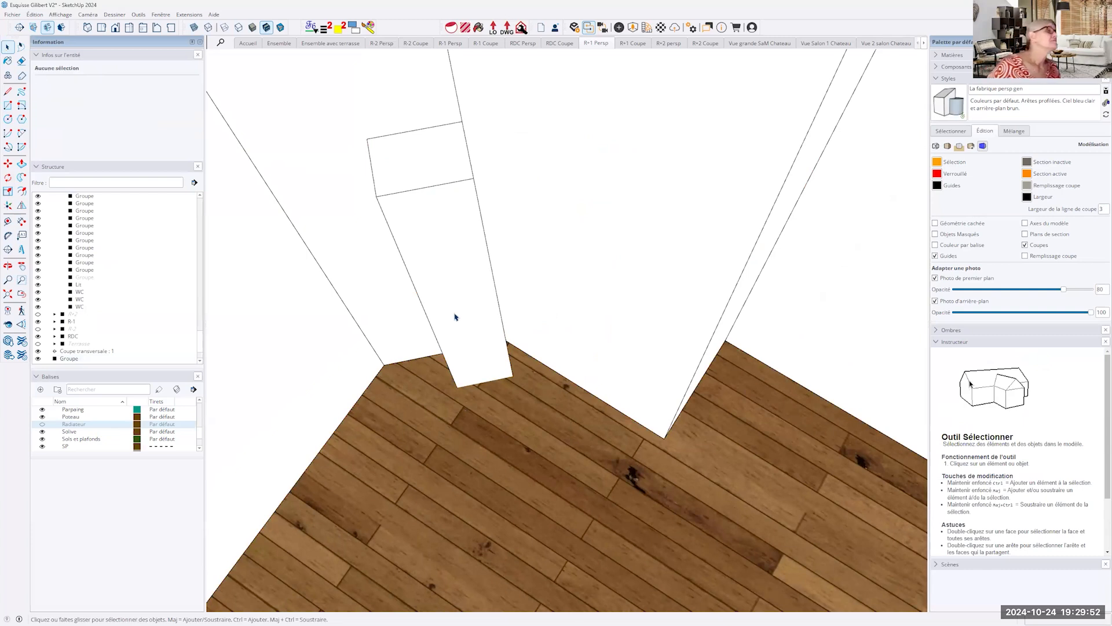
middle_drag(474, 313, 494, 352)
click(499, 313)
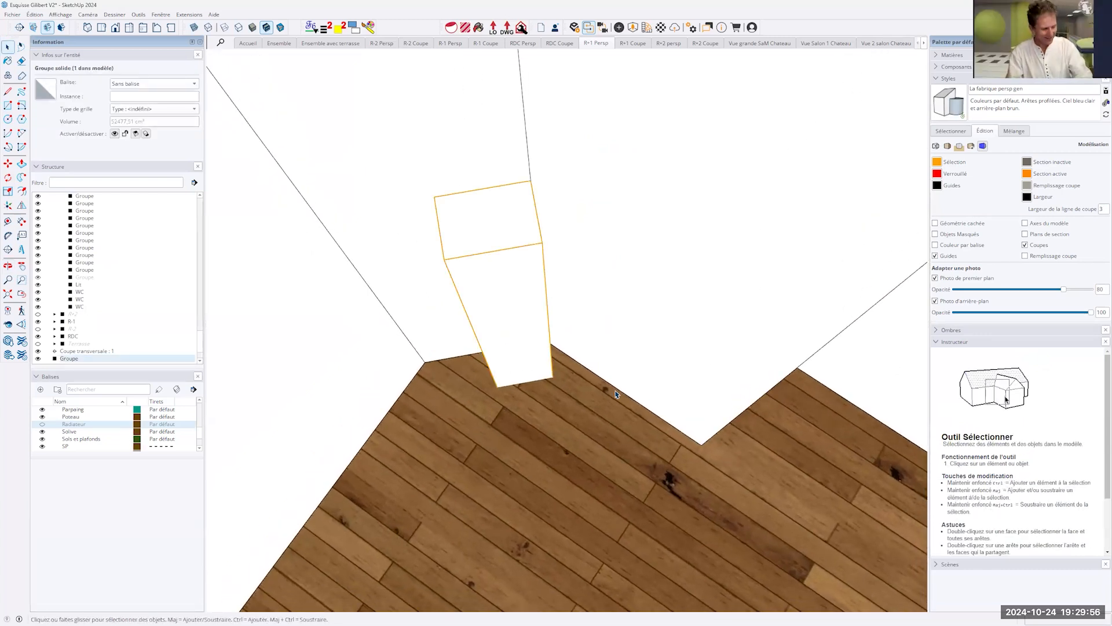
- Move the selected box along the short slanted wall's floor edge, using a base point picked on the wooden floor
key(m)
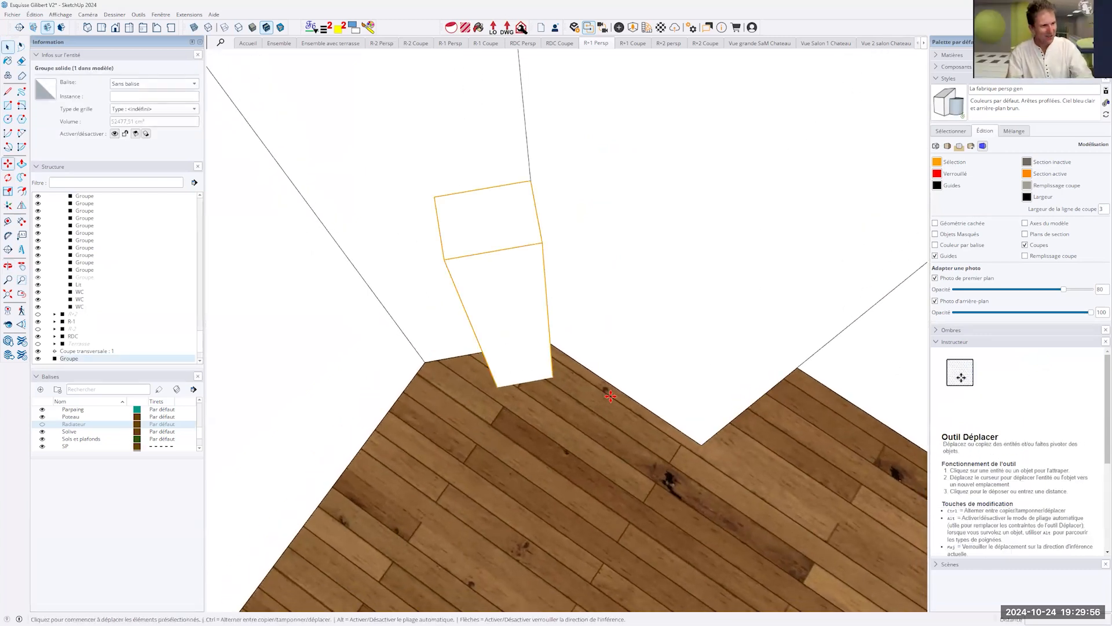
click(566, 464)
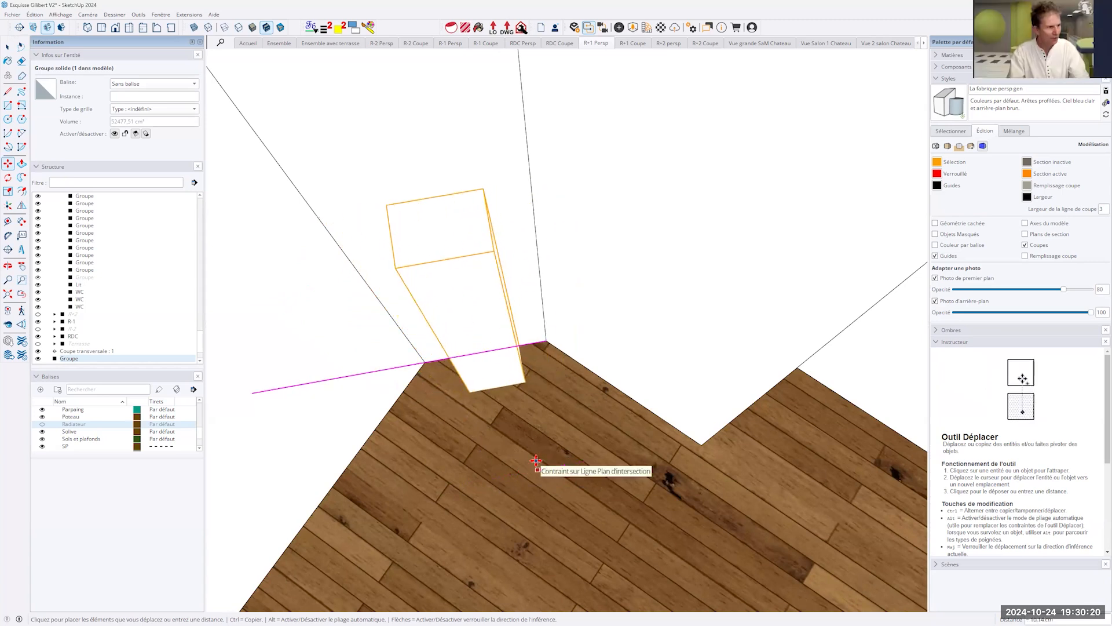
middle_drag(512, 467, 574, 295)
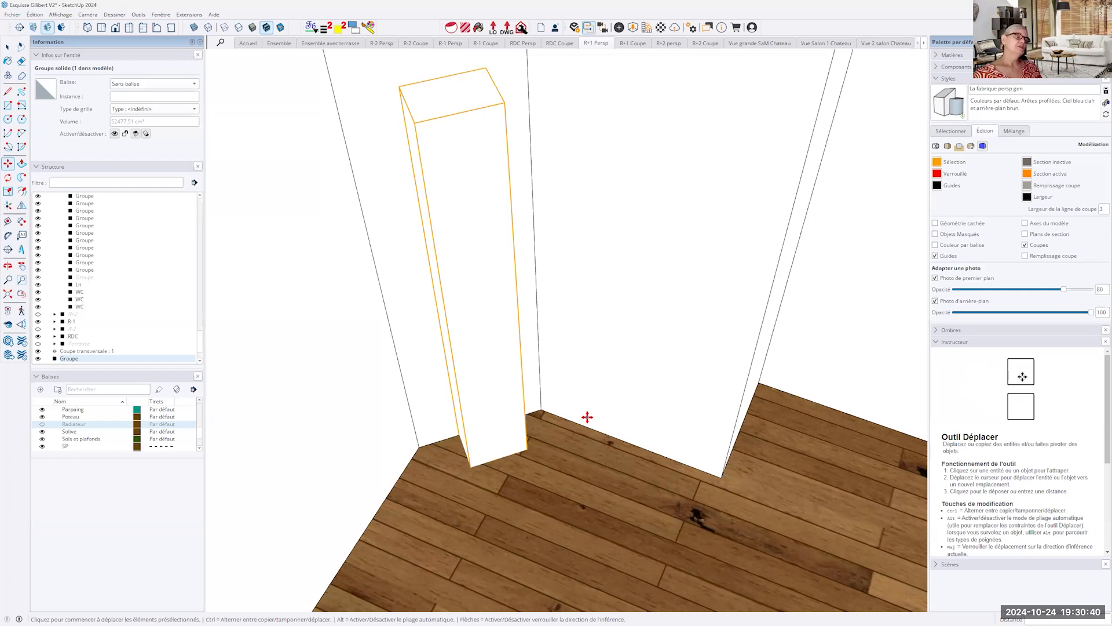
- Draw a horizontal rectangle of about 34 m² in the empty space behind the château and Push/Pull it up into a box
scroll(587, 417, down, 6)
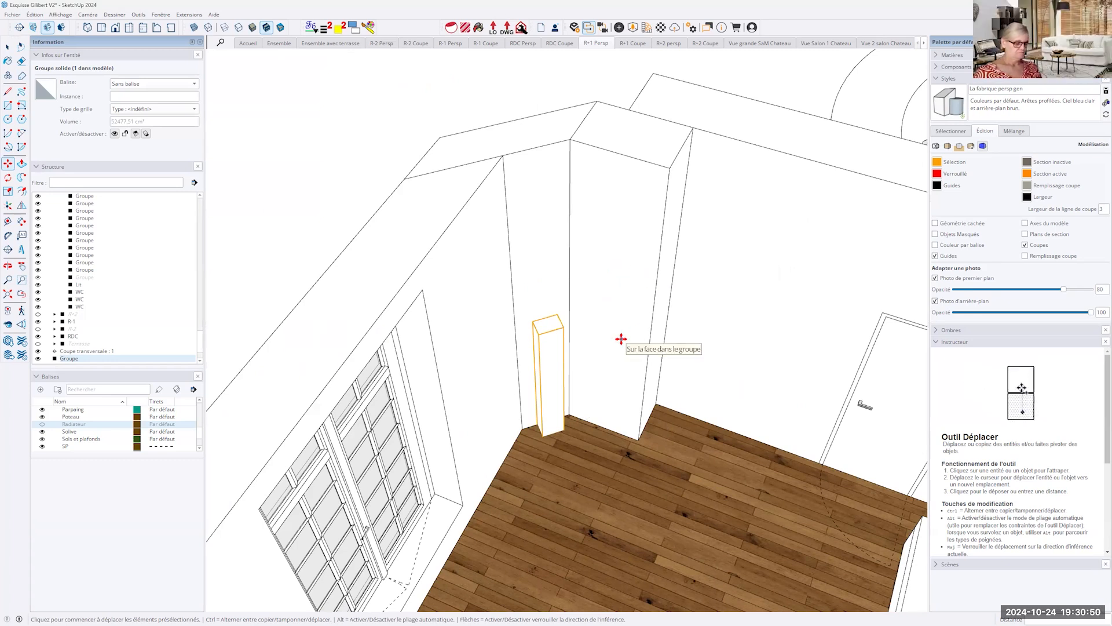
scroll(621, 339, down, 4)
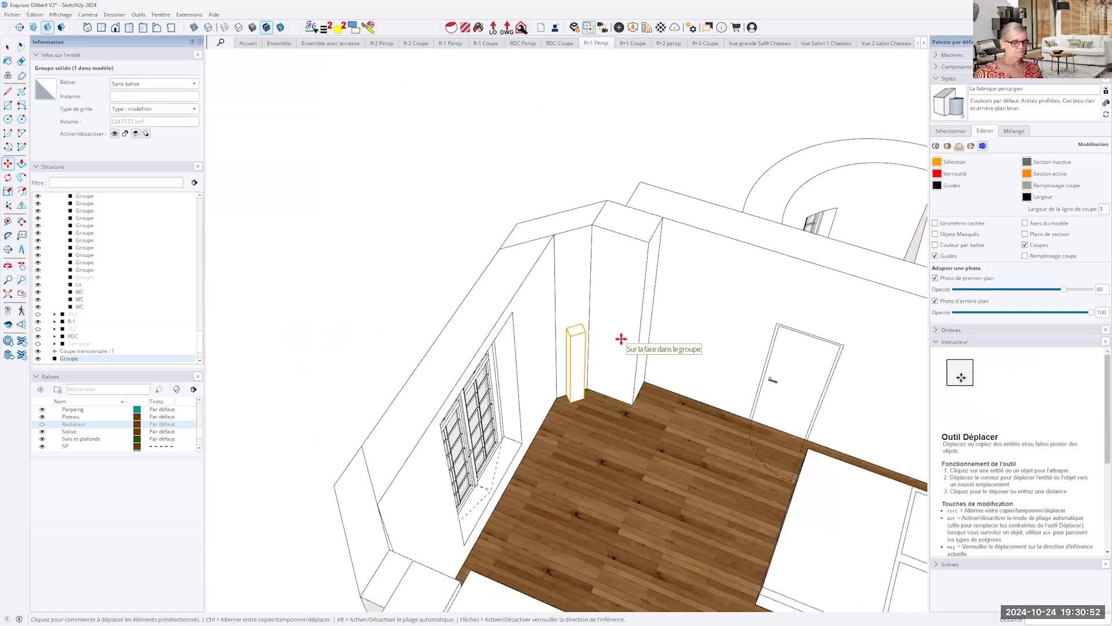
middle_drag(686, 339, 371, 328)
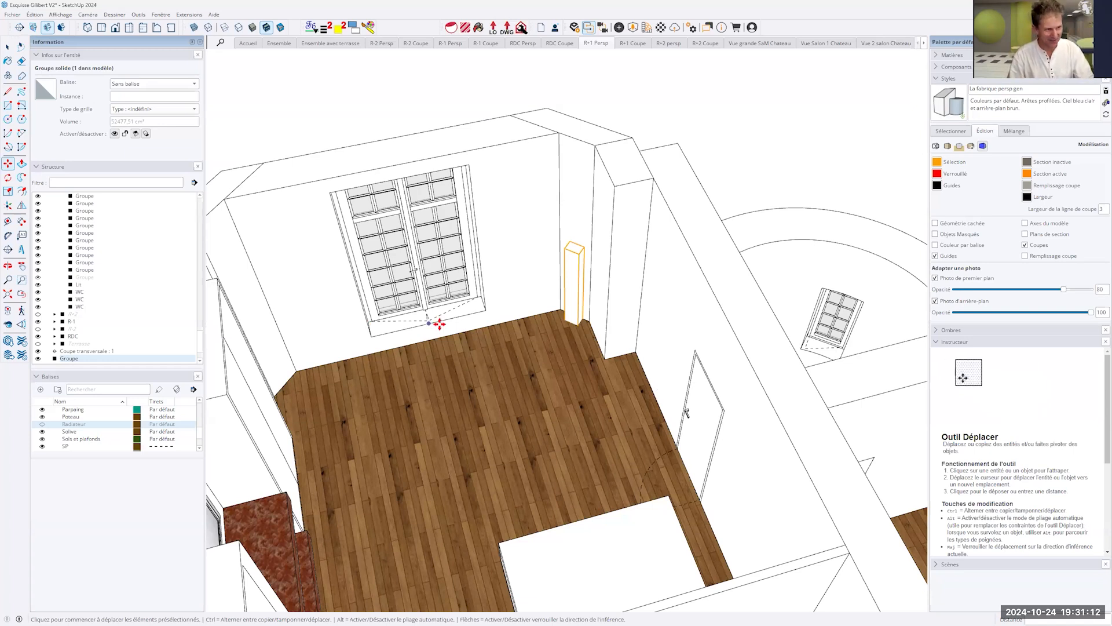
scroll(437, 323, down, 5)
key(space)
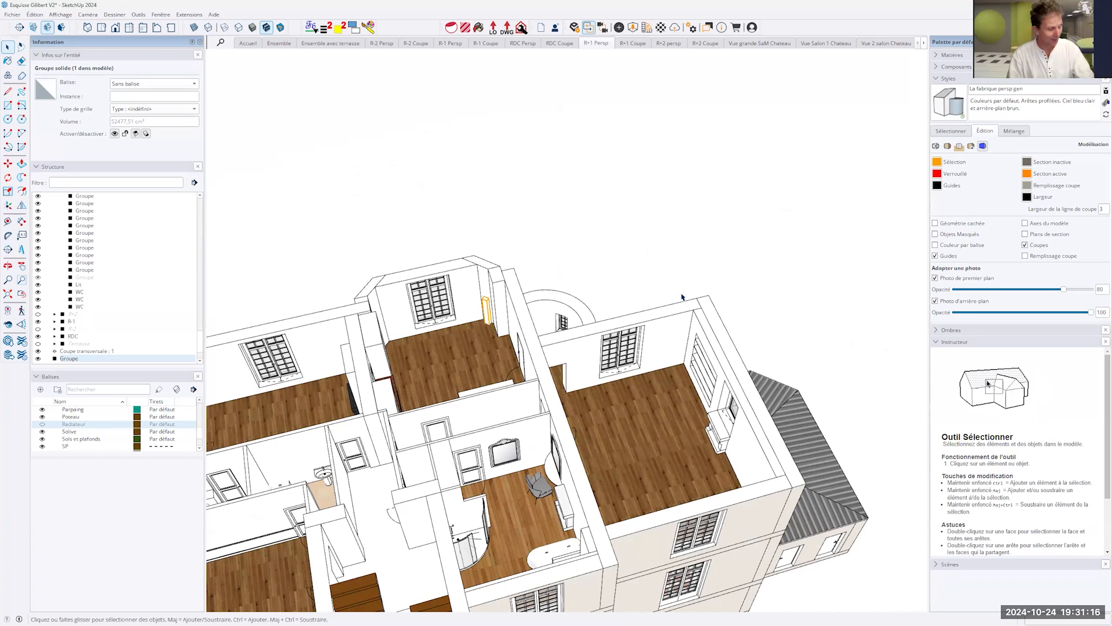
key(r)
click(574, 174)
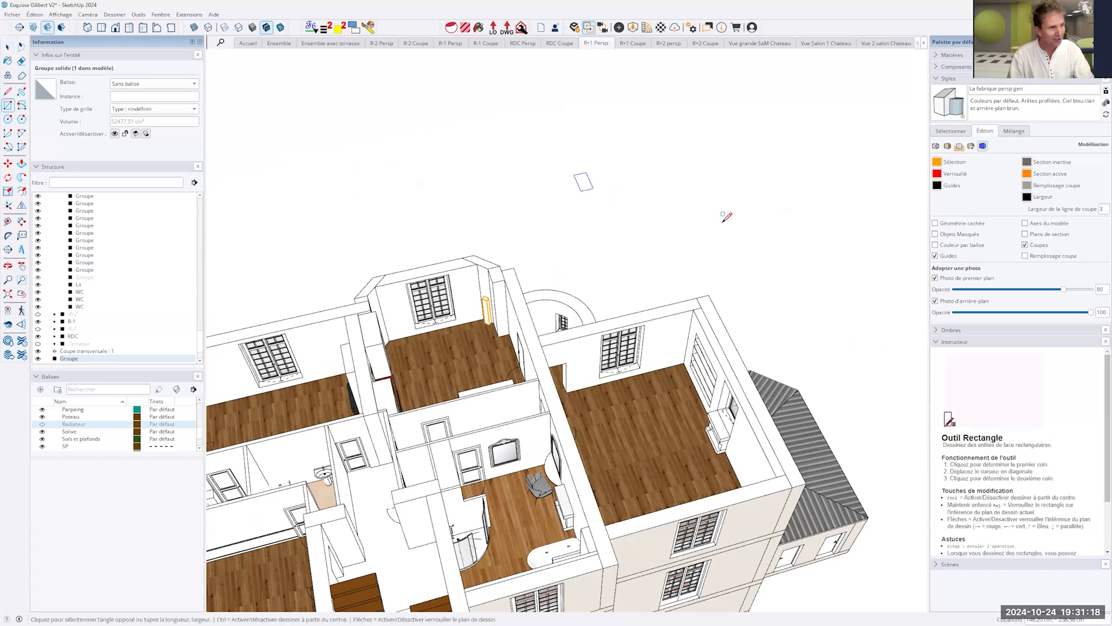
click(730, 222)
key(space)
click(636, 205)
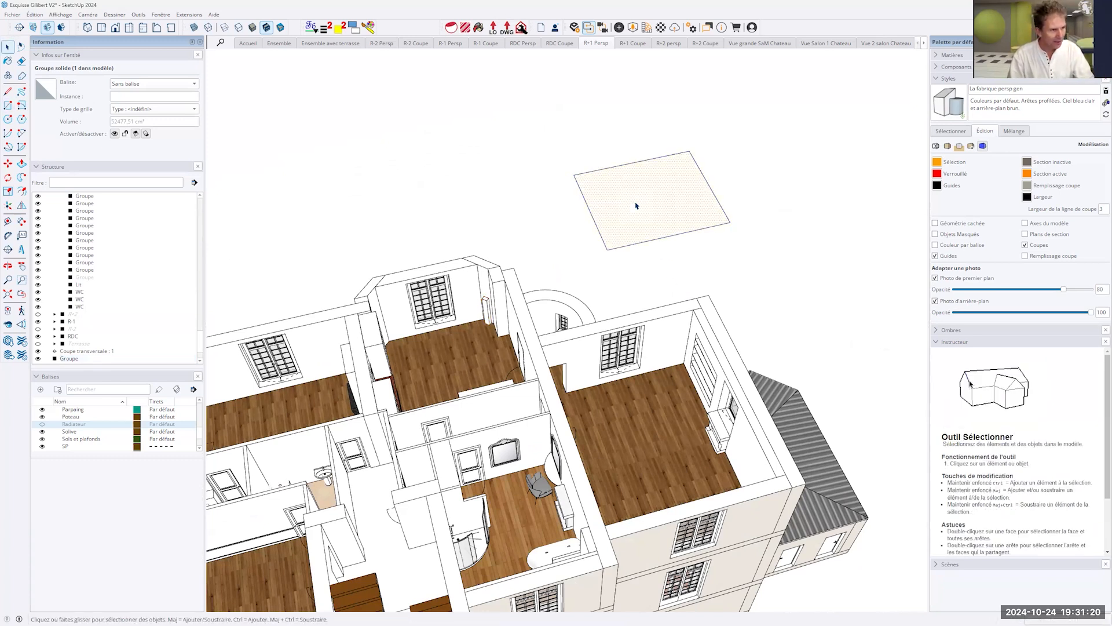
drag(635, 209, 646, 129)
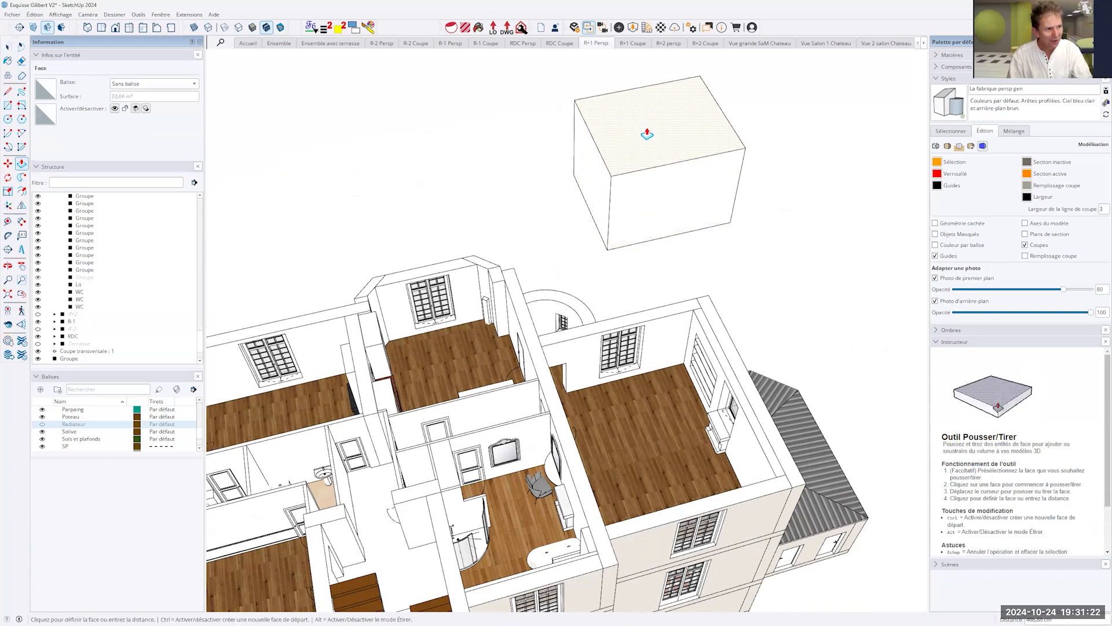
- Select single edges of the ungrouped box to examine how its geometry is made up
key(space)
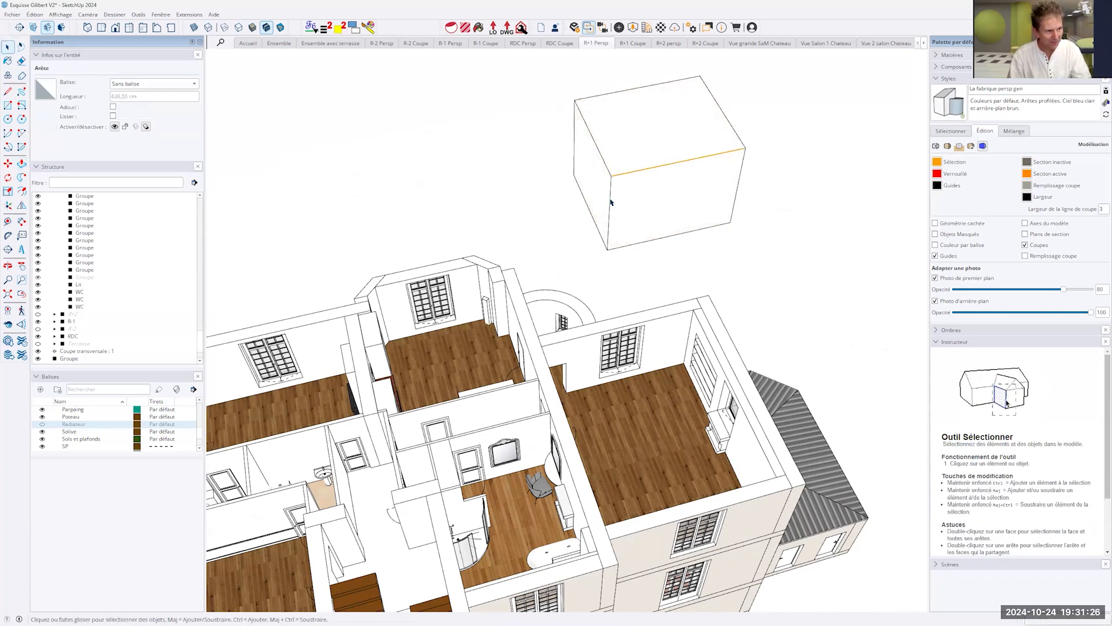
click(610, 201)
click(600, 154)
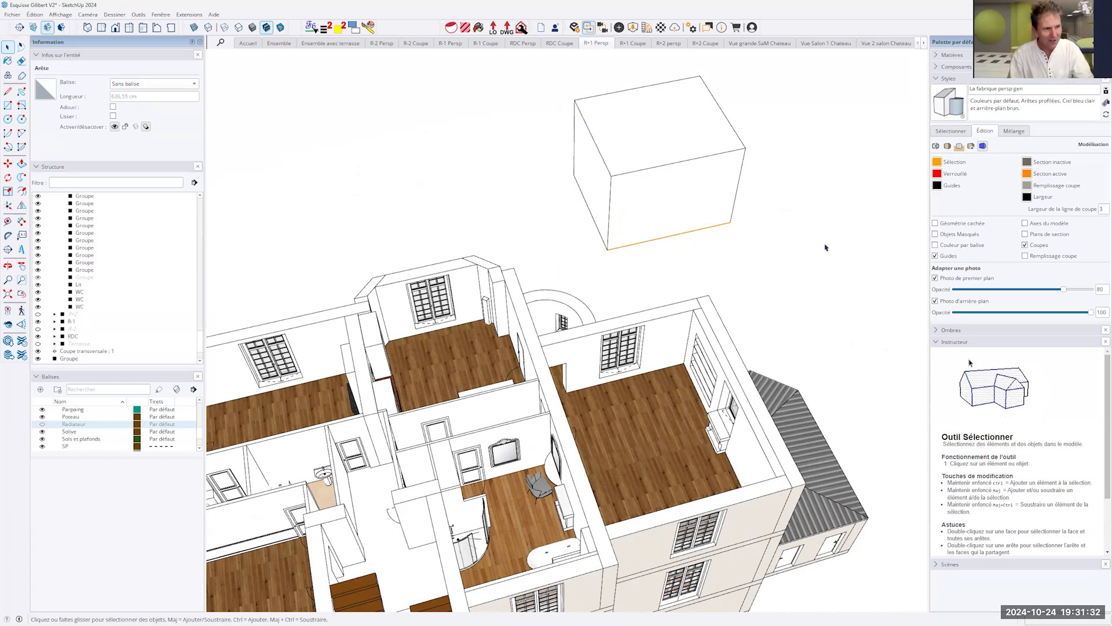
- Draw a smaller rectangle on the box's top face and Push/Pull it up into a second block
key(r)
click(633, 114)
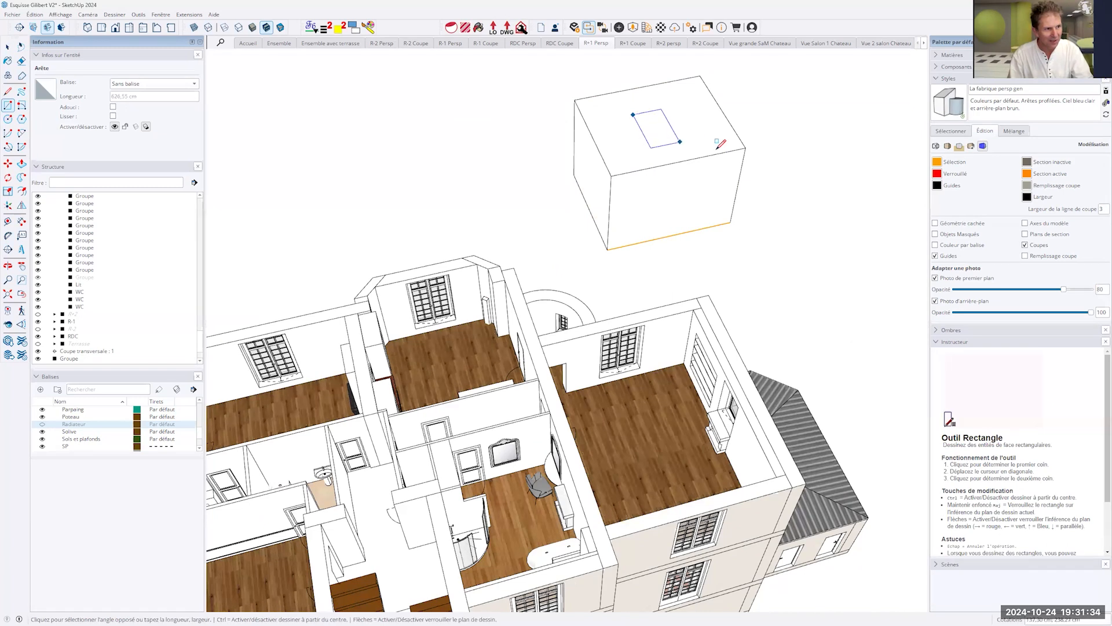
click(713, 149)
key(p)
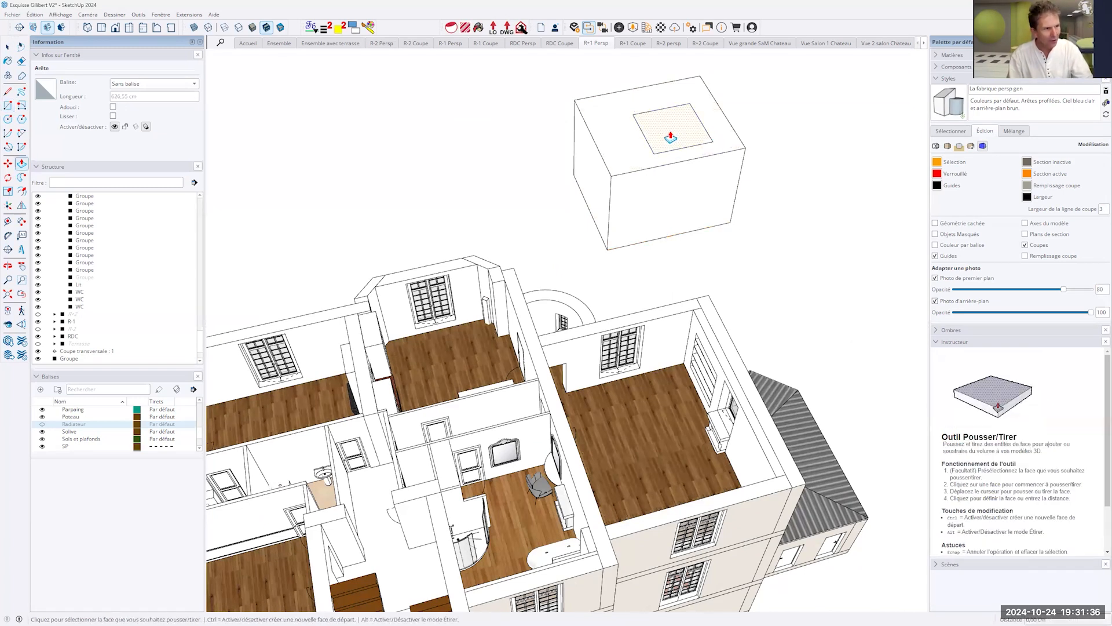
click(659, 124)
click(666, 81)
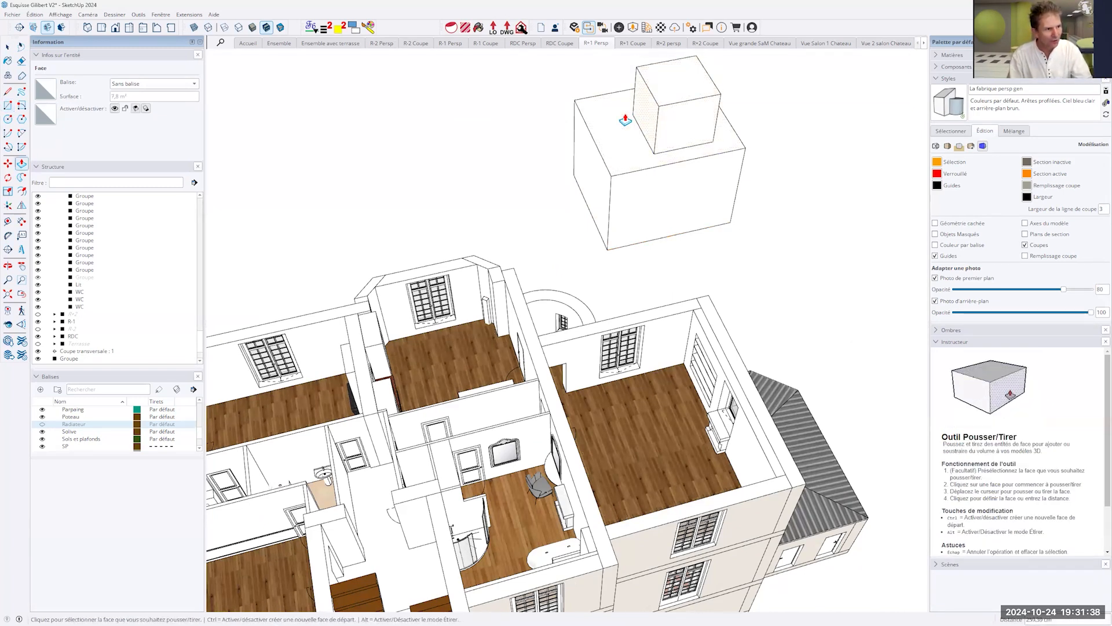
- Push/Pull one side face of the small upper block outward toward the edge of the large box
click(667, 112)
click(638, 109)
key(space)
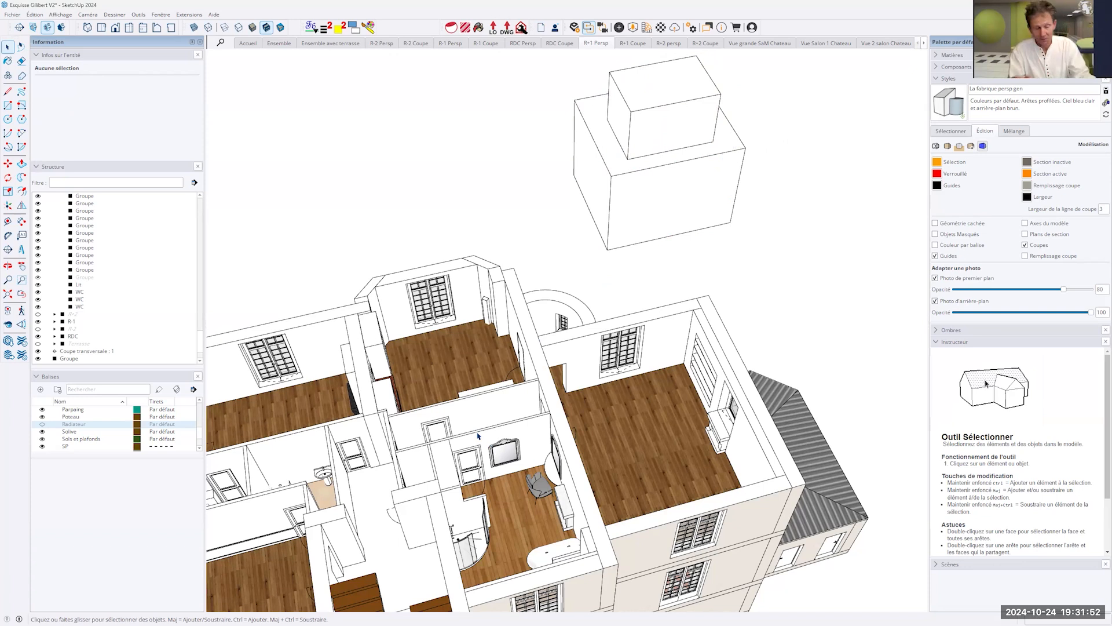
- Undo the small block on top, and turn all faces and edges of the large box into a group
key(ctrl+z)
key(ctrl+z)
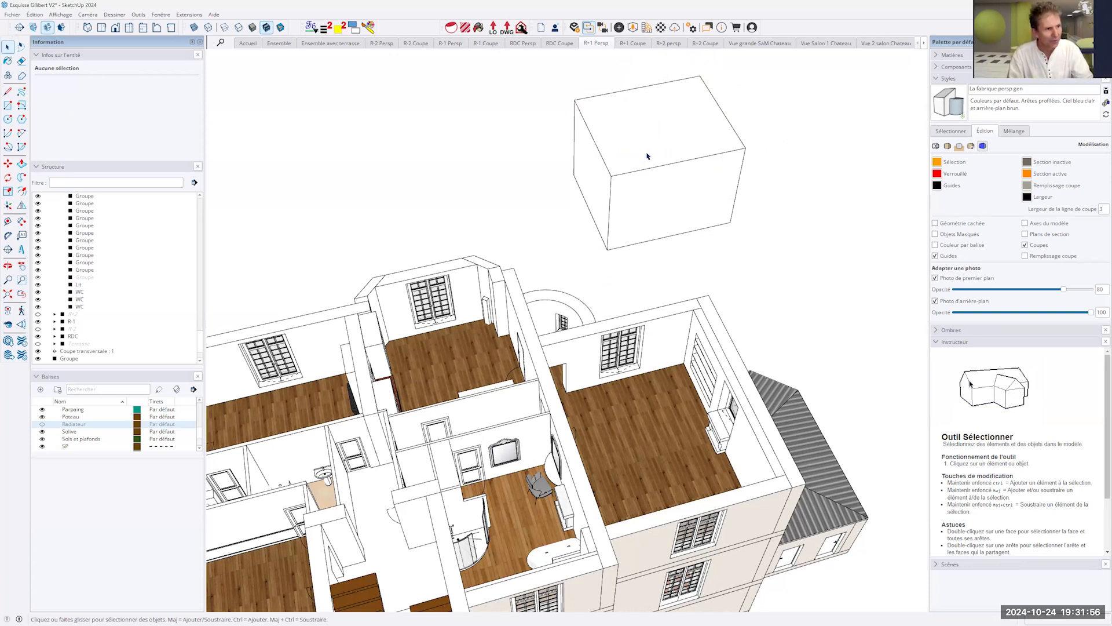
triple_click(647, 156)
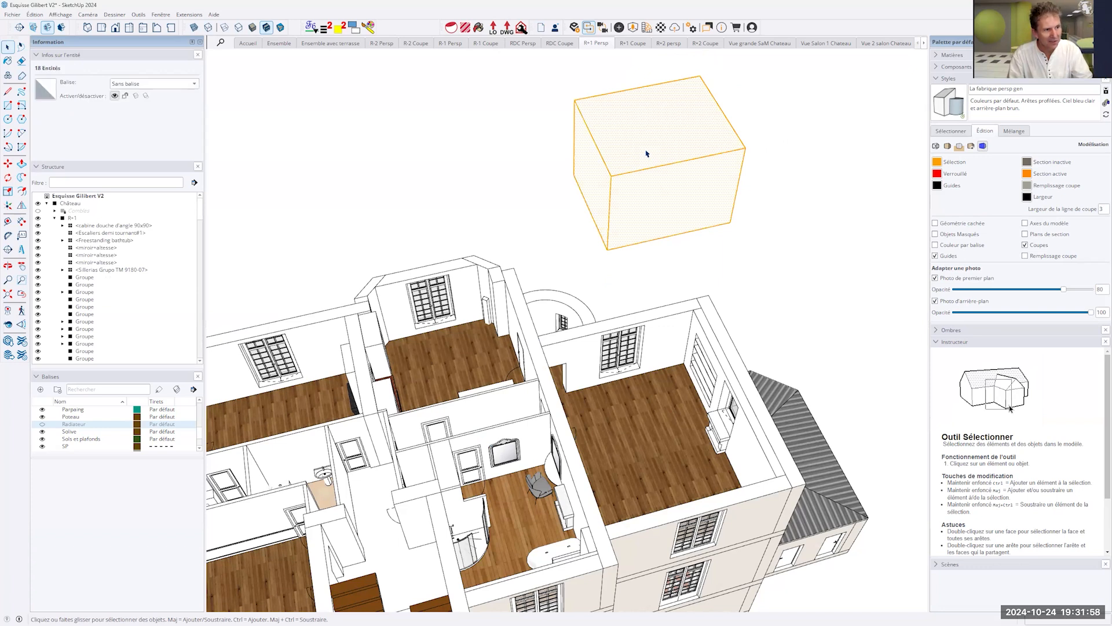
shift+middle_drag(718, 189, 757, 299)
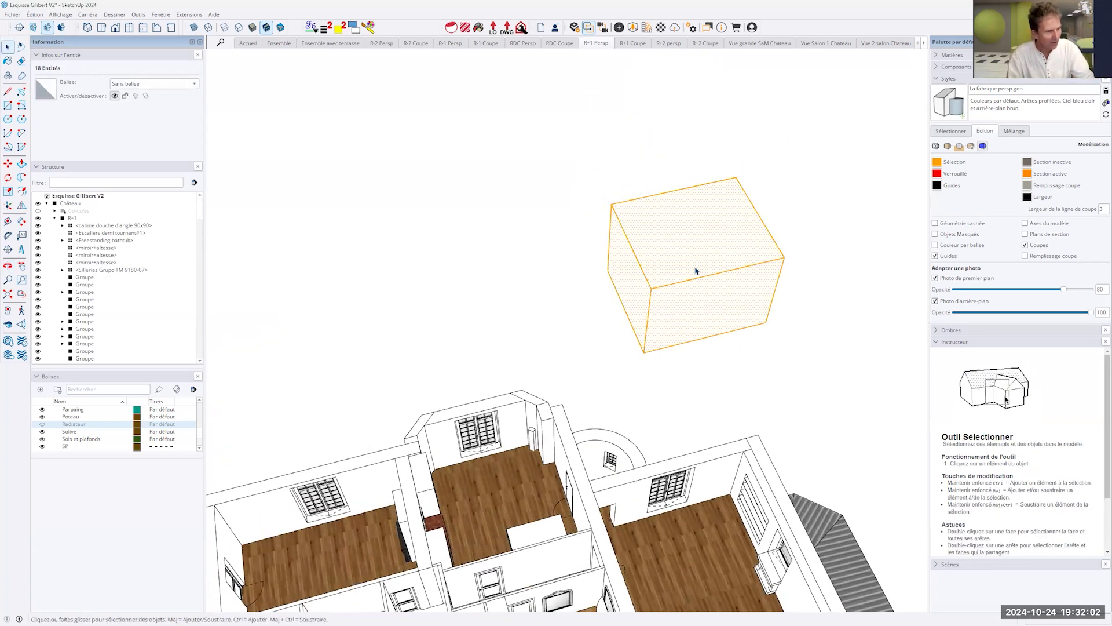
key(g)
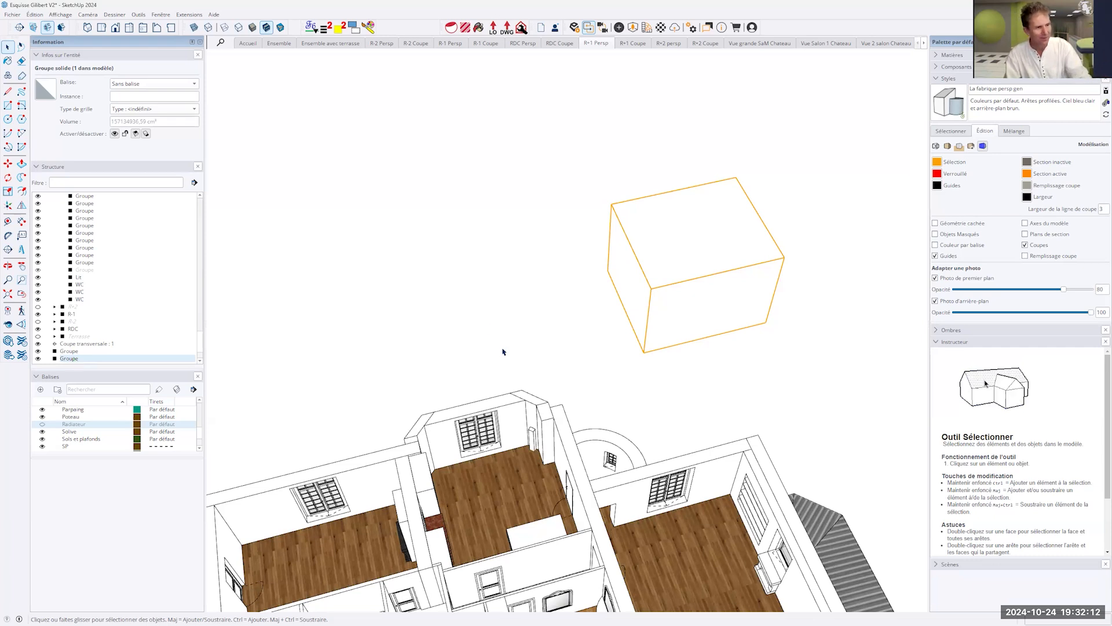
- Move the grouped box by its front bottom corner onto the château's upper floor
key(m)
click(644, 351)
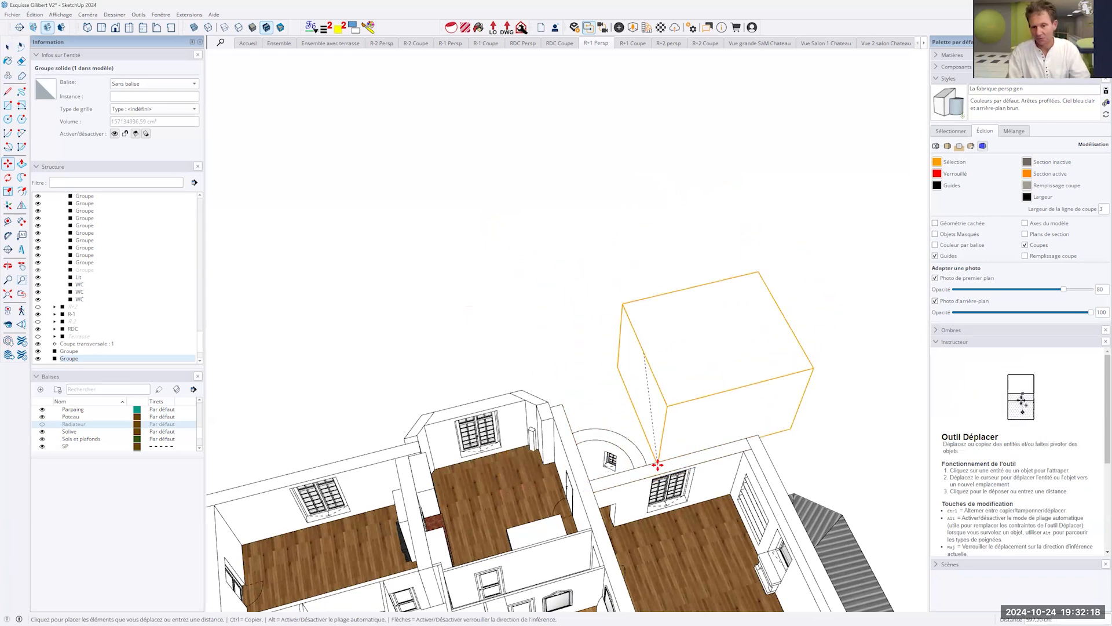
click(668, 534)
- Move the grouped box away from the château's rooms into empty space and delete it
middle_drag(851, 459, 947, 418)
middle_drag(732, 540, 710, 392)
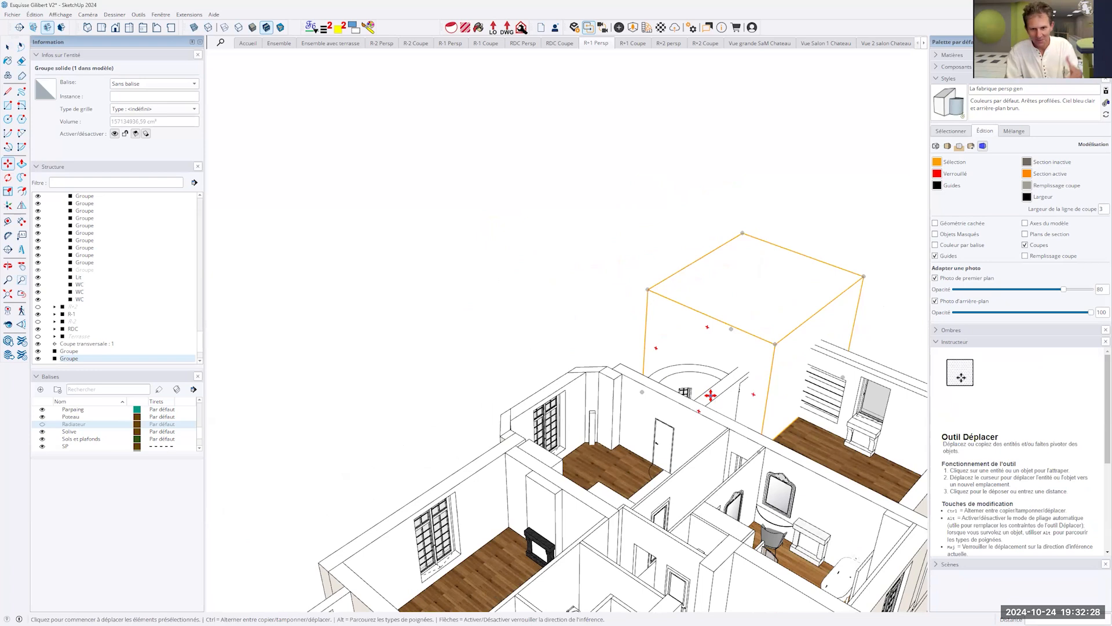
click(803, 211)
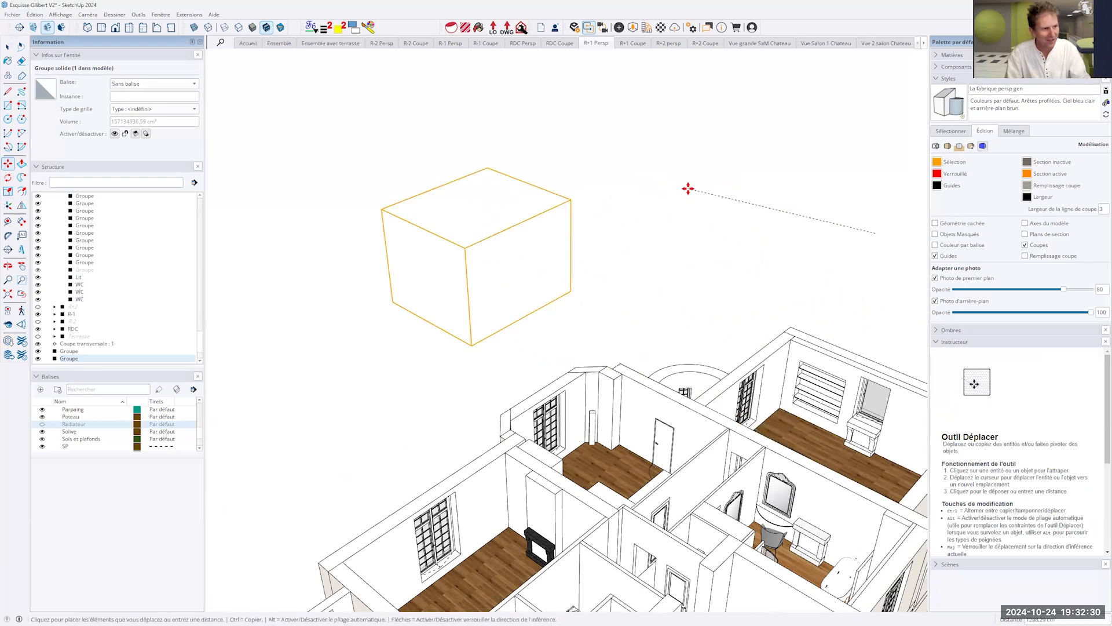
click(696, 174)
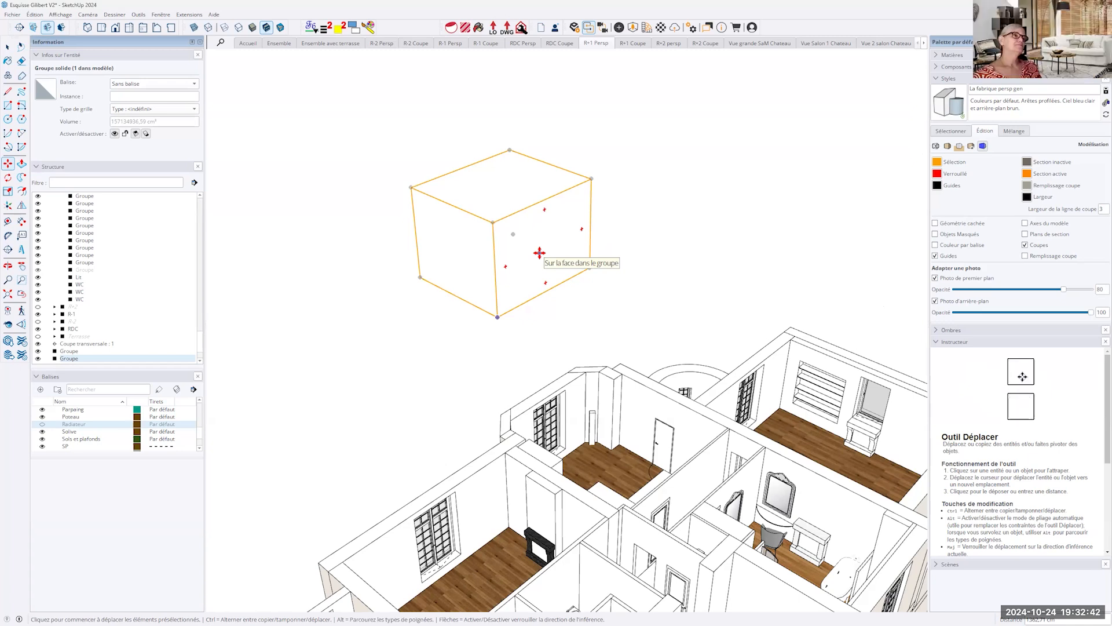
key(Delete)
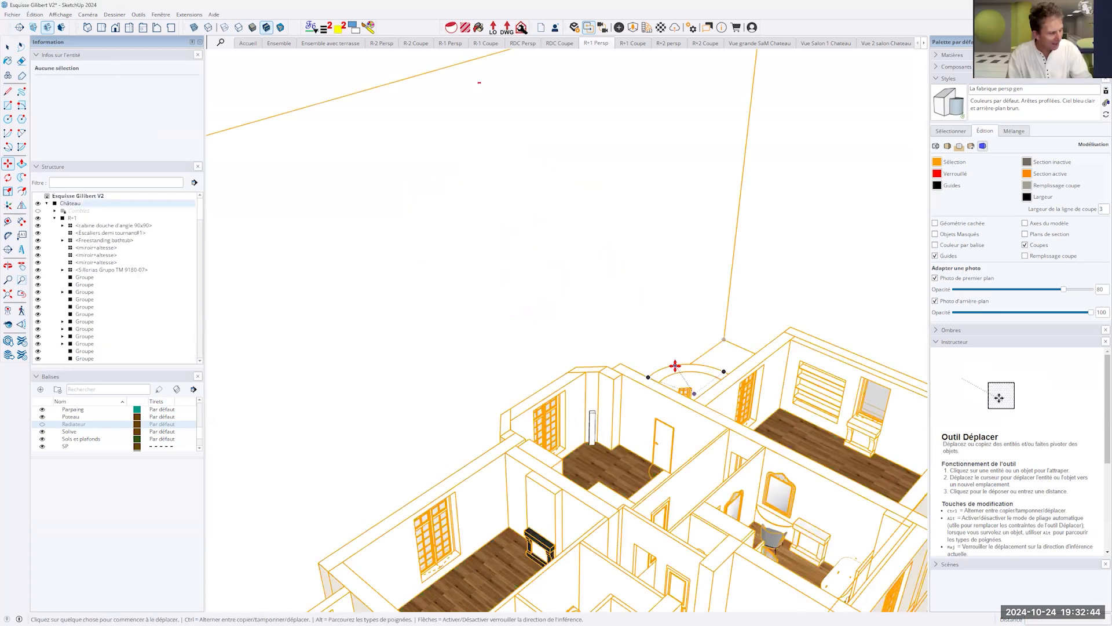
- Clear the selection, collapse the Château group in the model structure and hide it
scroll(675, 368, down, 1)
scroll(688, 323, down, 3)
middle_drag(628, 336, 806, 473)
click(806, 472)
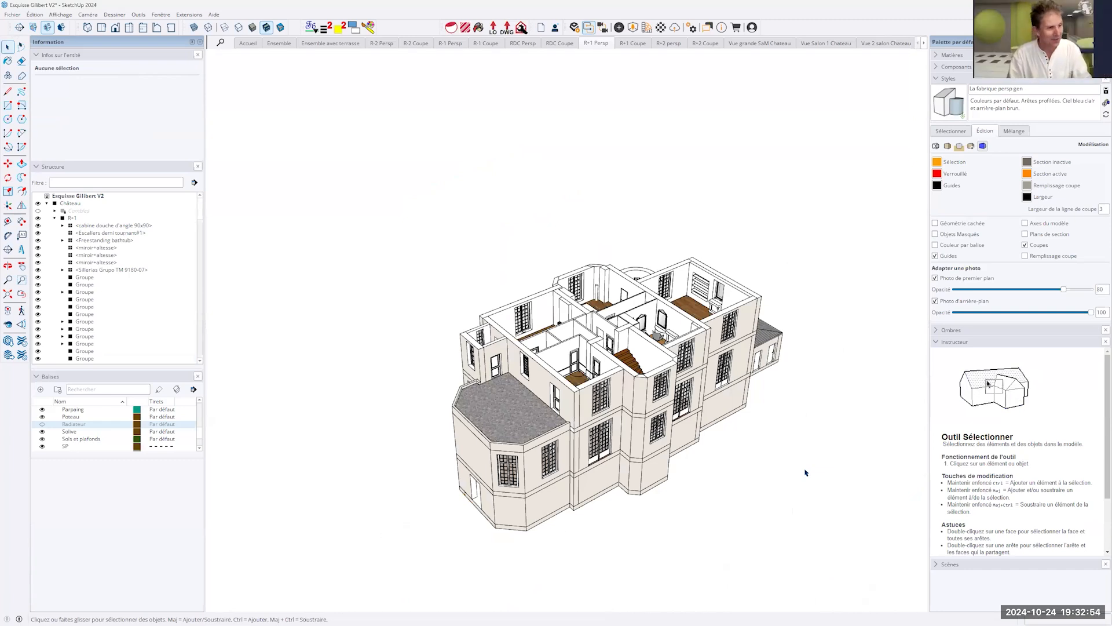
scroll(684, 413, up, 5)
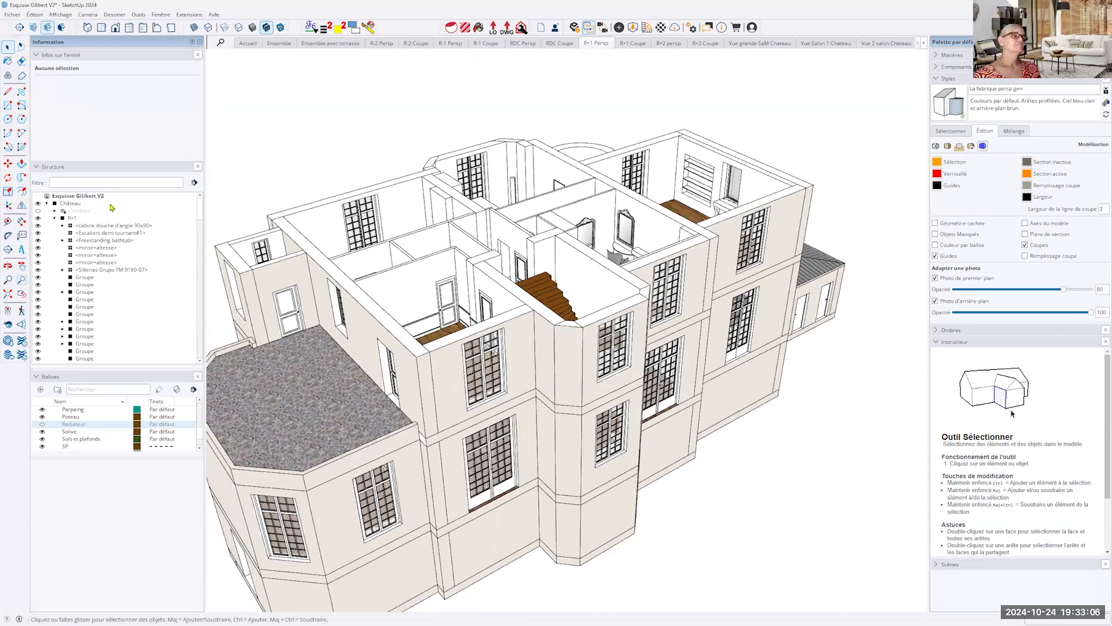
click(55, 212)
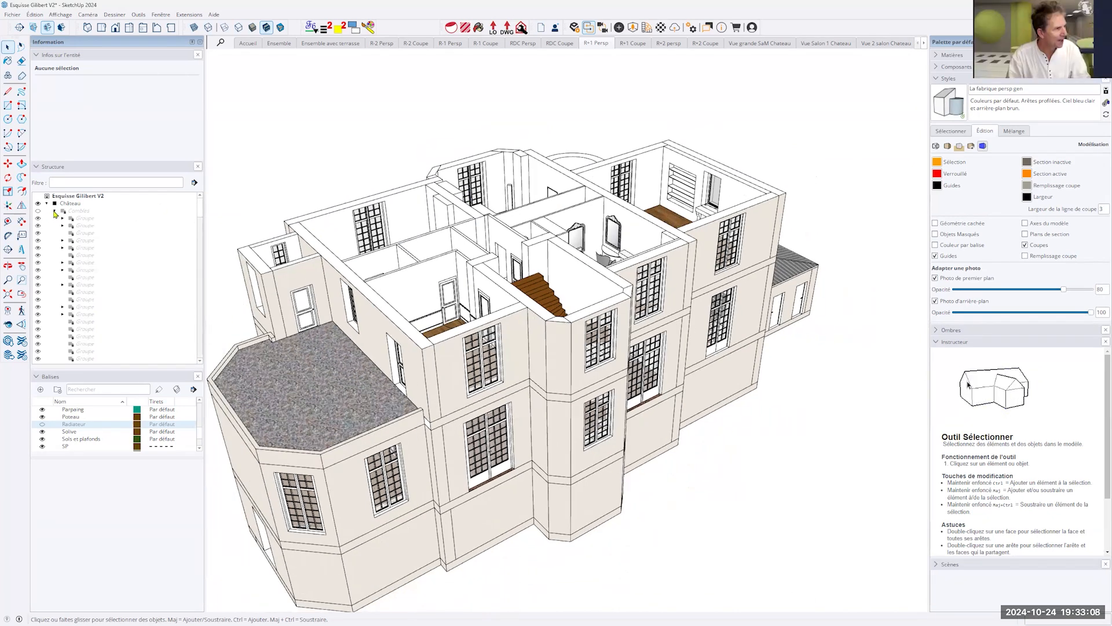
click(47, 204)
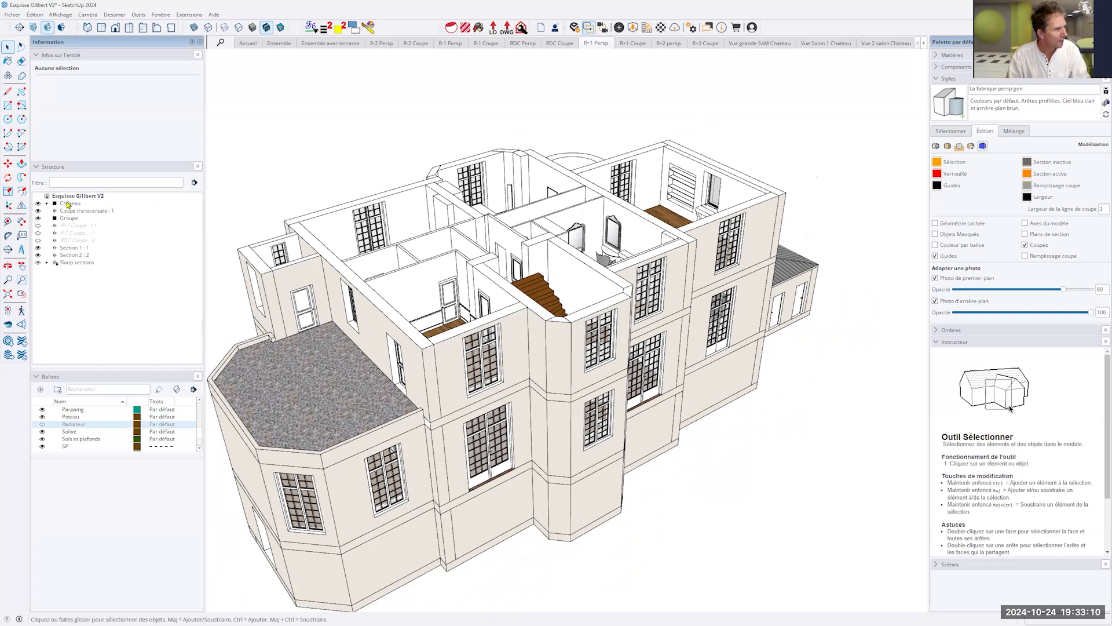
click(38, 204)
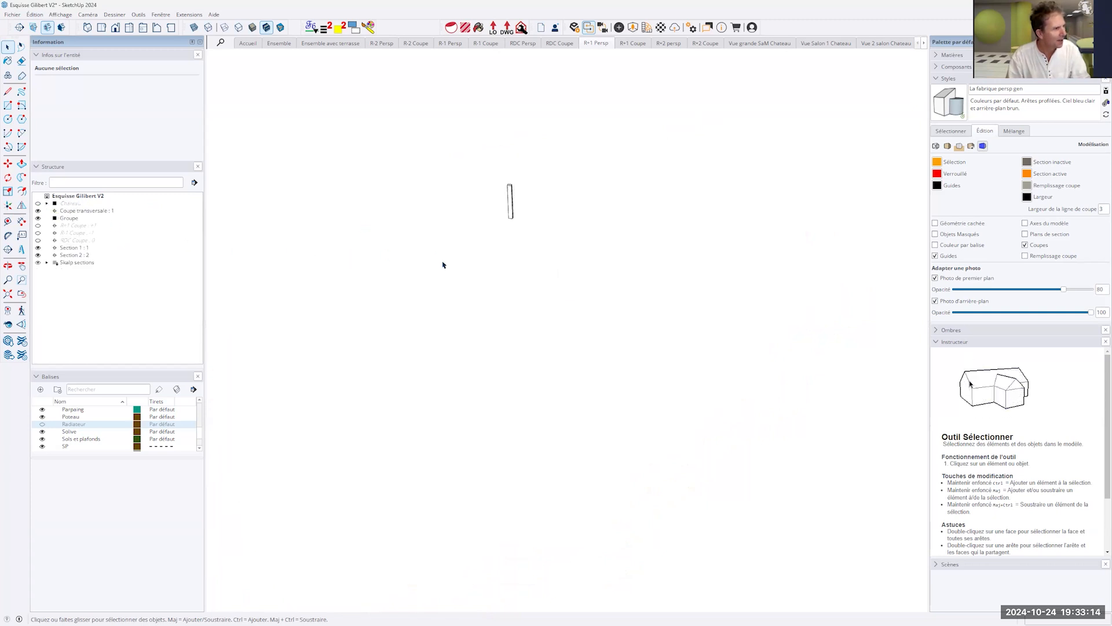
- Delete the leftover thin box group and show the Château group again with its floors expanded in the structure
click(511, 203)
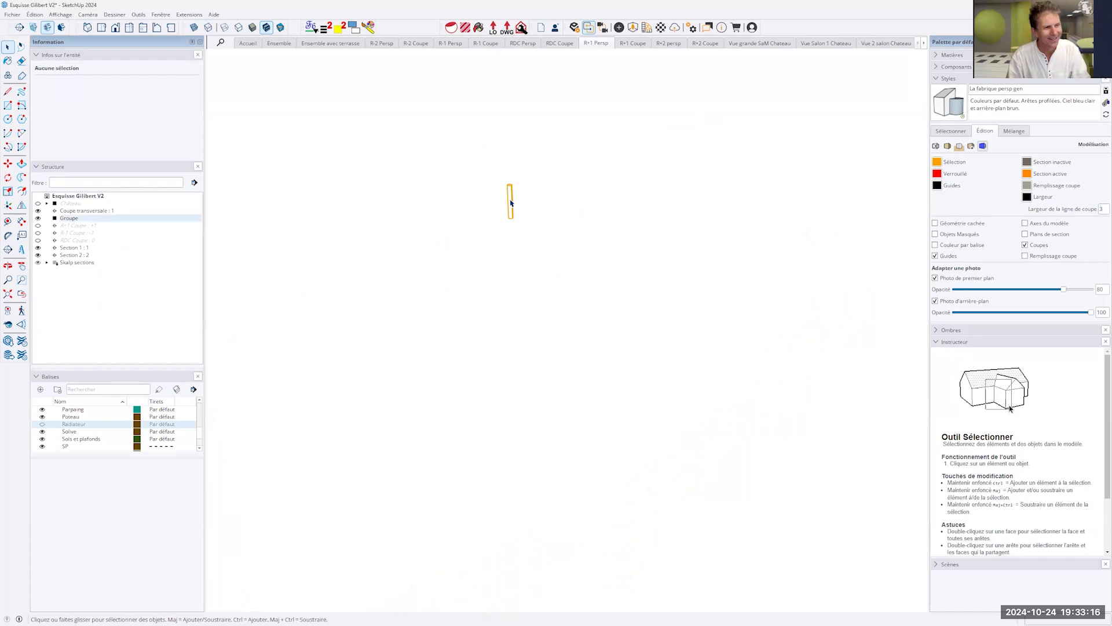
key(Delete)
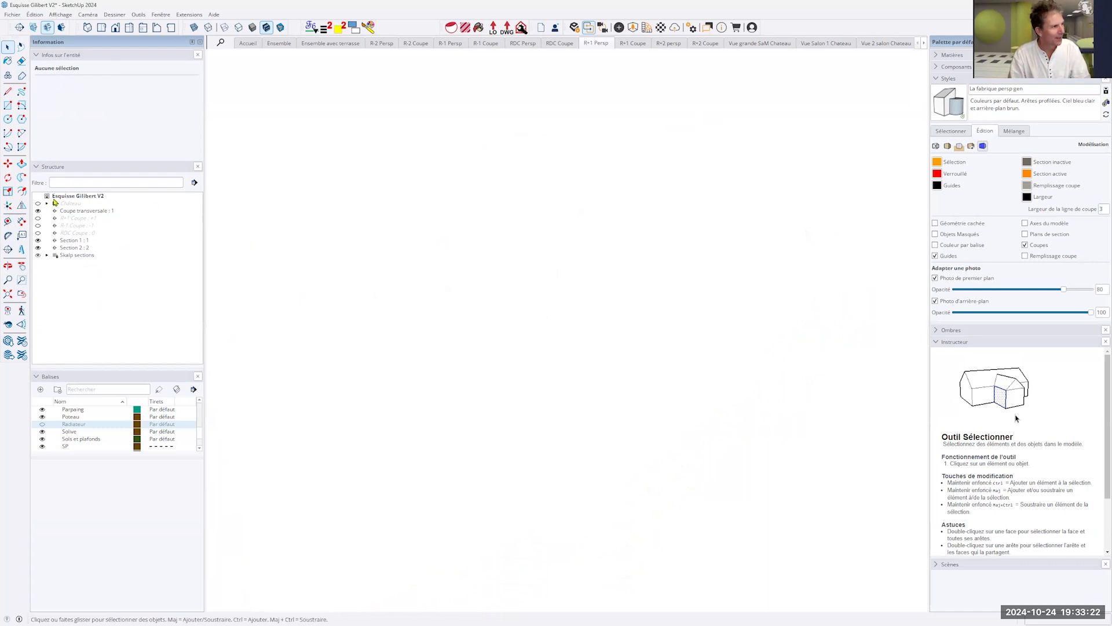
click(38, 203)
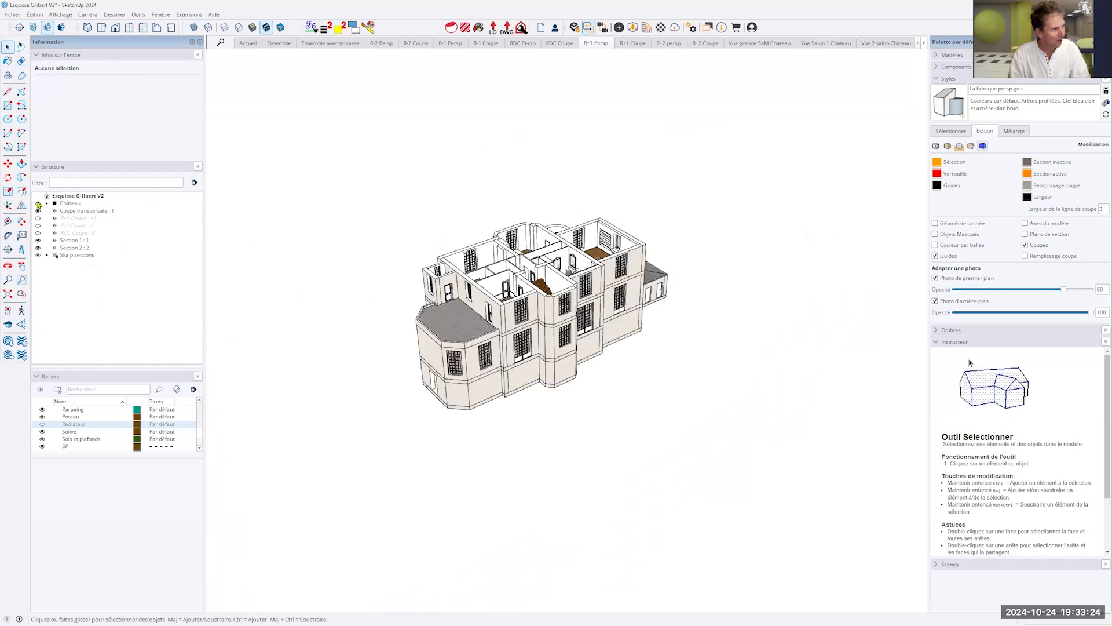
click(47, 204)
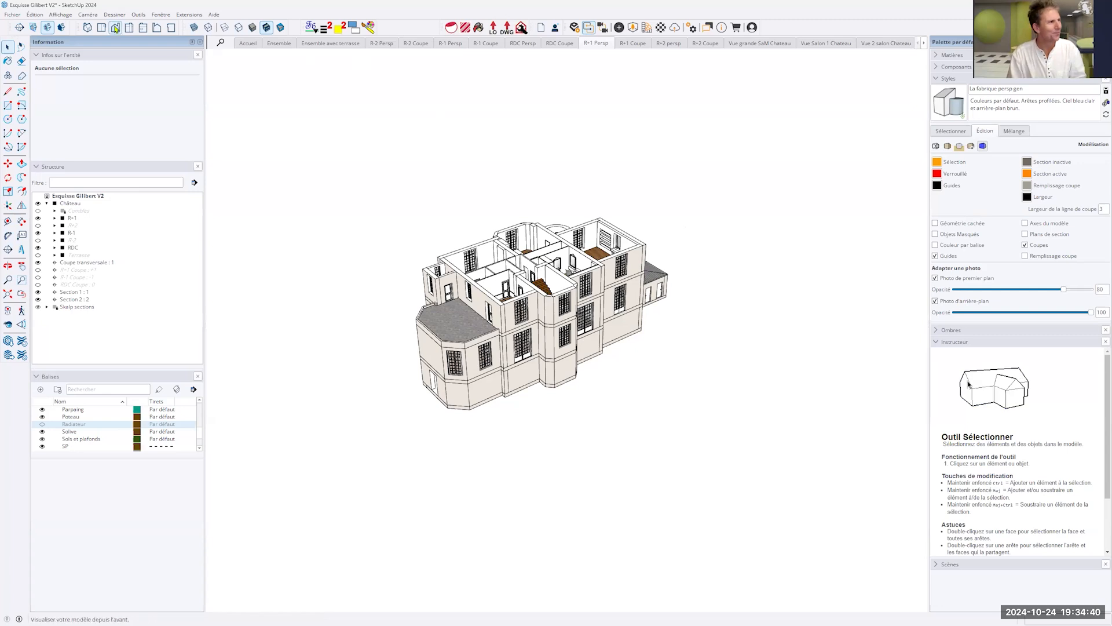
- Open the SketchUp preferences and examine the functions that can be given keyboard shortcuts
click(160, 15)
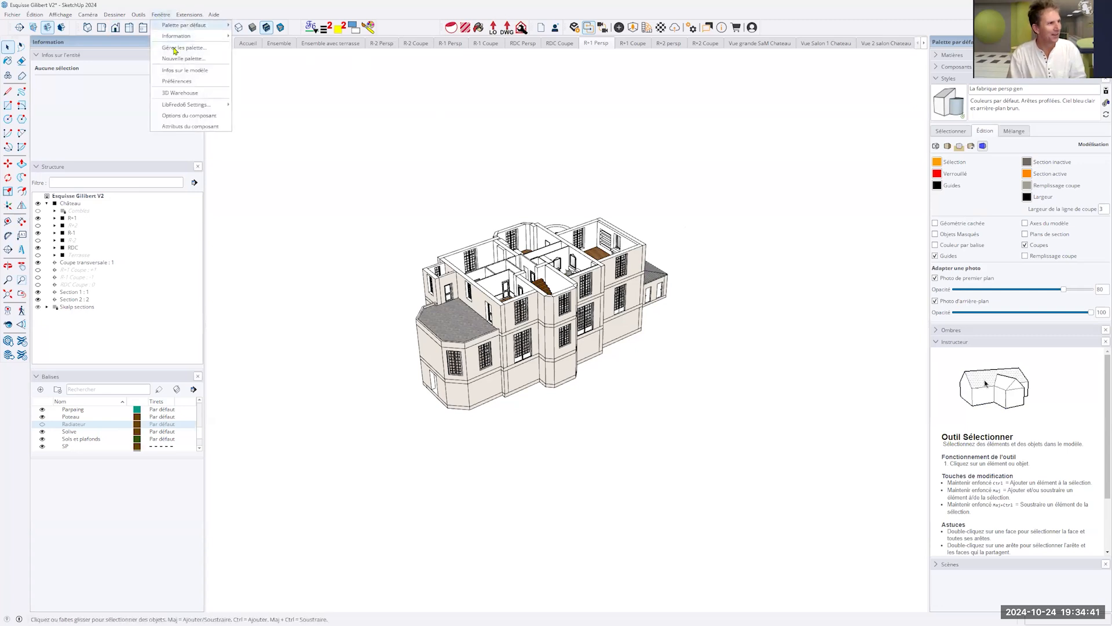
click(188, 88)
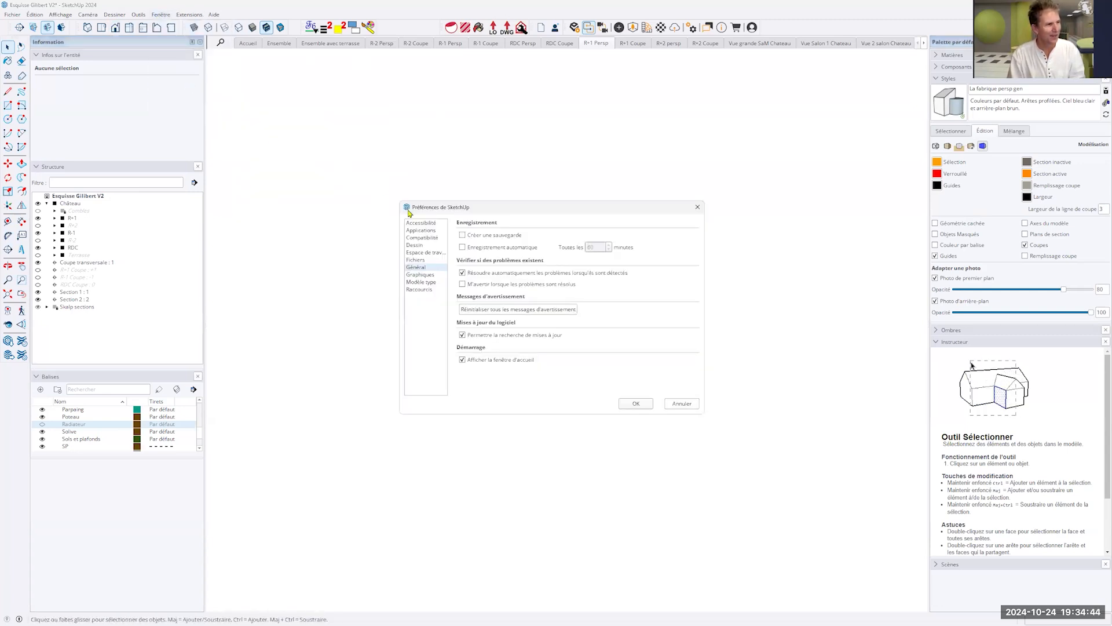
click(420, 290)
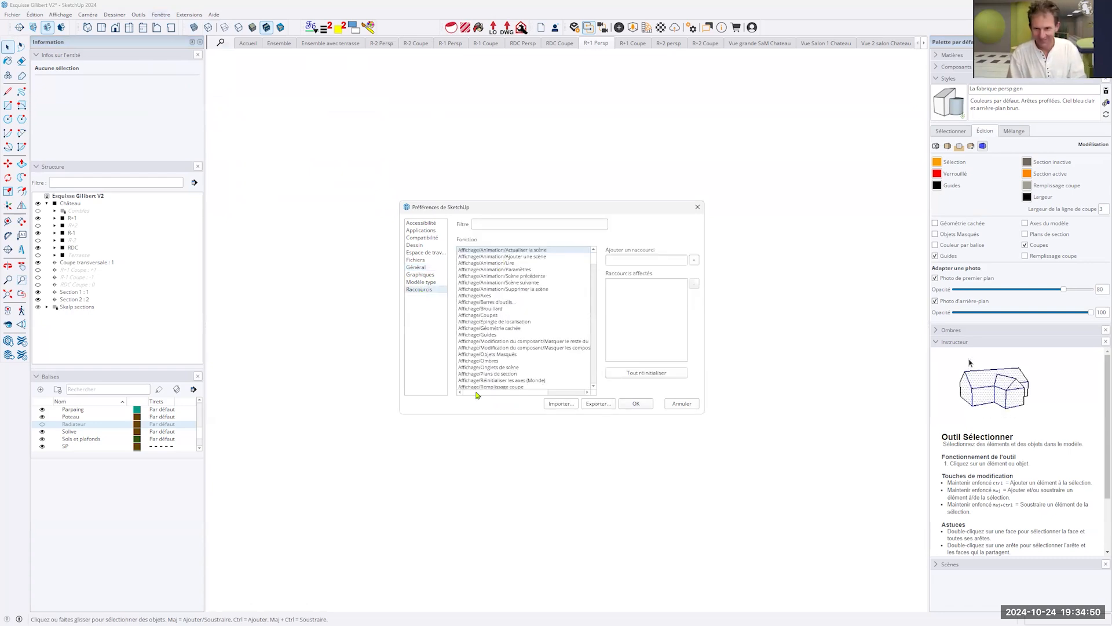
scroll(495, 355, down, 20)
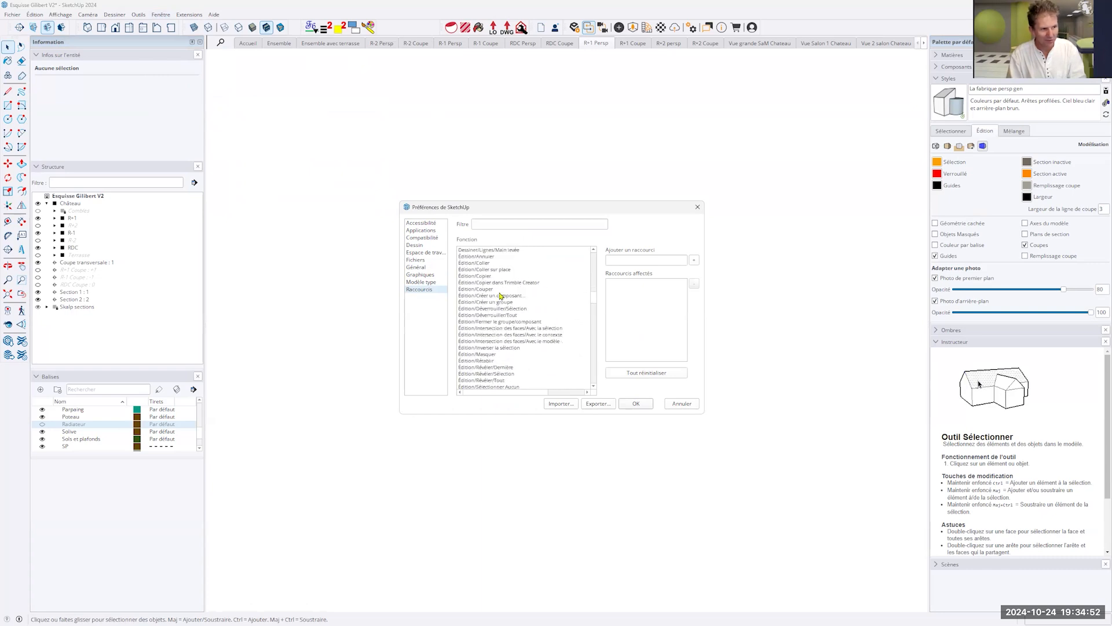
scroll(538, 323, up, 10)
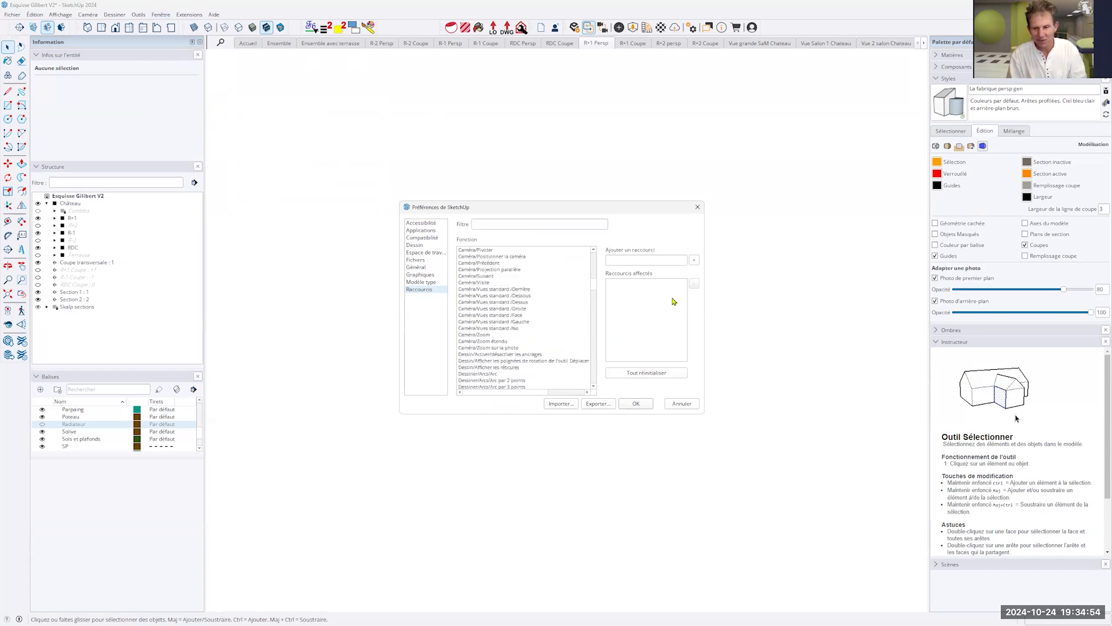
scroll(593, 262, up, 8)
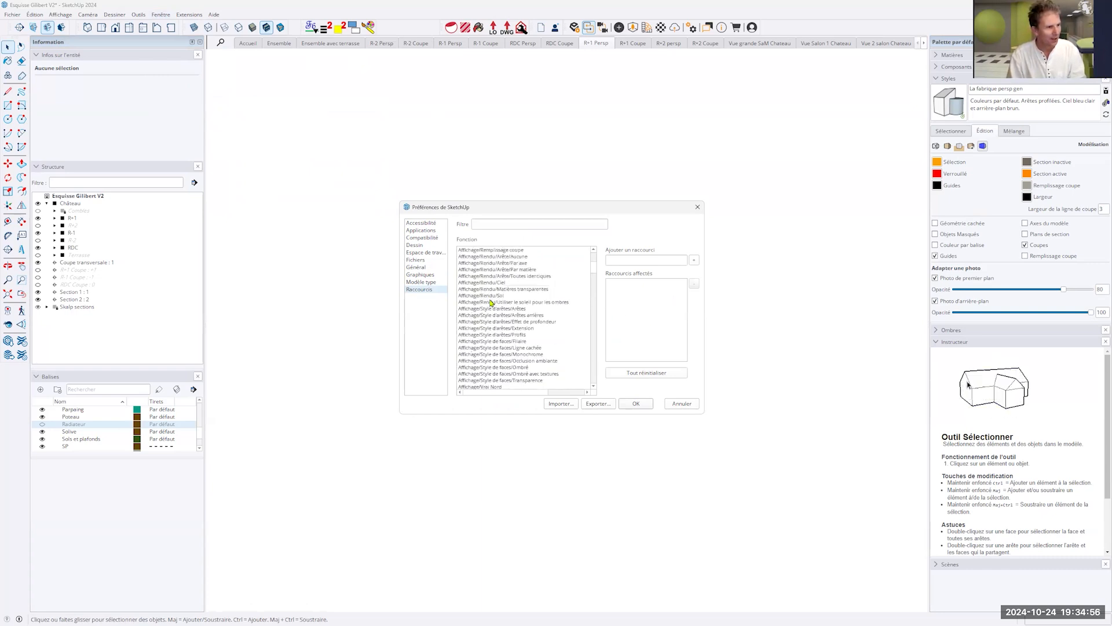
scroll(594, 269, up, 4)
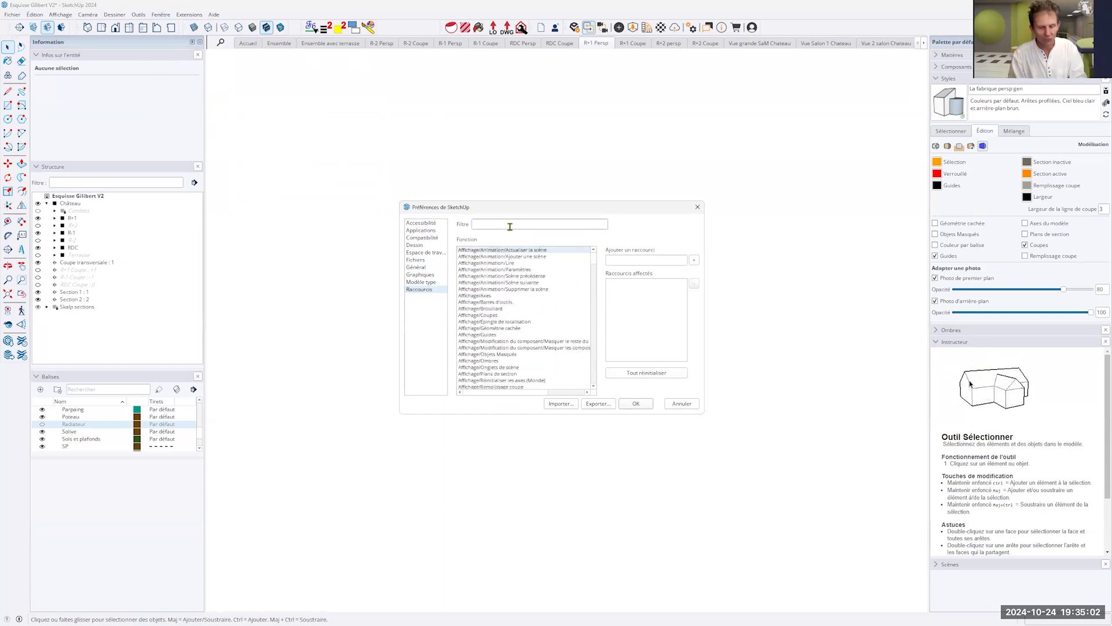
- Filter the shortcut functions for "guide" and try to assign Alt+G to Édition/Supprimer les guides
text(uide)
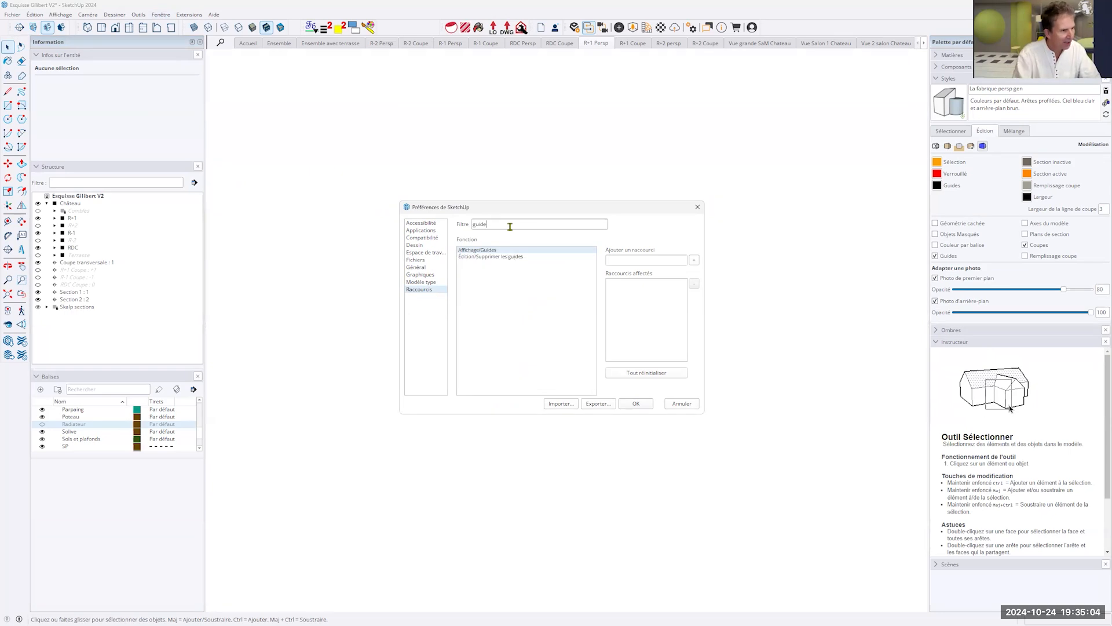
click(508, 257)
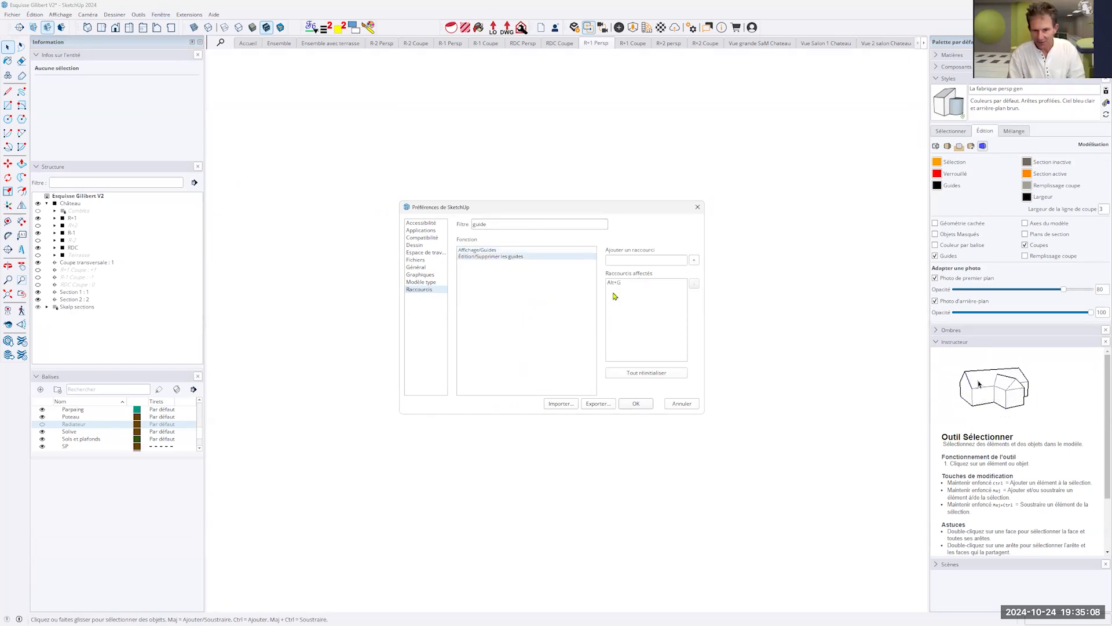
click(647, 260)
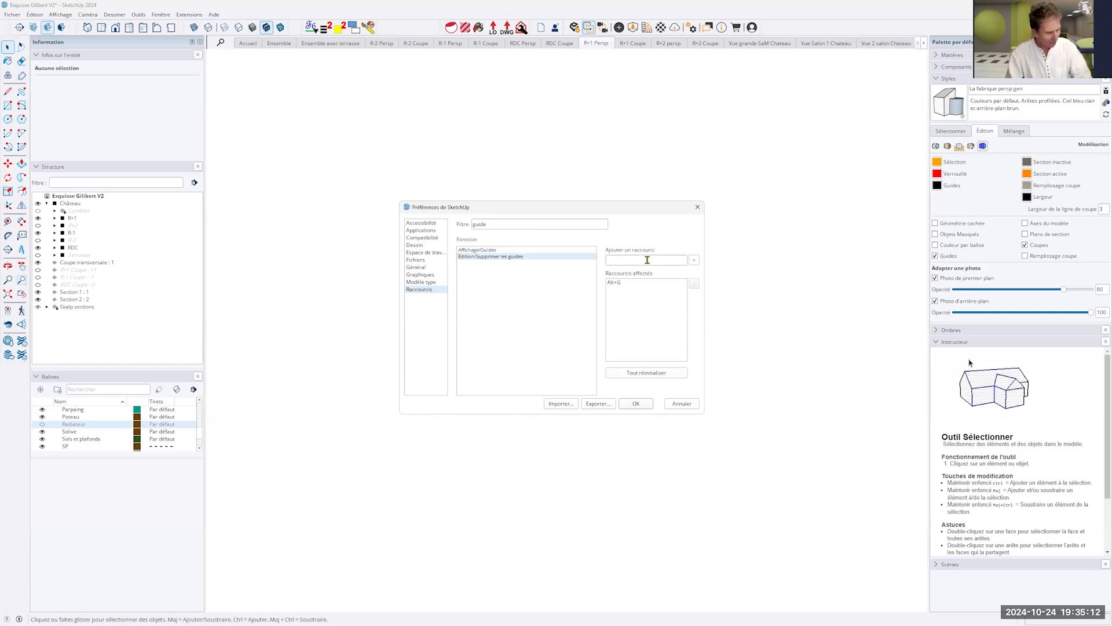
key(alt+g)
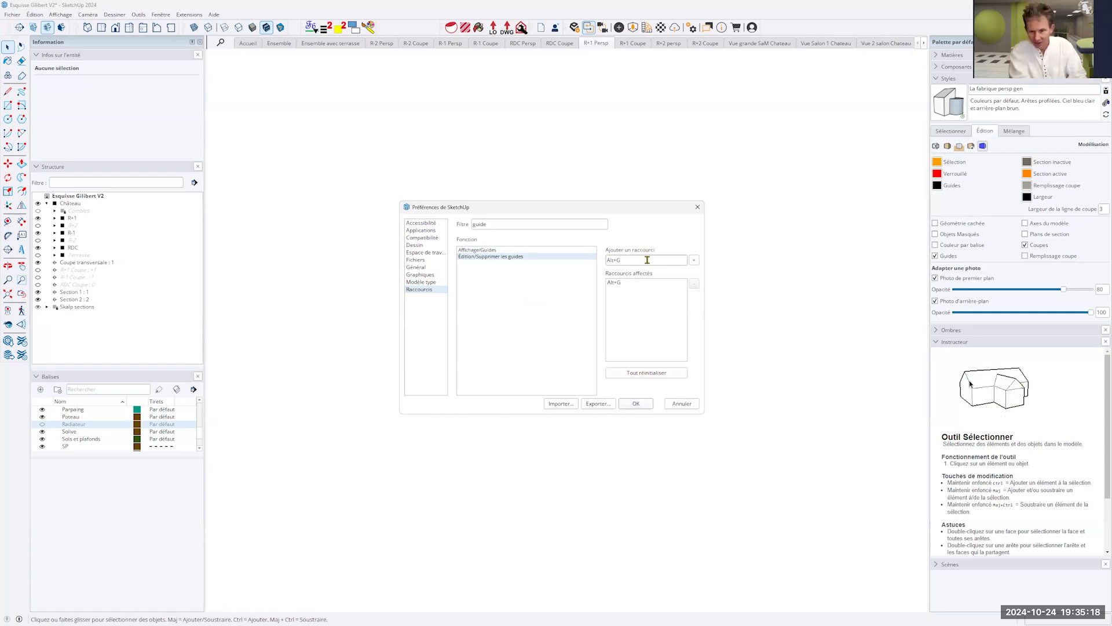
click(694, 260)
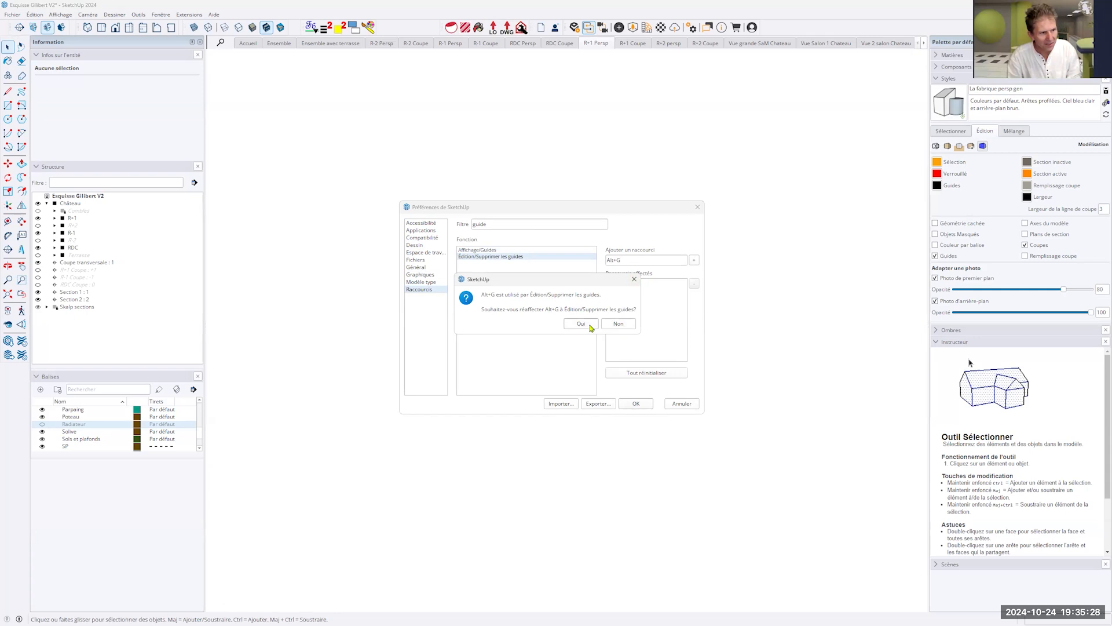
click(634, 279)
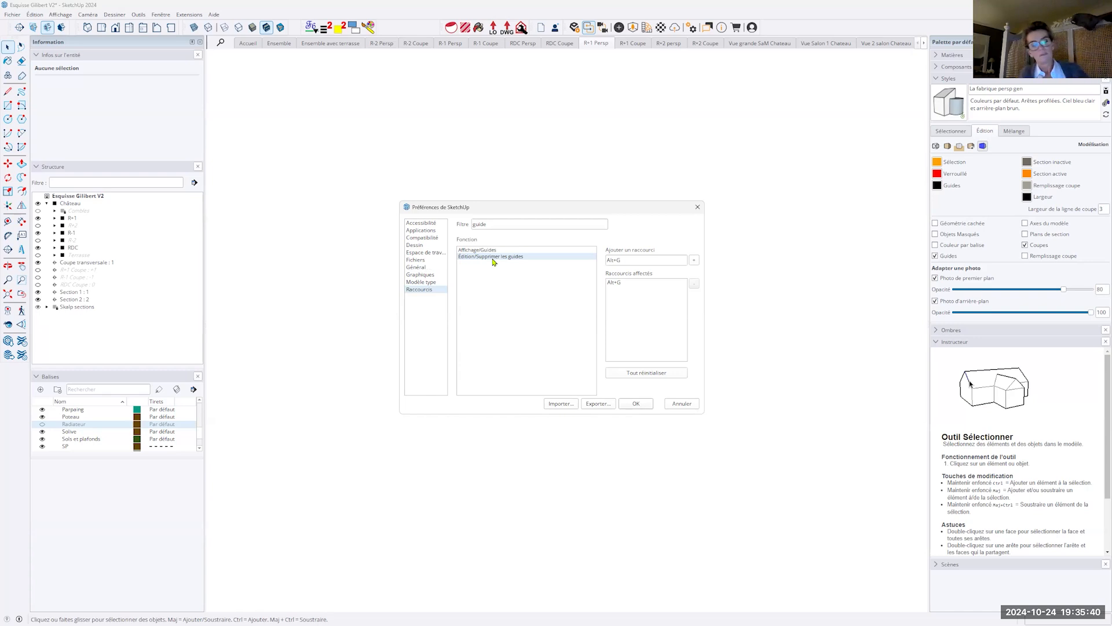
- Search the shortcut functions for "visit" and check which shortcuts are assigned to Caméra/Visite
click(502, 224)
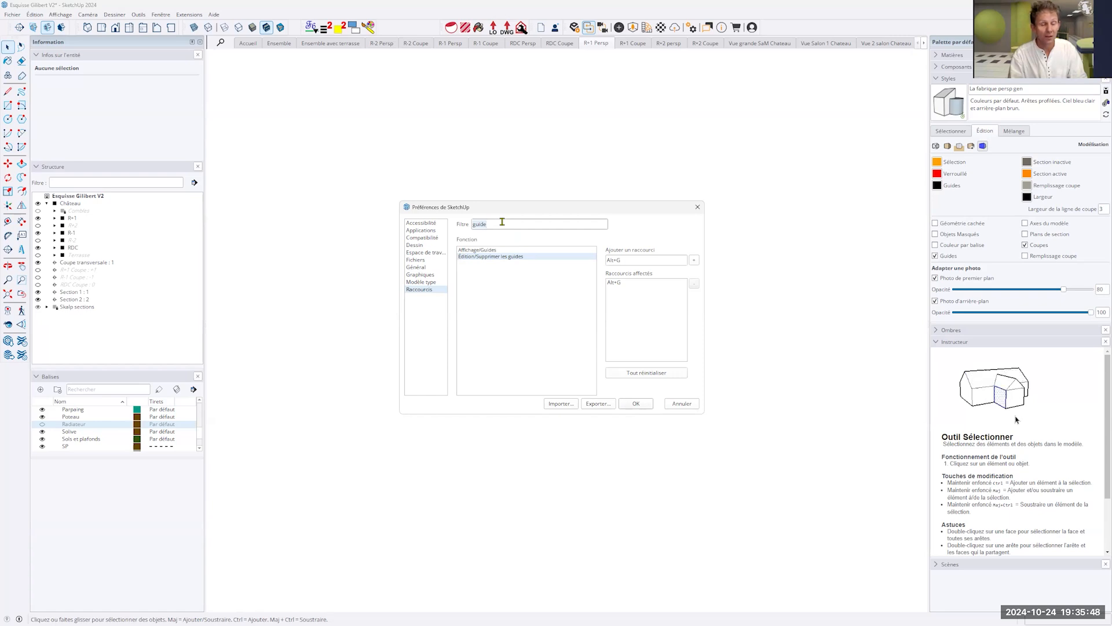
text(pas)
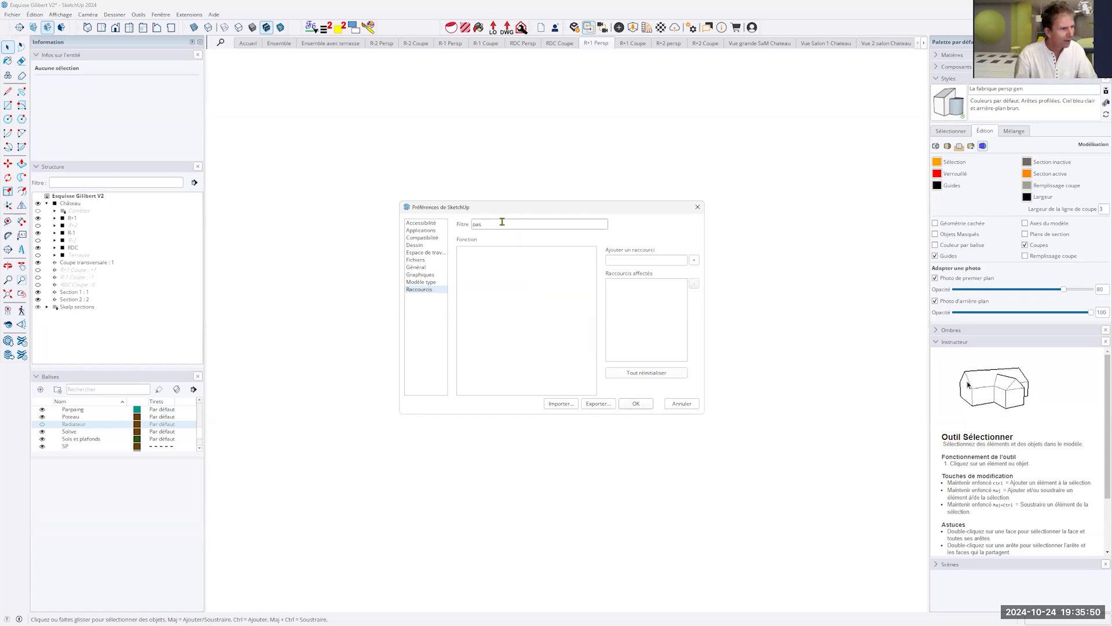
key(BackSpace)
key(BackSpace)
key(BackSpace)
text(visit)
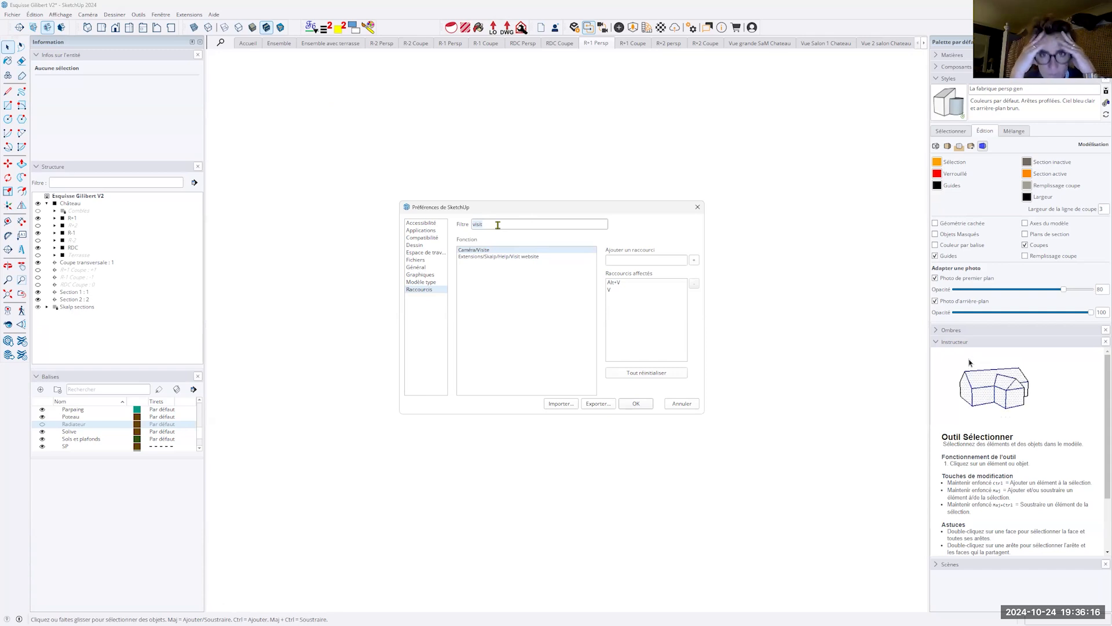
- Filter the functions for "texte", assign the shortcut Ctrl+PavéNum3 to Outils/Texte 3D and accept the preferences
text(texte)
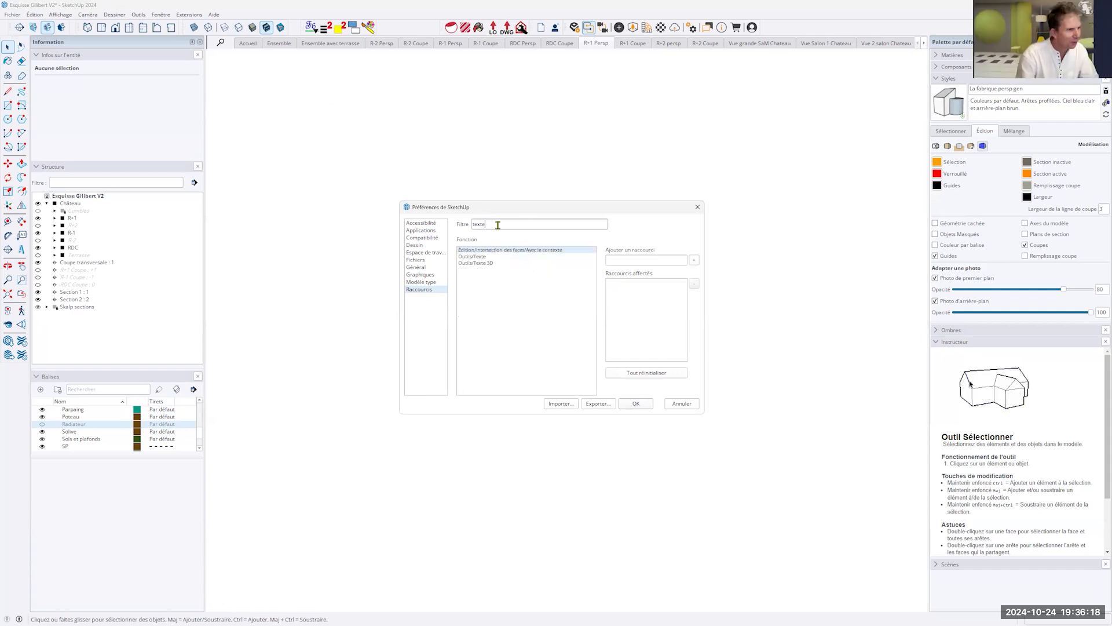
click(465, 263)
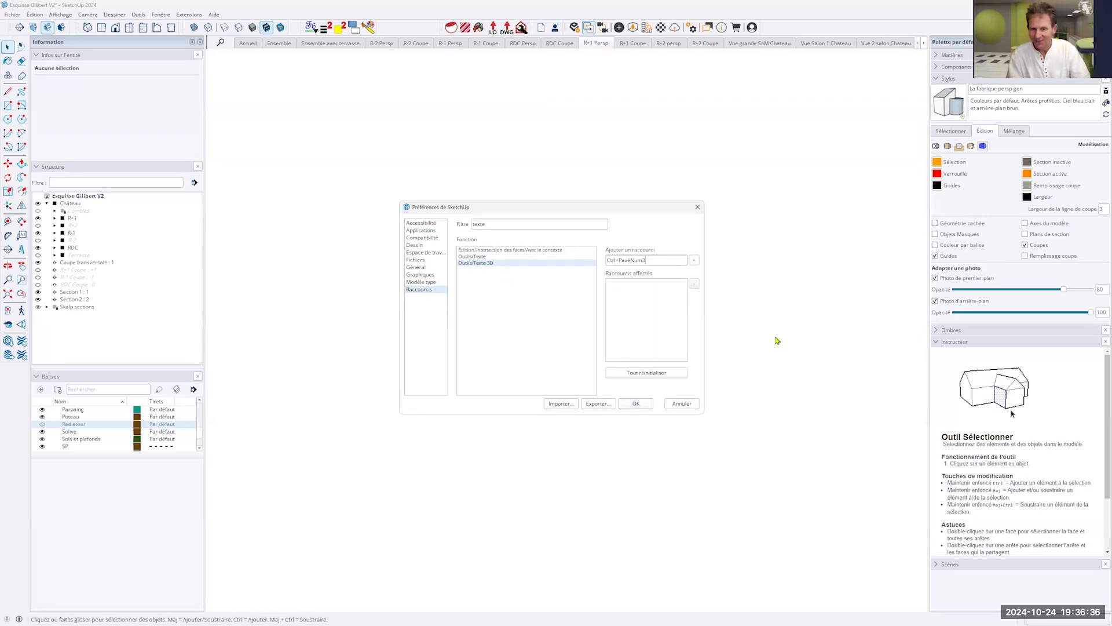
click(693, 261)
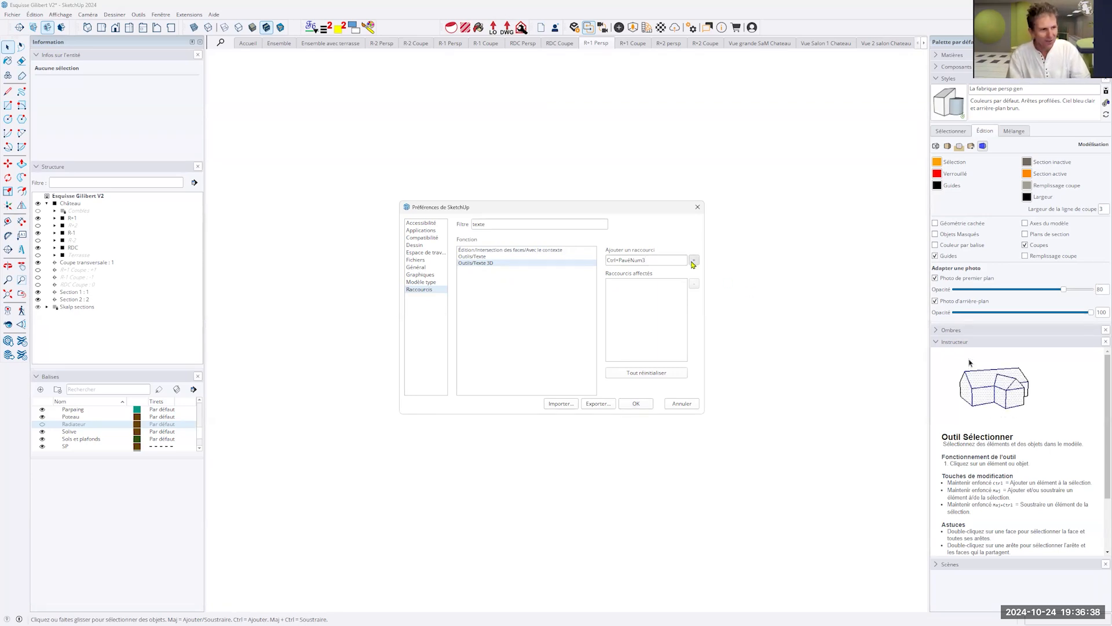
click(636, 403)
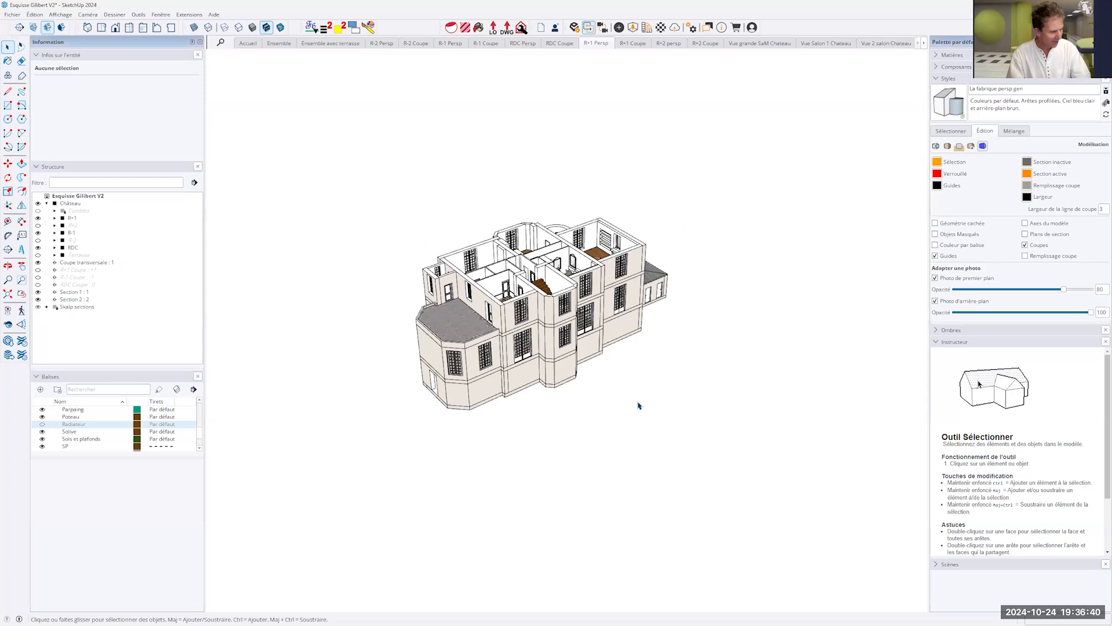
- Start the 3D Text tool and replace the placeholder text with "Coucou"
key(ctrl+KP_3)
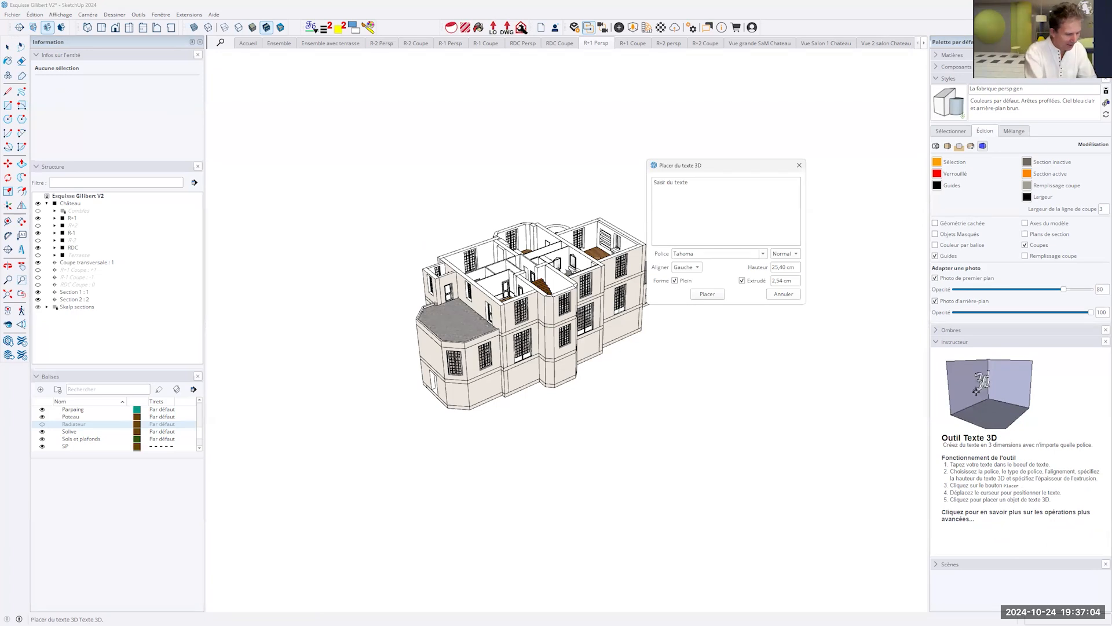
text(Coucou)
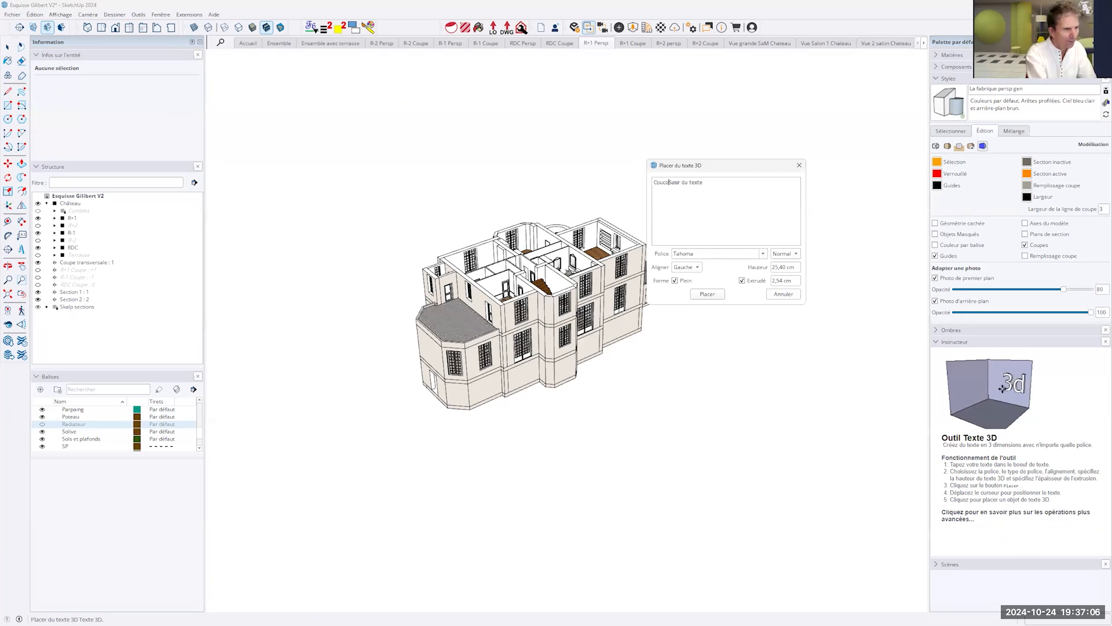
key(Delete)
key(Delete)
key(Delete)
key(Delete)
key(Delete)
key(Delete)
key(Delete)
key(Delete)
key(Delete)
key(Delete)
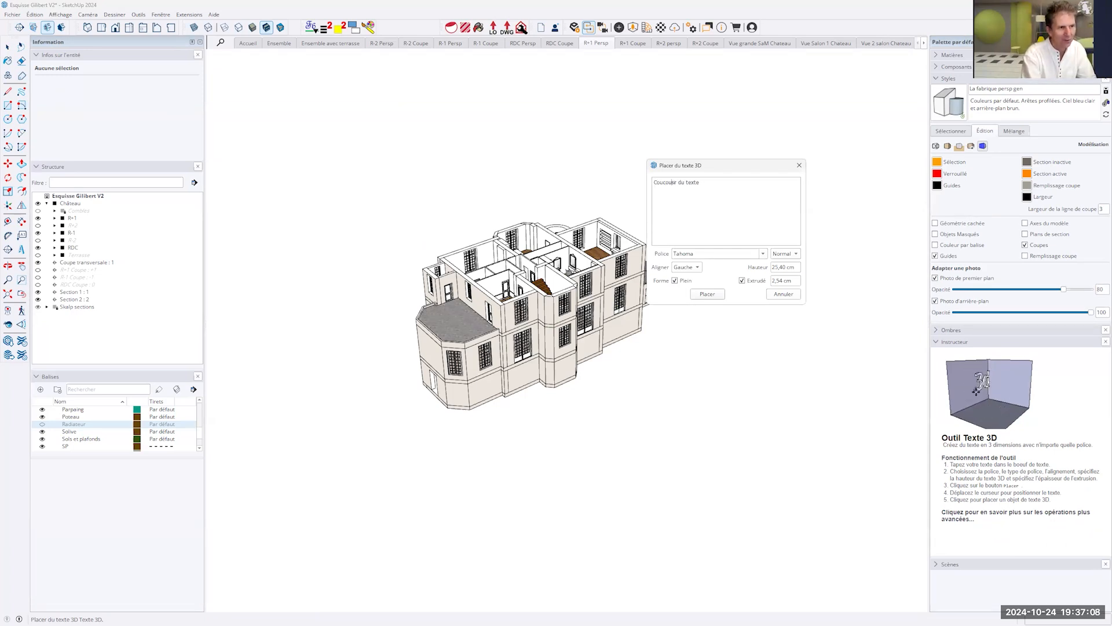
key(Delete)
key(Delete)
key(Delete)
key(Delete)
key(Delete)
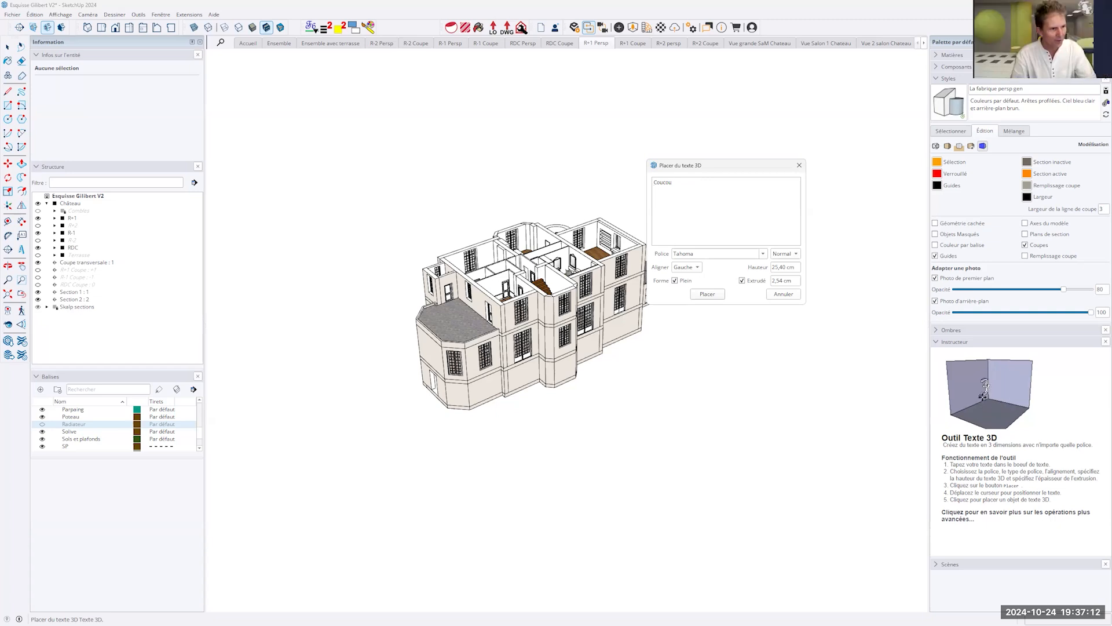
- Place the "Coucou" 3D text on the blank lower wall below the château's tall window
click(708, 297)
scroll(618, 334, up, 5)
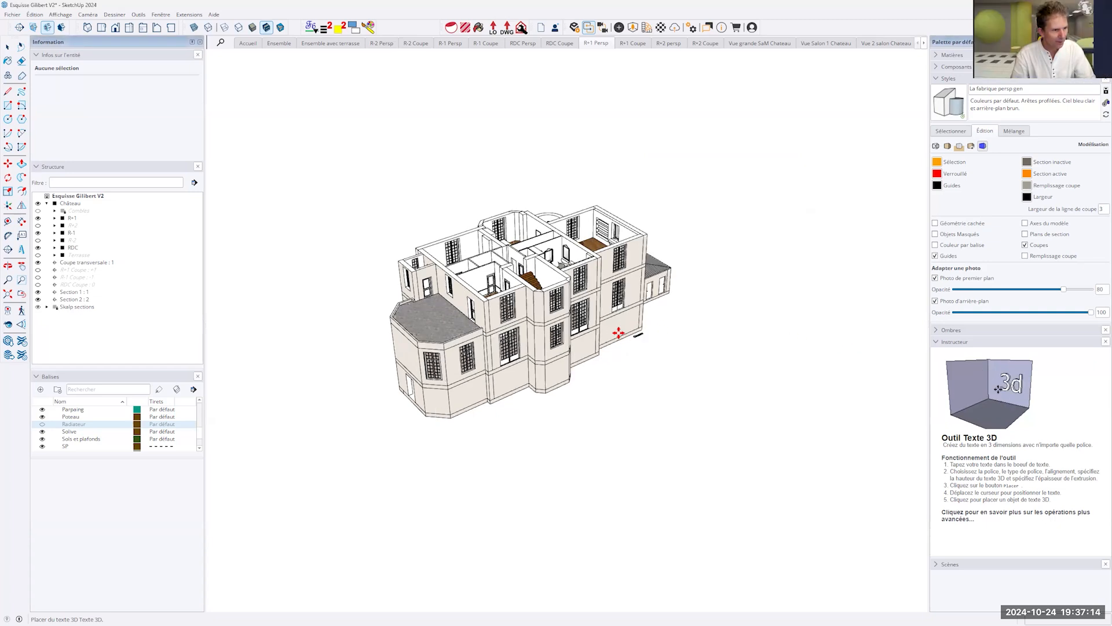
scroll(576, 292, up, 8)
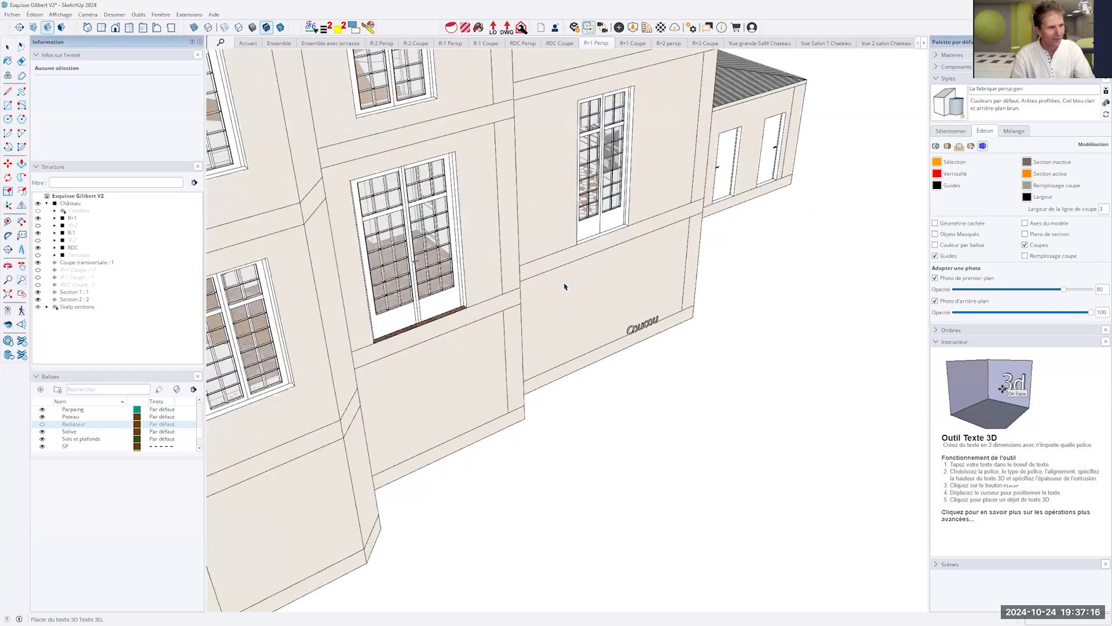
click(590, 278)
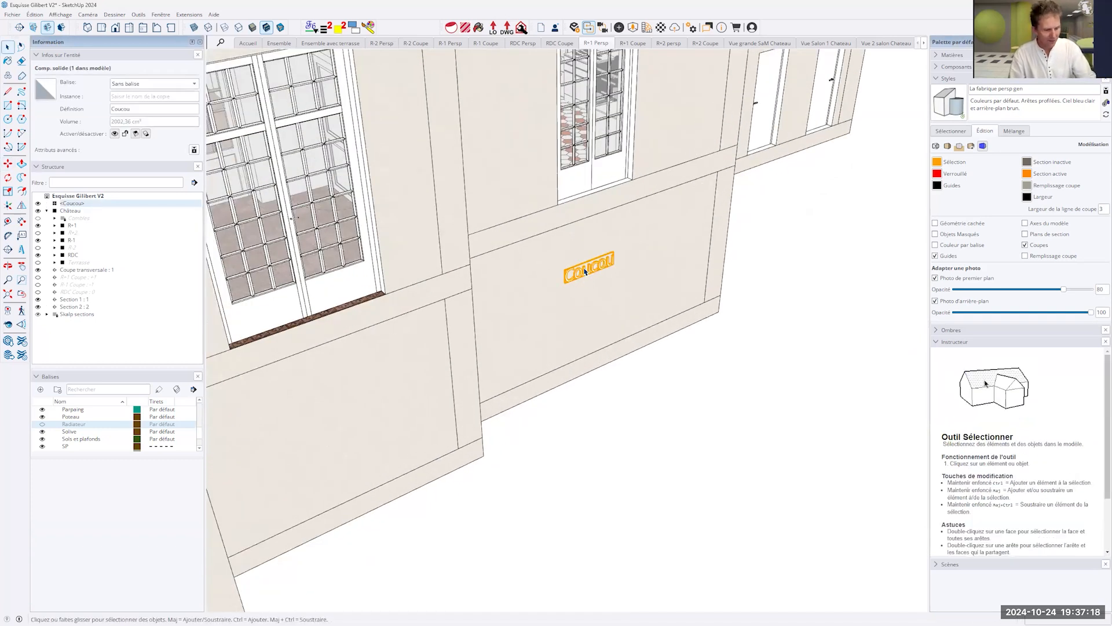
- Delete the "Coucou" 3D text from the château's lower wall
key(Delete)
scroll(734, 409, down, 5)
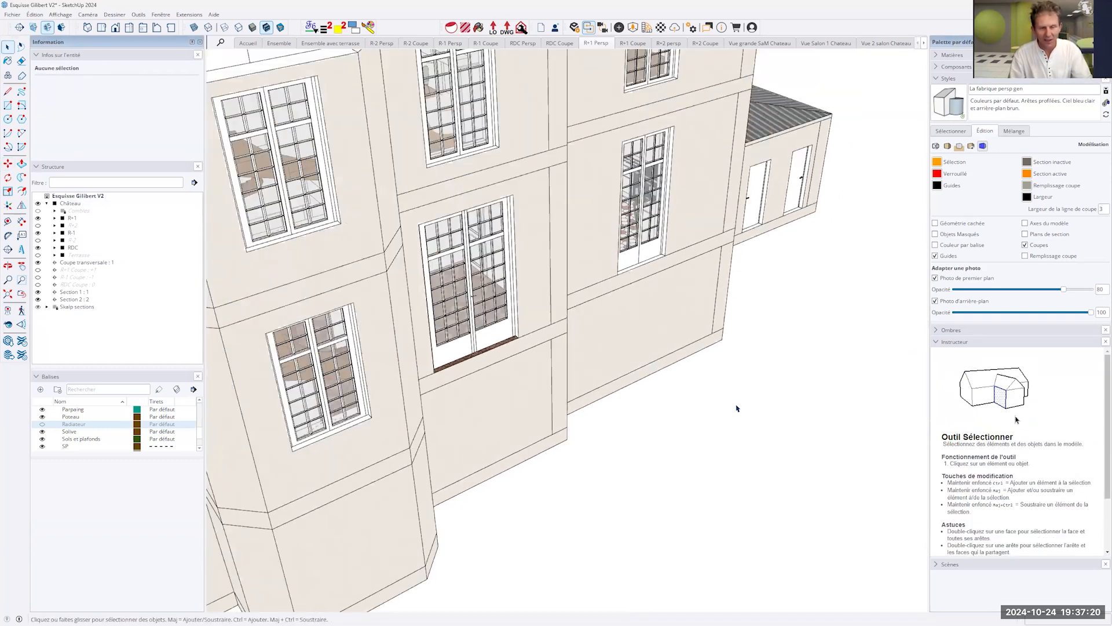
scroll(737, 409, down, 10)
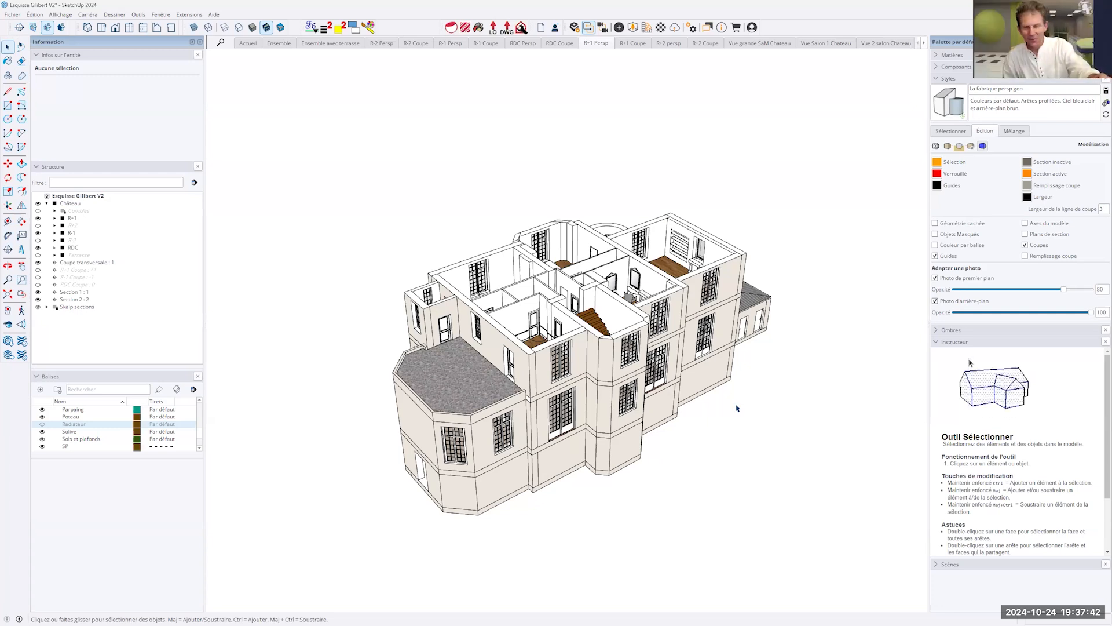
- Undo the deletion of the "Coucou" text, redo it and display the editing commands with their shortcuts
key(ctrl+z)
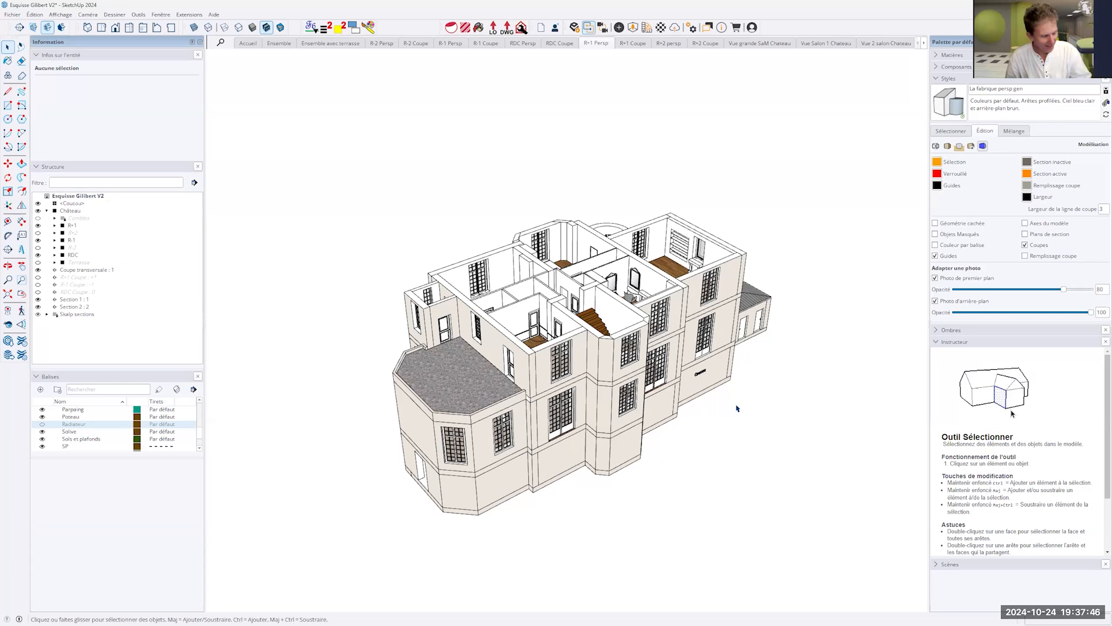
key(ctrl+y)
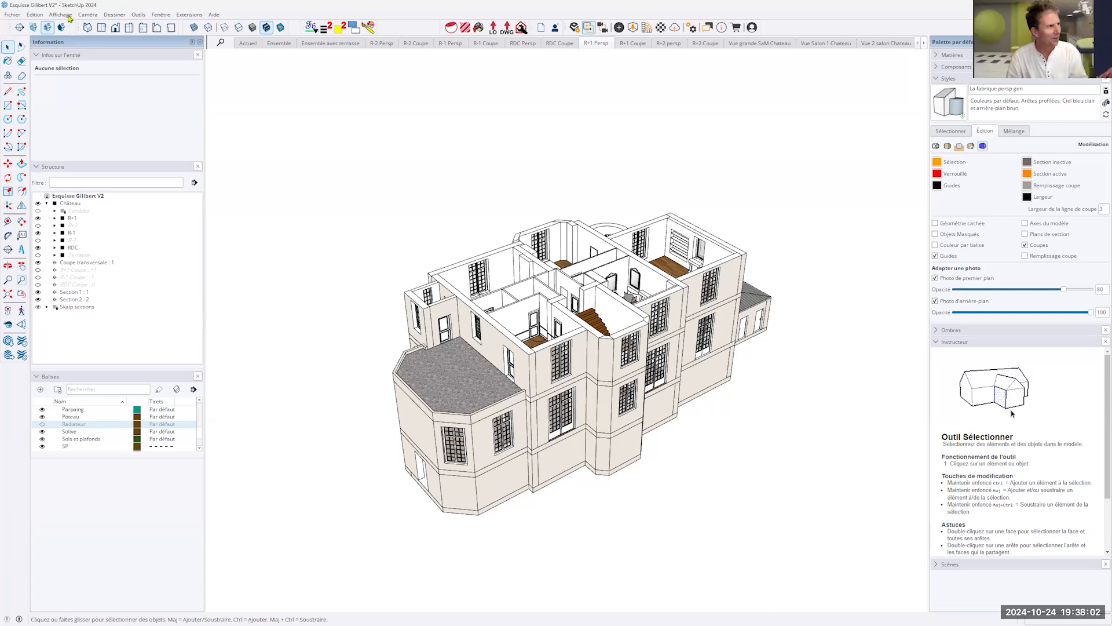
click(37, 14)
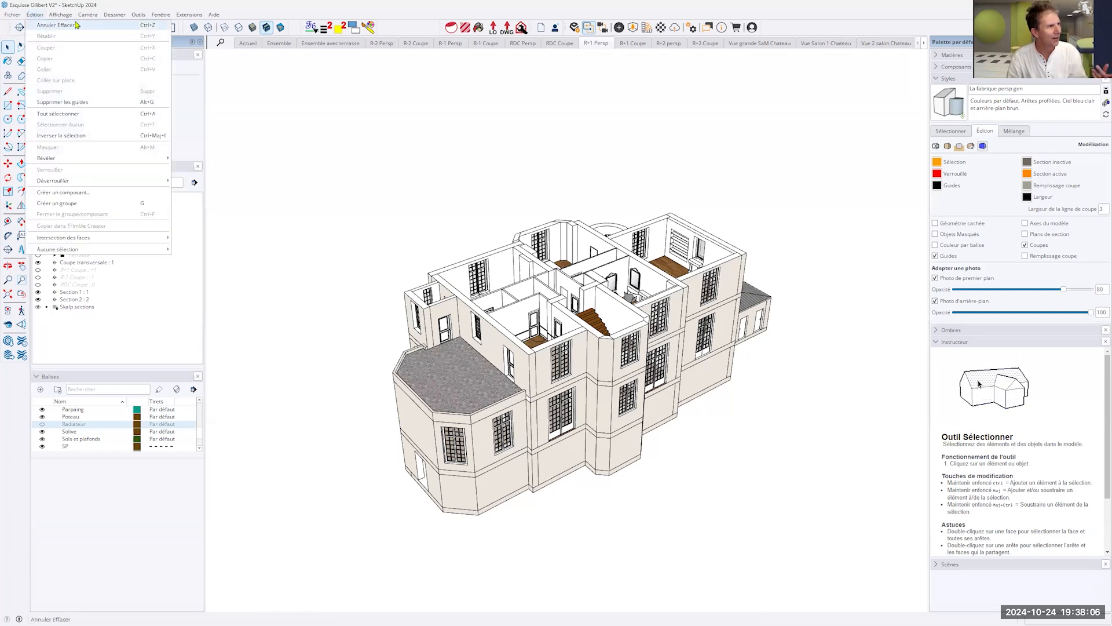
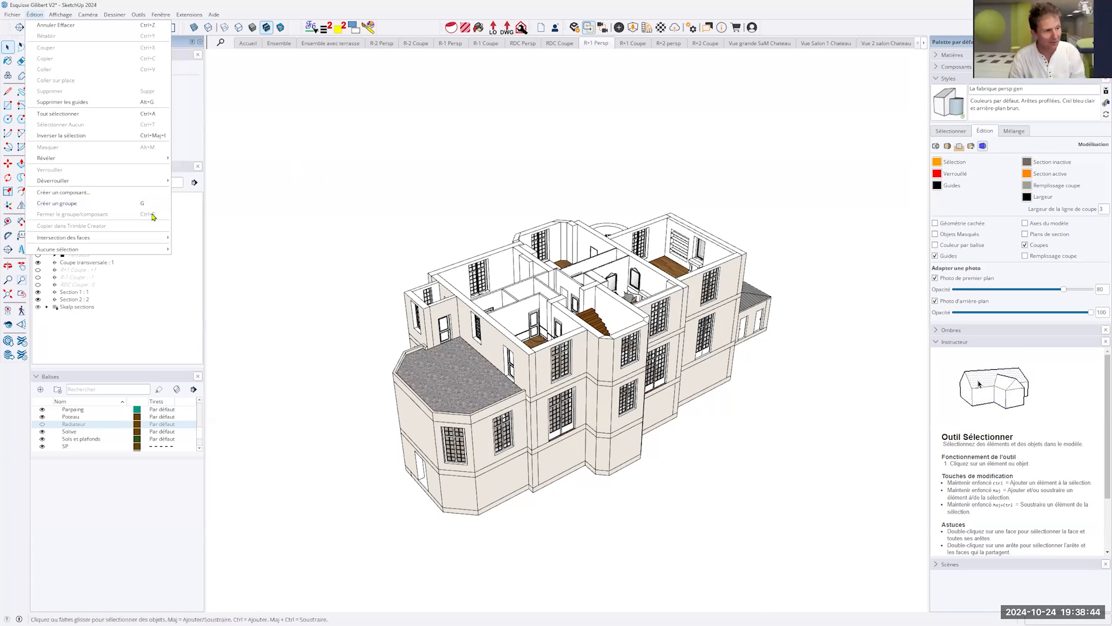
- Enter the nested groups down to the stair tower's corner wall, select all its connected geometry and exit the groups
click(360, 222)
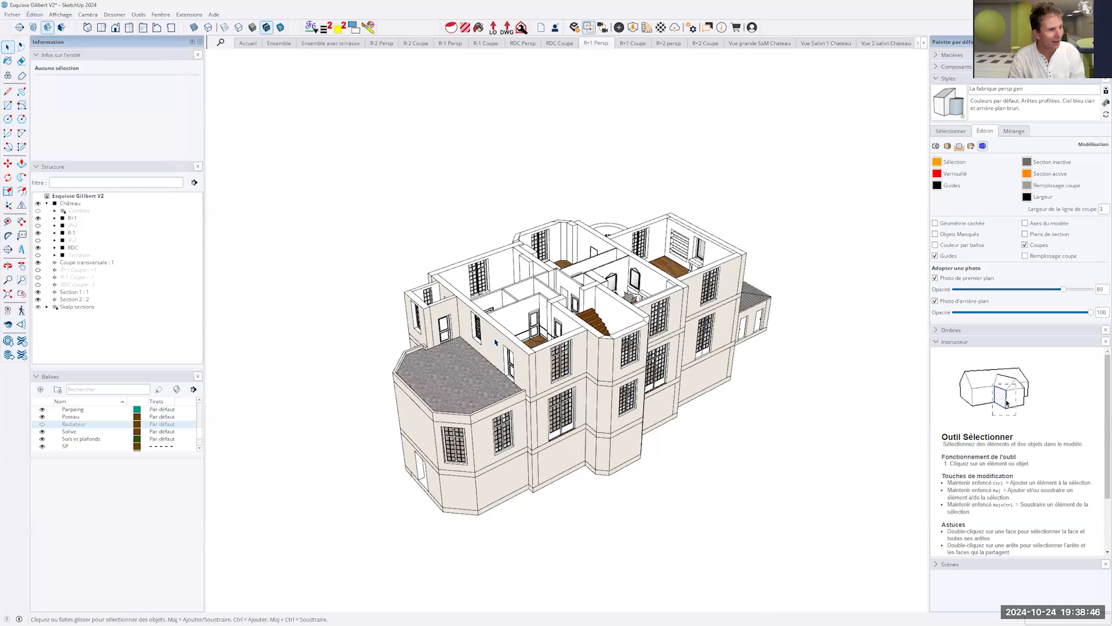
double_click(609, 352)
click(609, 352)
double_click(609, 352)
triple_click(609, 352)
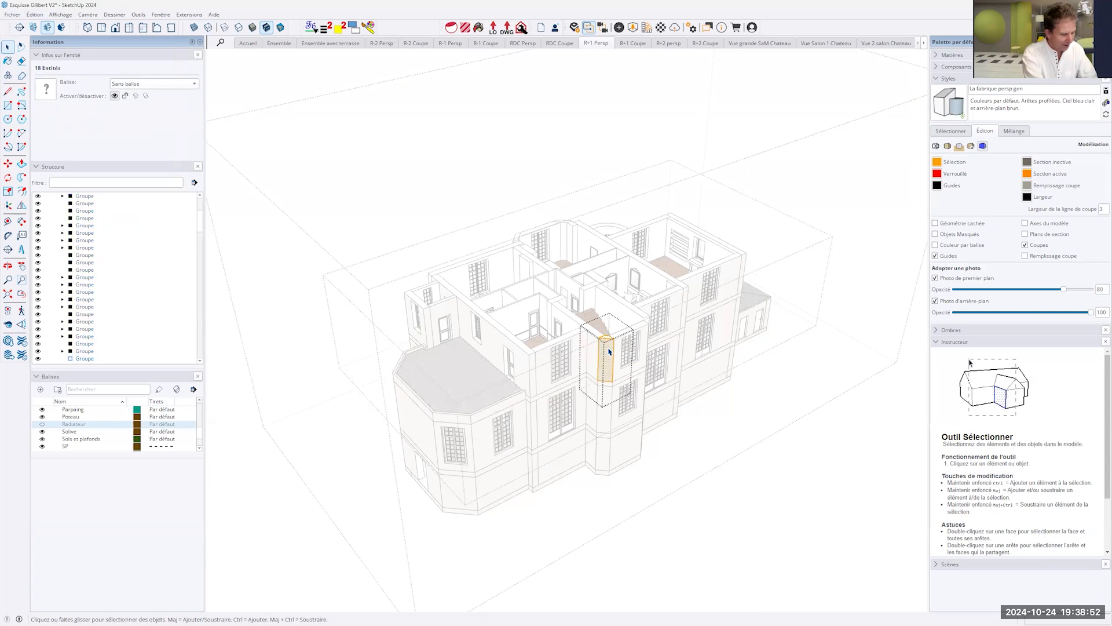
key(Escape)
key(Escape)
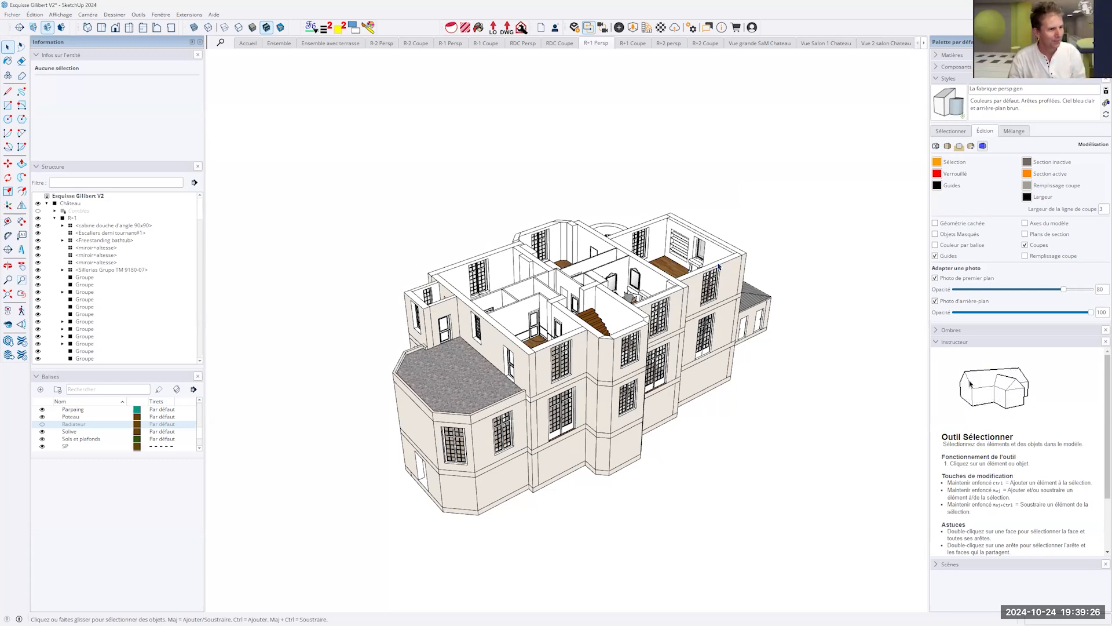
- Activate the Line, Rectangle, Circle, Push/Pull, Rotate, Move and Offset tools one after another
middle_drag(738, 316, 819, 210)
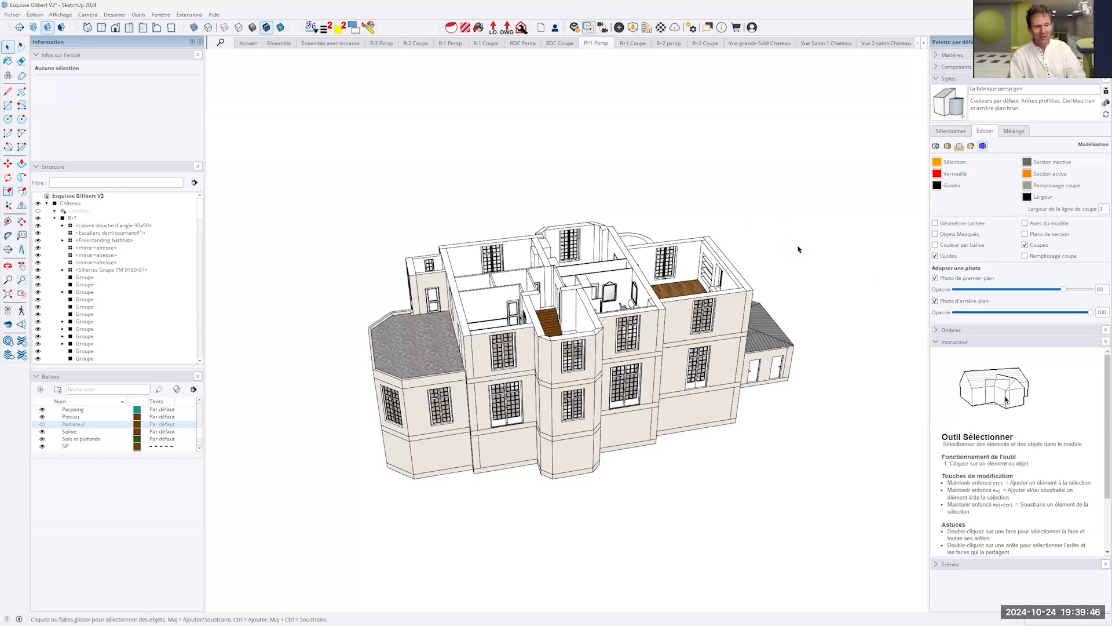
key(l)
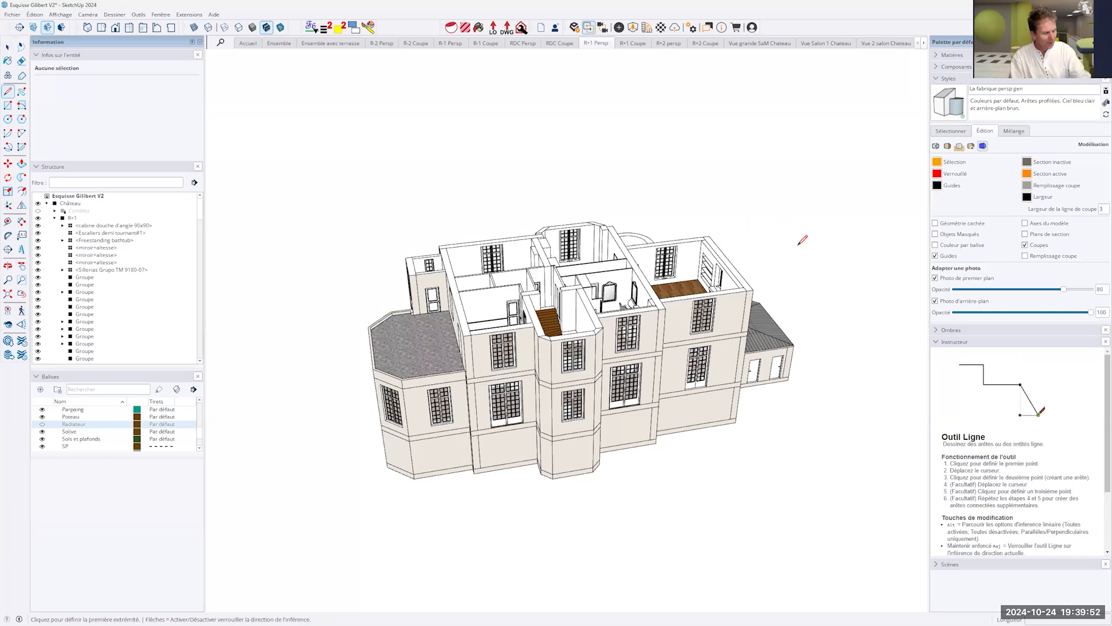
key(r)
key(c)
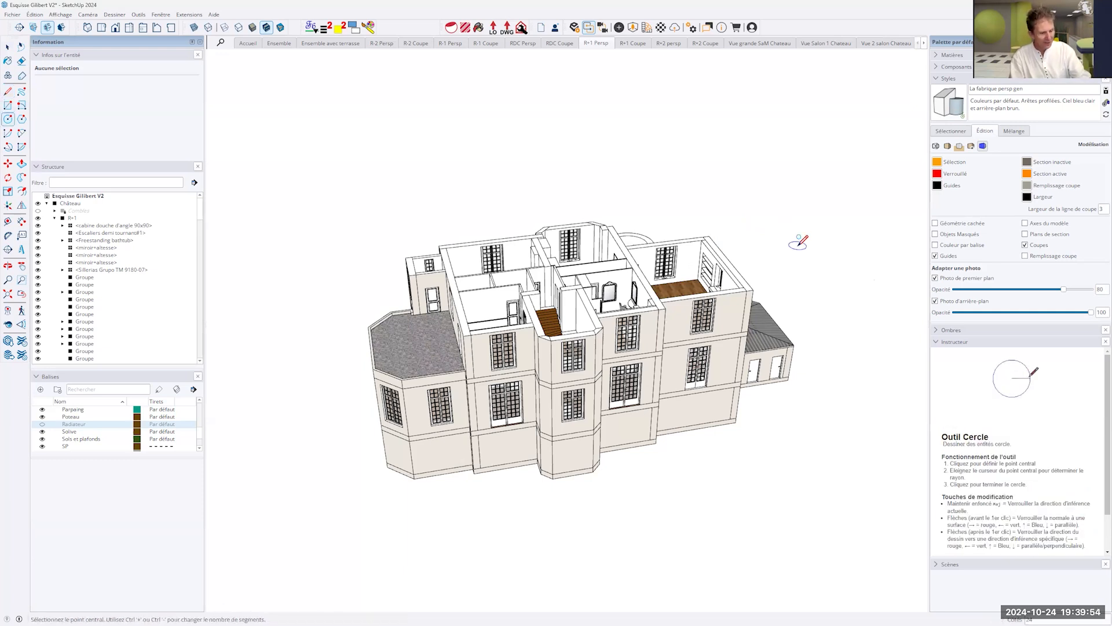
key(p)
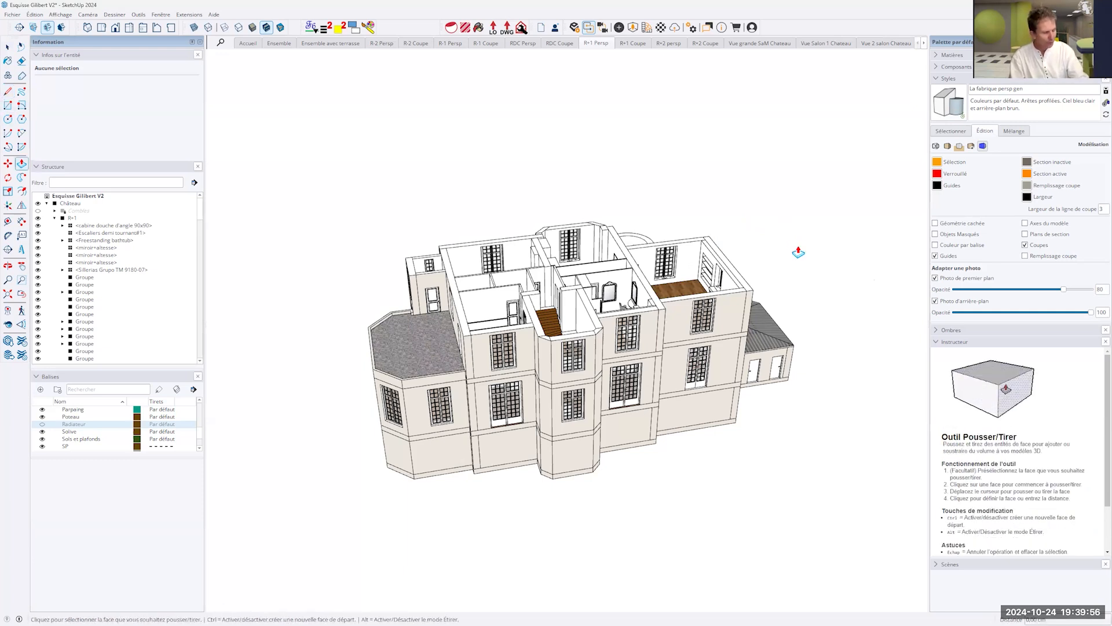
key(q)
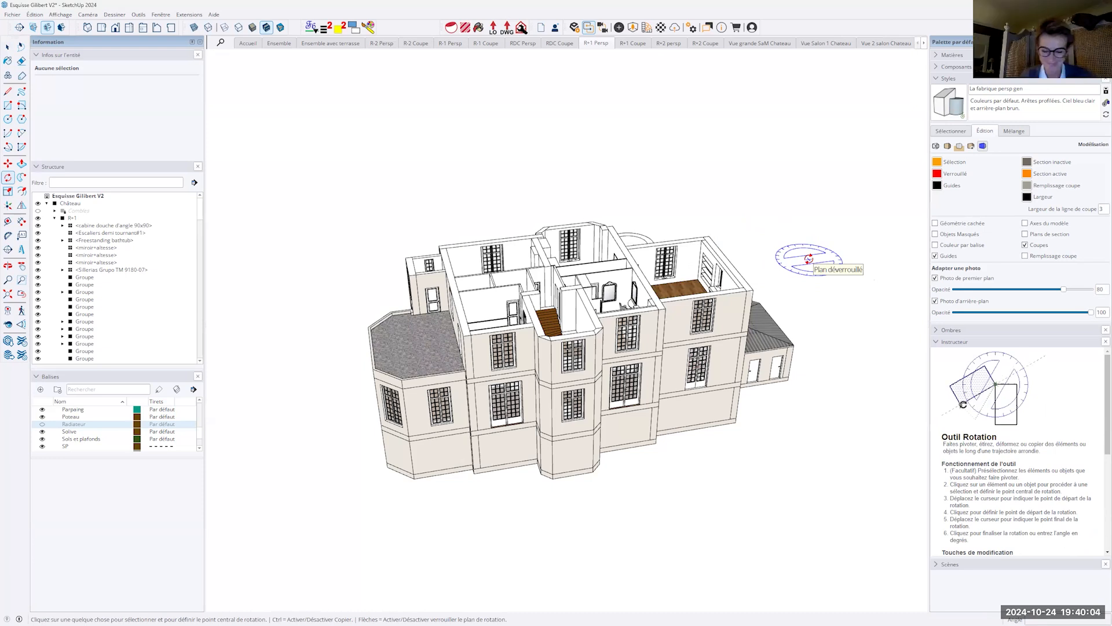
key(m)
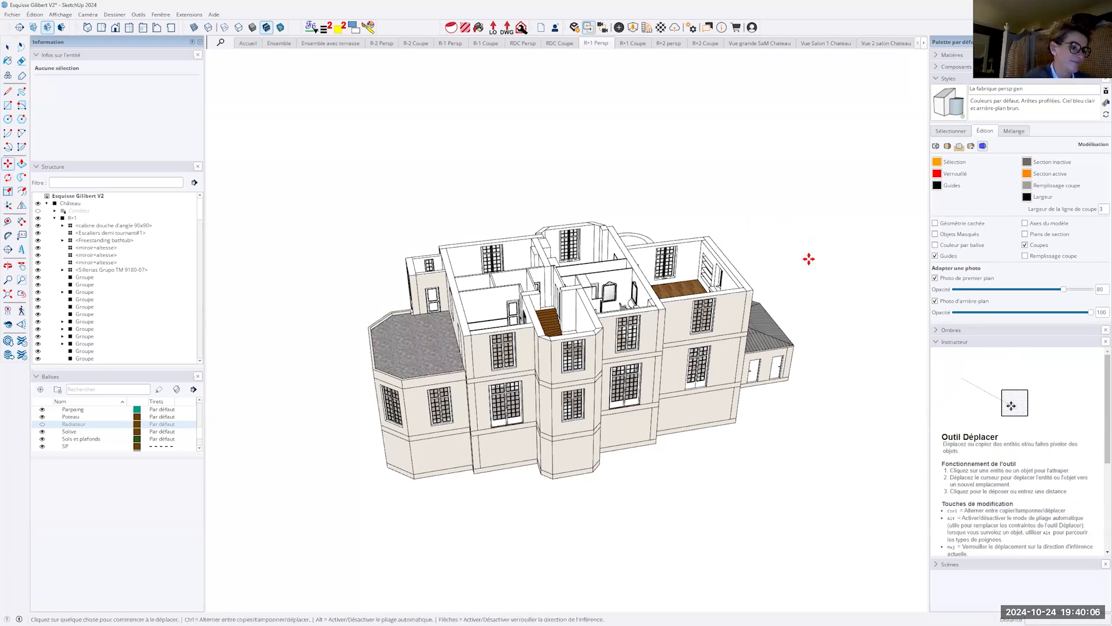
key(f)
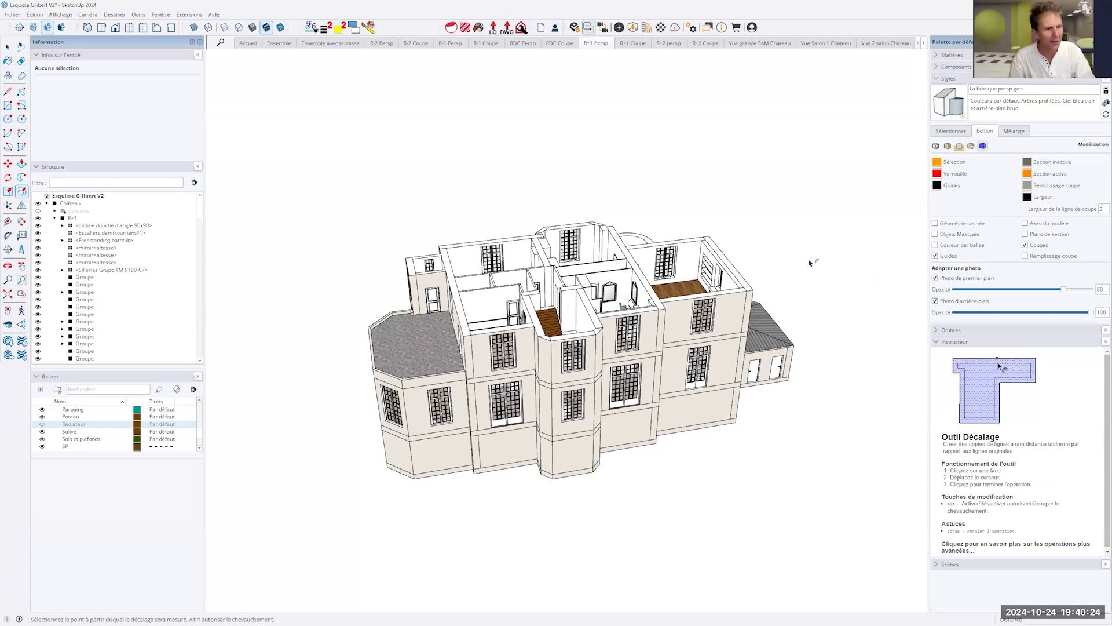
- Draw a large upright rectangle in the empty space beside the château and offset its outline inward as a narrow border
key(space)
key(r)
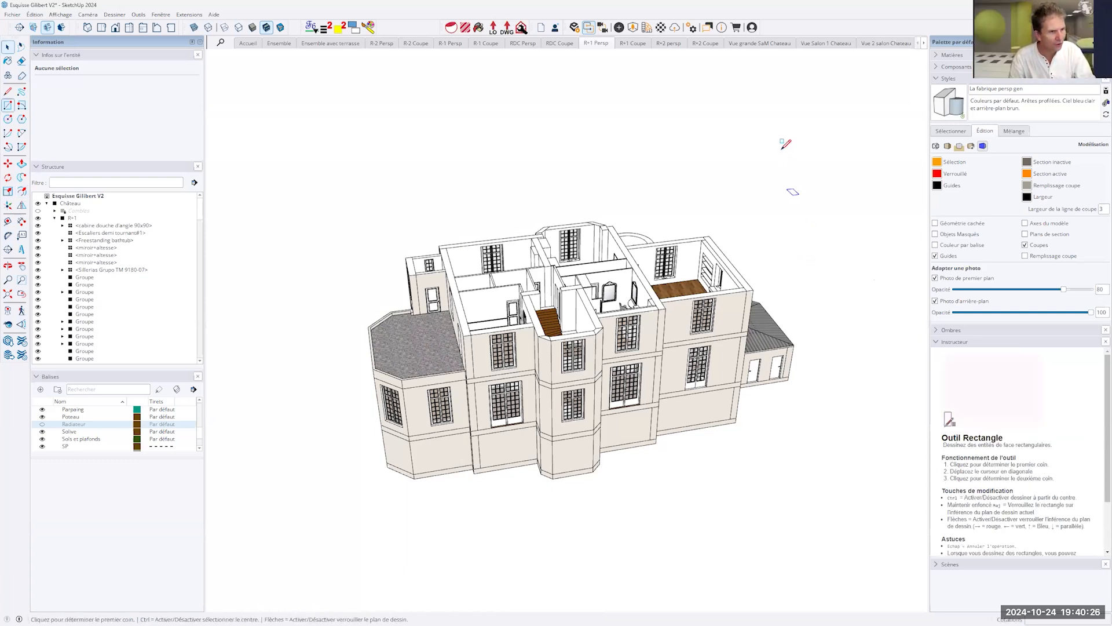
click(782, 150)
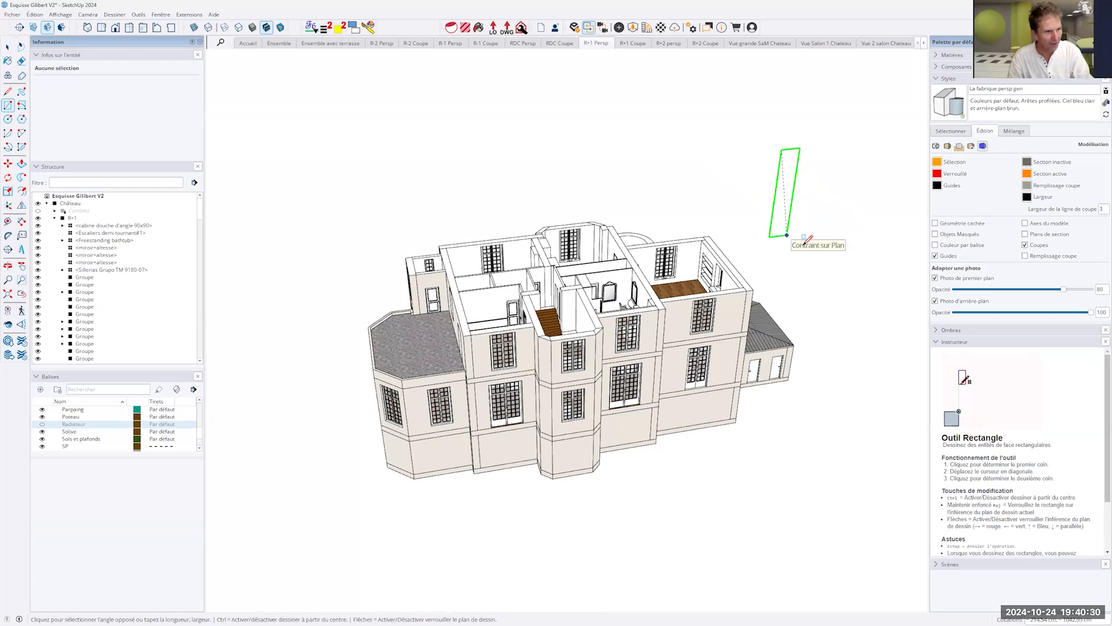
click(861, 255)
key(space)
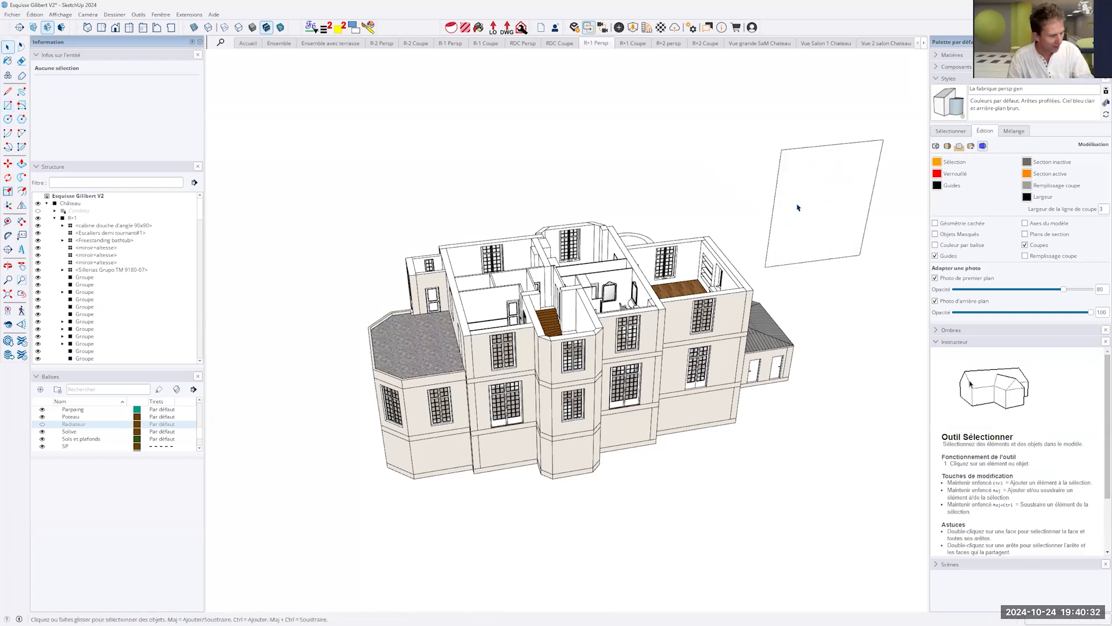
key(f)
click(798, 206)
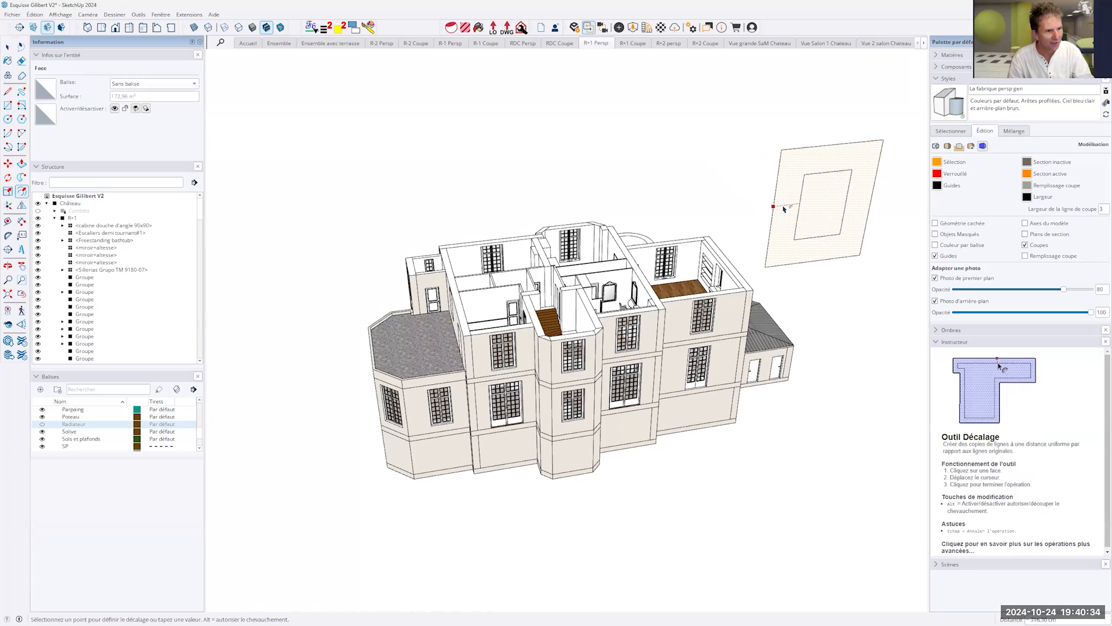
click(777, 207)
- Push/Pull the rectangle's inner panel slightly and extrude the surrounding border to give the frame some depth
key(p)
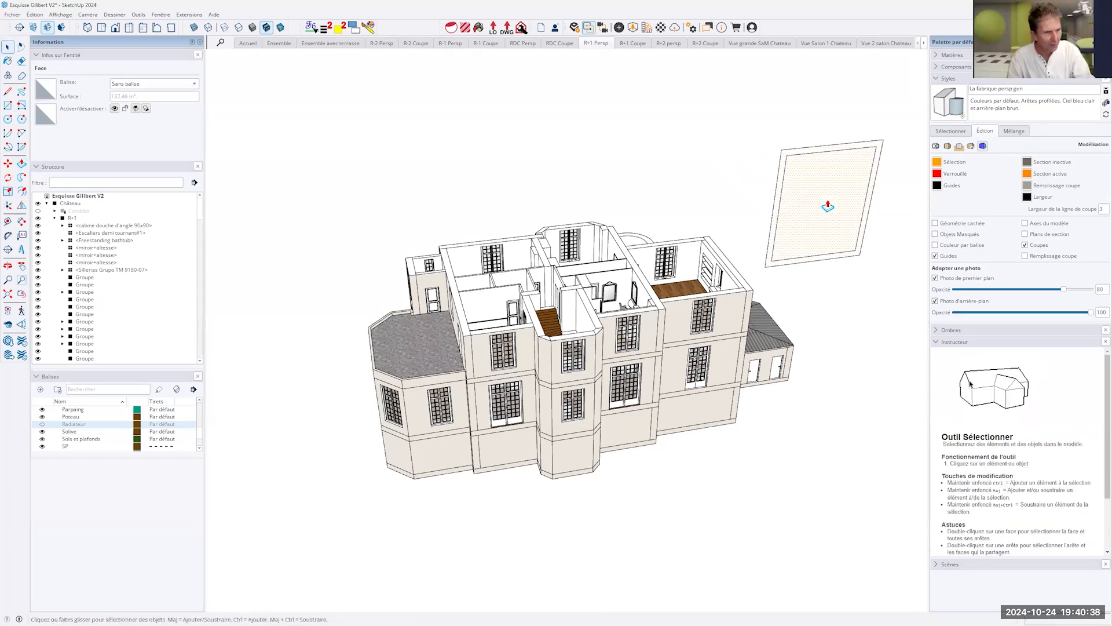
click(828, 206)
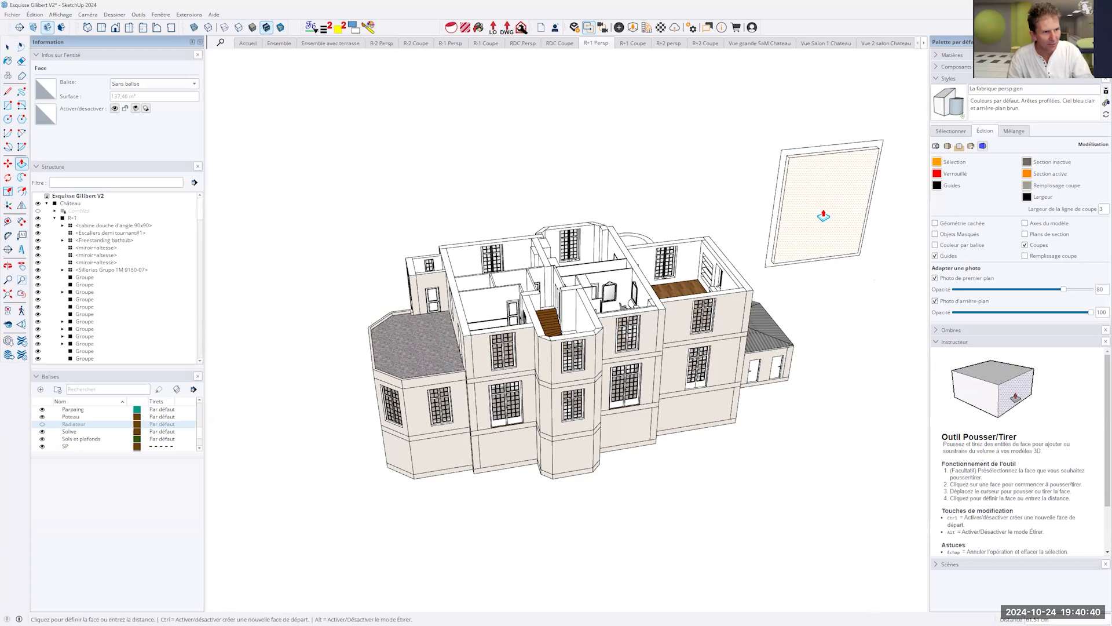
click(824, 215)
key(space)
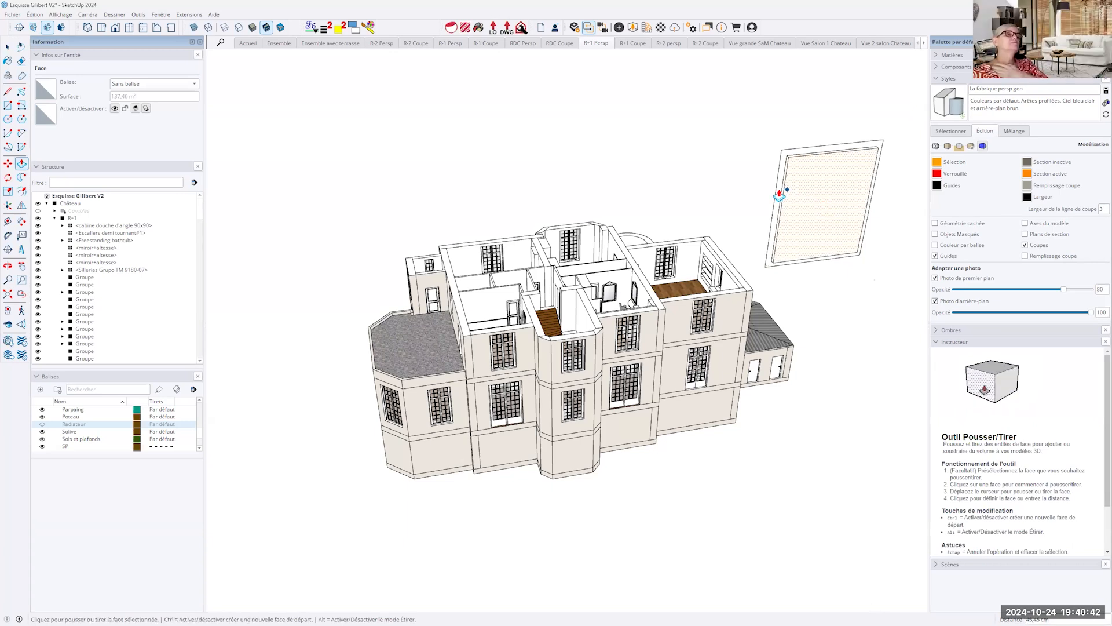
key(p)
click(779, 196)
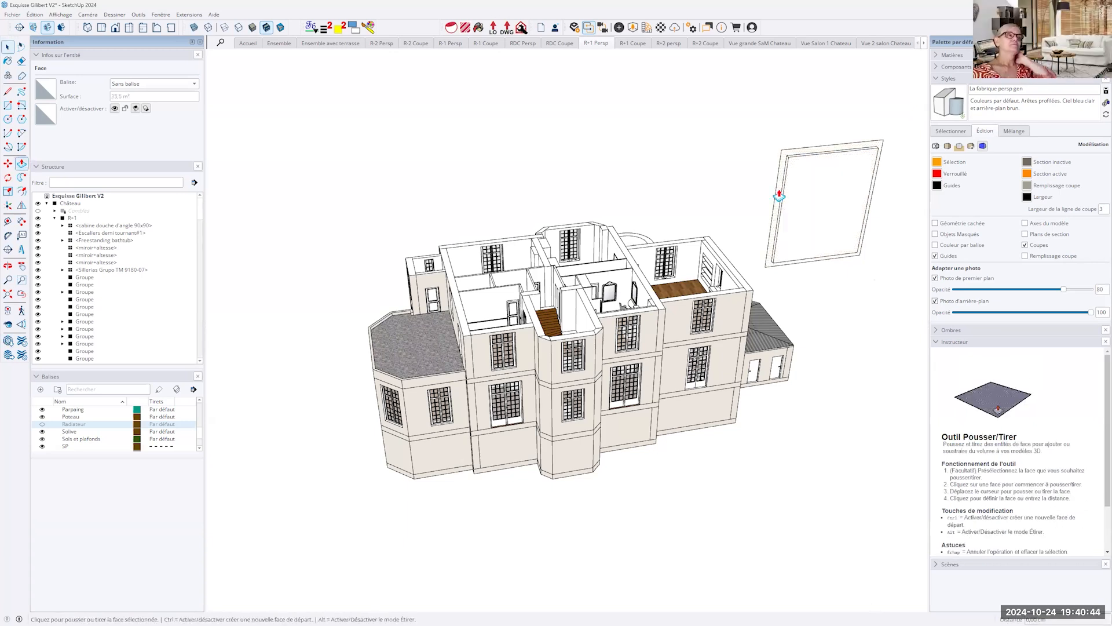
key(space)
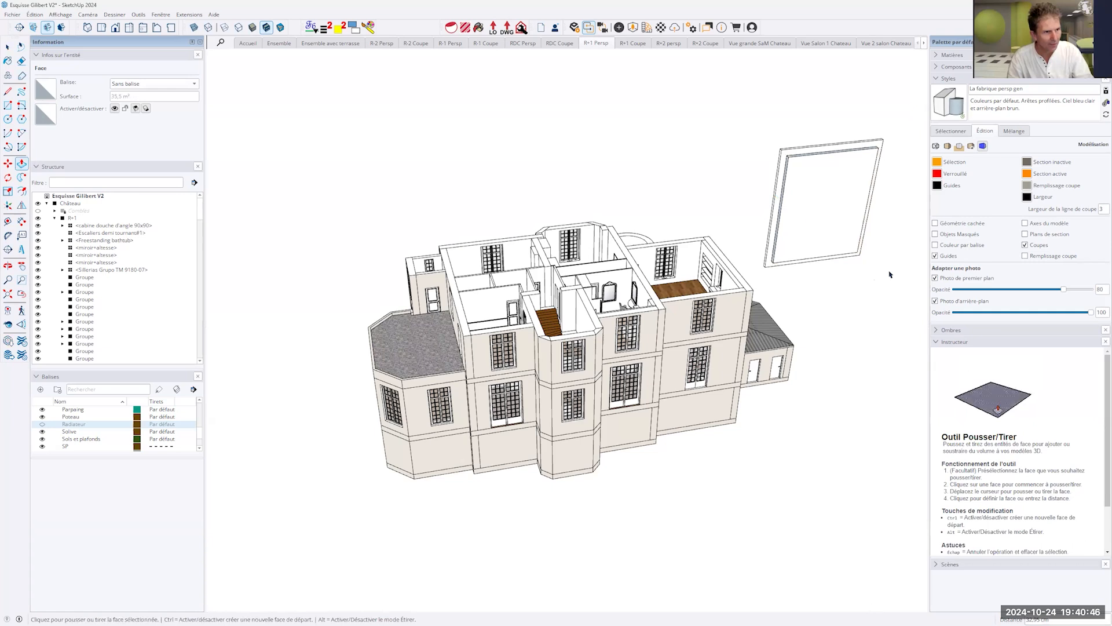
- Select the entire extruded frame beside the château and delete it
middle_drag(859, 207, 876, 248)
triple_click(877, 248)
key(Delete)
- Display the "Ensemble avec terrasse" scene and view the complete château from its terrace side
scroll(721, 338, down, 4)
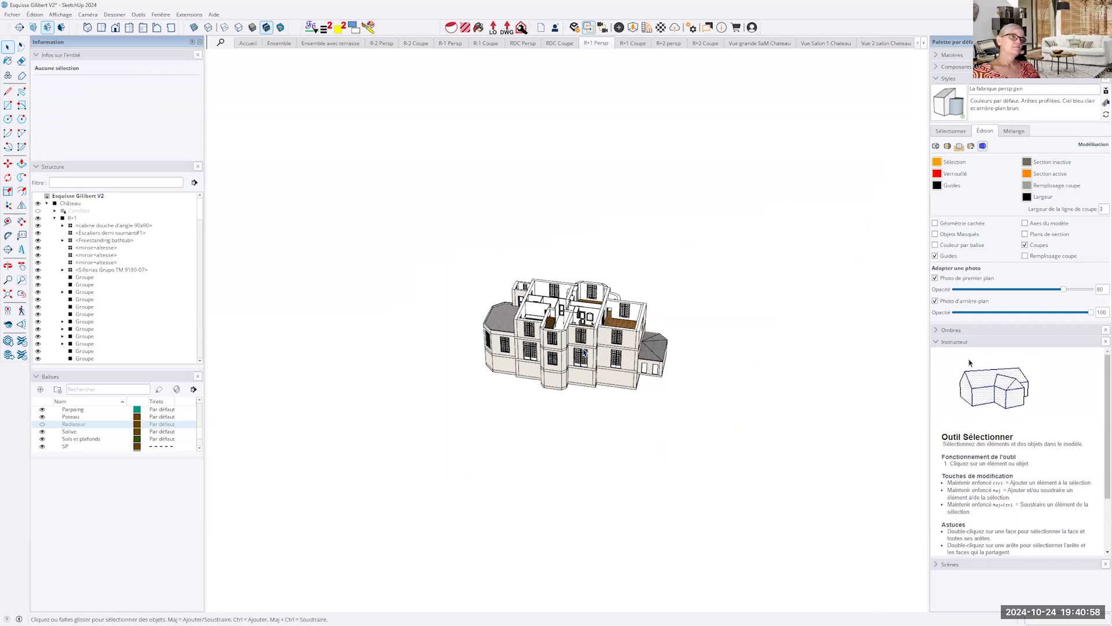
scroll(586, 351, up, 3)
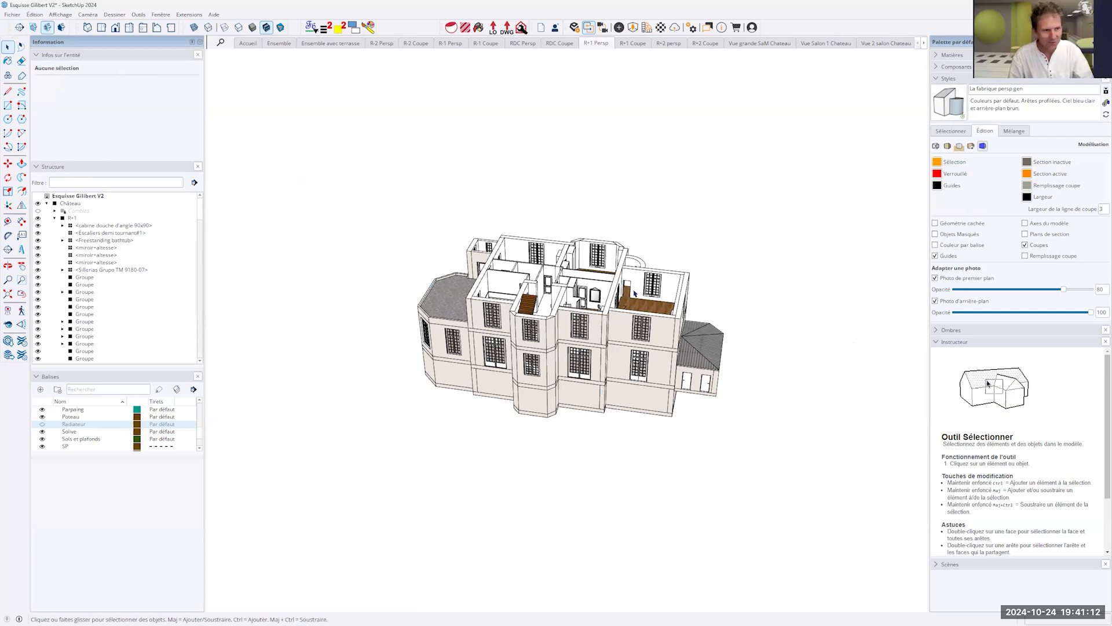
scroll(634, 294, up, 4)
middle_drag(559, 377, 583, 309)
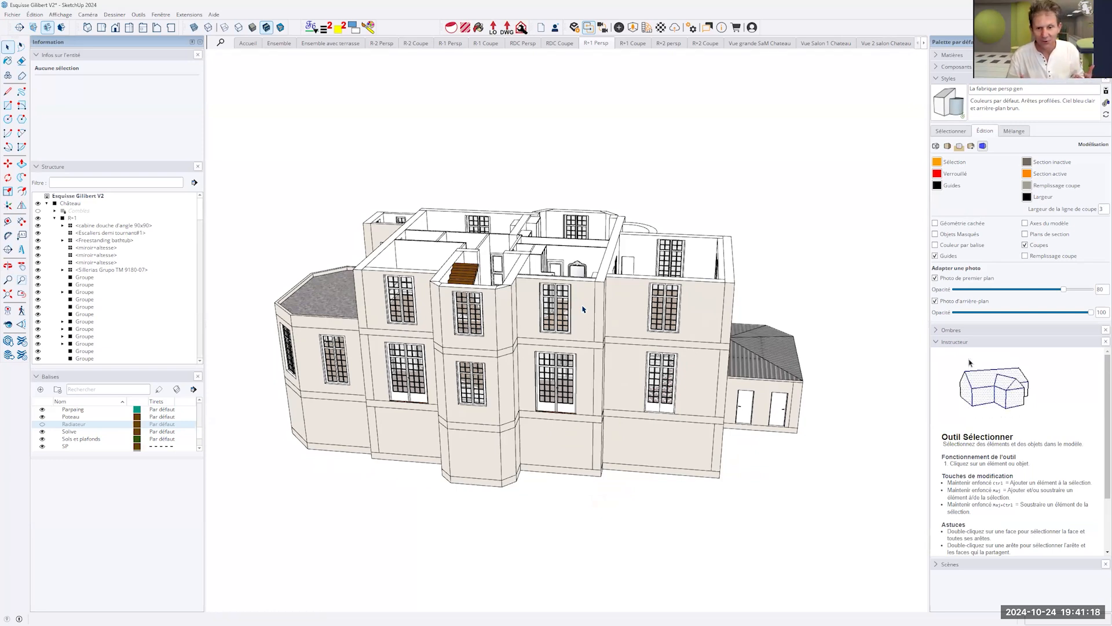
middle_drag(584, 310, 289, 68)
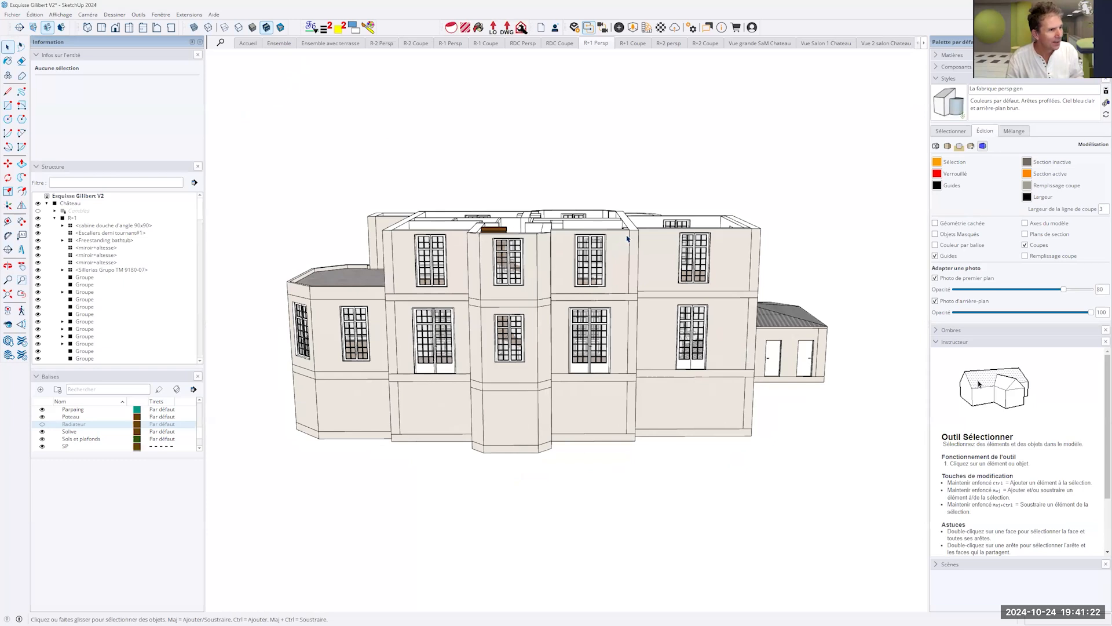
click(329, 43)
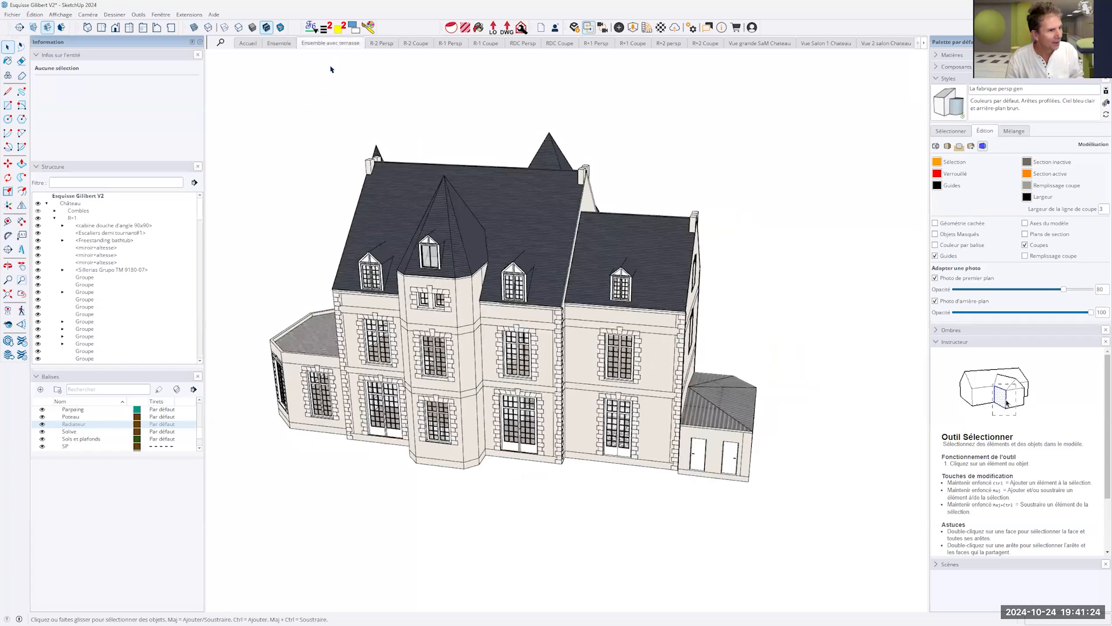
middle_drag(662, 353, 796, 354)
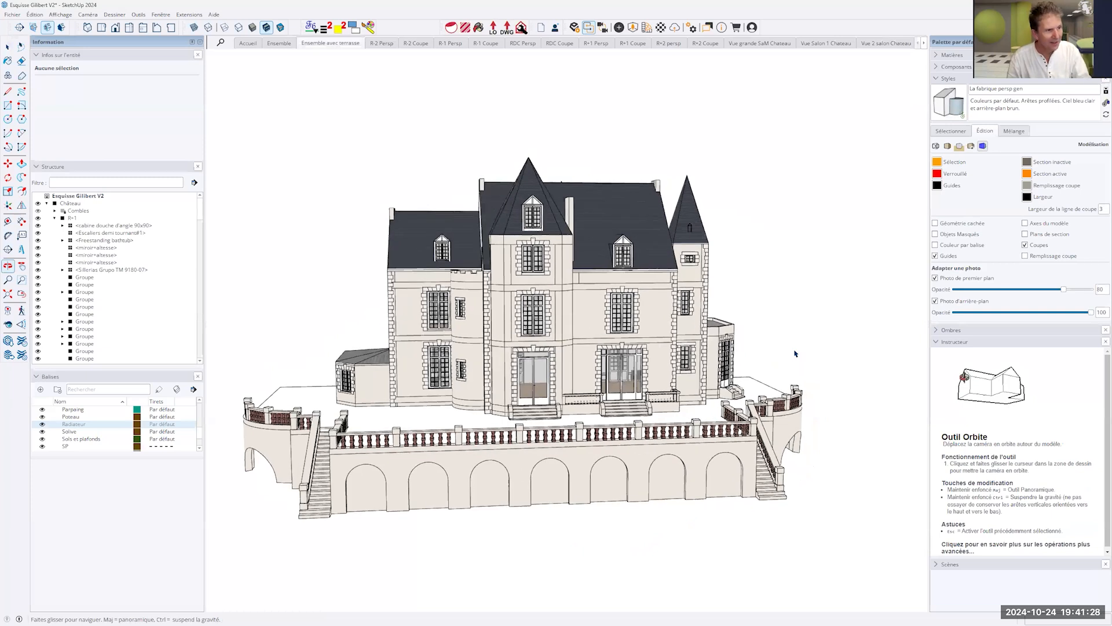
- Turn on the back edges display and examine the dashed interior geometry behind the château's façade
key(k)
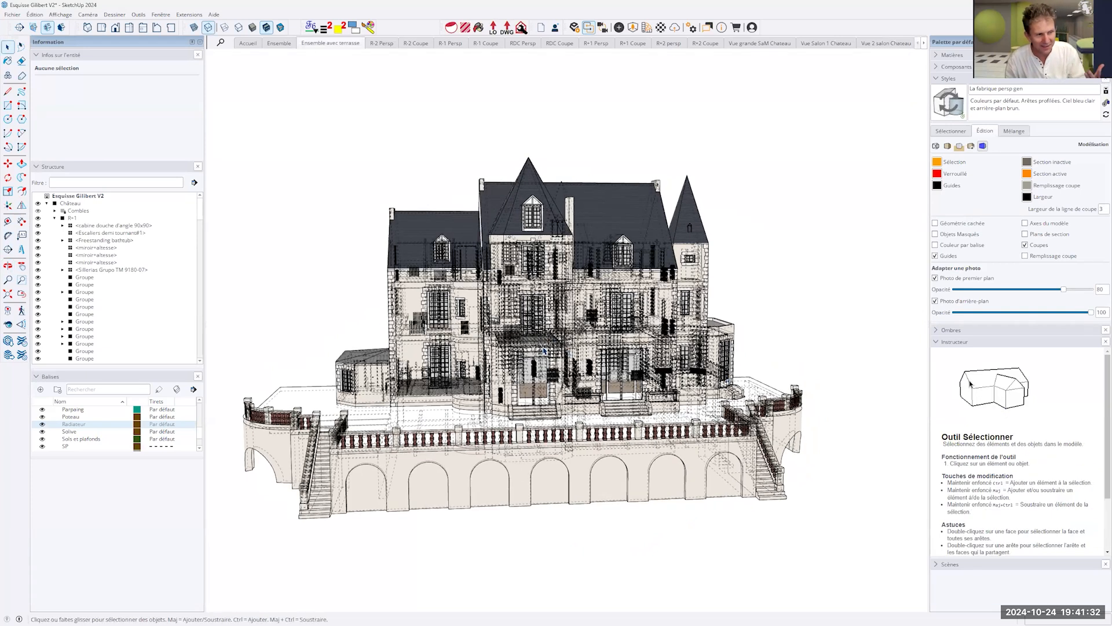
middle_drag(544, 351, 441, 334)
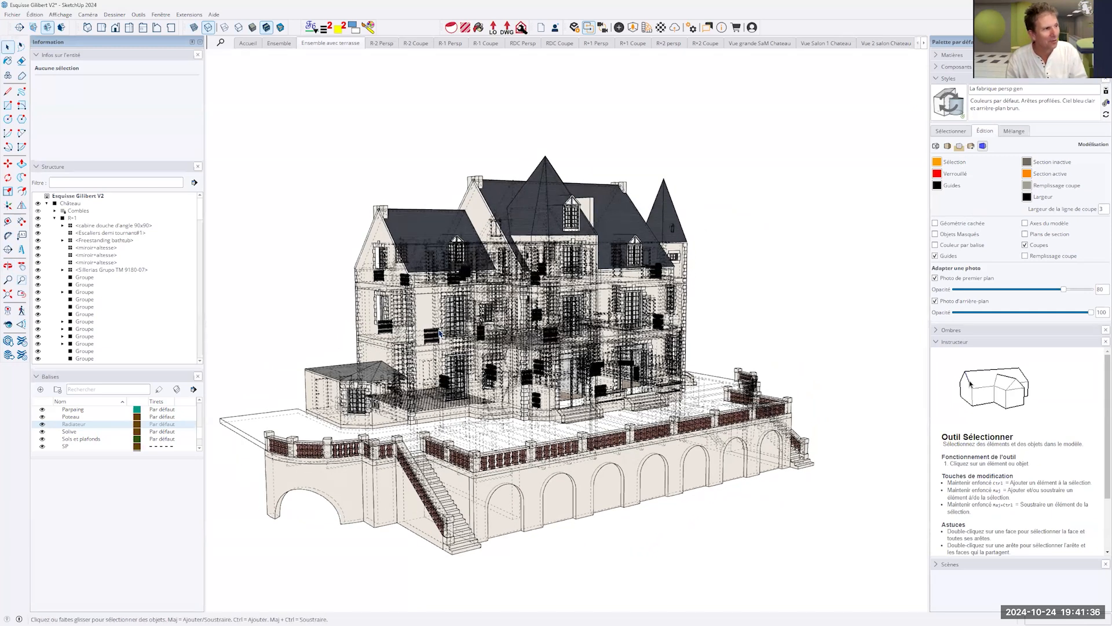
scroll(439, 333, up, 1)
click(380, 44)
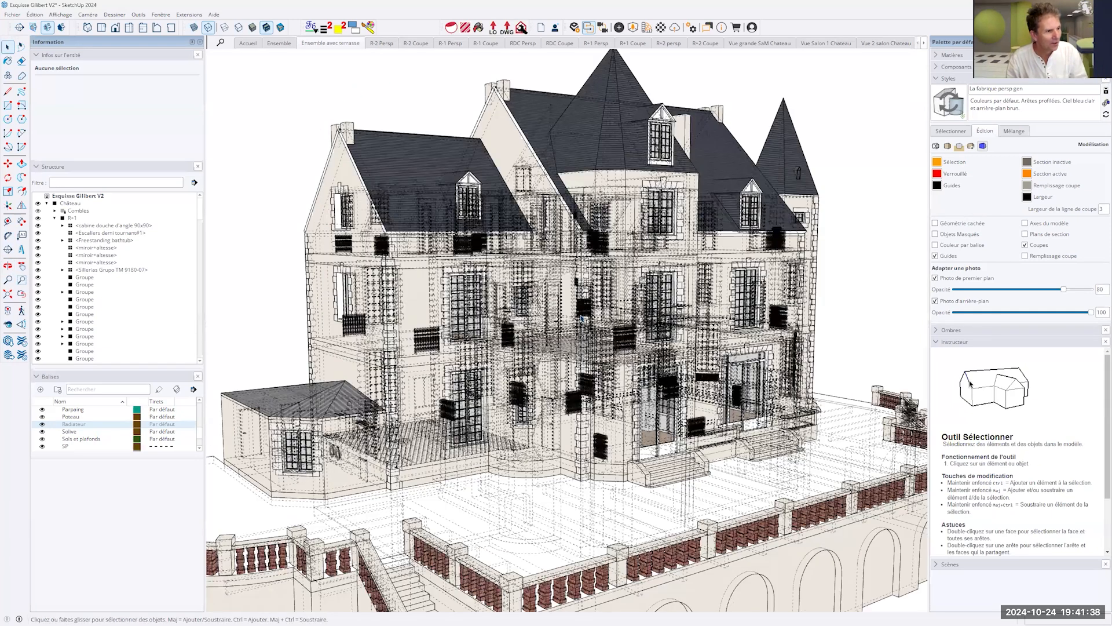
scroll(582, 318, up, 3)
scroll(561, 224, up, 3)
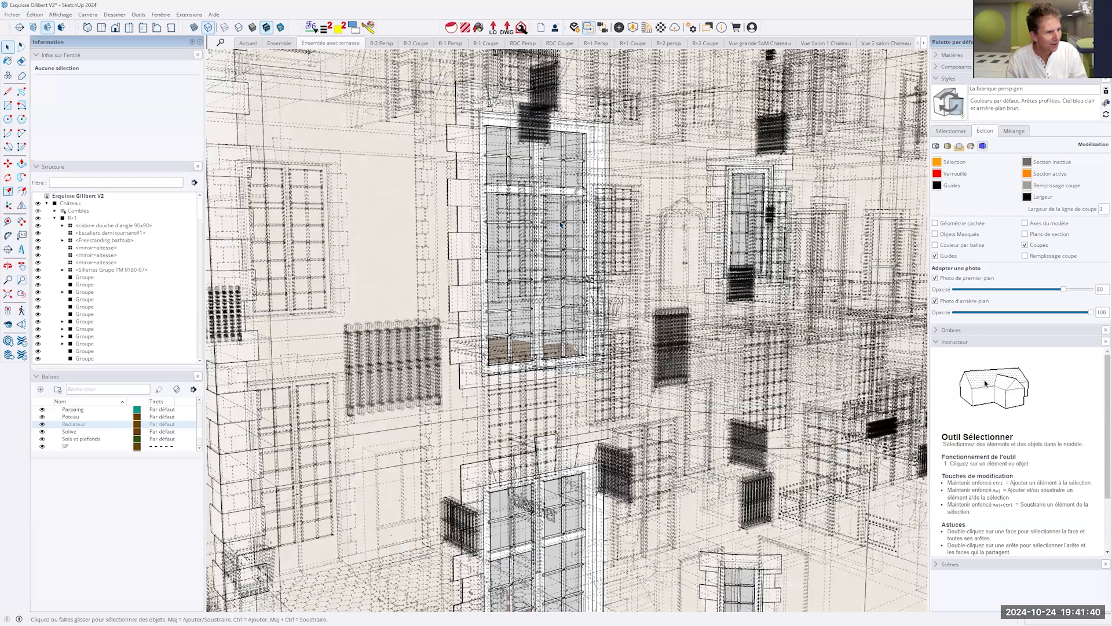
- Display the "RDC Persp" scene and turn on back edges for the ground-floor model
click(520, 46)
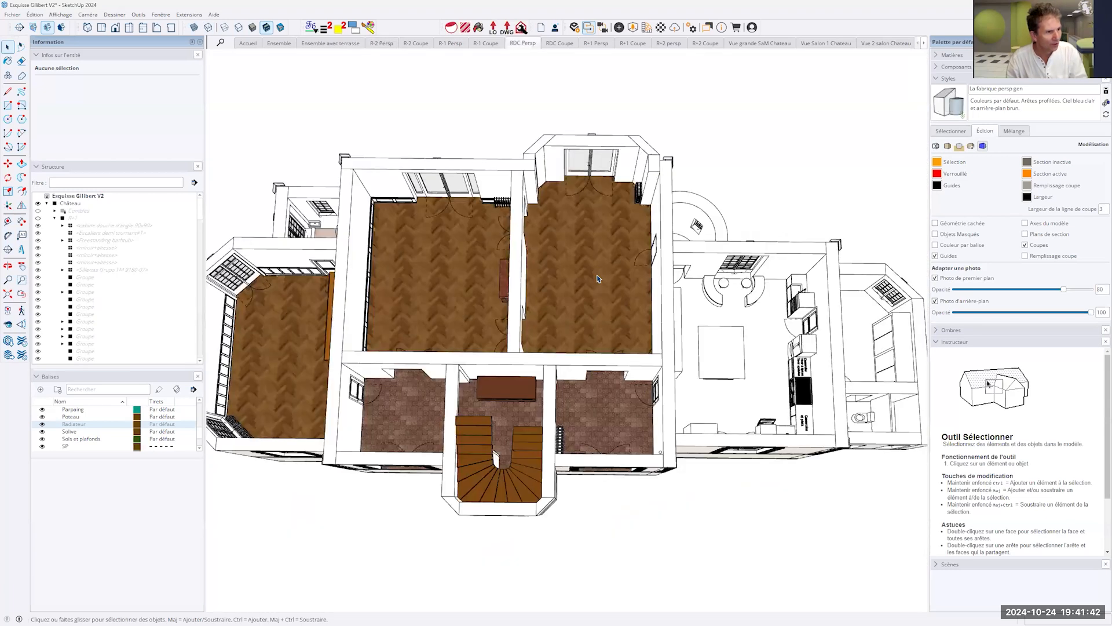
middle_drag(595, 273, 566, 193)
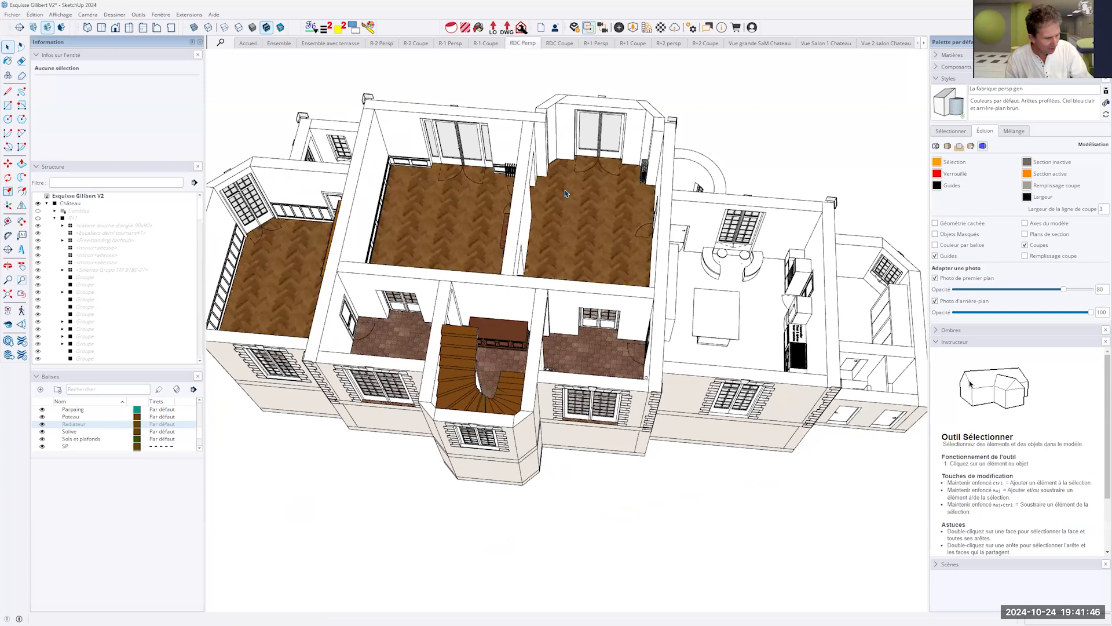
key(k)
middle_drag(494, 530, 562, 614)
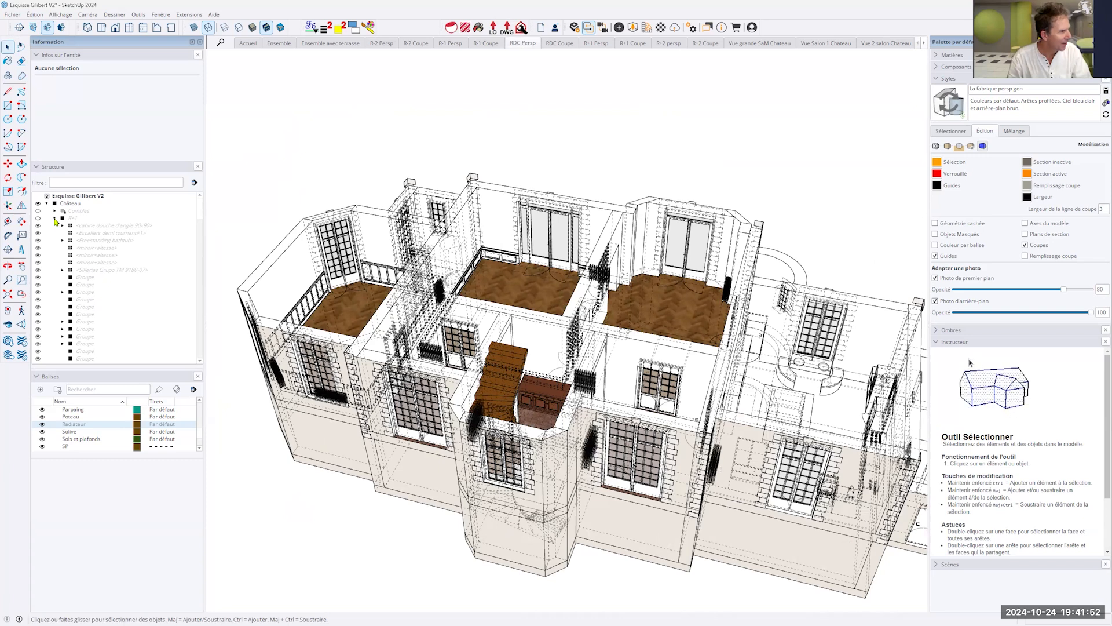
- Collapse the R+1 group in the model structure and hide the R-1 level
click(54, 218)
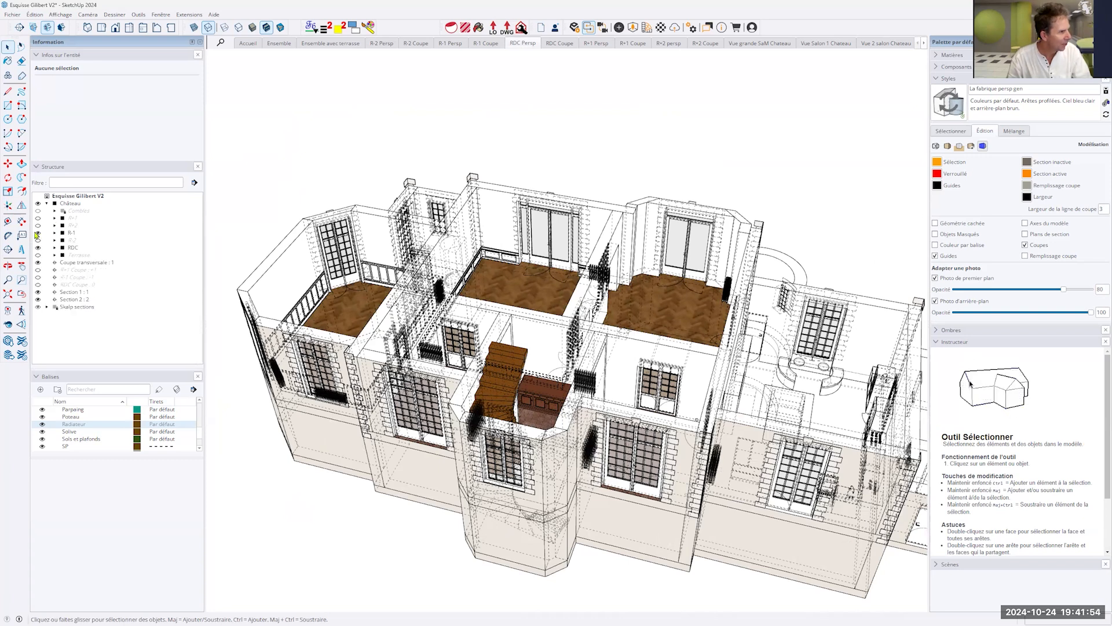
click(38, 233)
- Draw a rectangle on the ground-floor room's parquet near the wall with the glazed doors
middle_drag(672, 434, 752, 495)
scroll(626, 336, up, 6)
key(r)
click(662, 482)
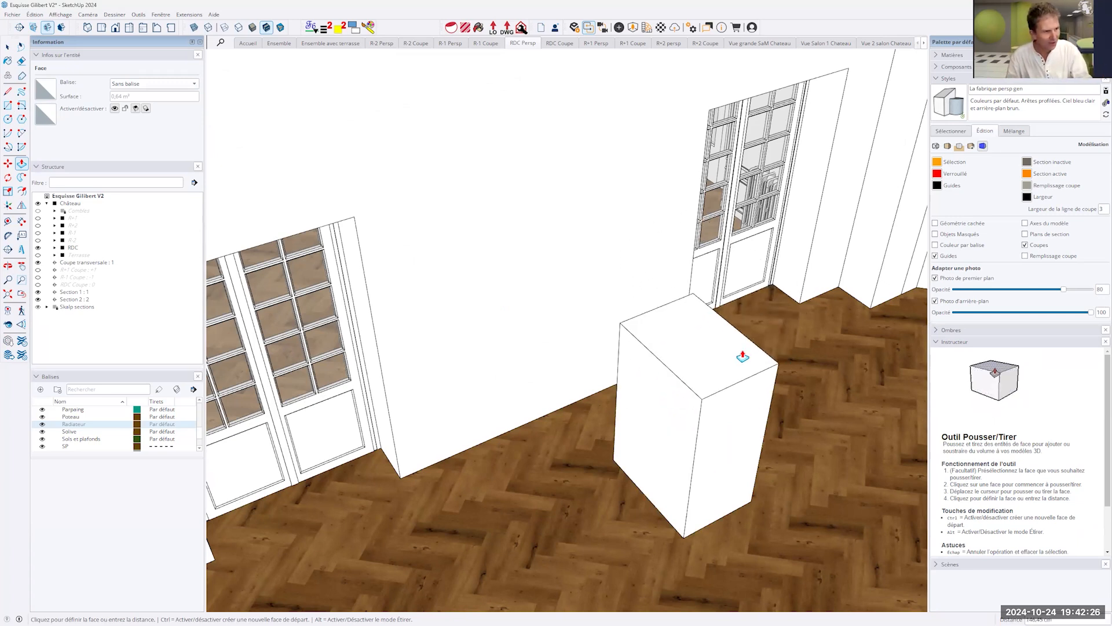
- Try to push/pull the floor rectangle into a box while toggling back edges to reference hidden geometry, and cancel the extrusion
key(k)
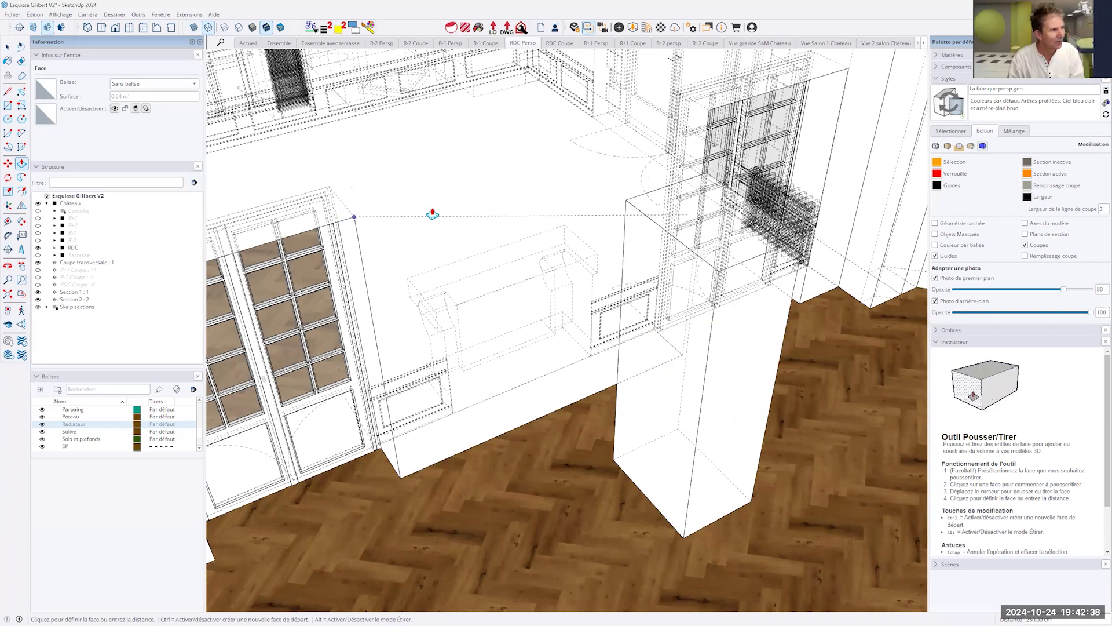
click(433, 214)
key(o)
middle_drag(572, 303, 595, 349)
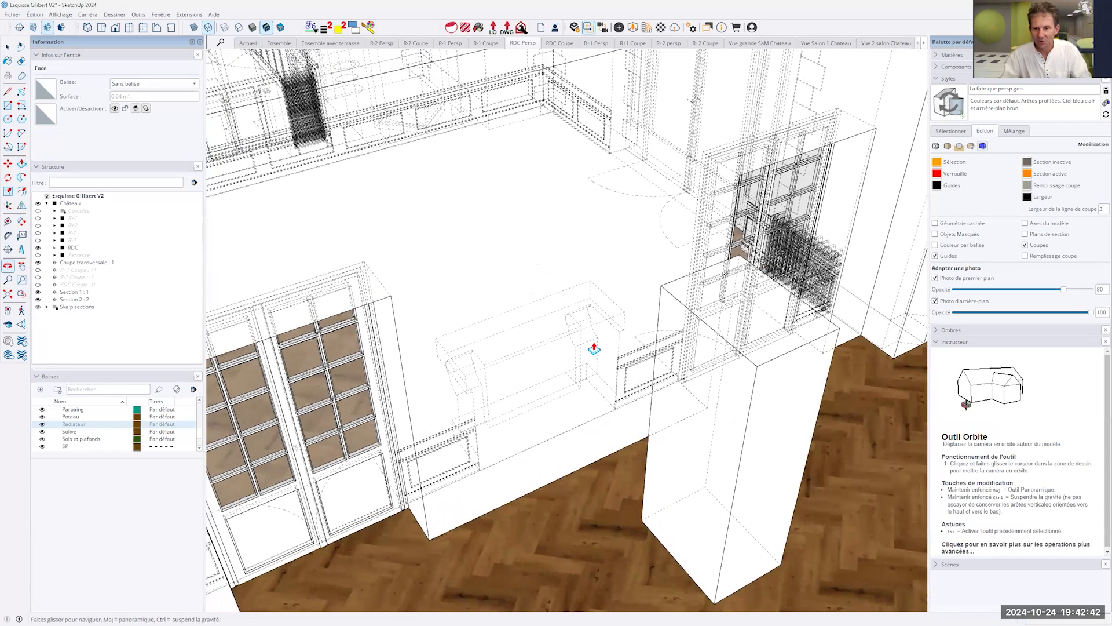
key(p)
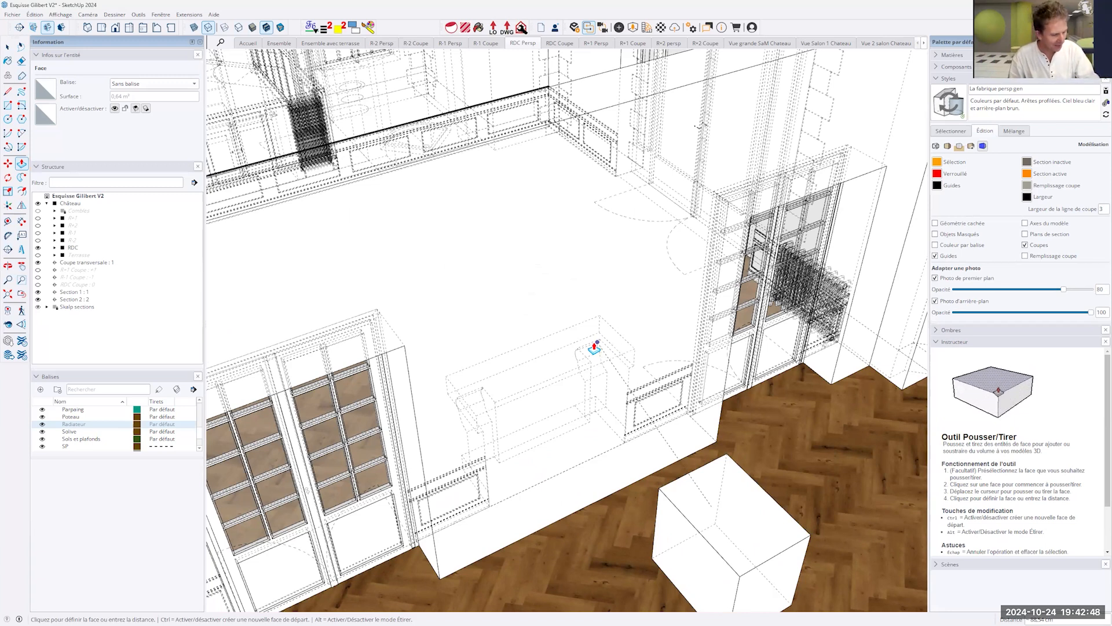
key(k)
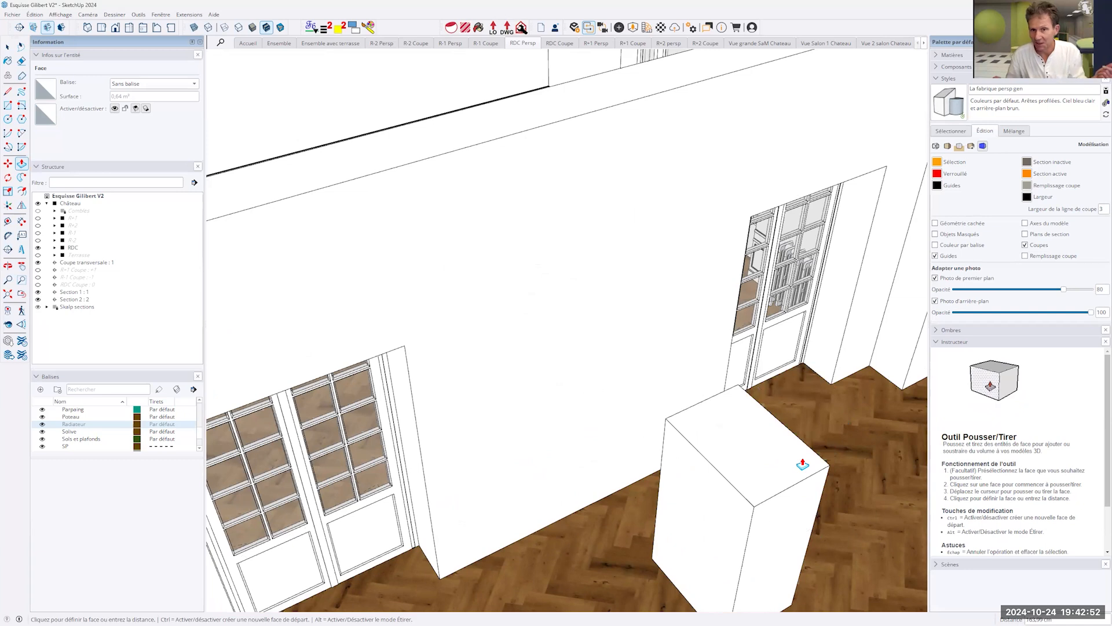
key(Escape)
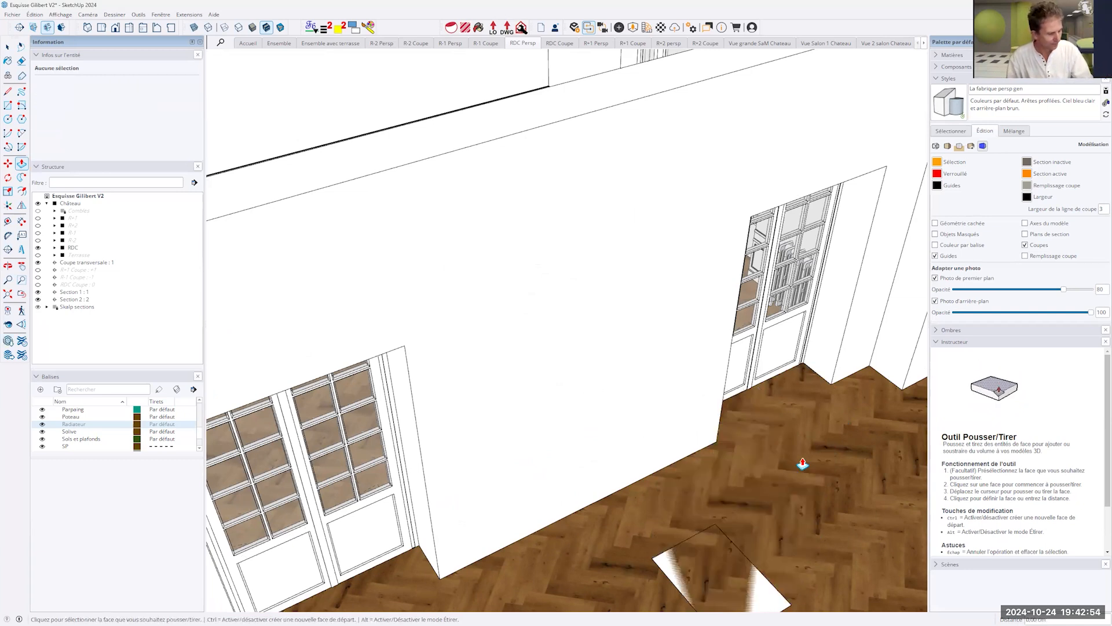
- Display the Standard toolbar through the toolbar list
middle_drag(632, 449, 736, 271)
scroll(765, 417, down, 5)
middle_drag(764, 417, 749, 411)
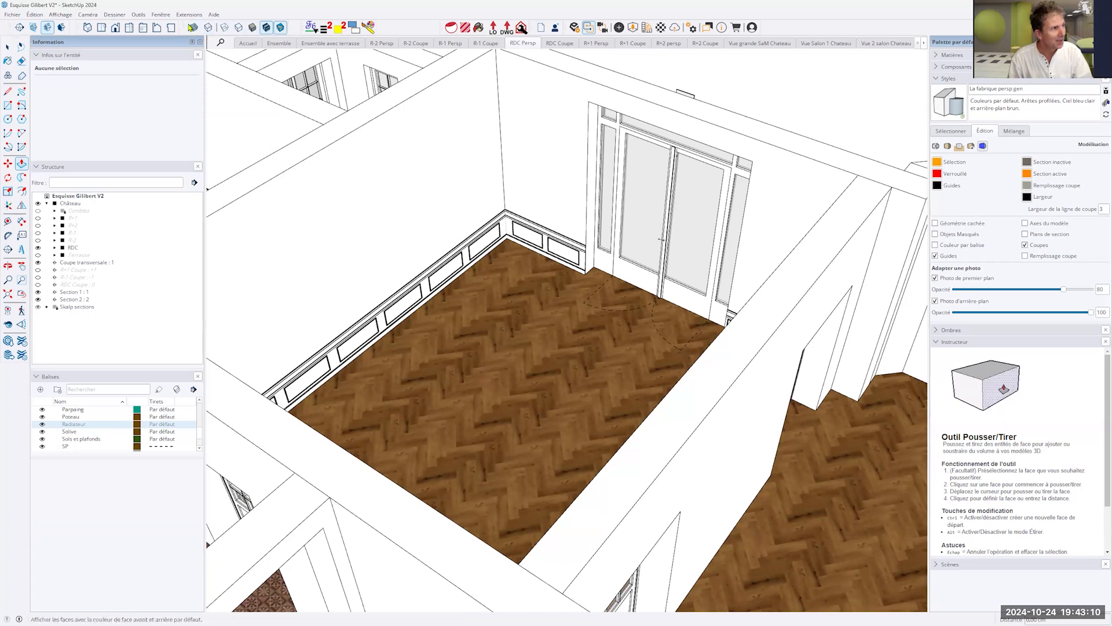
click(163, 16)
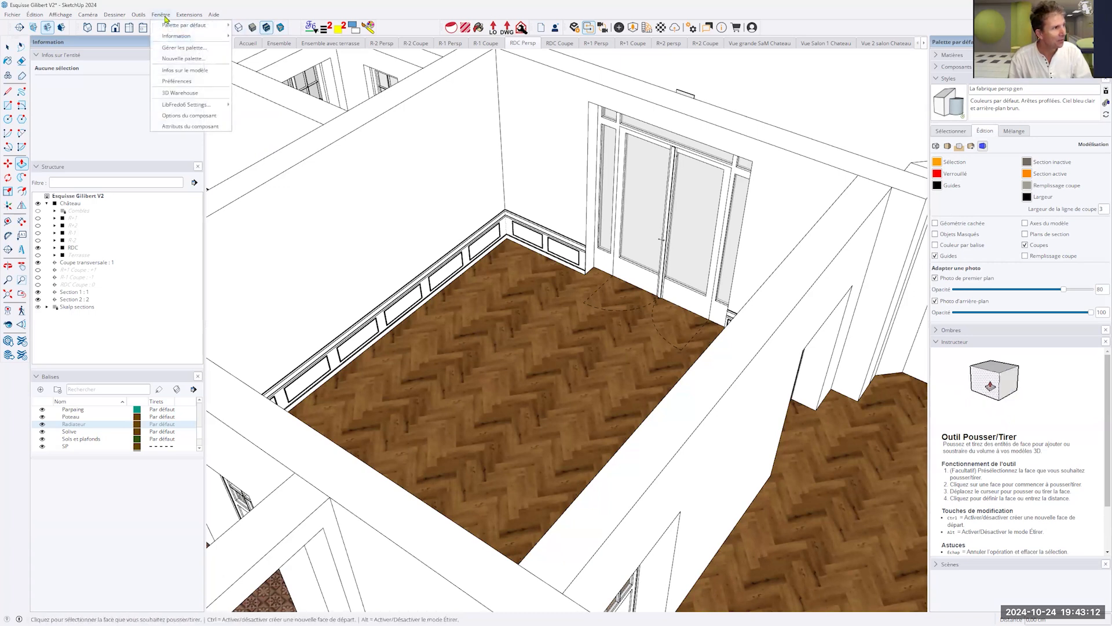
mouse_move(163, 24)
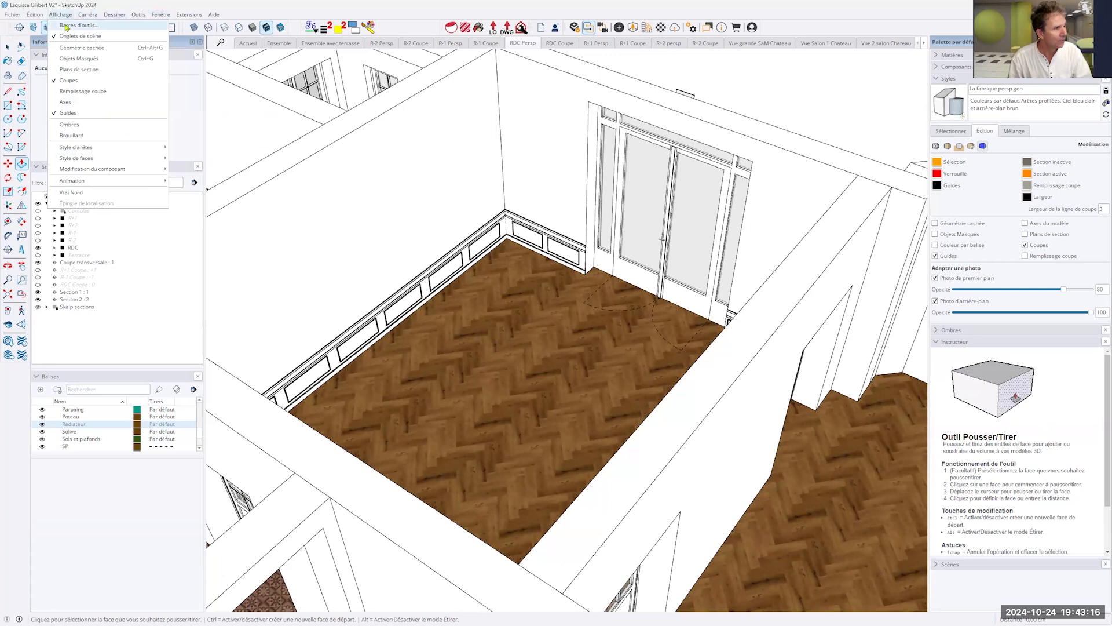
click(69, 25)
click(494, 258)
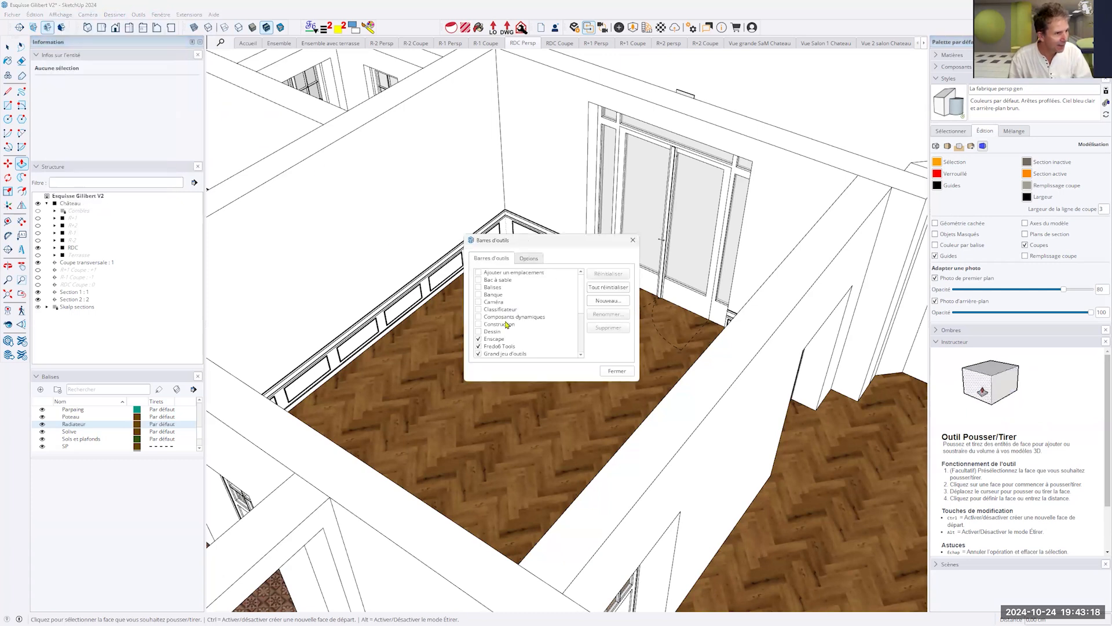
scroll(505, 324, down, 2)
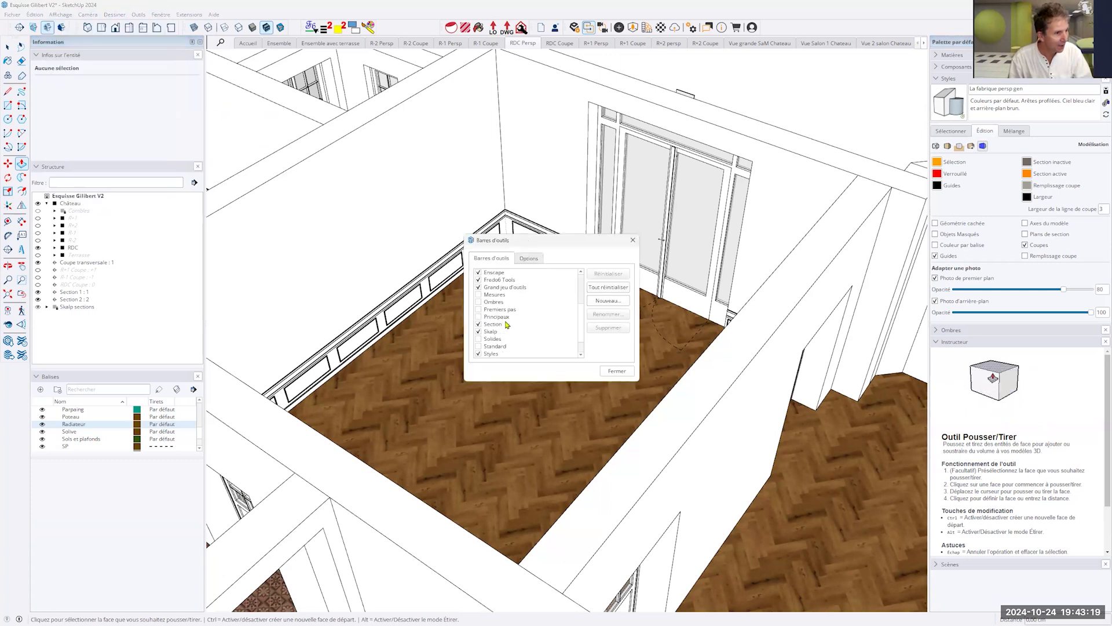
click(478, 347)
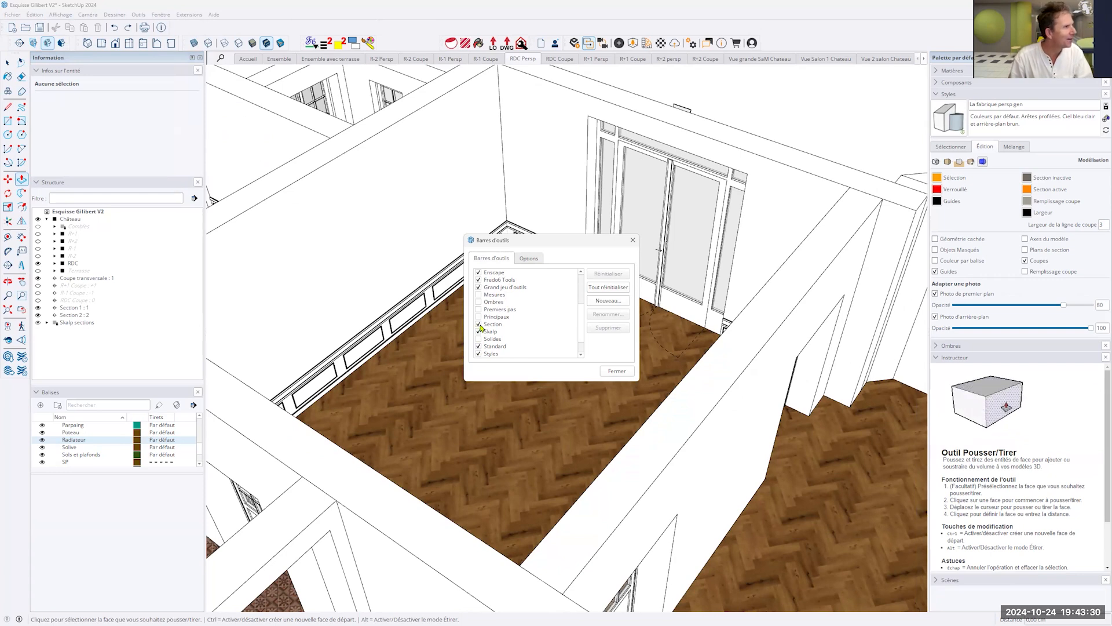
- Hide the Standard toolbar again and close the toolbar list
scroll(529, 347, down, 1)
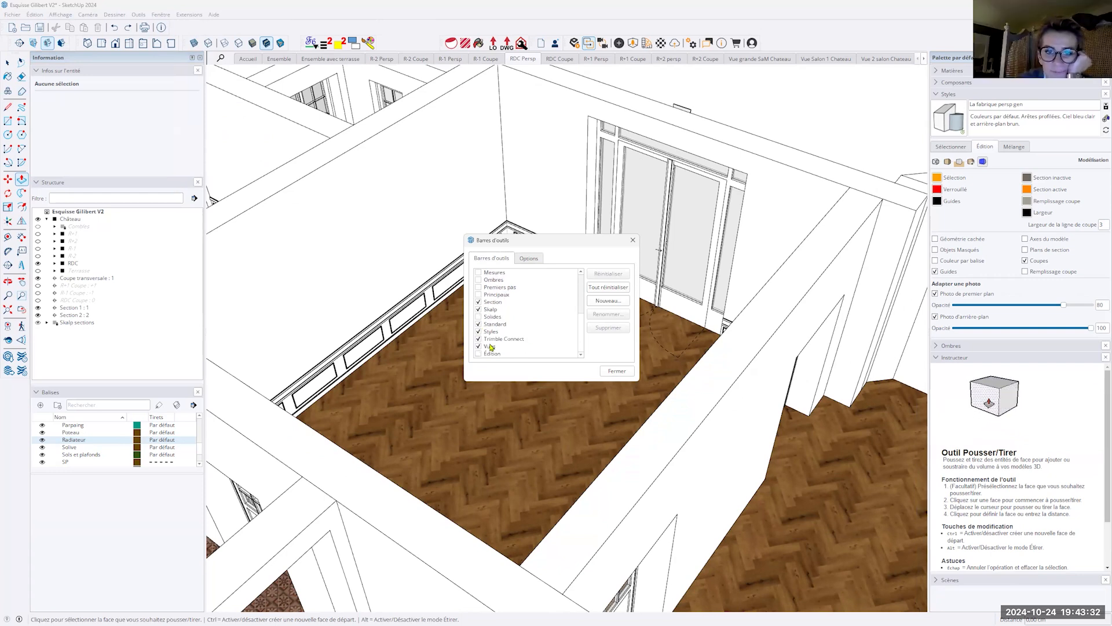
click(478, 325)
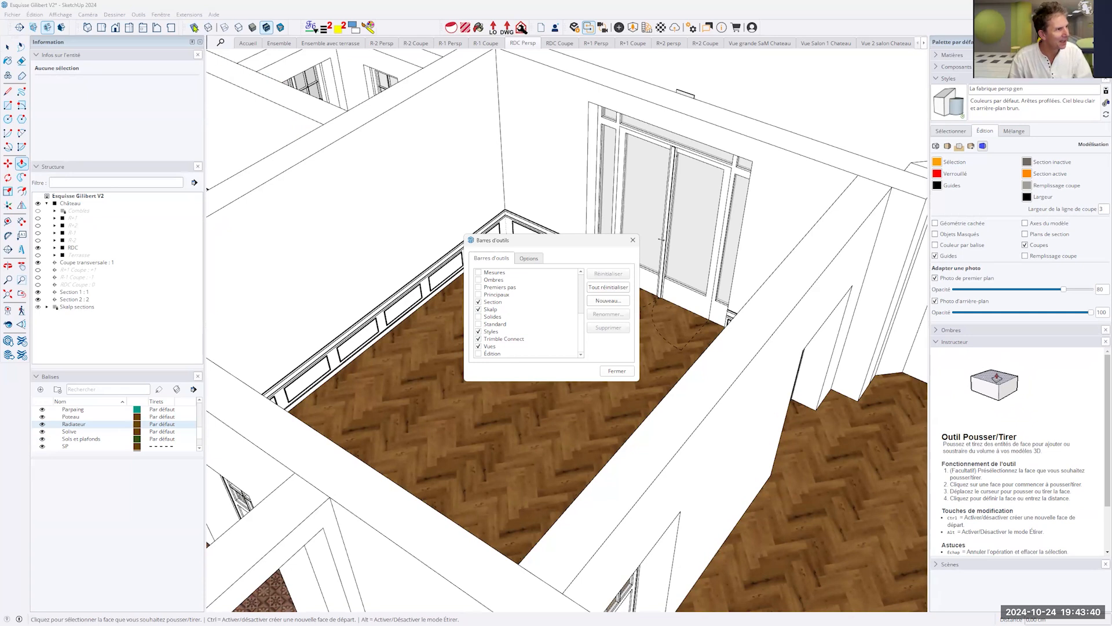
click(615, 371)
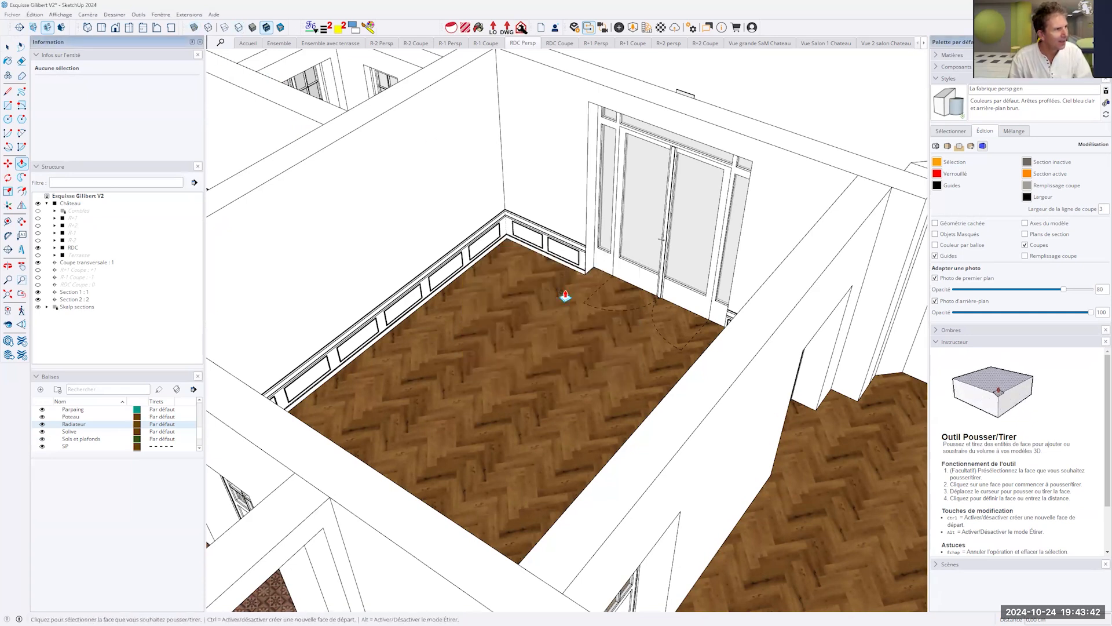
- Turn back edges on and off for comparison, and turn on X-ray transparency to see through the ground-floor walls
click(208, 29)
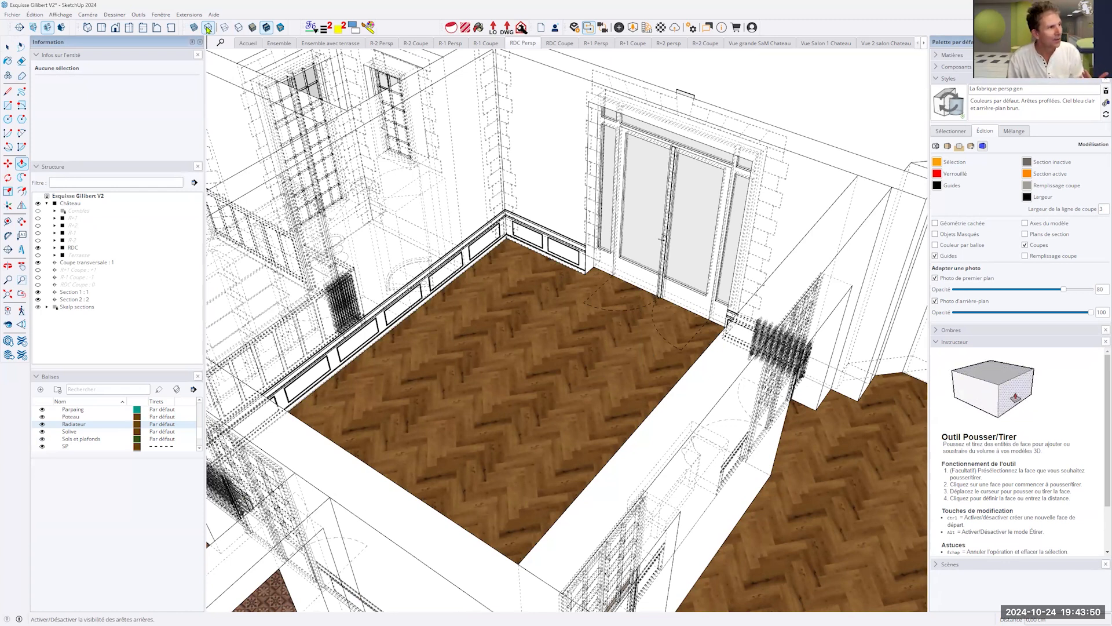
click(208, 28)
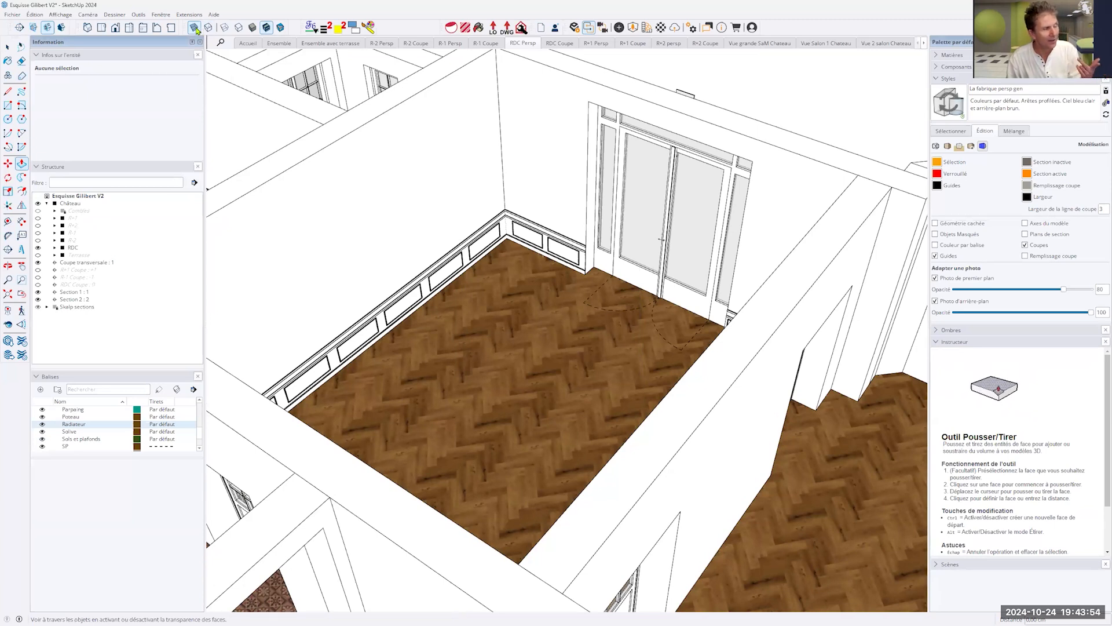
click(195, 27)
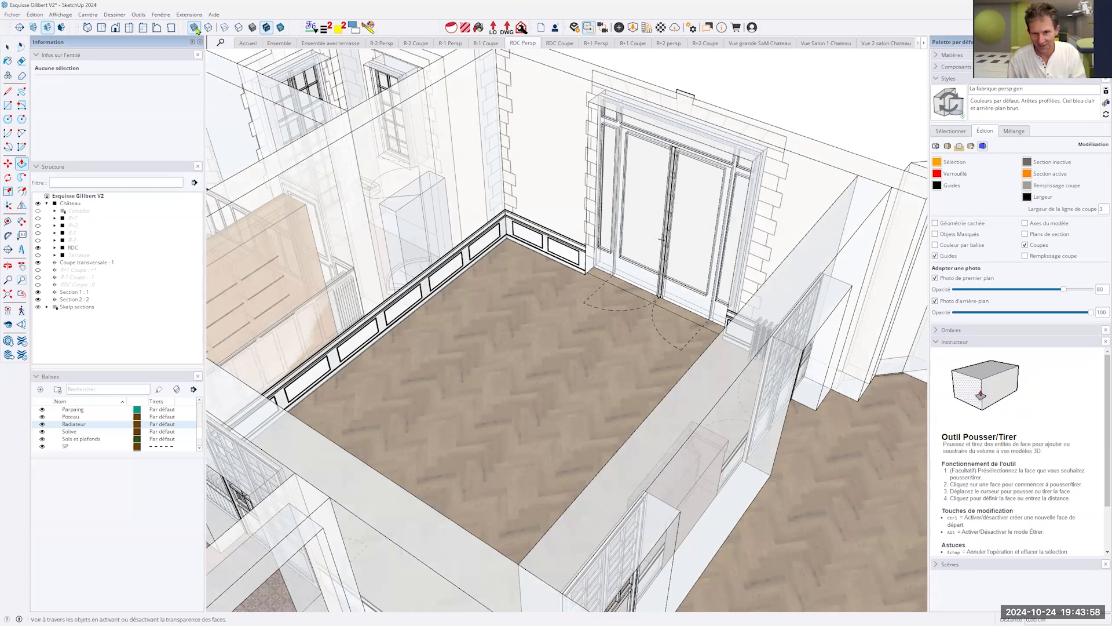
middle_drag(645, 263, 694, 391)
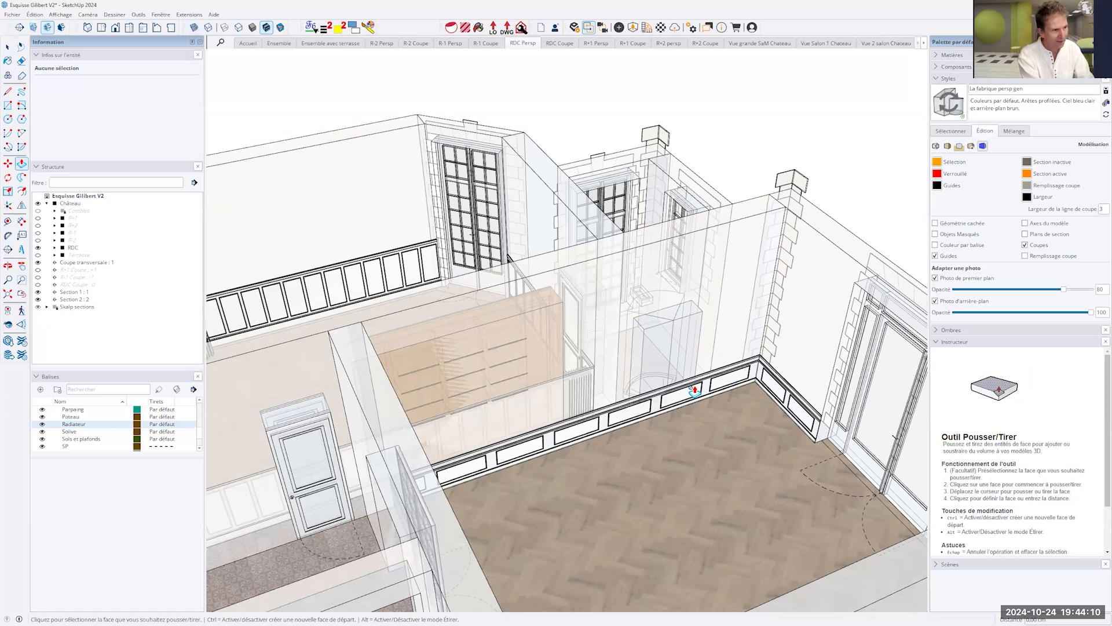
- Toggle X-ray transparency off and on again and examine the ground floor's staircase and walls through the faces
key(x)
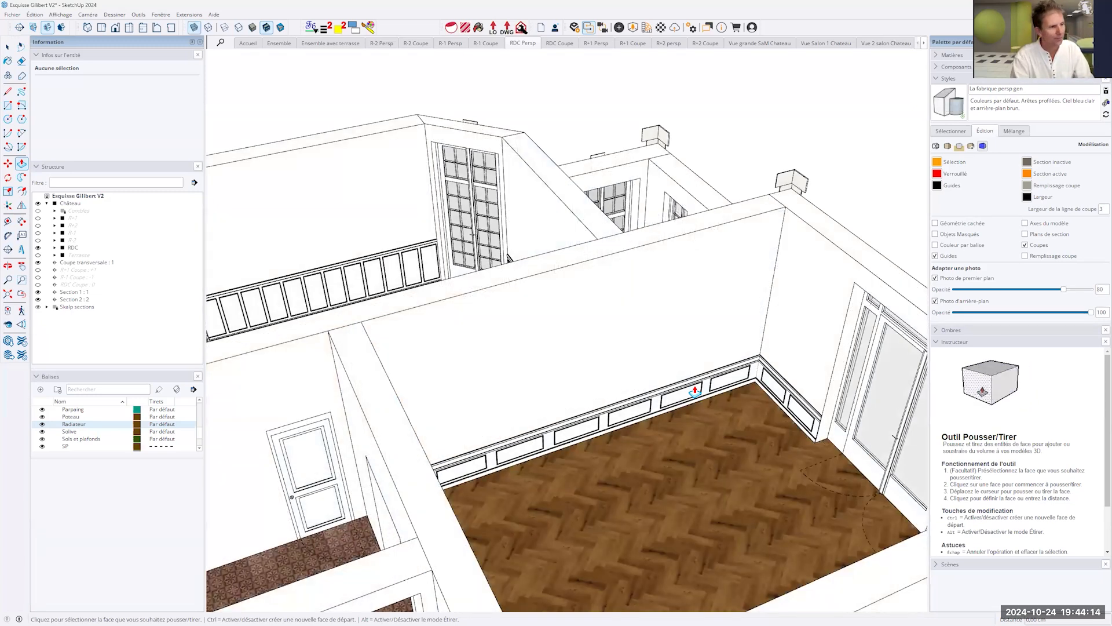
key(x)
middle_drag(686, 502, 845, 358)
scroll(844, 358, down, 10)
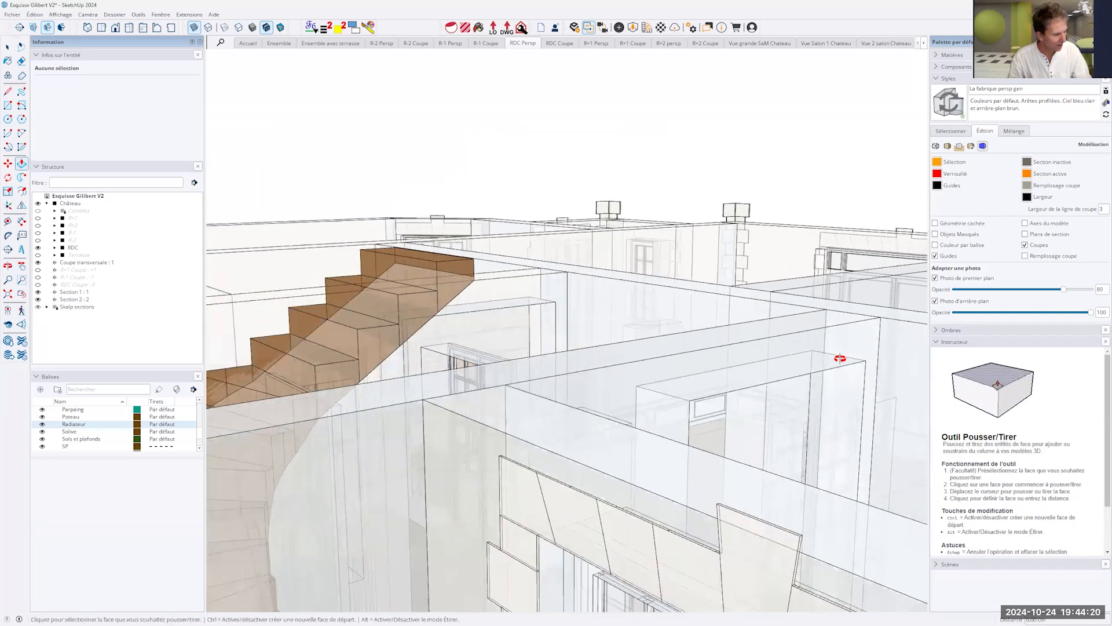
scroll(295, 61, up, 2)
scroll(296, 61, down, 5)
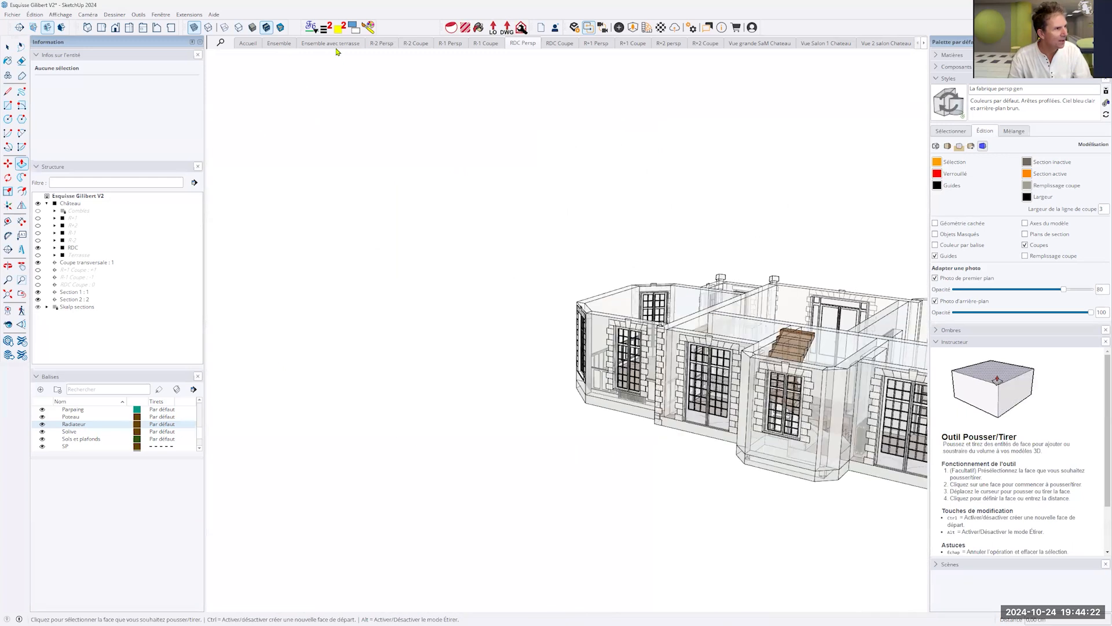
- Display the "Ensemble avec terrasse" scene and turn on X-ray transparency for the complete château
click(334, 44)
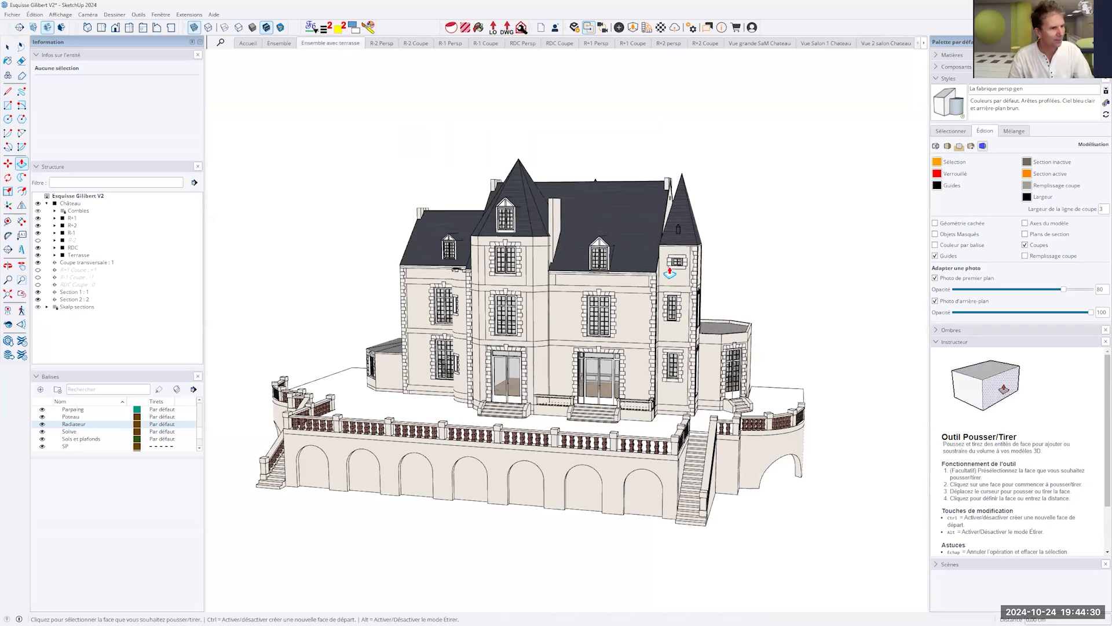
key(x)
middle_drag(556, 308, 634, 385)
scroll(597, 371, up, 4)
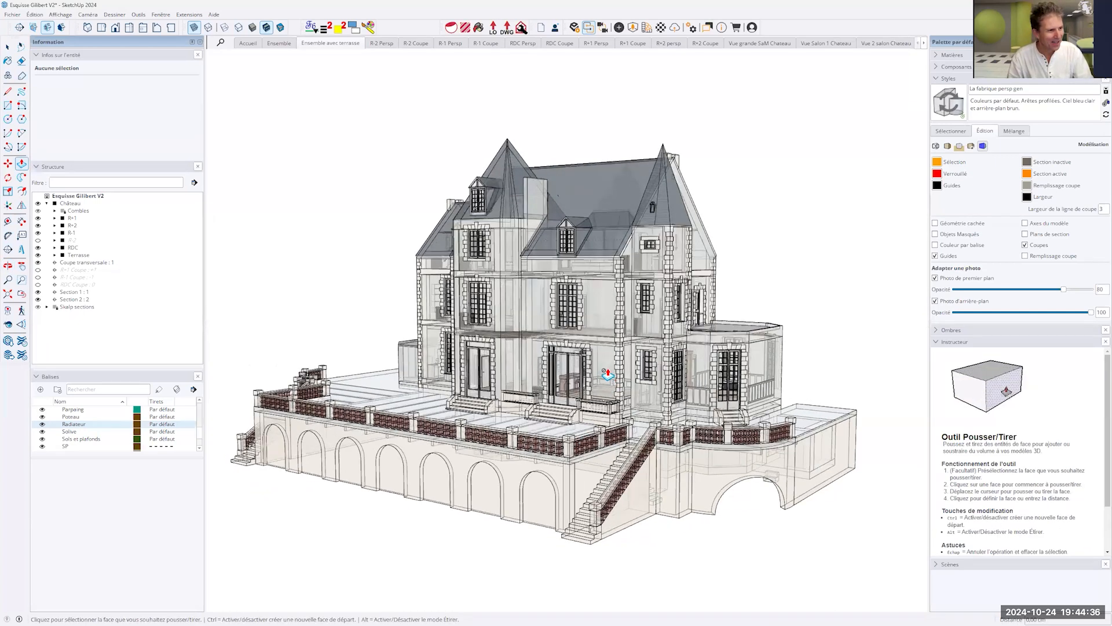
- Examine the château's interior through its transparent façades, side wing and roofs from several angles
scroll(622, 366, up, 4)
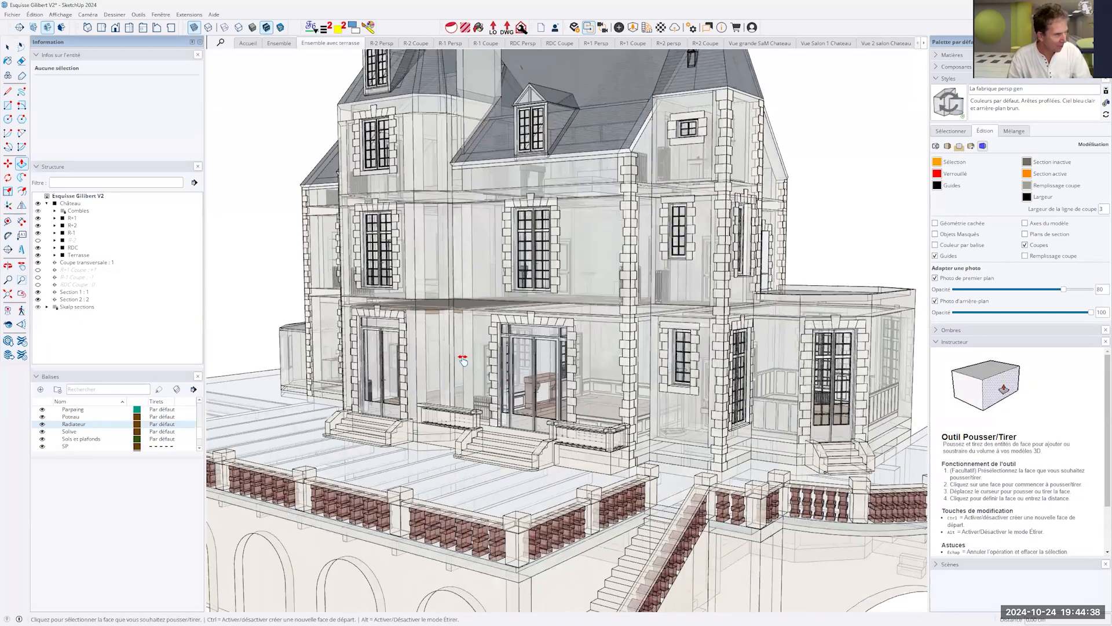
scroll(620, 366, up, 3)
middle_drag(645, 368, 730, 383)
middle_drag(630, 214, 690, 97)
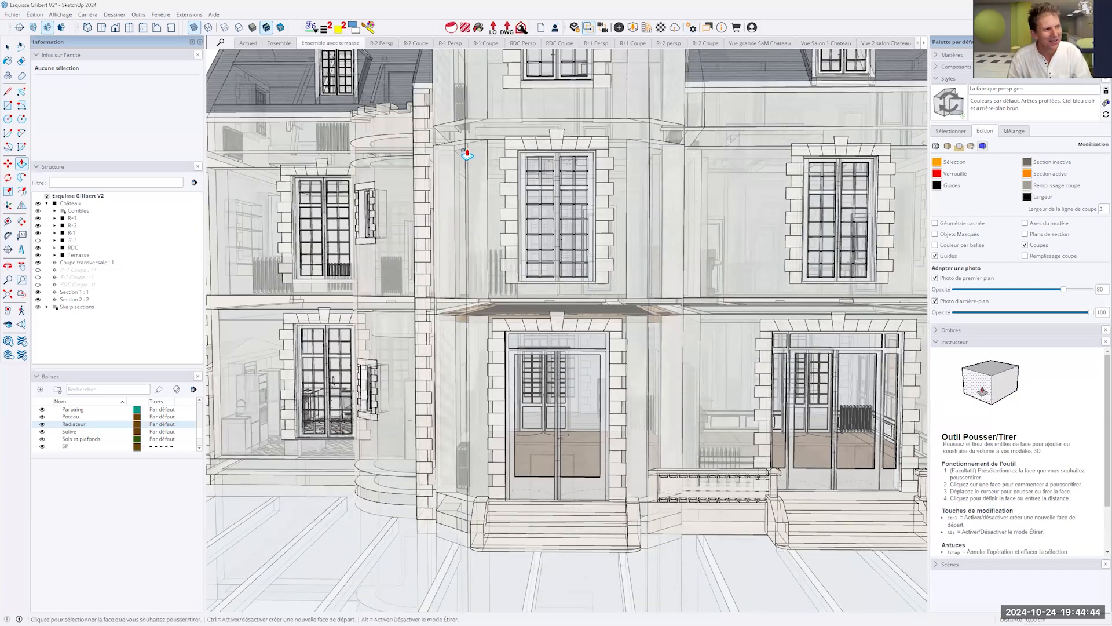
middle_drag(362, 290, 684, 290)
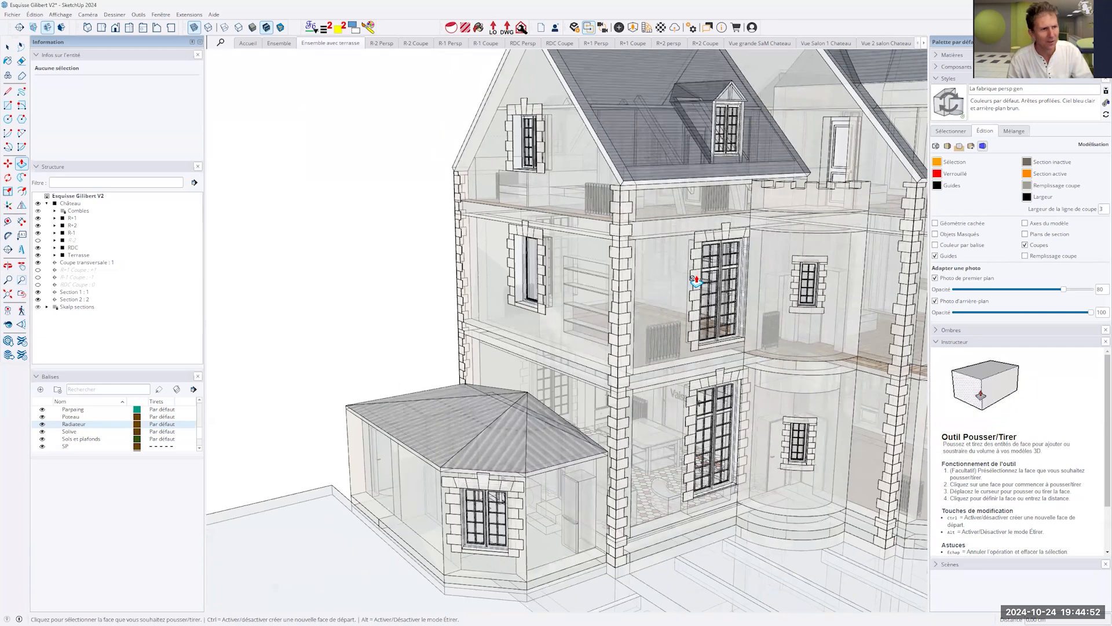
scroll(696, 281, down, 3)
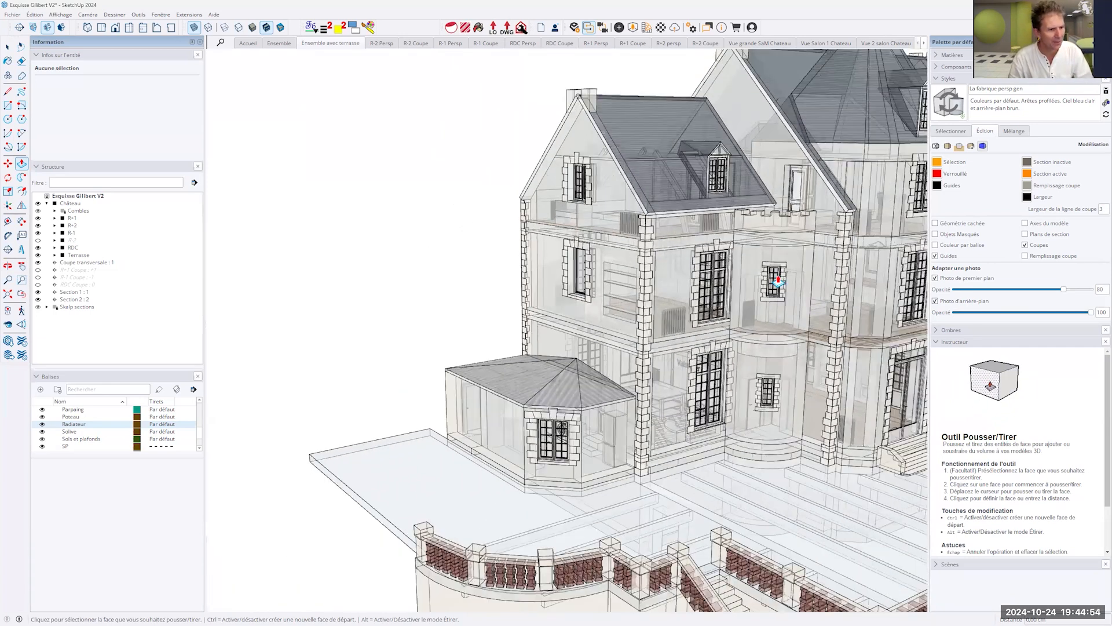
scroll(494, 286, down, 5)
middle_drag(493, 460, 632, 373)
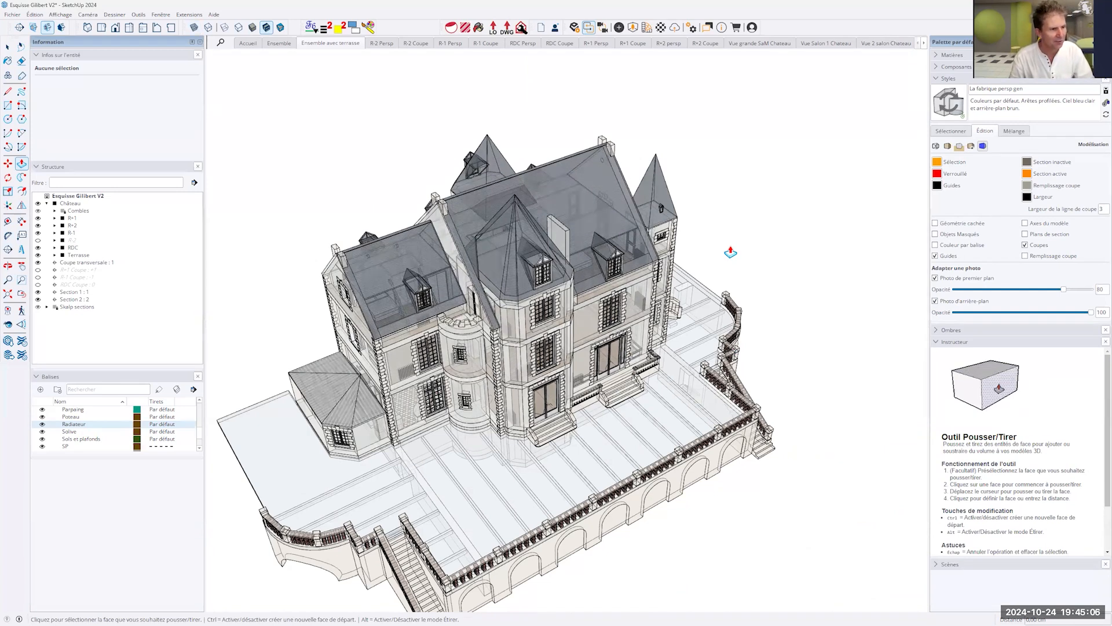
- Turn off X-ray transparency for the whole château and return to the Select tool
key(x)
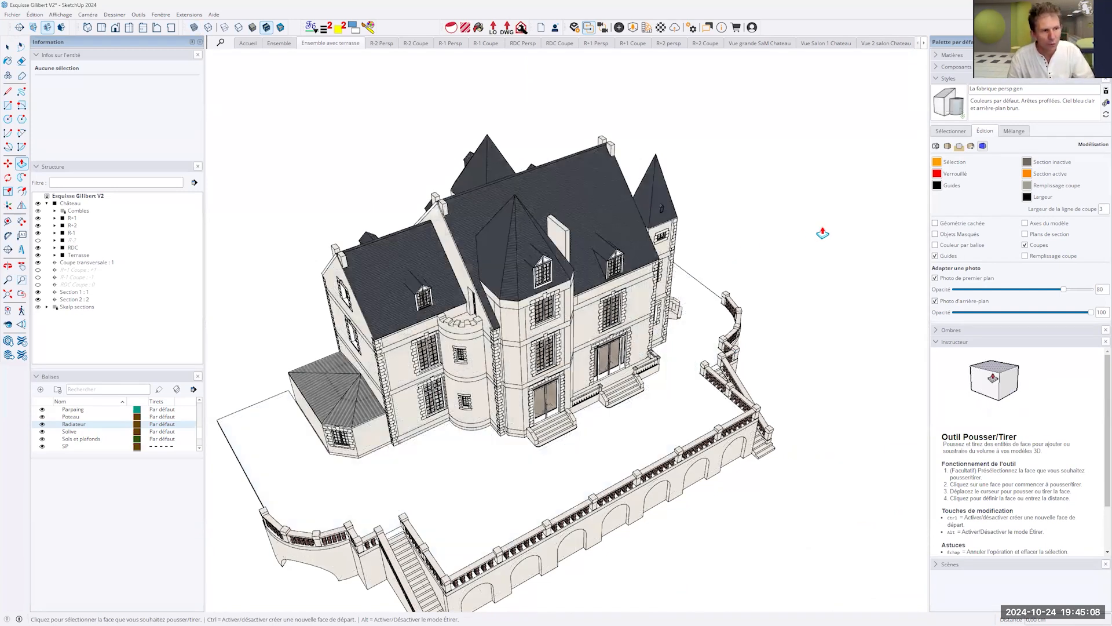
middle_drag(715, 303, 816, 202)
key(space)
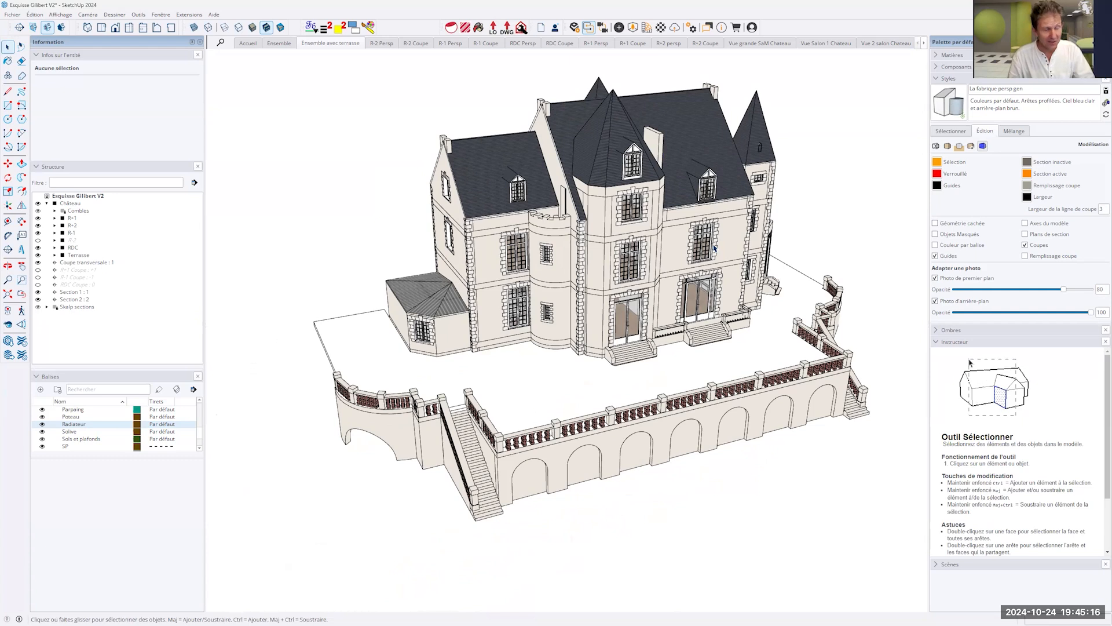
- Open the Château group for editing and unlock the Combles roof group inside it
click(657, 248)
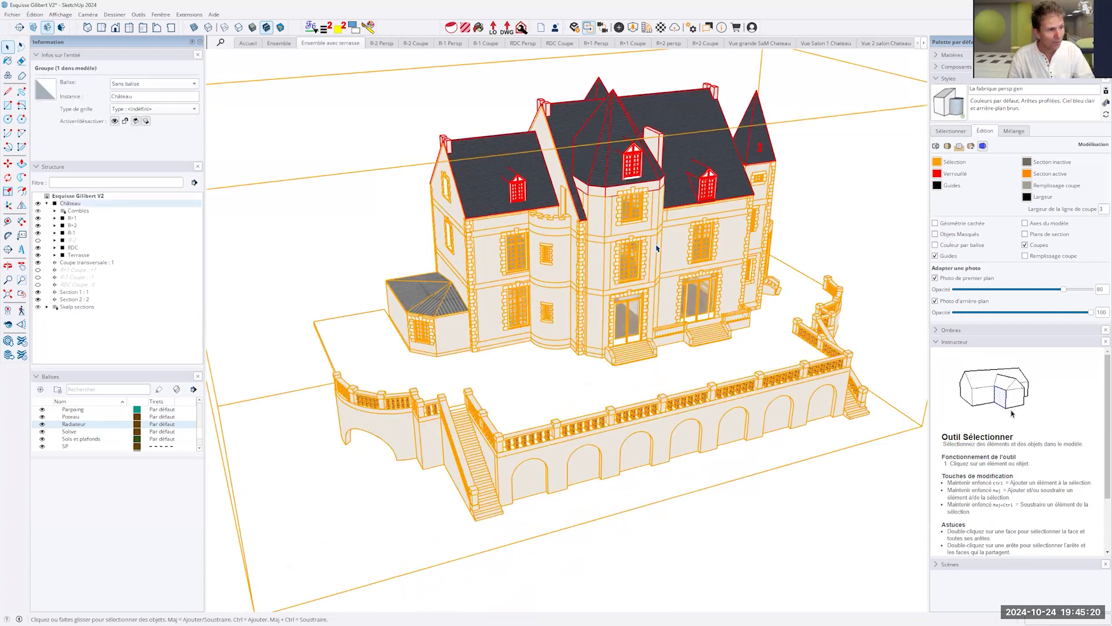
double_click(634, 118)
click(633, 118)
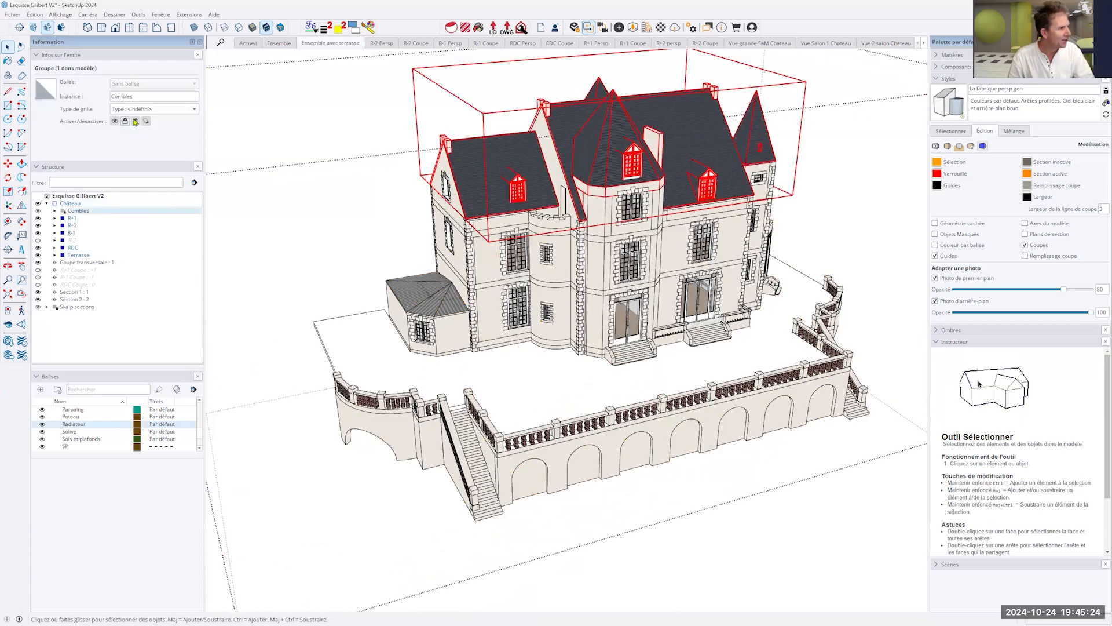
click(126, 121)
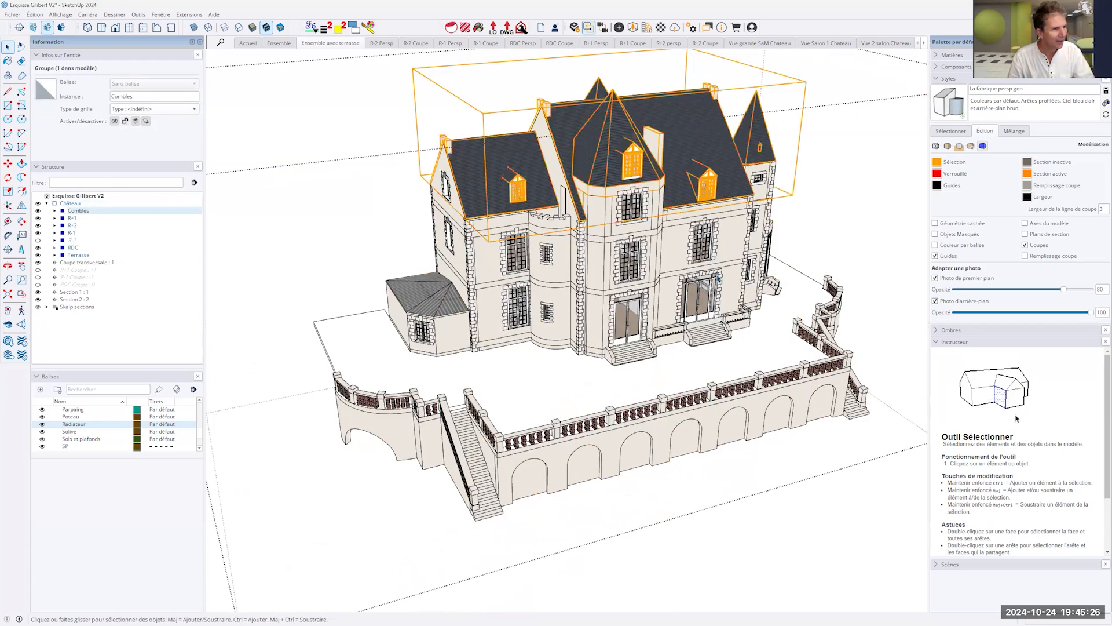
- Open the R+1 floor group for editing and hide the rest of the model with Masquer le reste du modèle
click(678, 253)
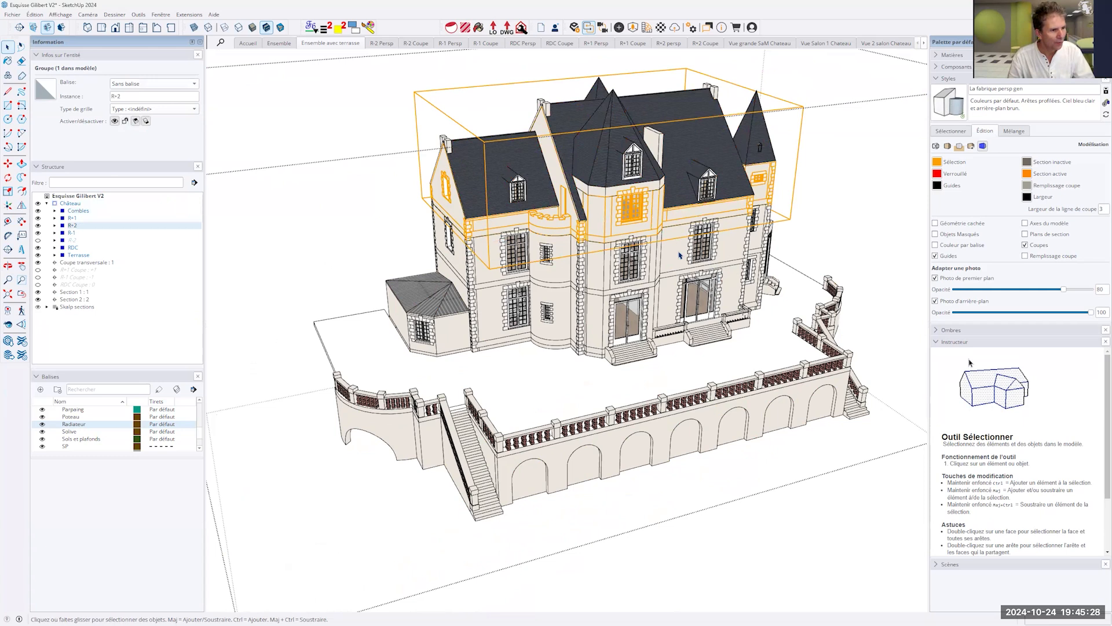
click(680, 255)
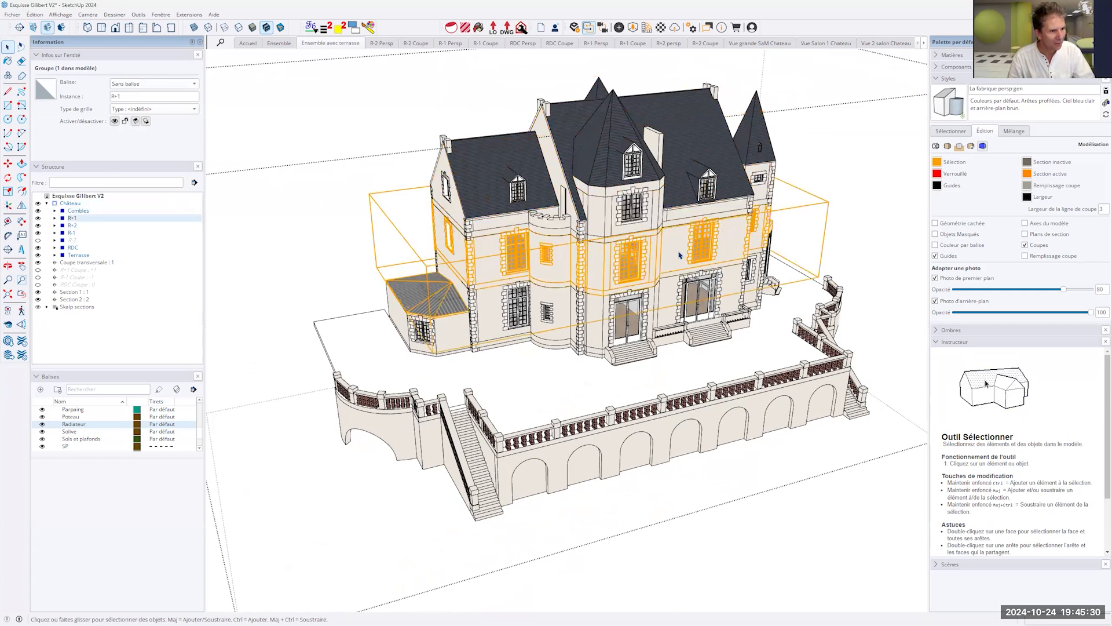
double_click(679, 255)
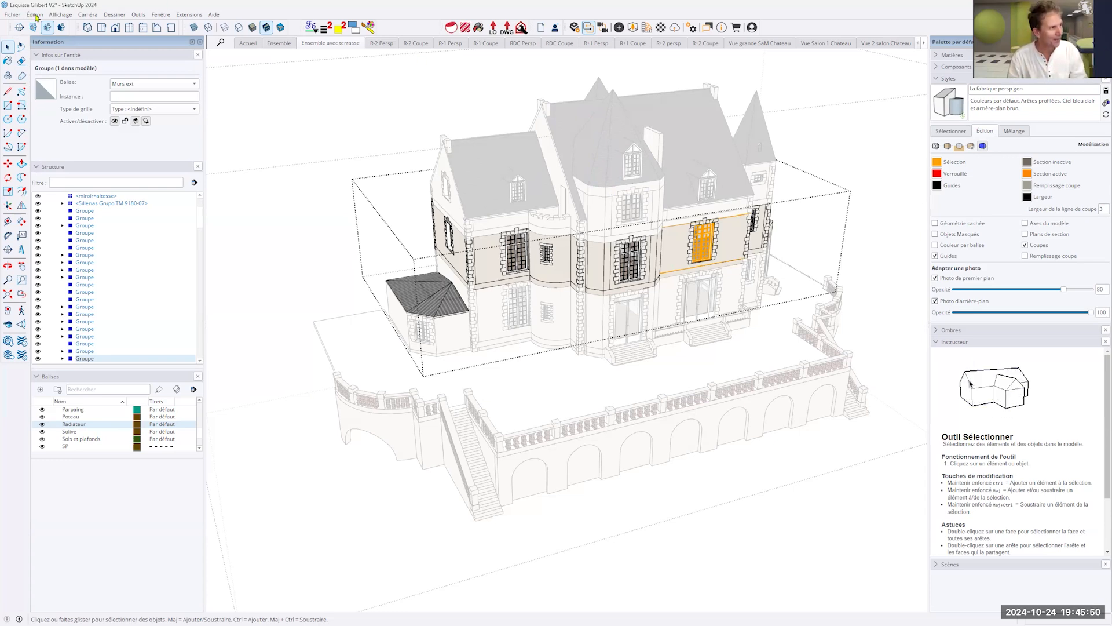
click(61, 15)
mouse_move(74, 171)
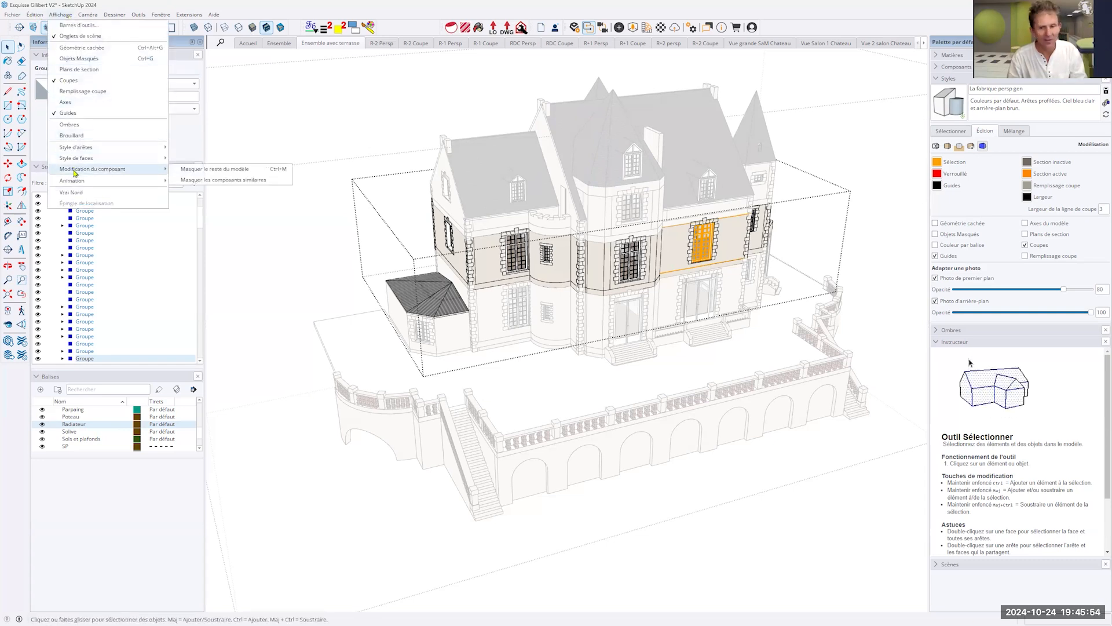
click(236, 172)
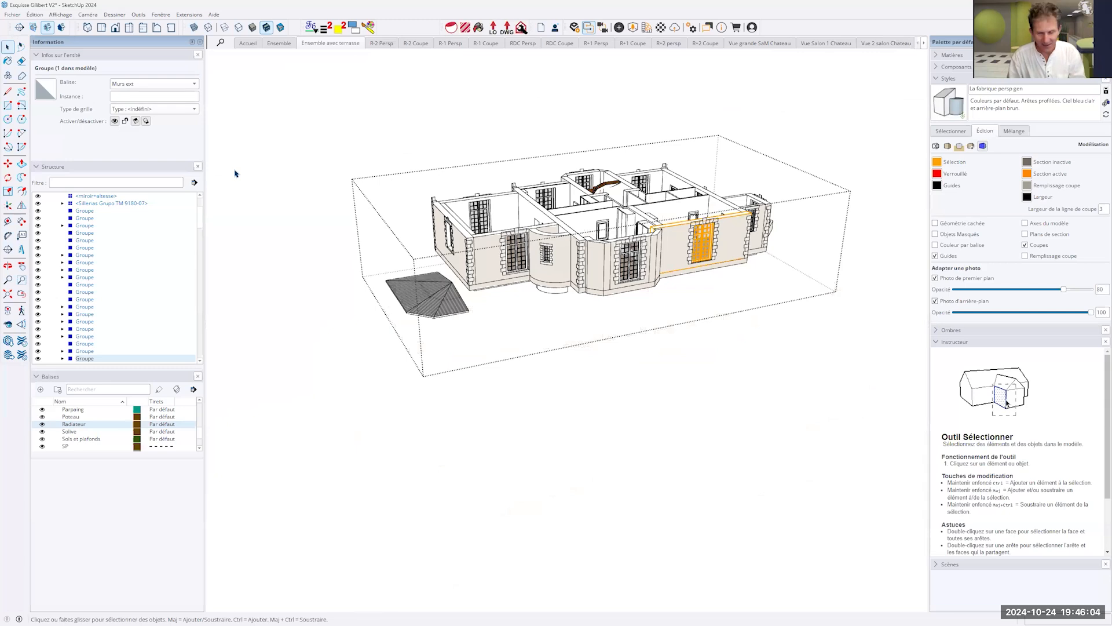
middle_drag(636, 316, 714, 380)
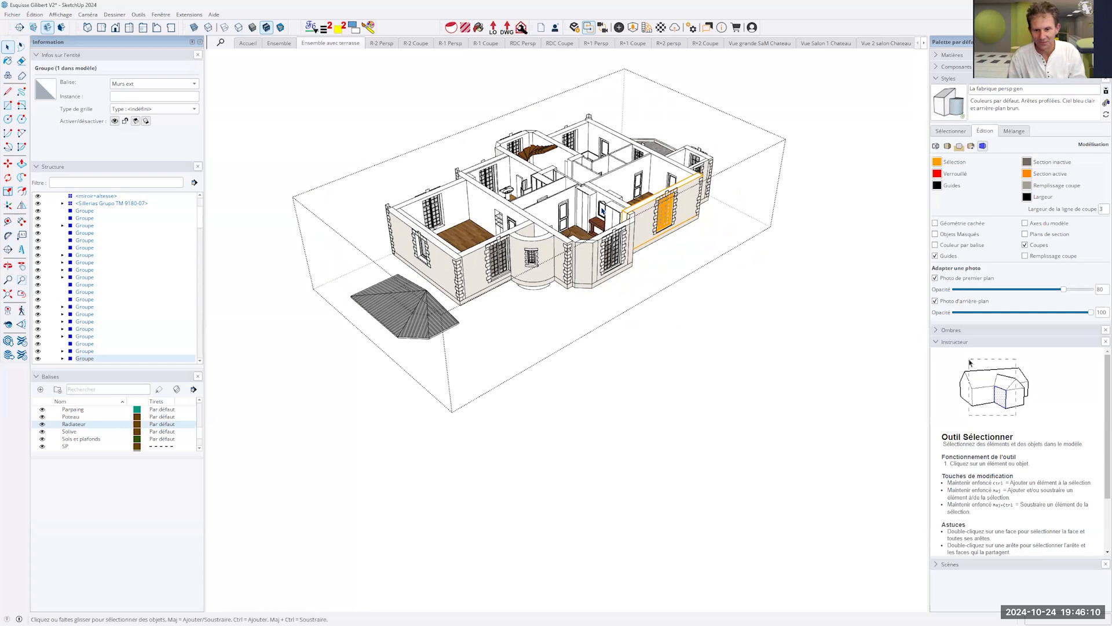
- Leave the R+1 group, open the RDC ground-floor group and open the wall behind the Vaisselier for editing
click(755, 335)
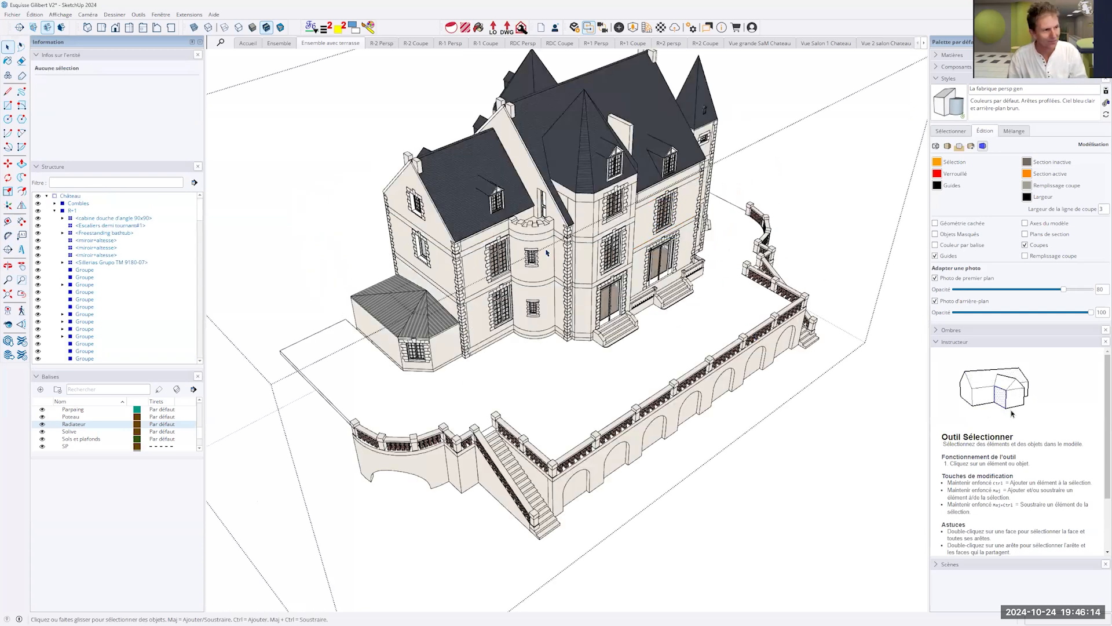
double_click(486, 322)
middle_drag(478, 326, 498, 330)
scroll(498, 330, up, 10)
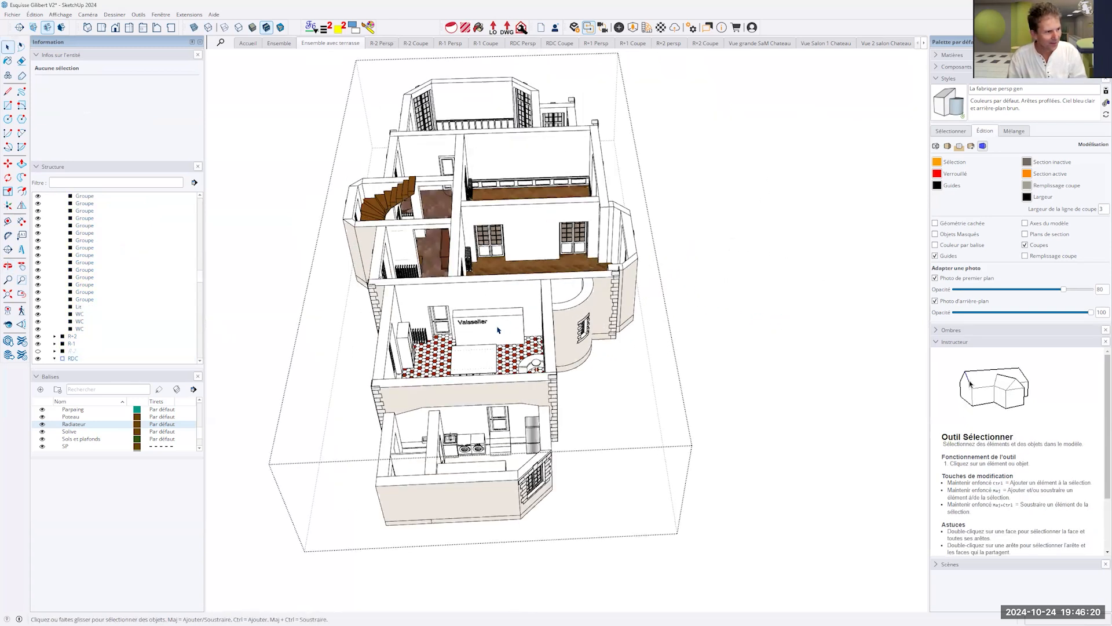
middle_drag(524, 288, 559, 228)
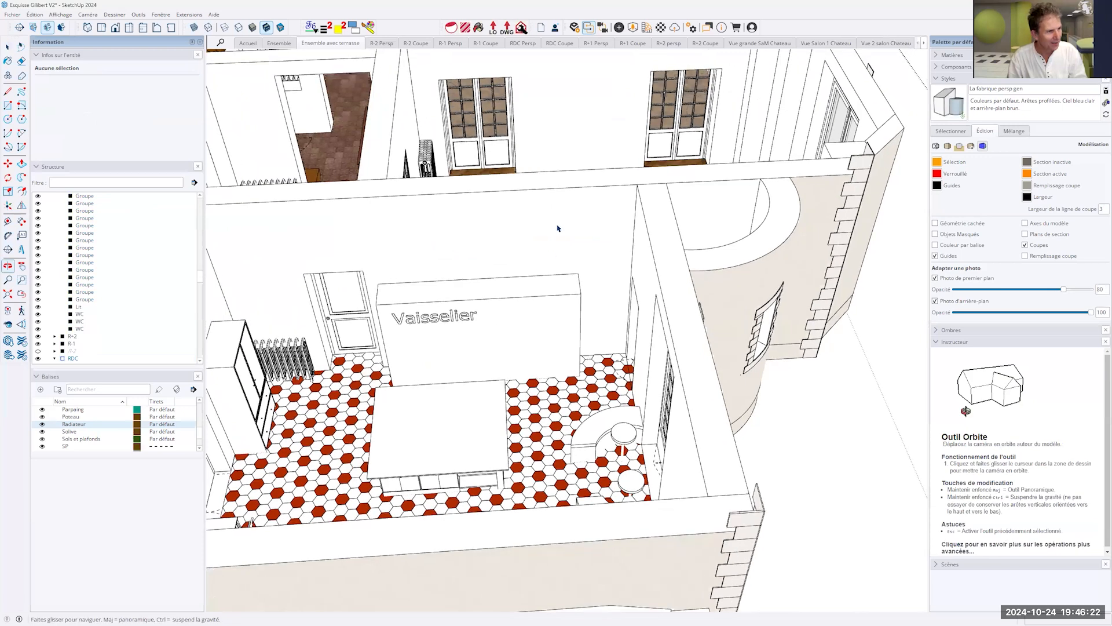
double_click(559, 229)
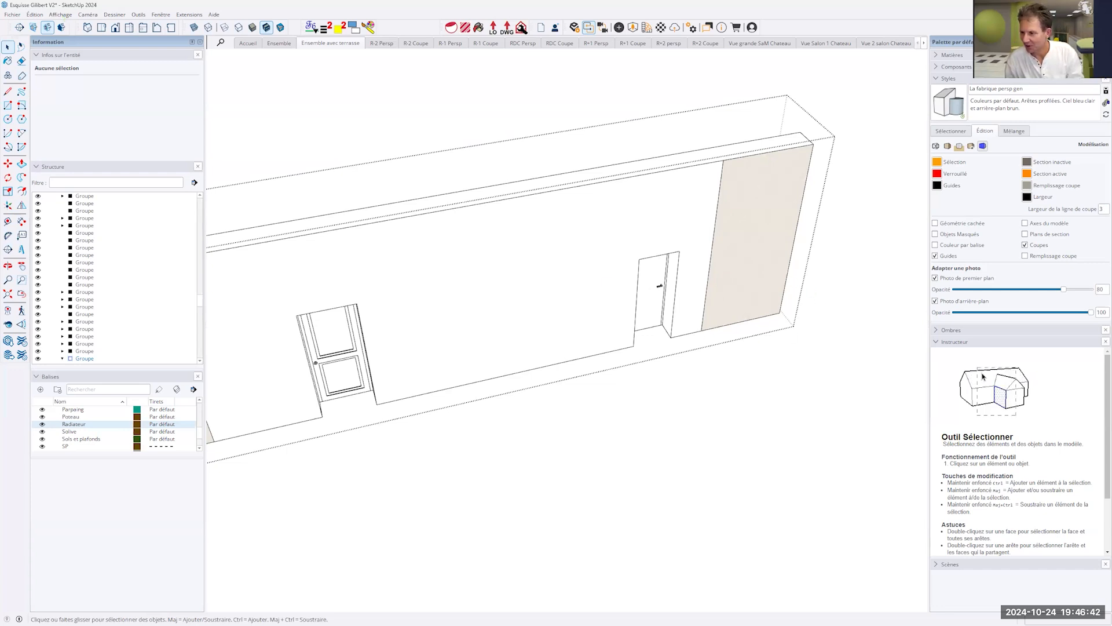
- Check the shortcut of the Masquer le reste du modèle option and leave the wall group behind the Vaisselier
click(11, 14)
mouse_move(44, 16)
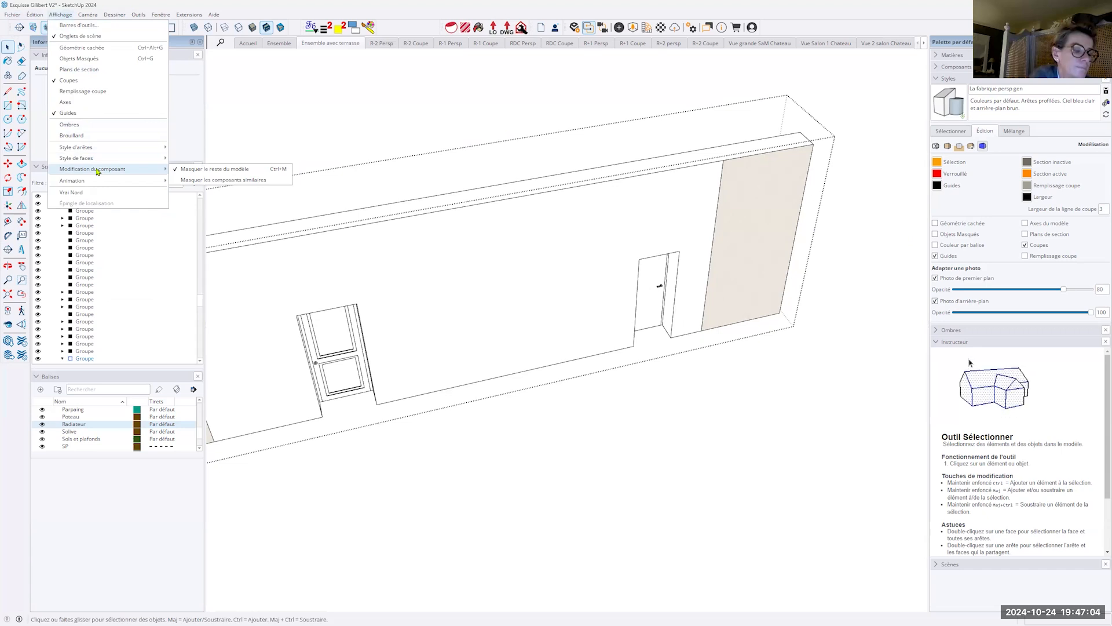
click(651, 492)
click(651, 492)
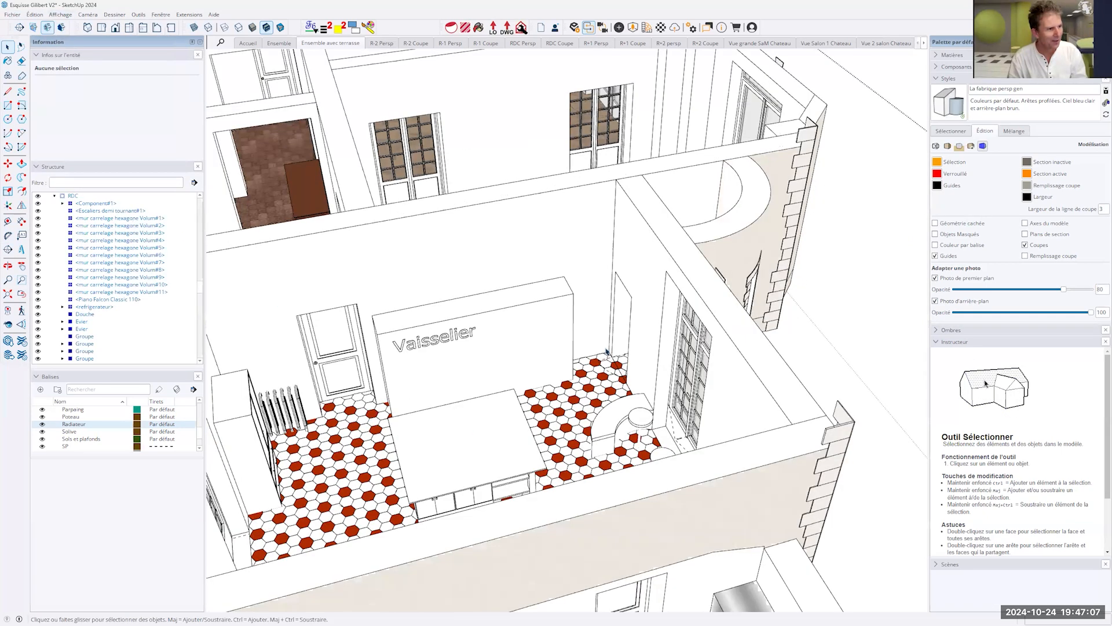
- Open the kitchen side wall containing the glazed French window and repeatedly toggle the display of the rest of the model
double_click(701, 290)
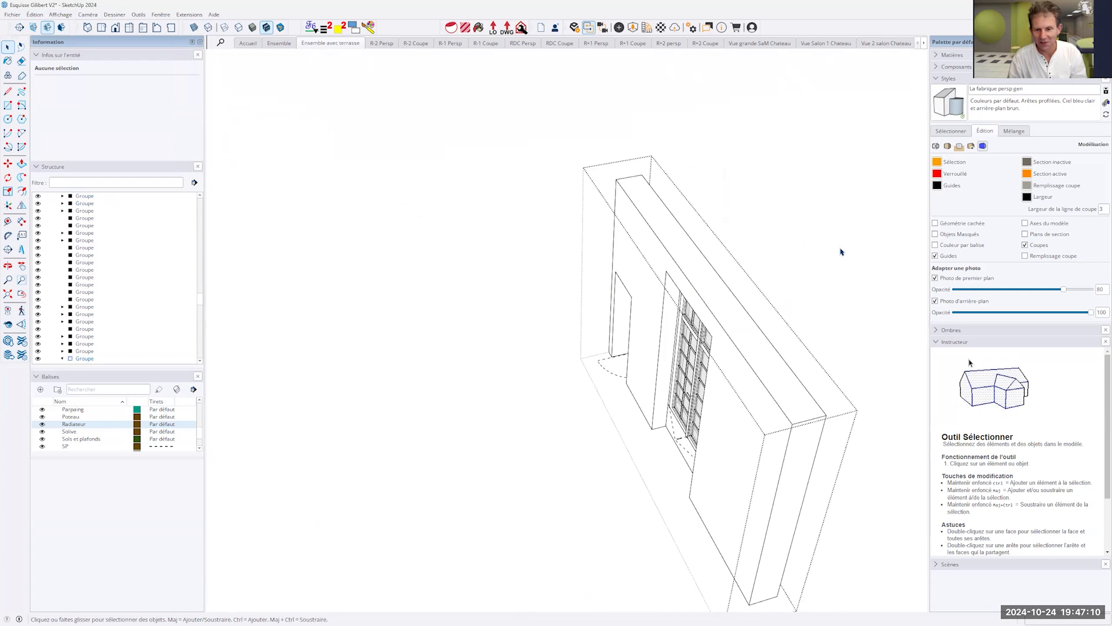
scroll(841, 252, down, 3)
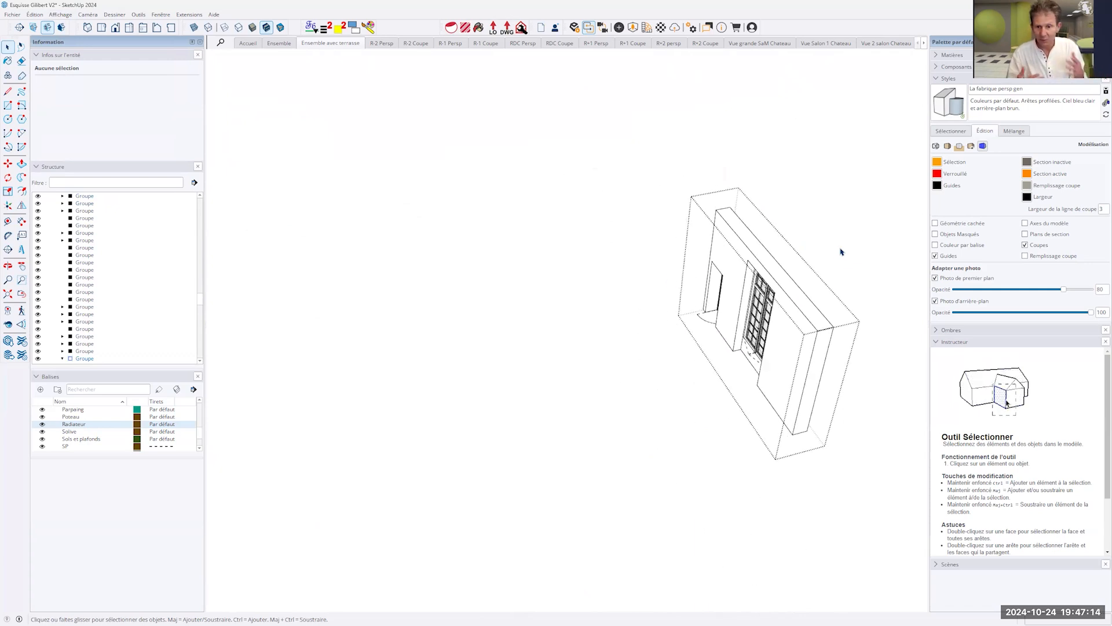
key(ctrl+h)
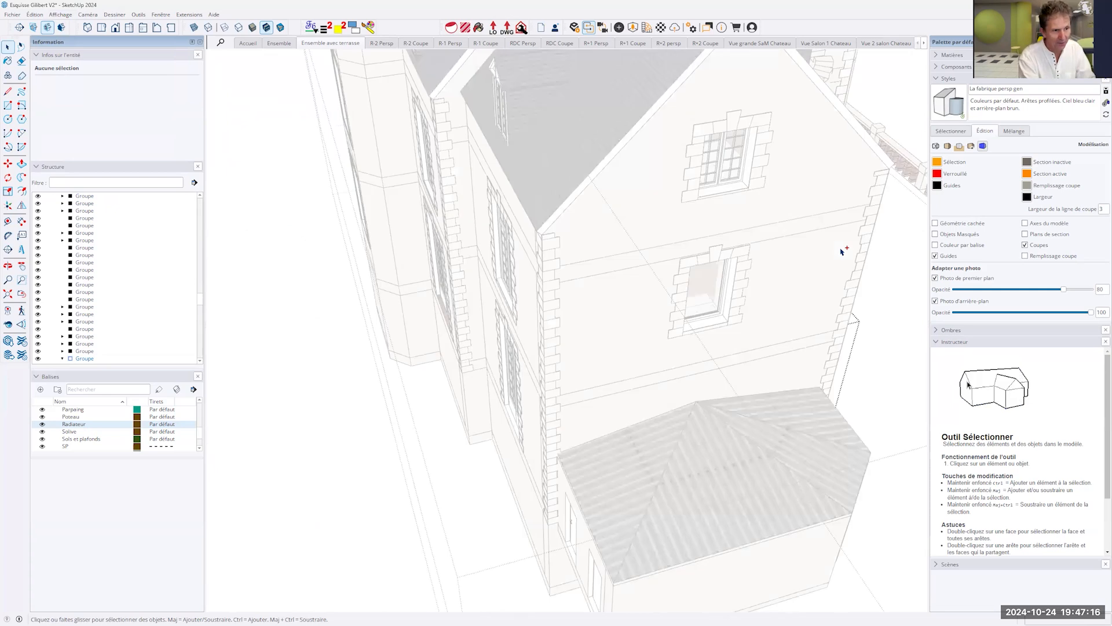
key(ctrl+h)
key(ctrl+h)
key(ctrl+h)
key(ctrl+h)
key(ctrl+h)
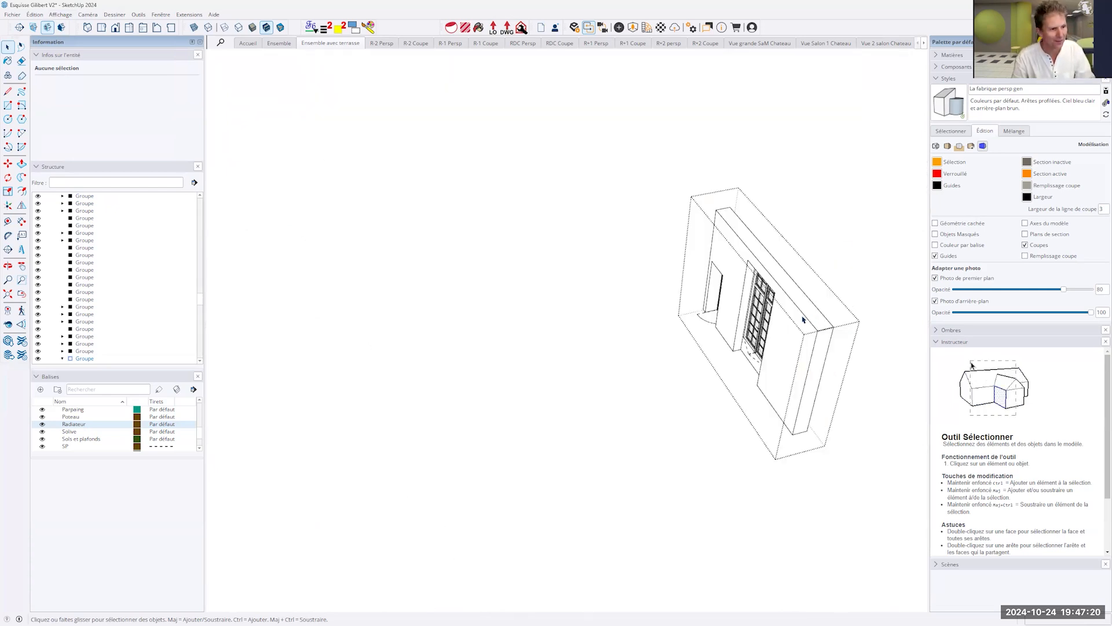
- Select the doorway's inner face in the opened wall, hiding the surrounding model for the selection and redisplaying it
scroll(802, 320, up, 9)
middle_drag(742, 253, 564, 278)
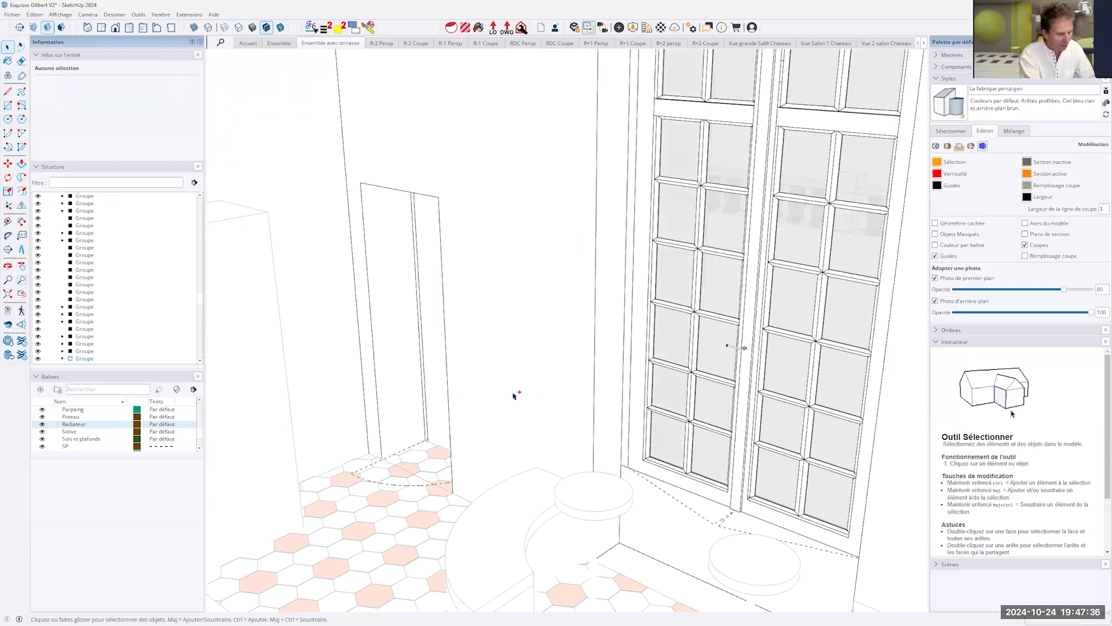
key(i)
double_click(394, 343)
click(394, 325)
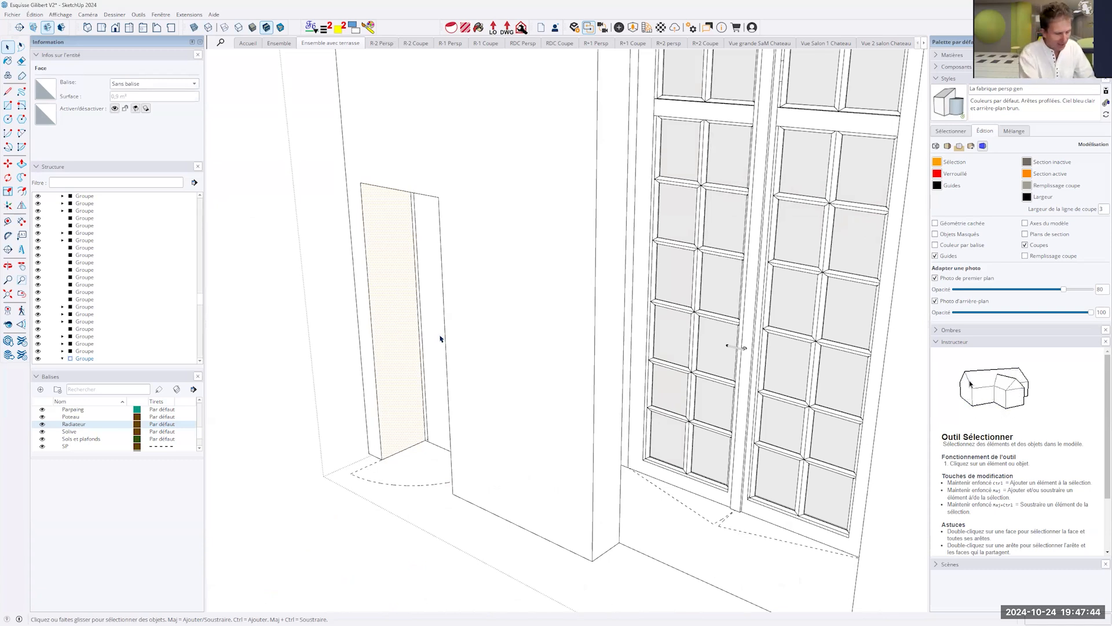
key(i)
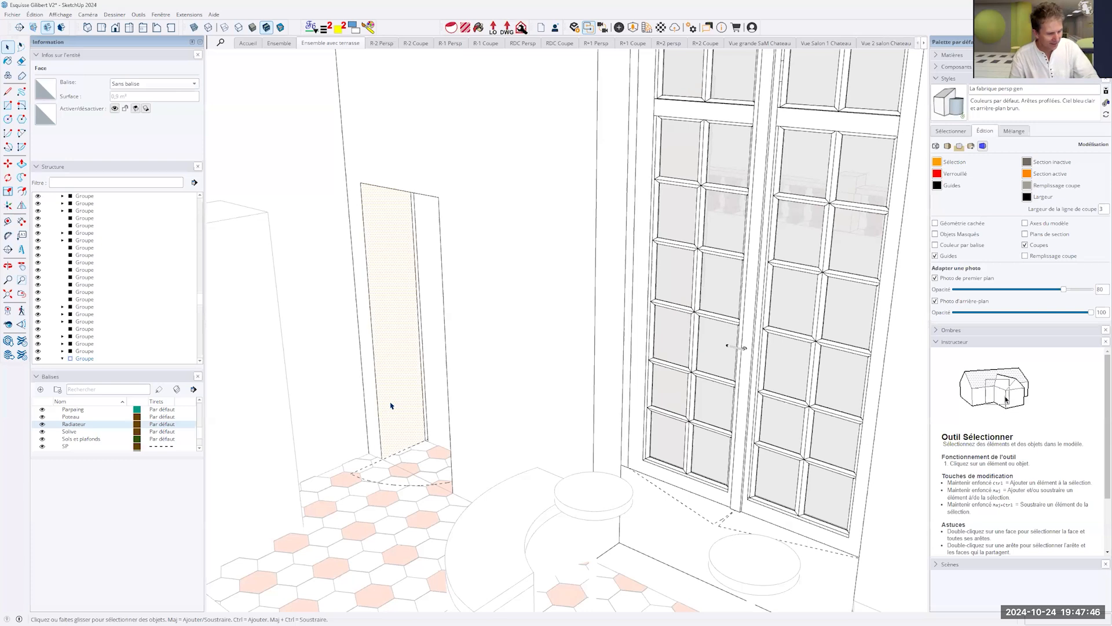
- Try to Push/Pull the doorway's inner face across the opening, return to the Select tool and leave the wall group
key(p)
click(404, 389)
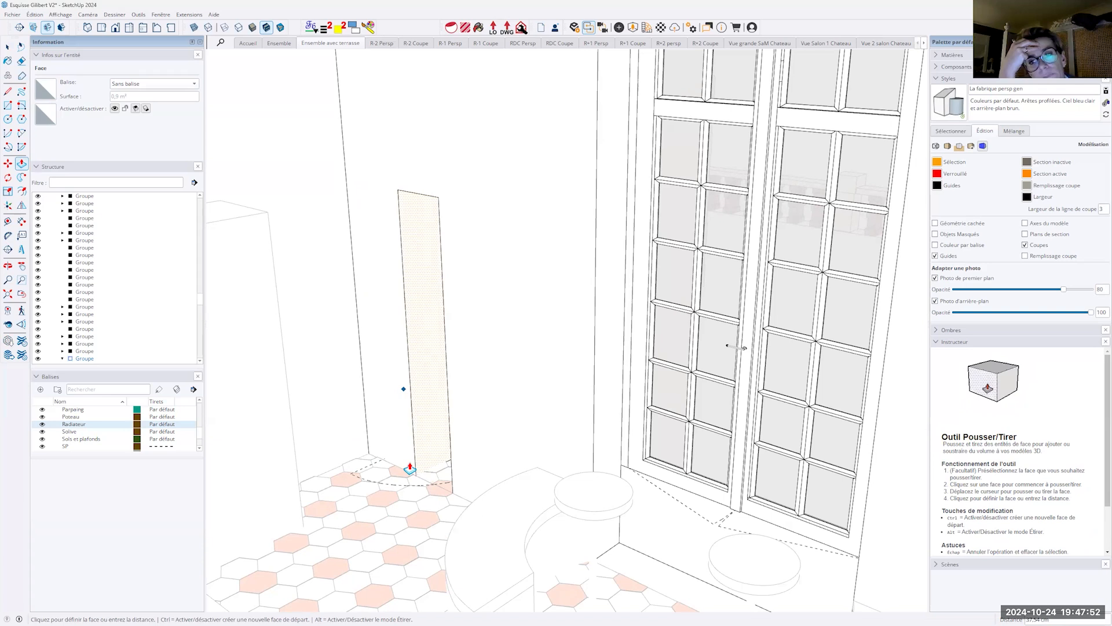
click(410, 468)
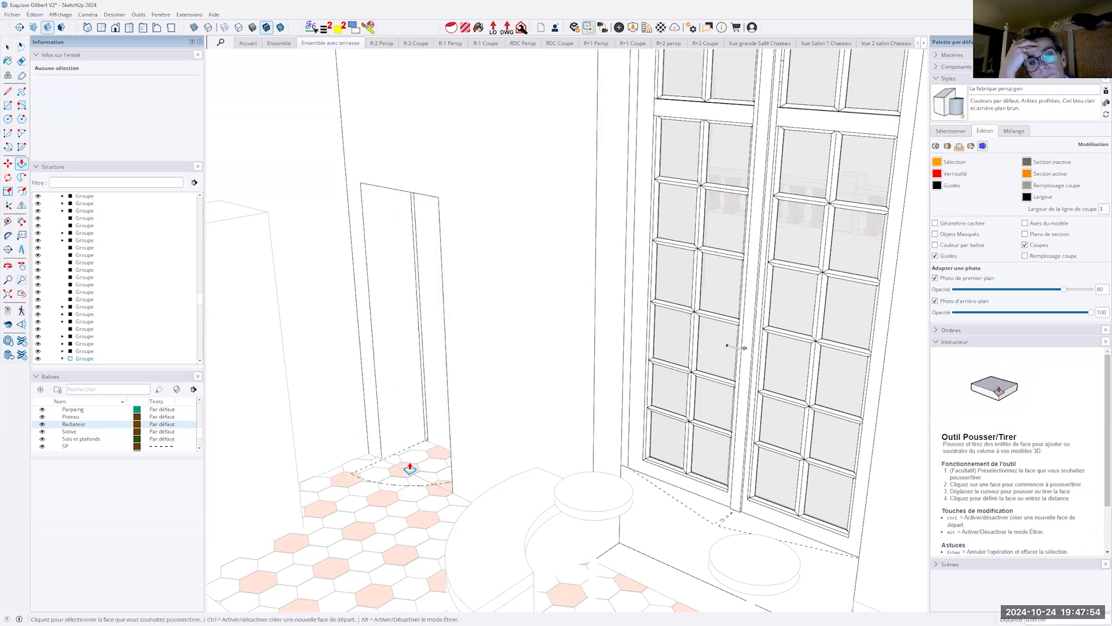
key(space)
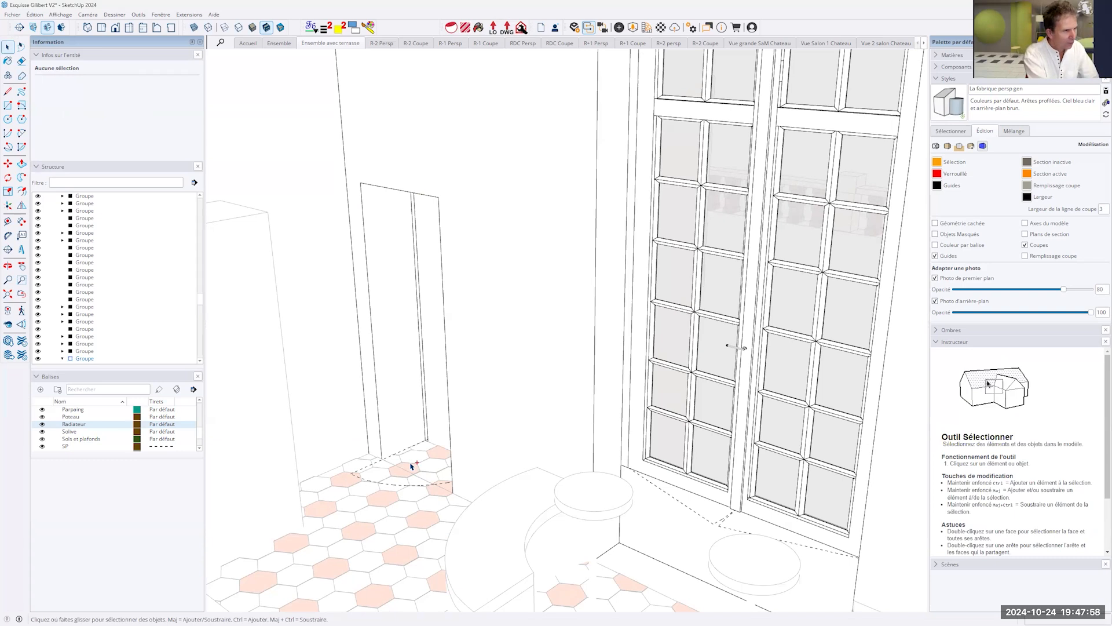
click(411, 466)
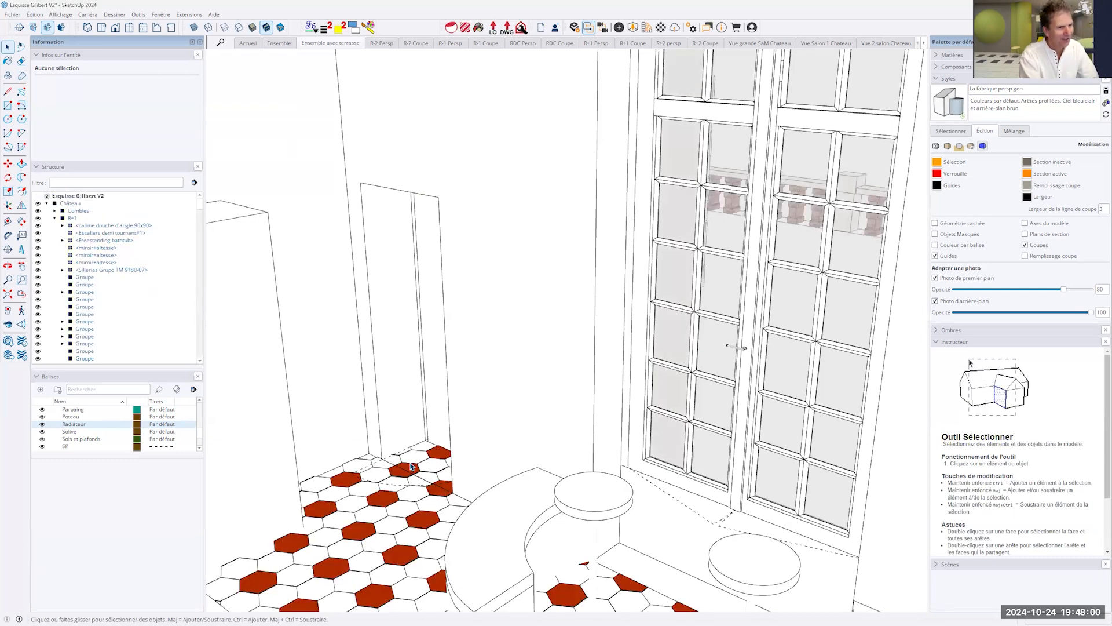
- Display the "RDC Persp" scene, view the ground floor from the kitchen side and collapse the R+1 and RDC branches of the structure
scroll(624, 479, down, 2)
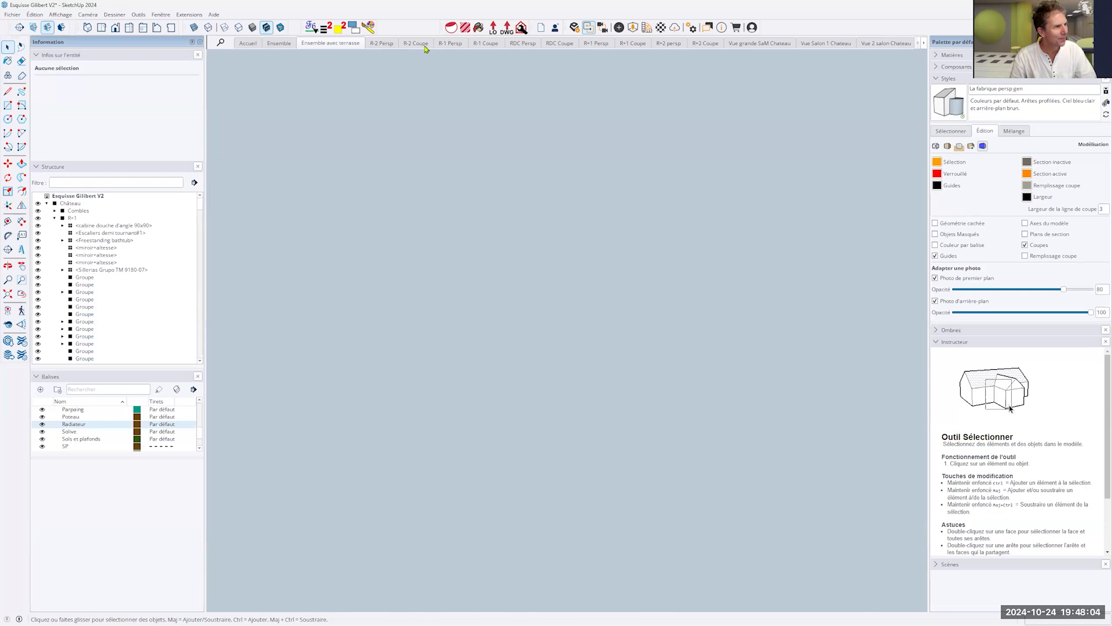
click(524, 43)
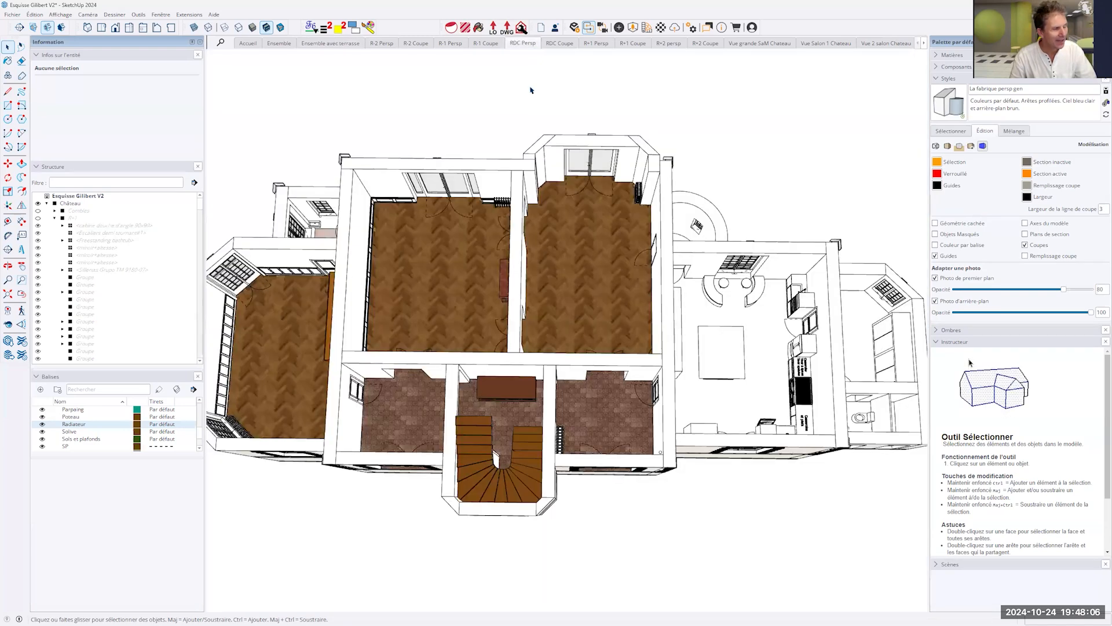
middle_drag(634, 412, 634, 325)
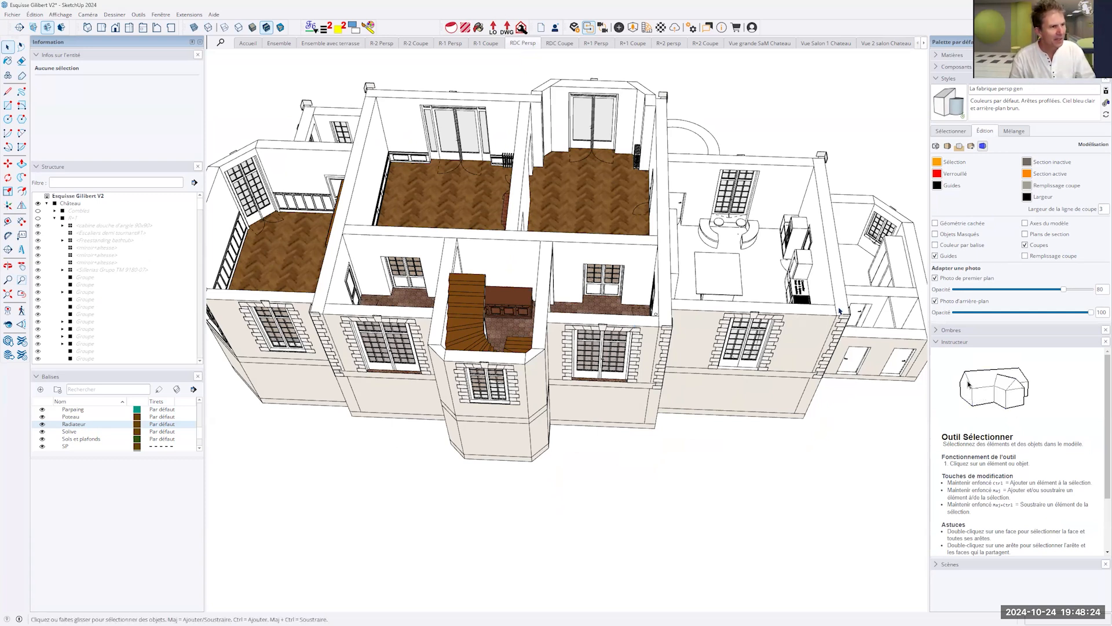
middle_drag(625, 288, 521, 255)
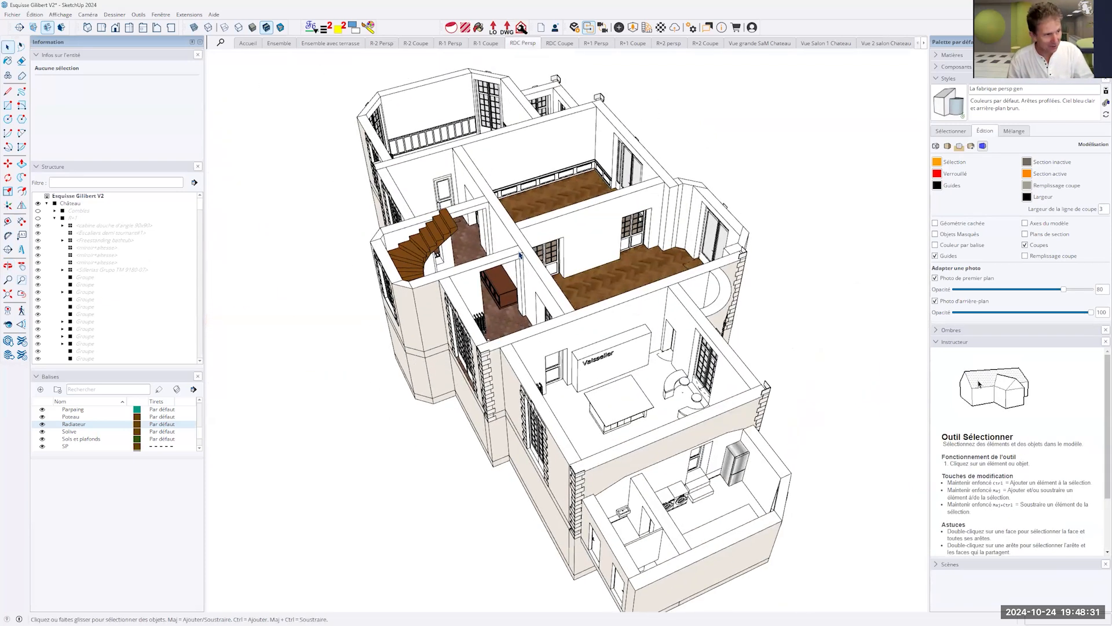
click(55, 218)
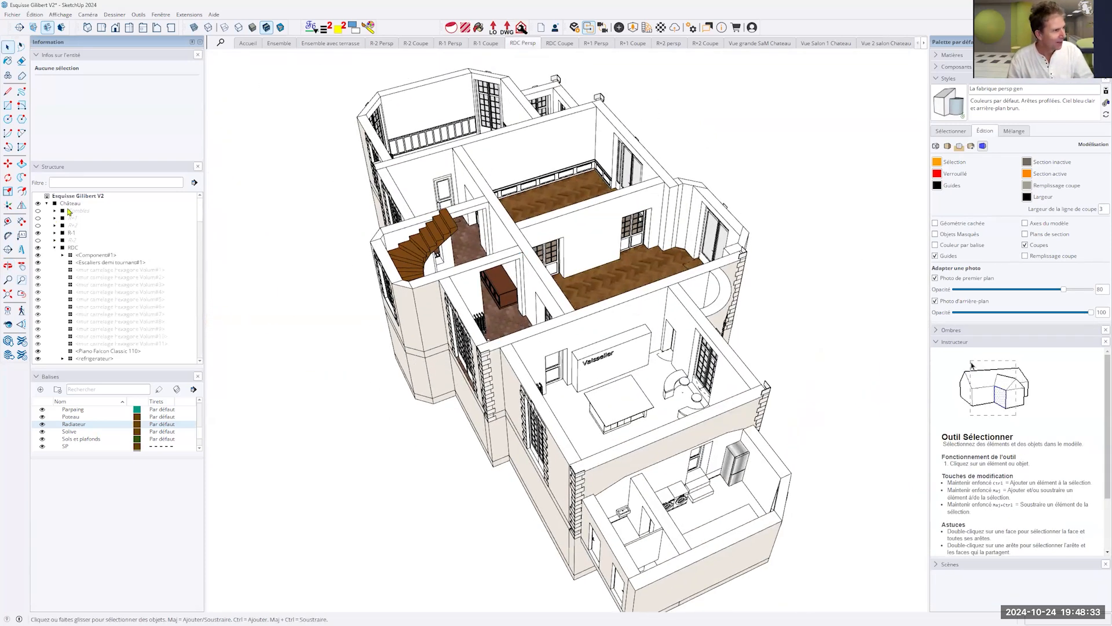
click(56, 249)
- Open the RDC ground-floor group for editing and select the wall behind the Vaisselier
middle_drag(681, 286, 498, 318)
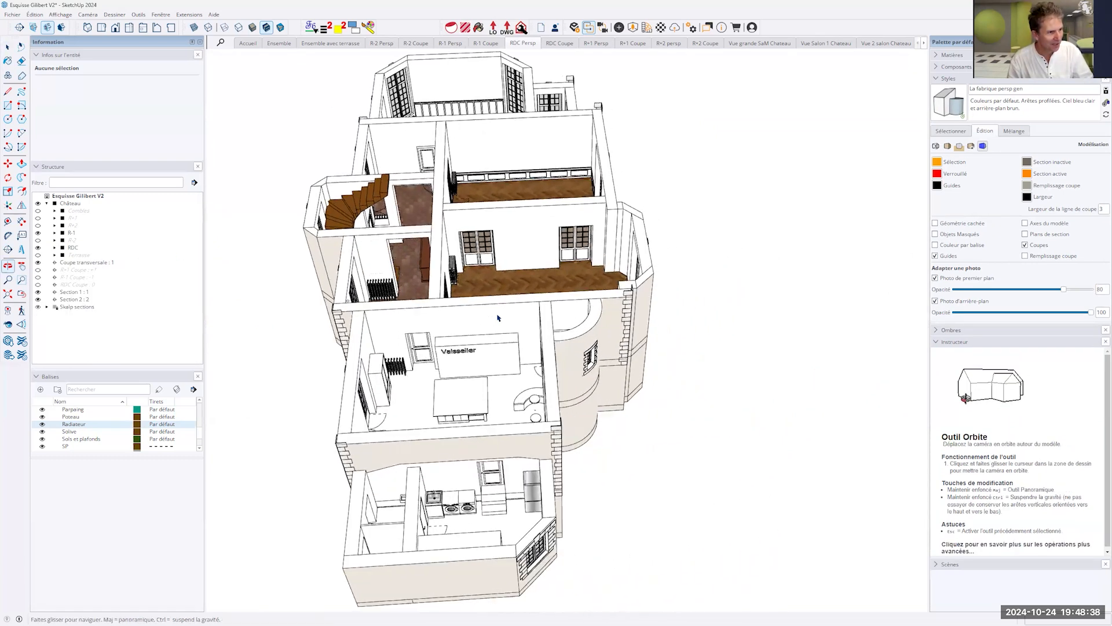
click(498, 318)
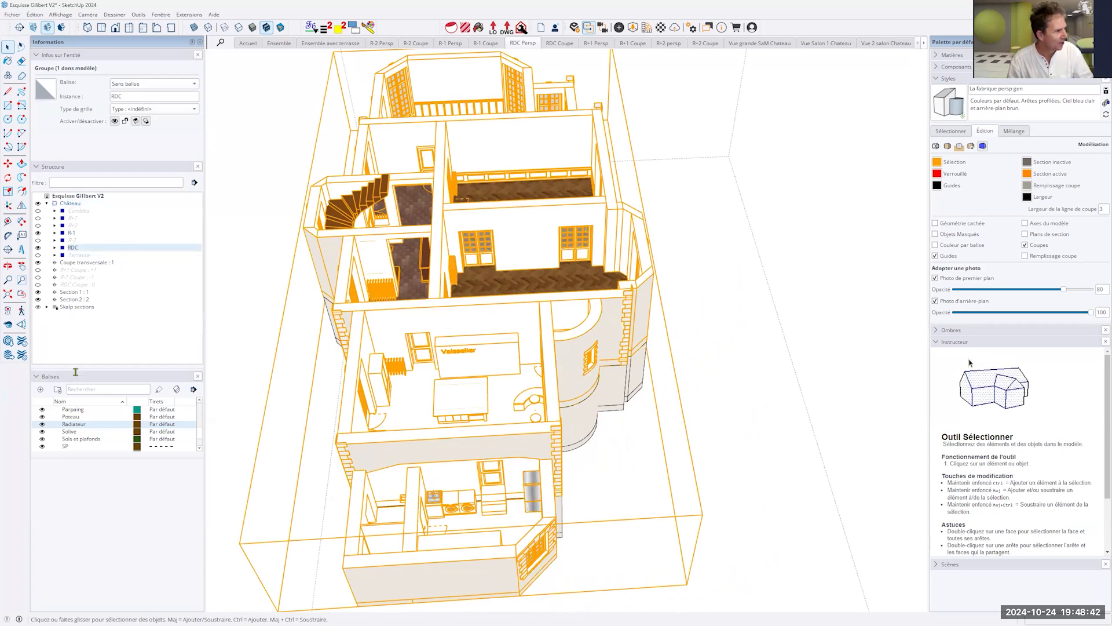
double_click(493, 326)
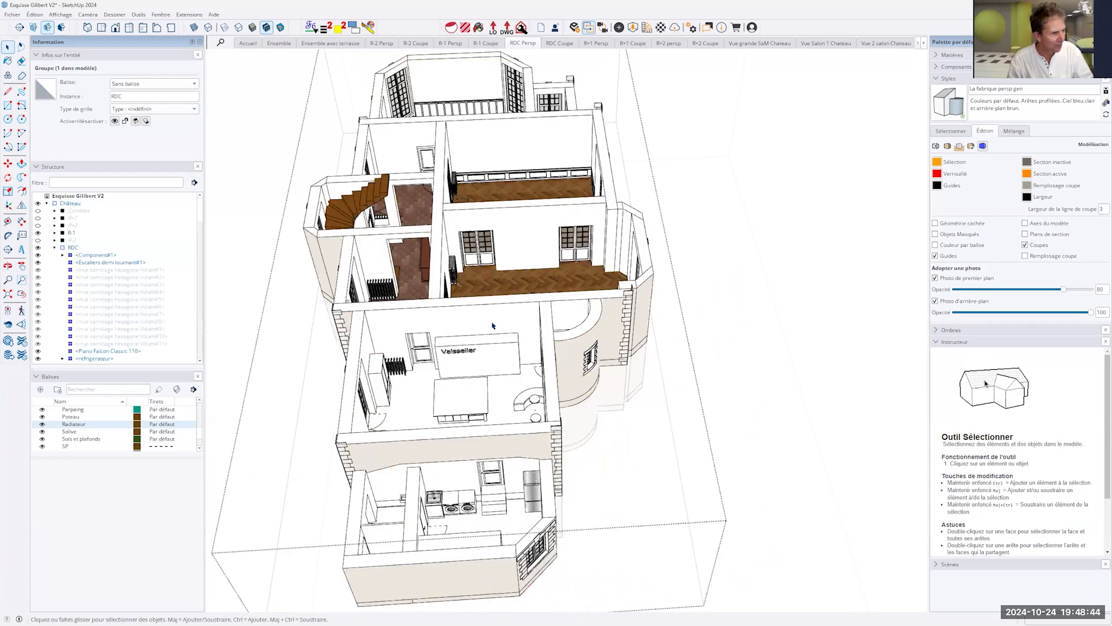
click(493, 326)
middle_drag(652, 291, 258, 224)
scroll(116, 320, down, 2)
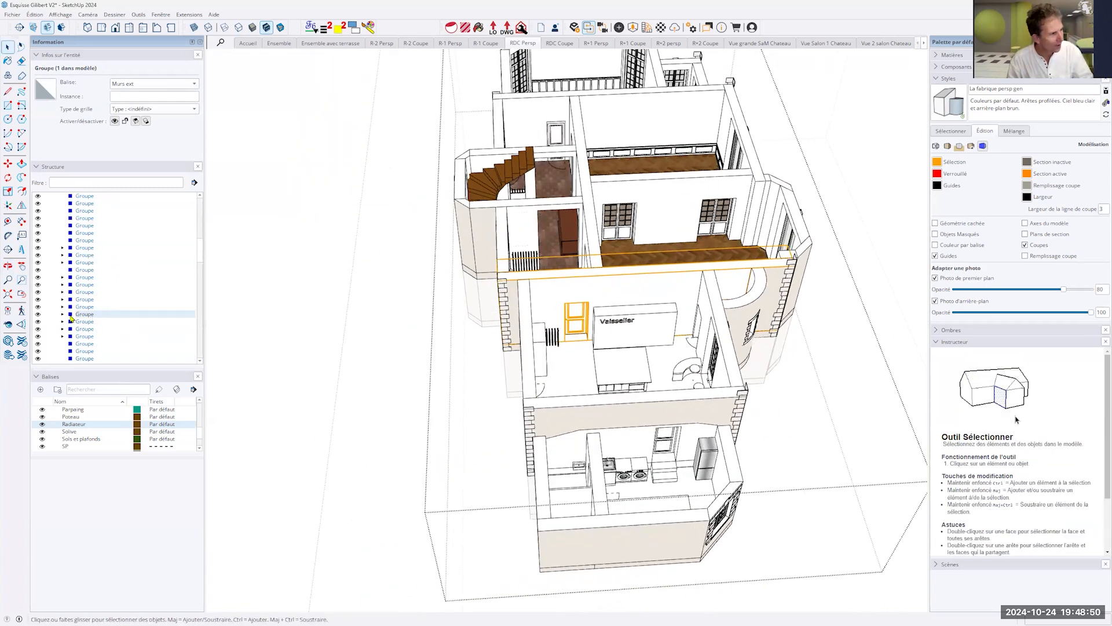
- Hide the wall behind the Vaisselier from the model structure, show it again and leave the RDC group
click(37, 314)
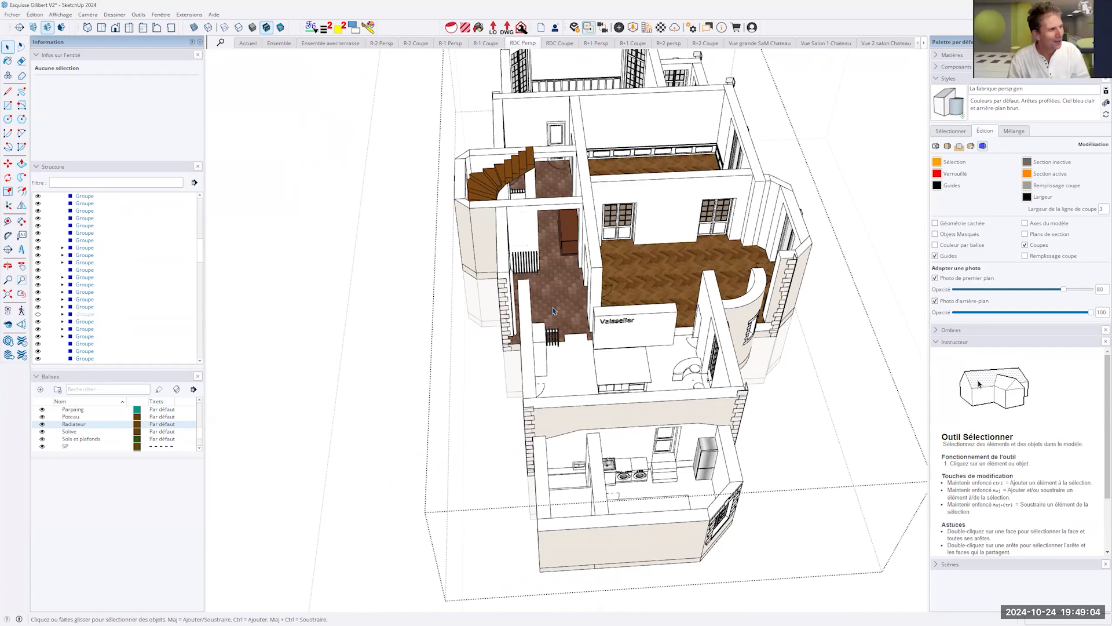
click(39, 314)
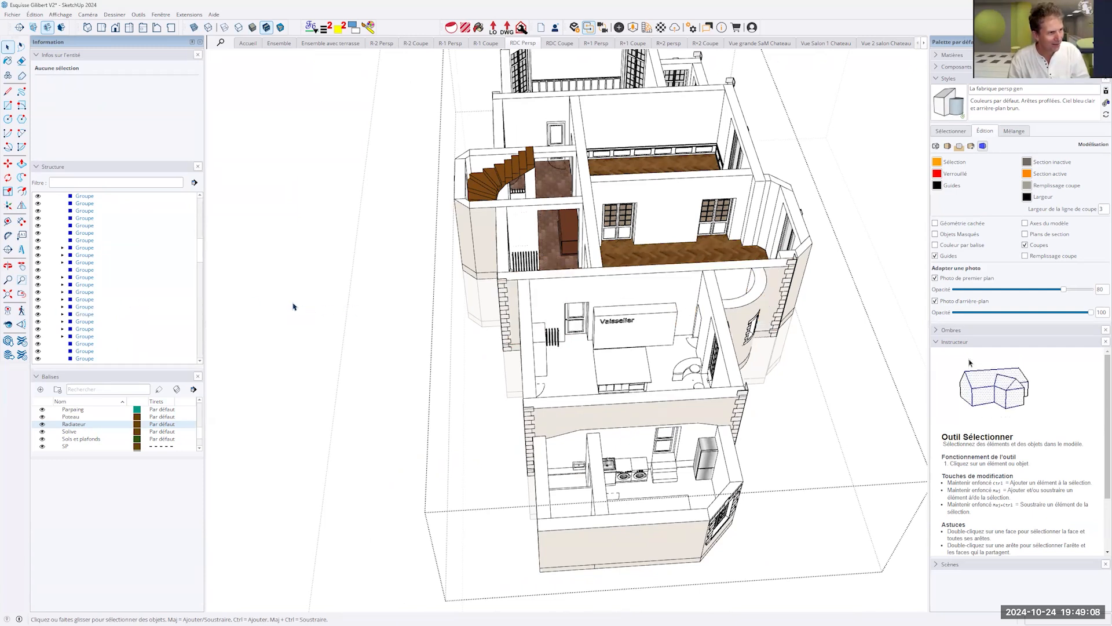
scroll(348, 310, down, 3)
scroll(387, 328, up, 6)
middle_drag(623, 337, 561, 330)
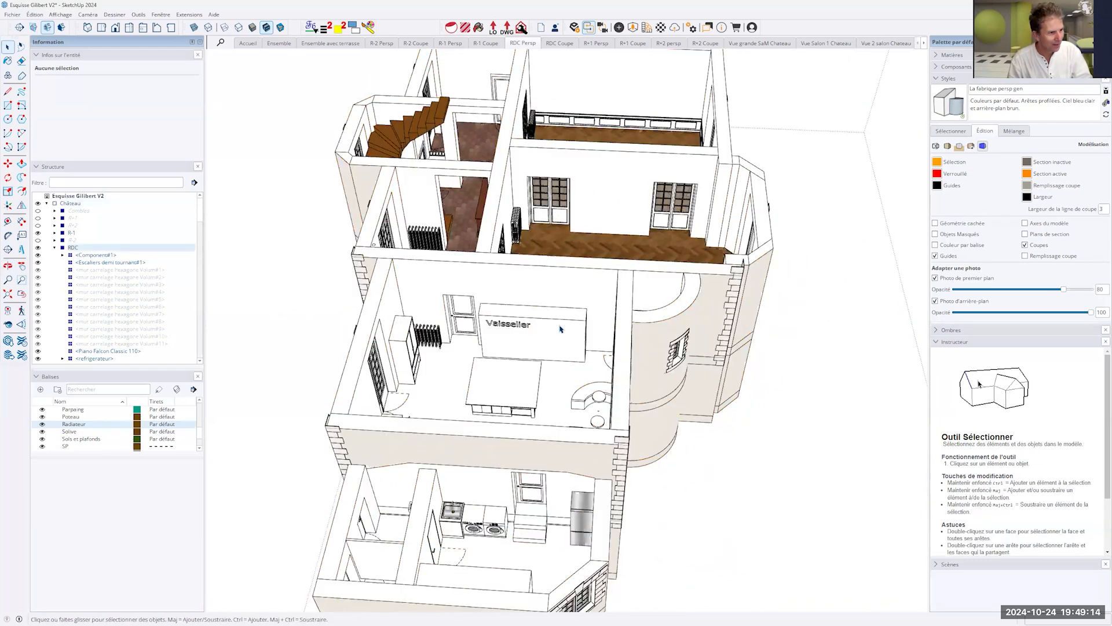
- Open the RDC group, select the Vaisselier cabinet group, and hide it from the model structure and show it again
click(560, 329)
scroll(106, 328, down, 2)
click(38, 314)
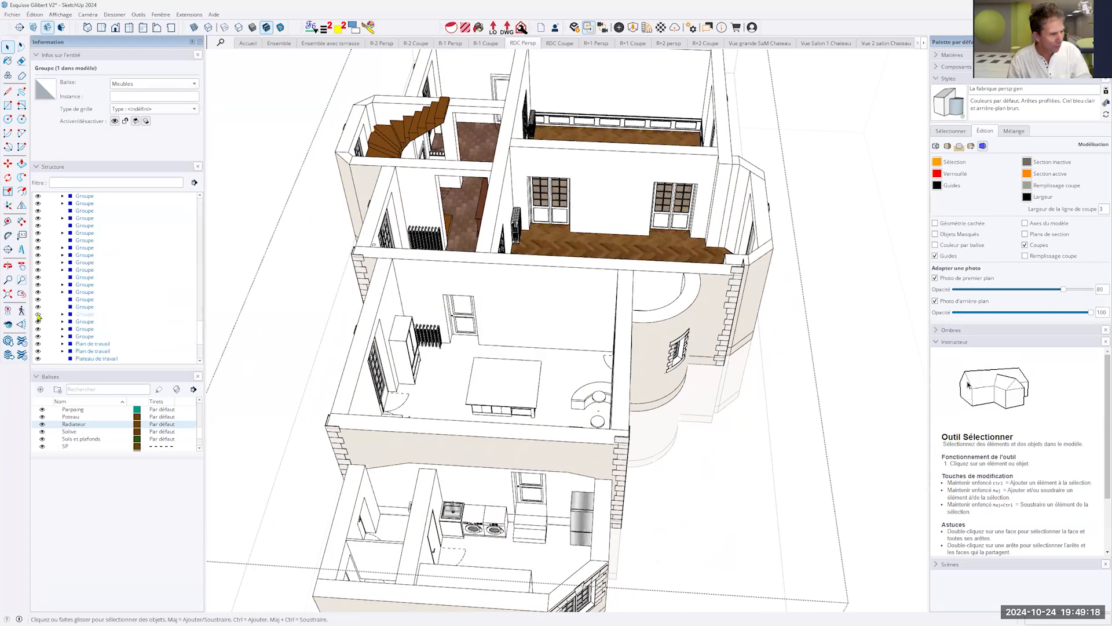
click(38, 314)
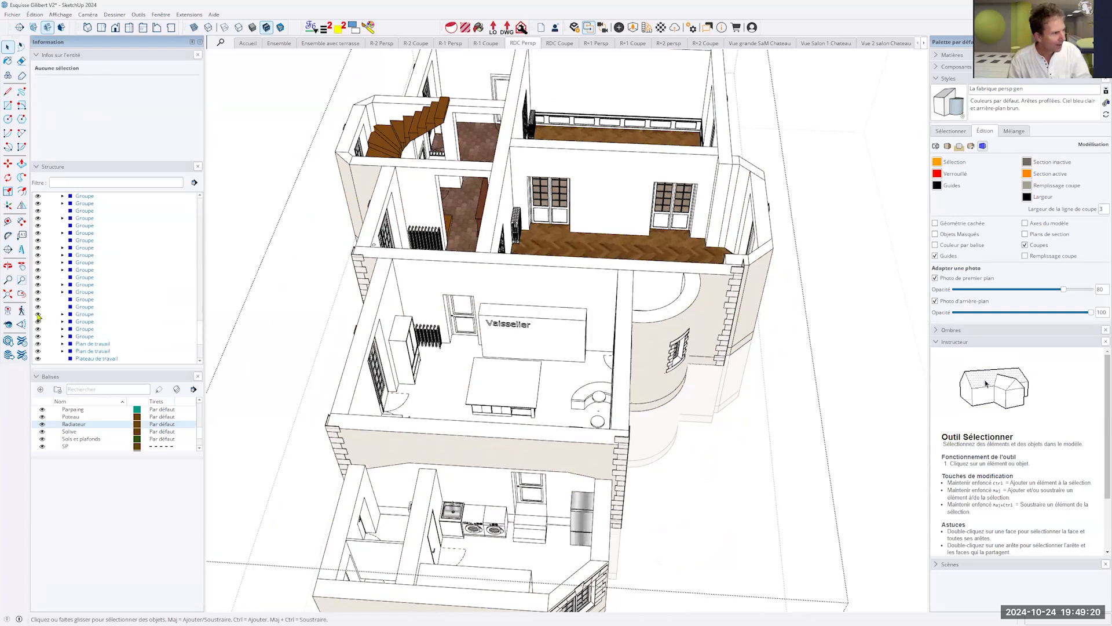
- Delete the "Vaisselier#2" text component nested inside the cabinet group and leave that group
click(62, 314)
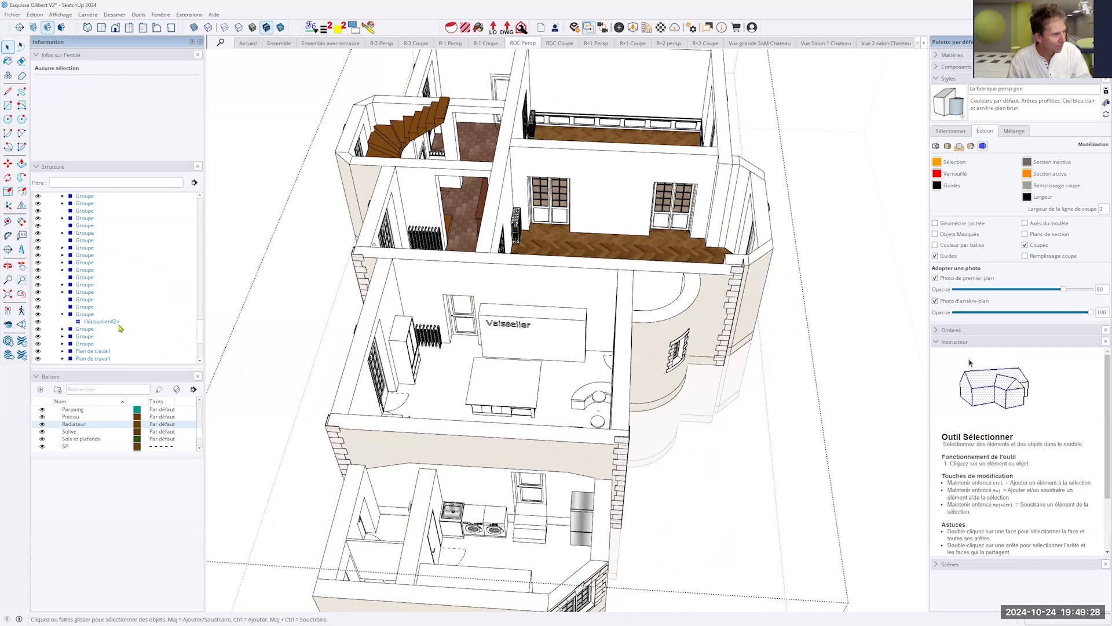
click(101, 322)
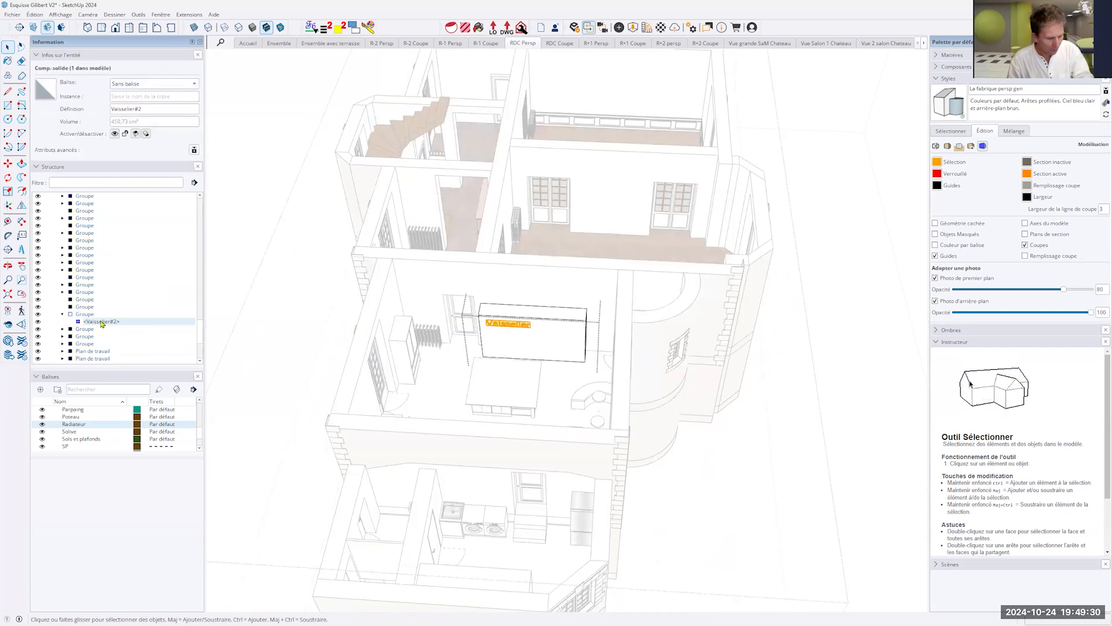
key(Delete)
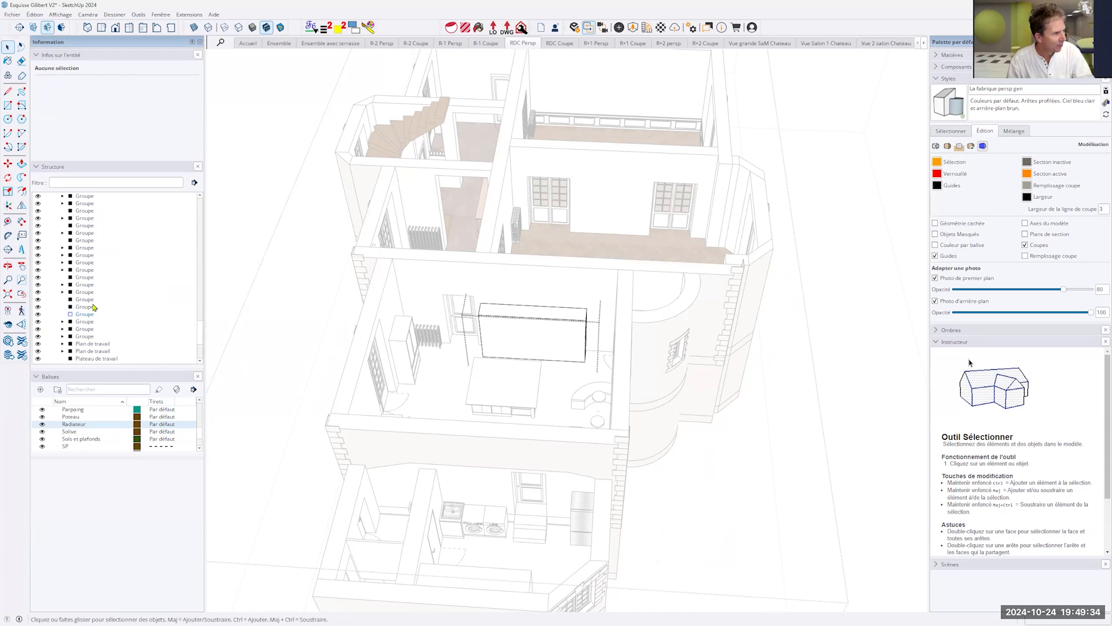
click(92, 307)
- Select the unlabelled cabinet group, hide it from the model structure and show it again
click(547, 328)
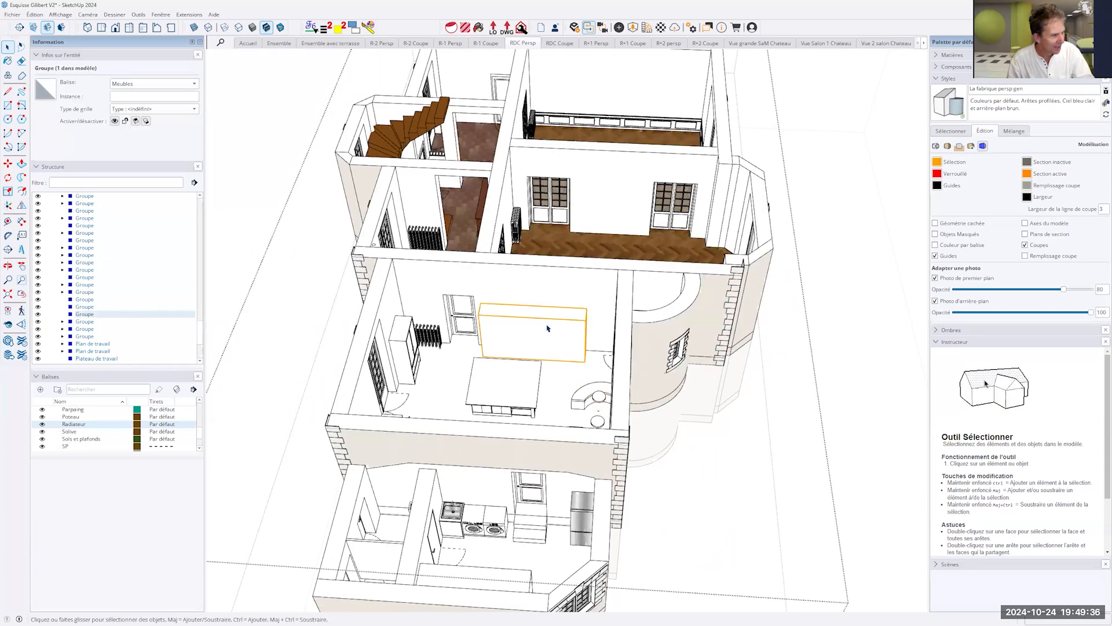
click(38, 316)
click(39, 316)
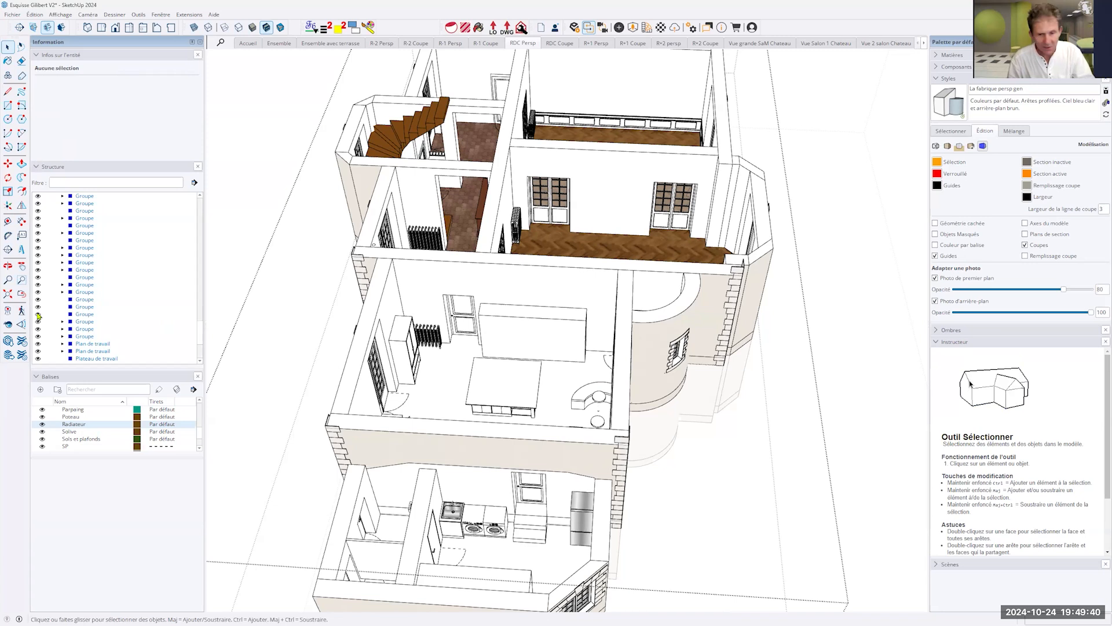
- Open the cabinet group, select all of its geometry and hide it inside the group
double_click(518, 325)
triple_click(518, 325)
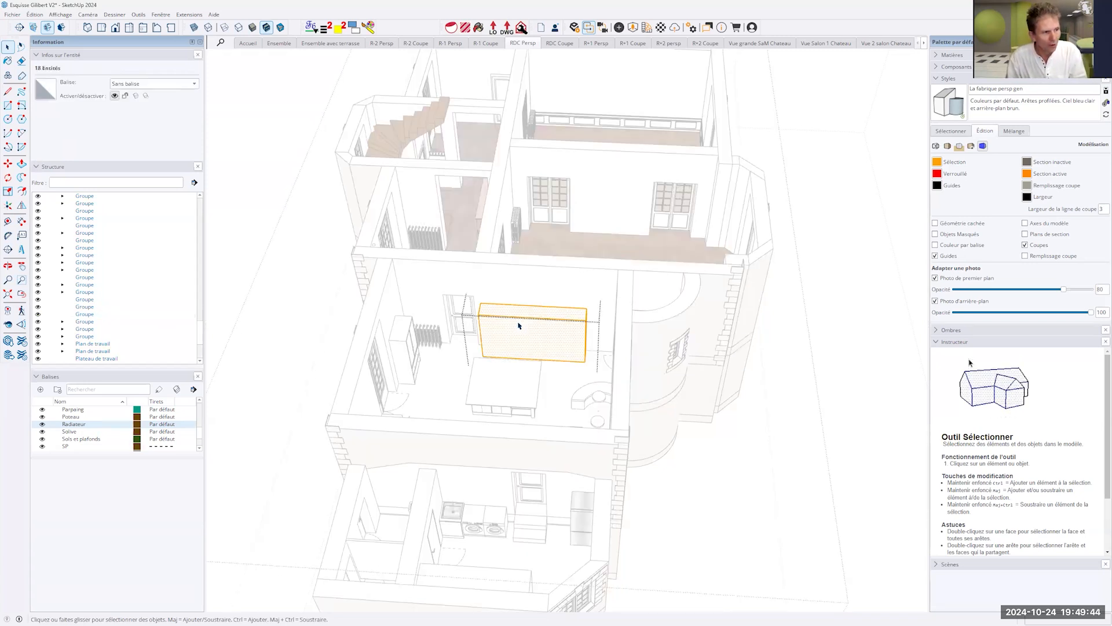
right_click(518, 325)
click(533, 349)
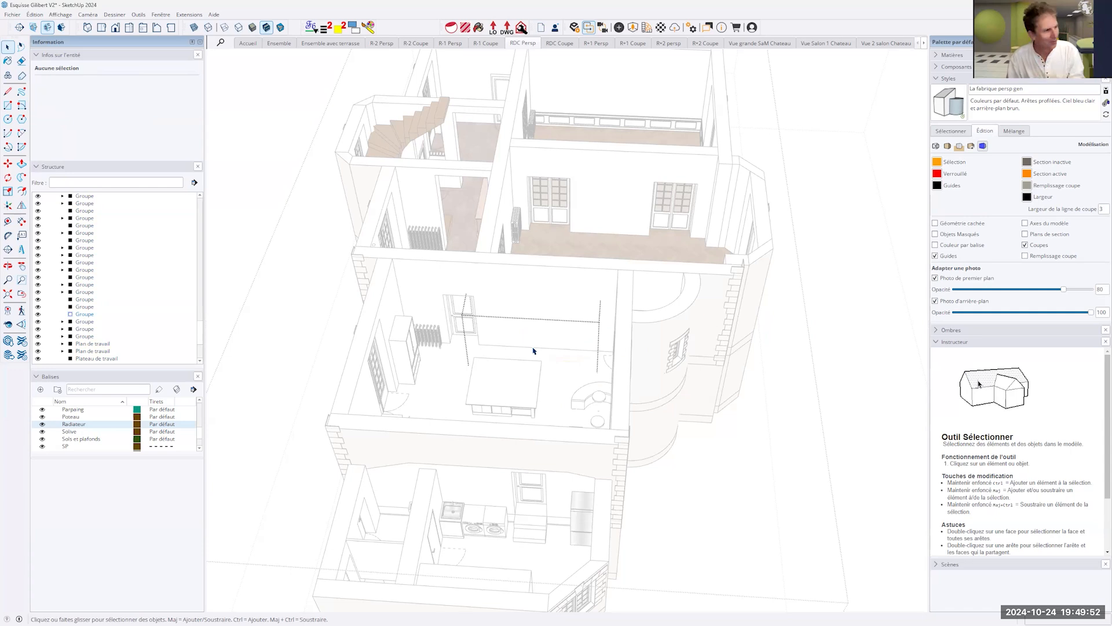
- Select the cabinet group with hidden geometry in the structure, name its instance "Vaisselier" and leave the RDC group
click(91, 316)
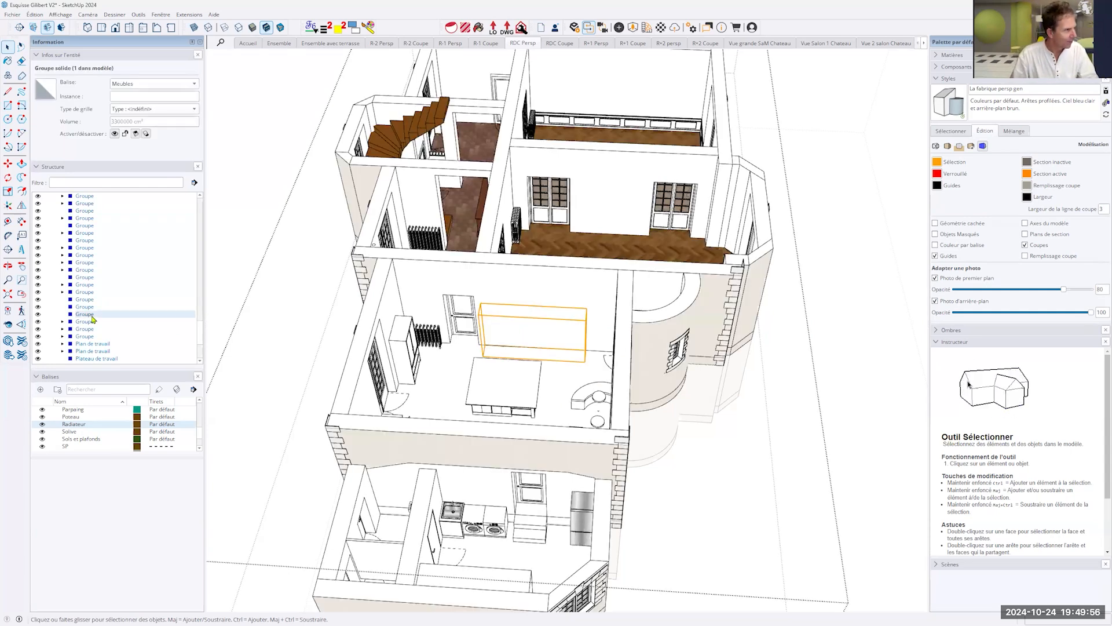
click(128, 96)
text(V)
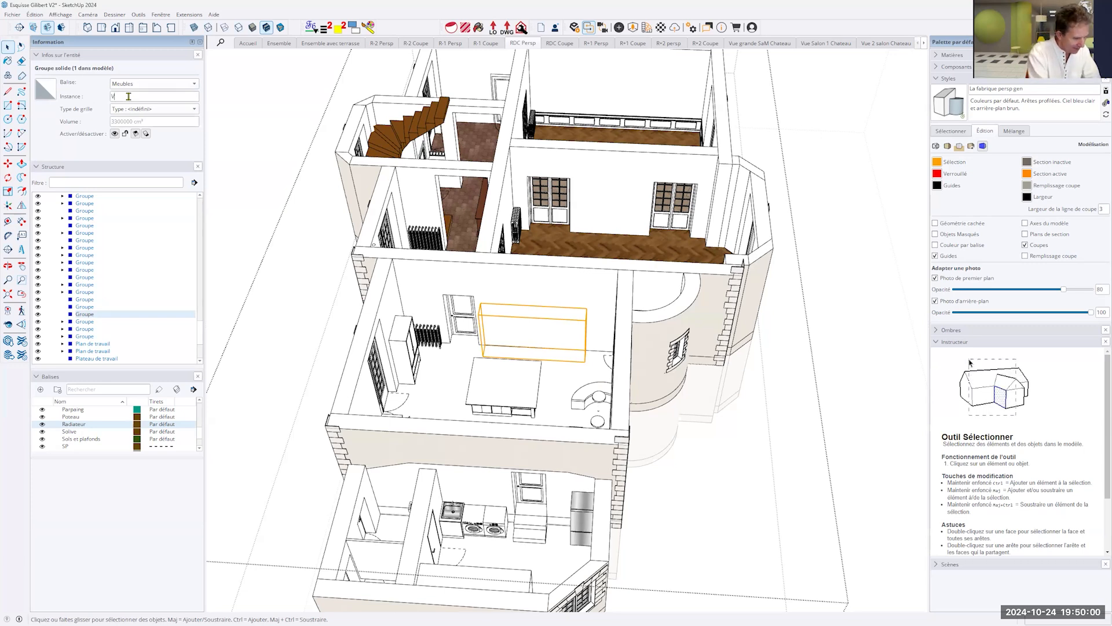
text(aisselier)
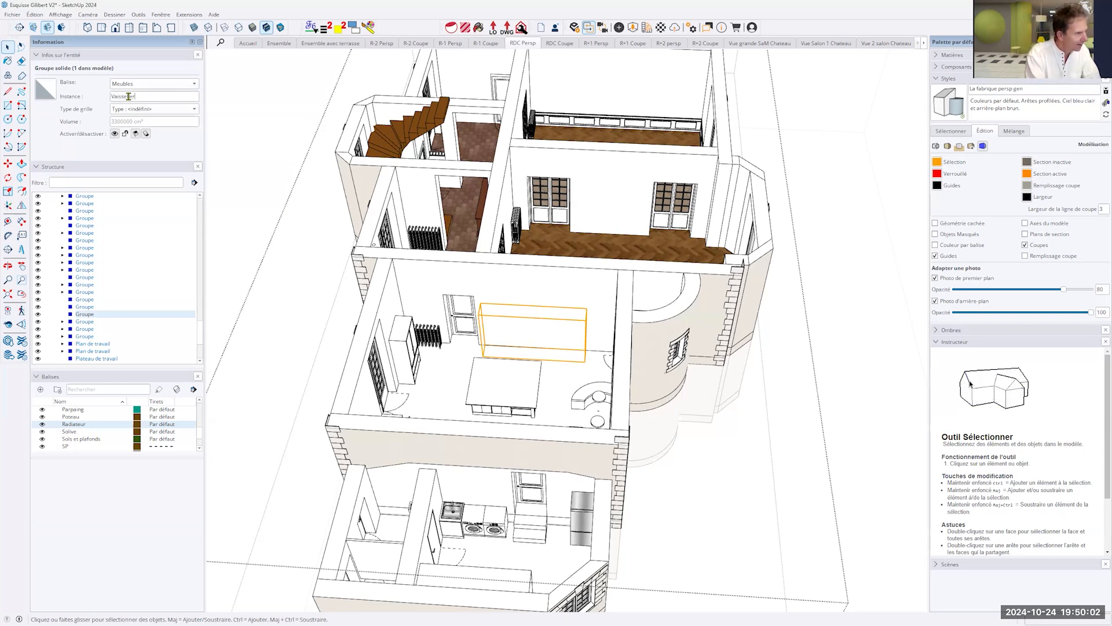
key(Return)
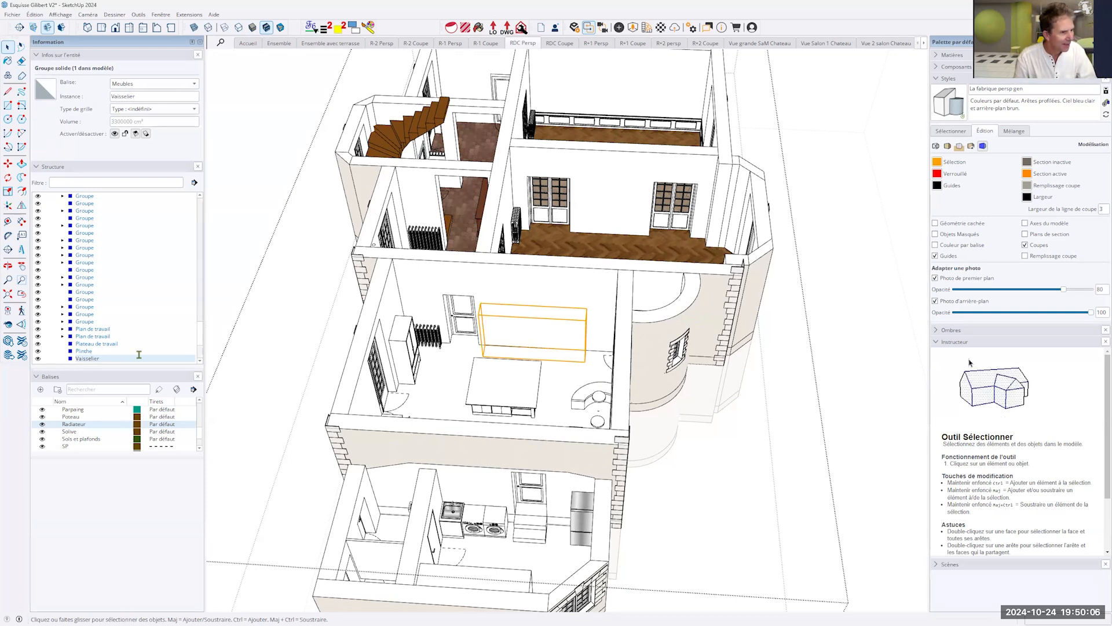
click(885, 375)
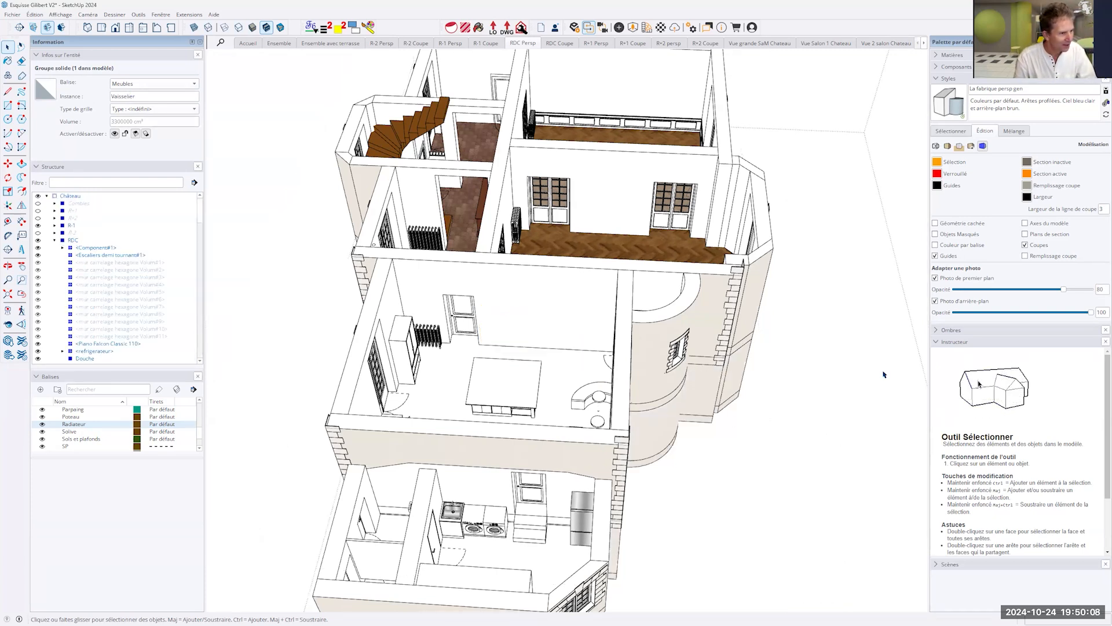
- Locate the "Vaisselier" group in the RDC branch of the structure, select it and clear the selection
scroll(69, 303, down, 20)
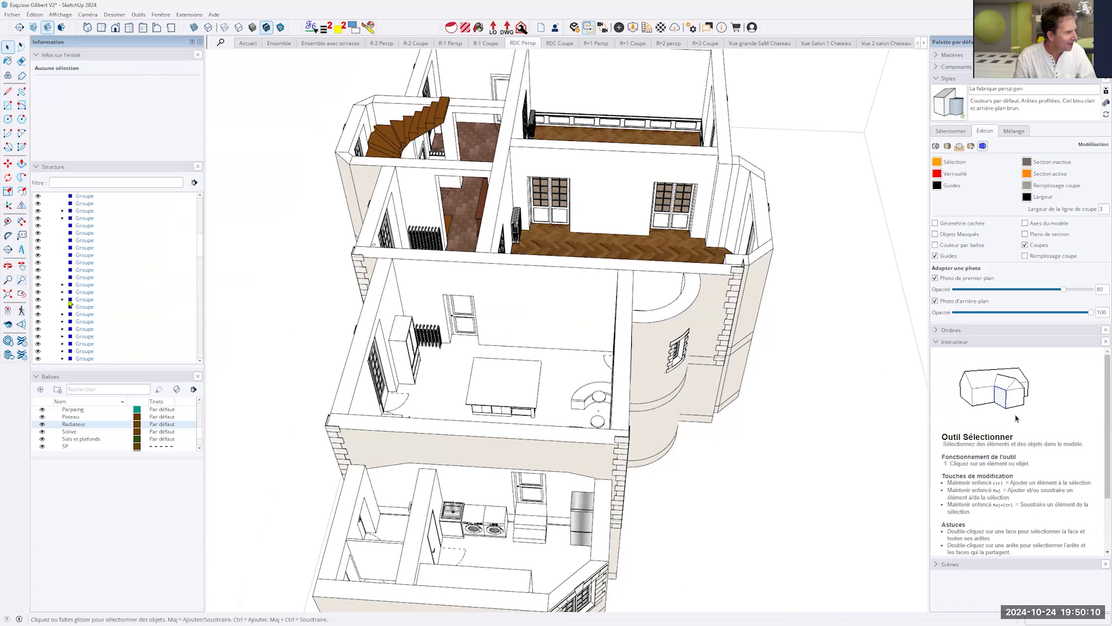
scroll(70, 302, down, 5)
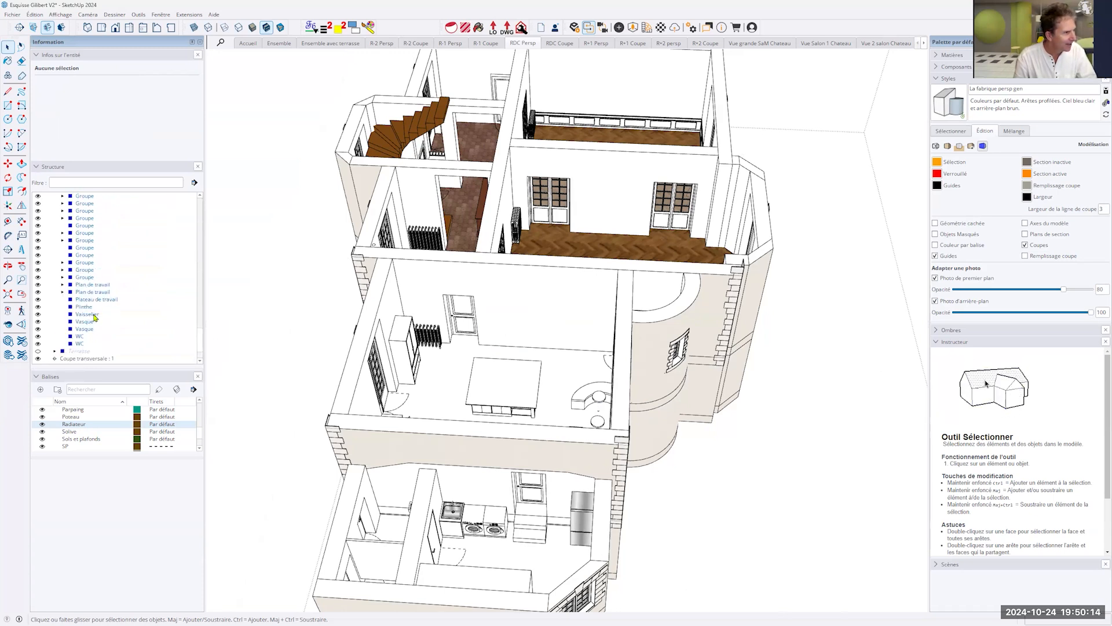
click(87, 314)
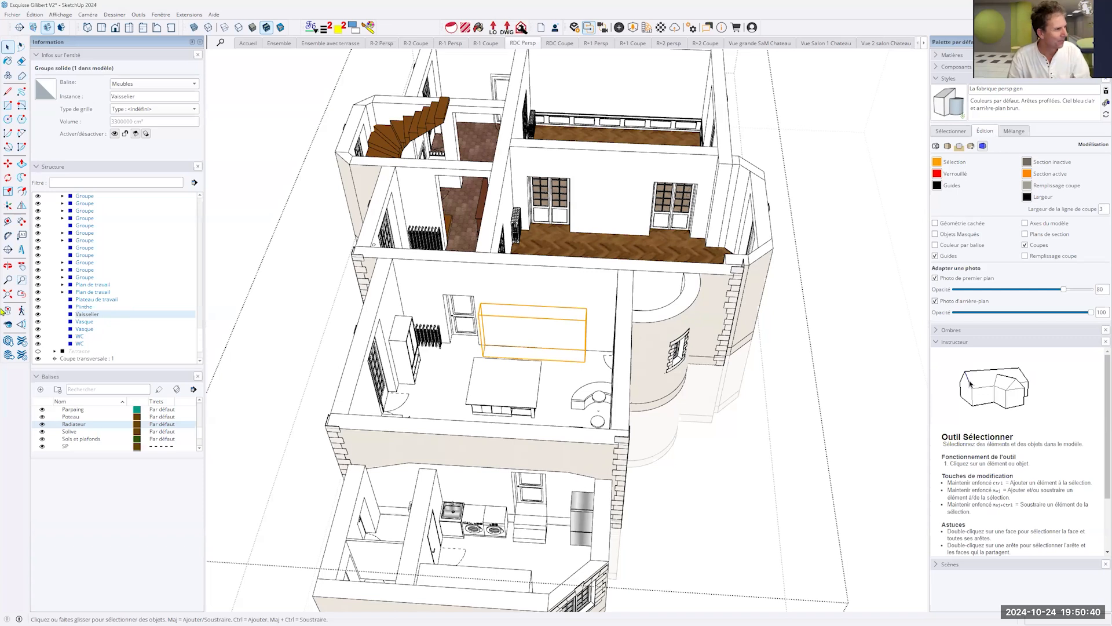
click(894, 342)
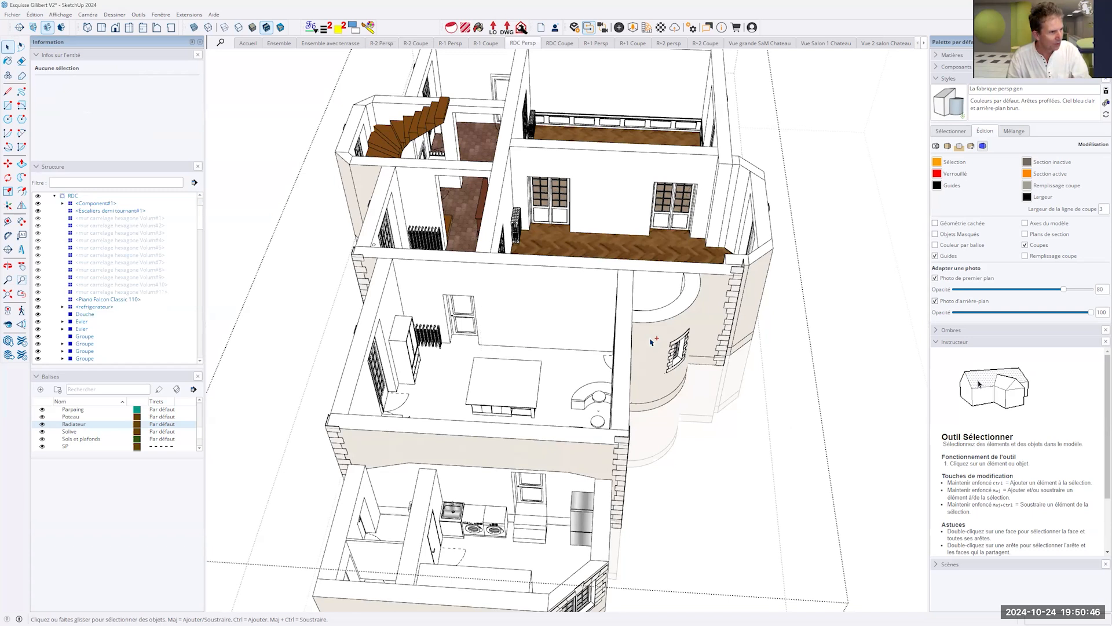
- Undo the renaming and hiding of the cabinet group and the deletion of its "Vaisselier" text, and leave the RDC group
key(ctrl+z)
key(ctrl+z)
key(ctrl+z)
key(ctrl+z)
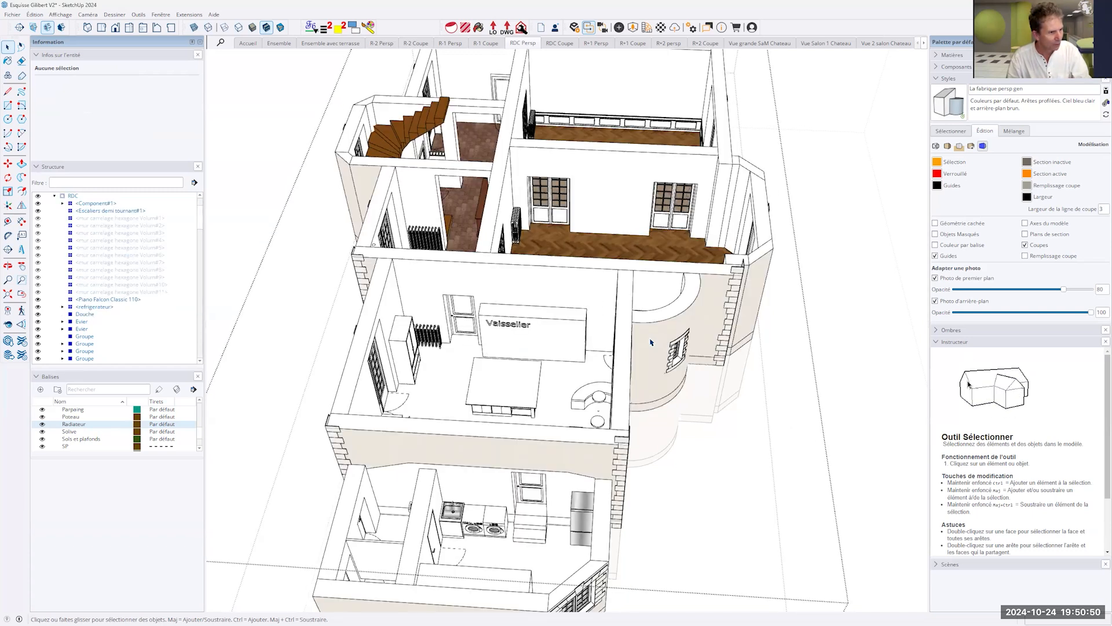
key(ctrl+z)
key(ctrl+z)
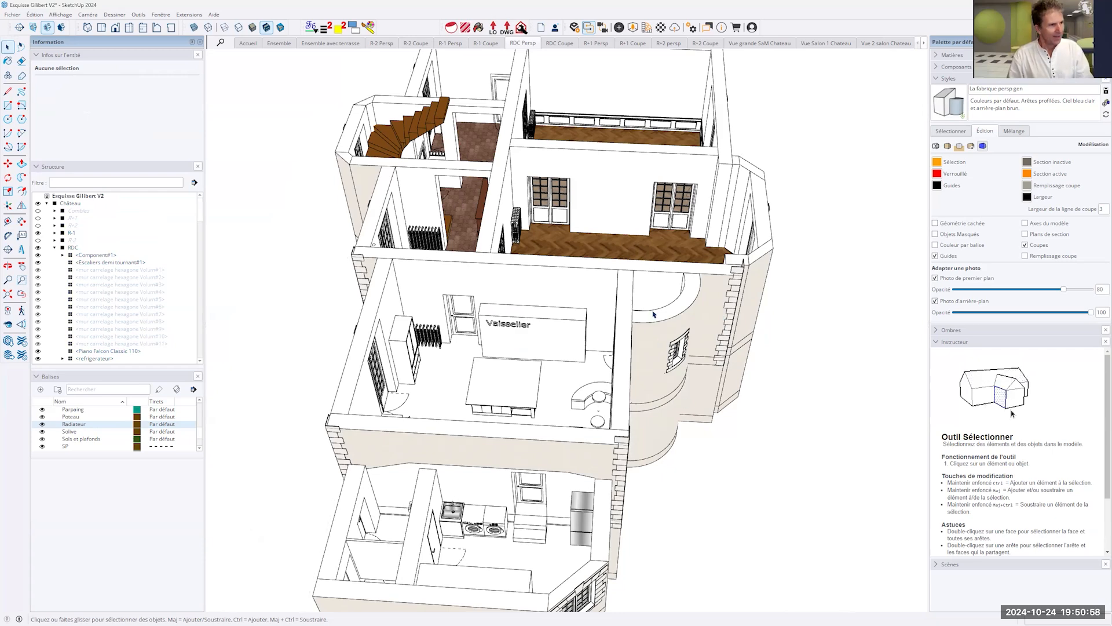
- Examine the ground floor's parquet rooms, glazed interior doors and staircase from several angles and distances
middle_drag(716, 391, 669, 391)
scroll(631, 388, up, 5)
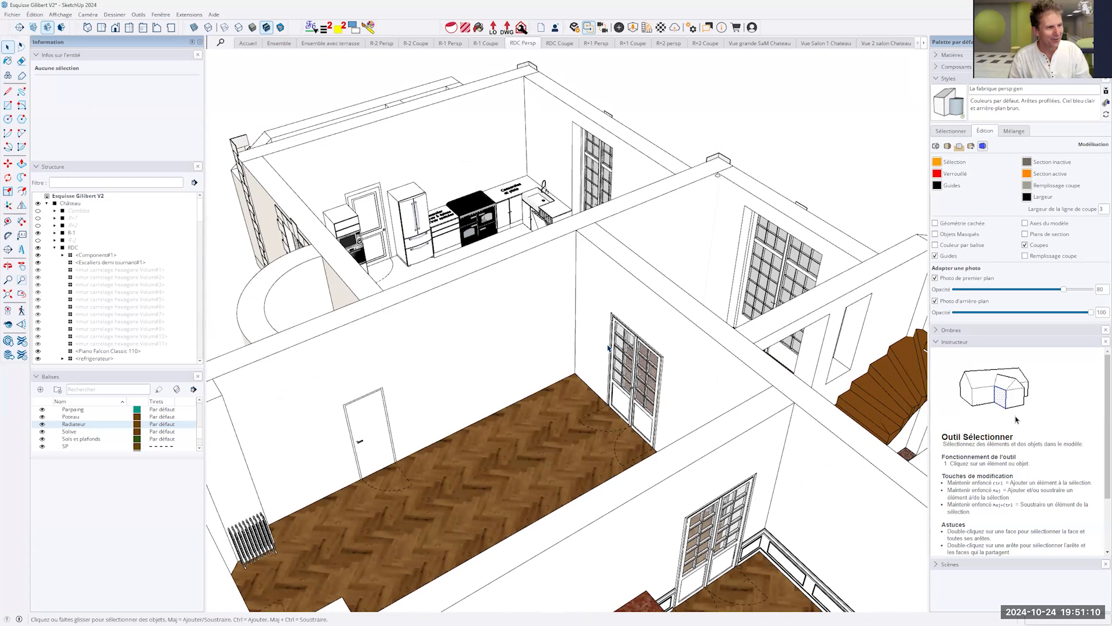
middle_drag(620, 394, 623, 399)
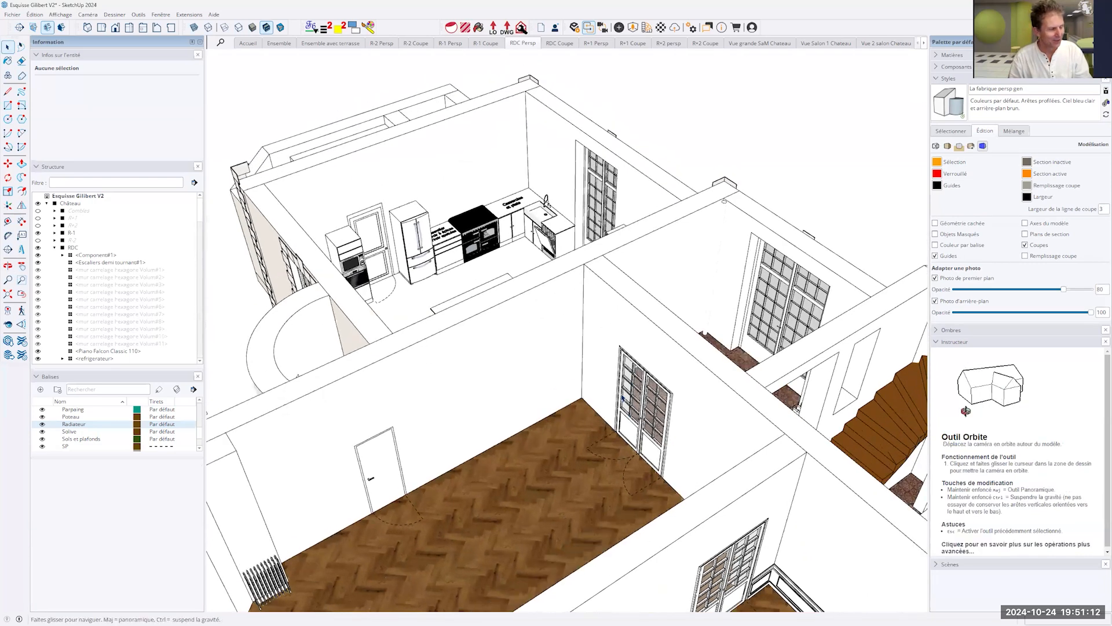
scroll(622, 399, down, 8)
middle_drag(581, 293, 582, 293)
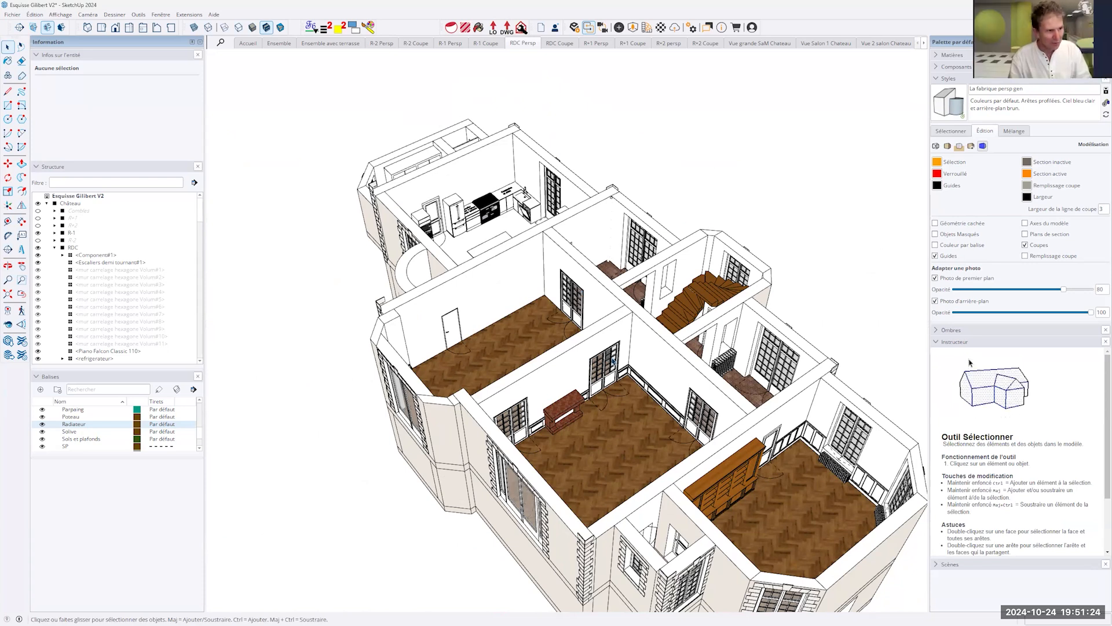
scroll(613, 360, up, 8)
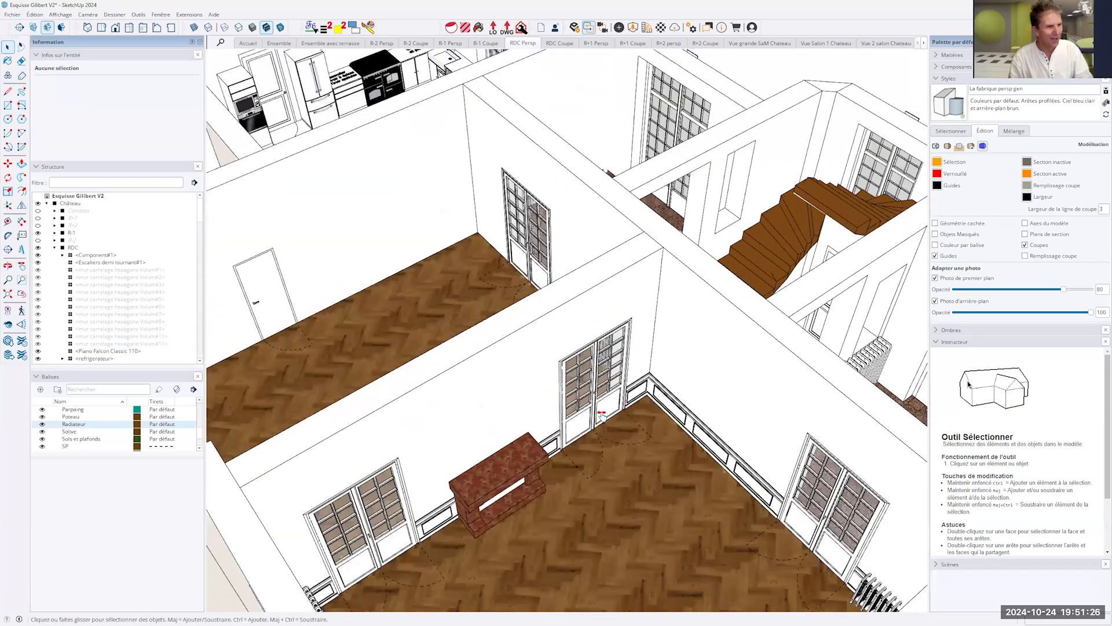
scroll(603, 415, up, 6)
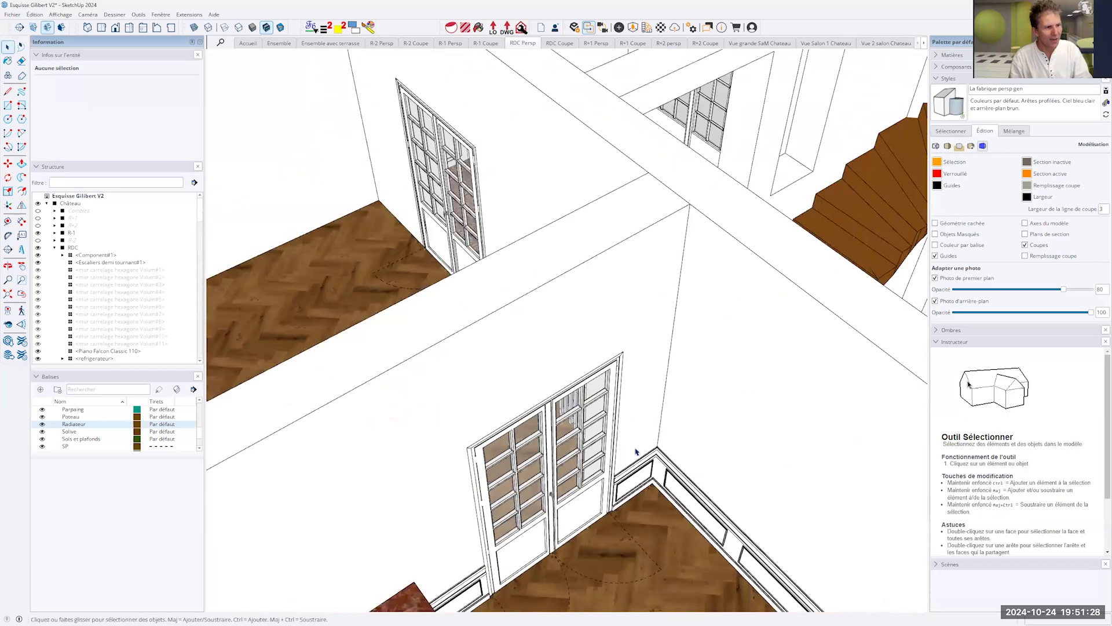
scroll(632, 434, down, 12)
key(space)
scroll(624, 412, up, 10)
scroll(551, 414, up, 8)
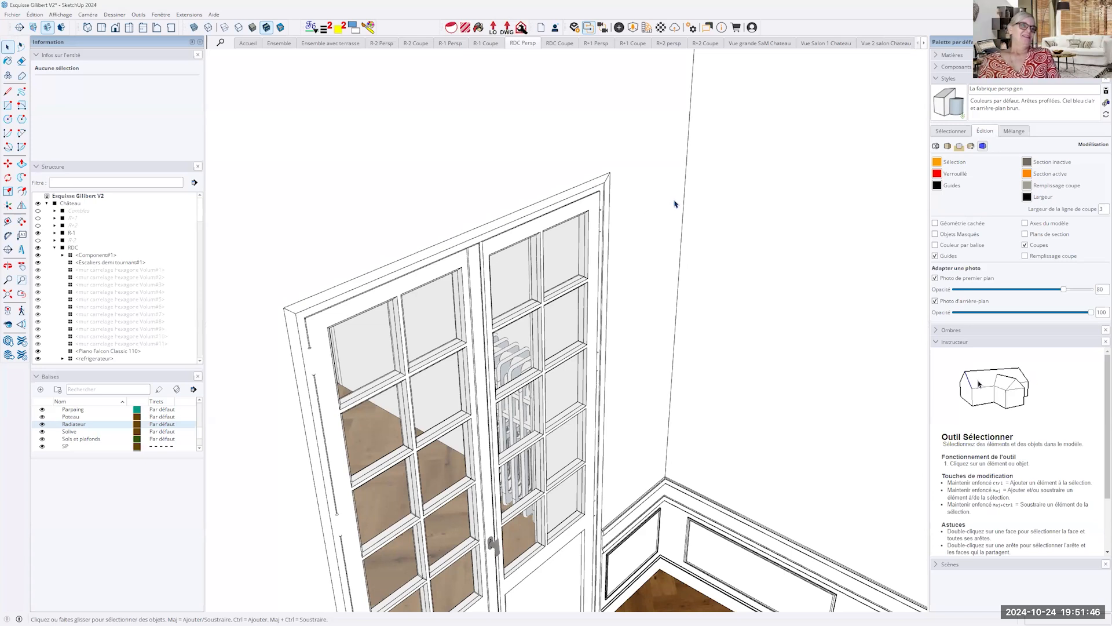
scroll(675, 204, down, 10)
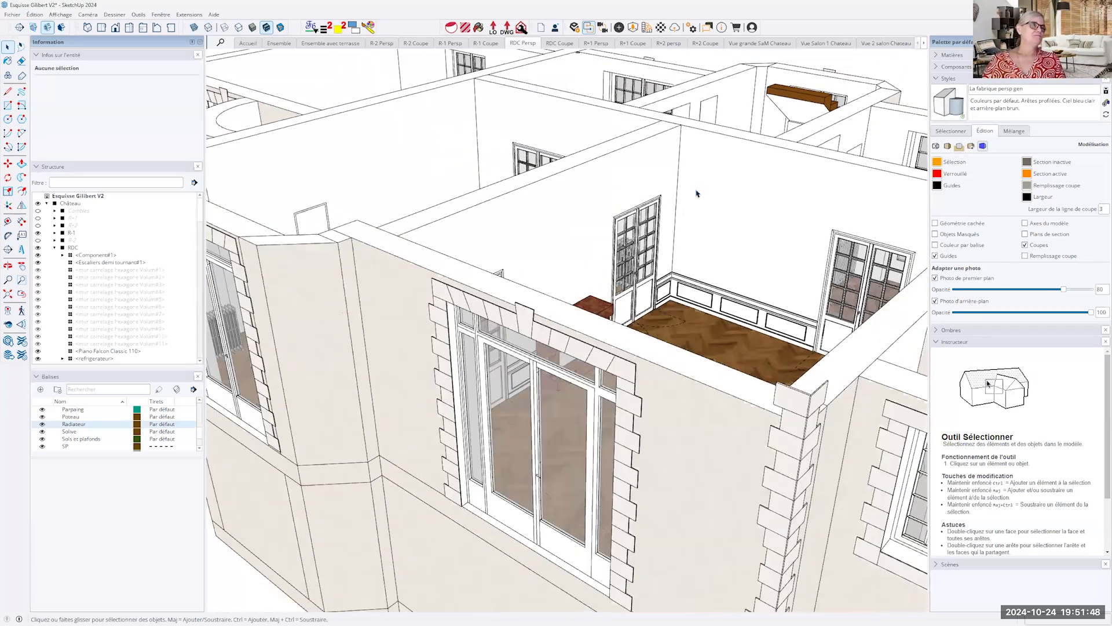
middle_drag(698, 193, 695, 265)
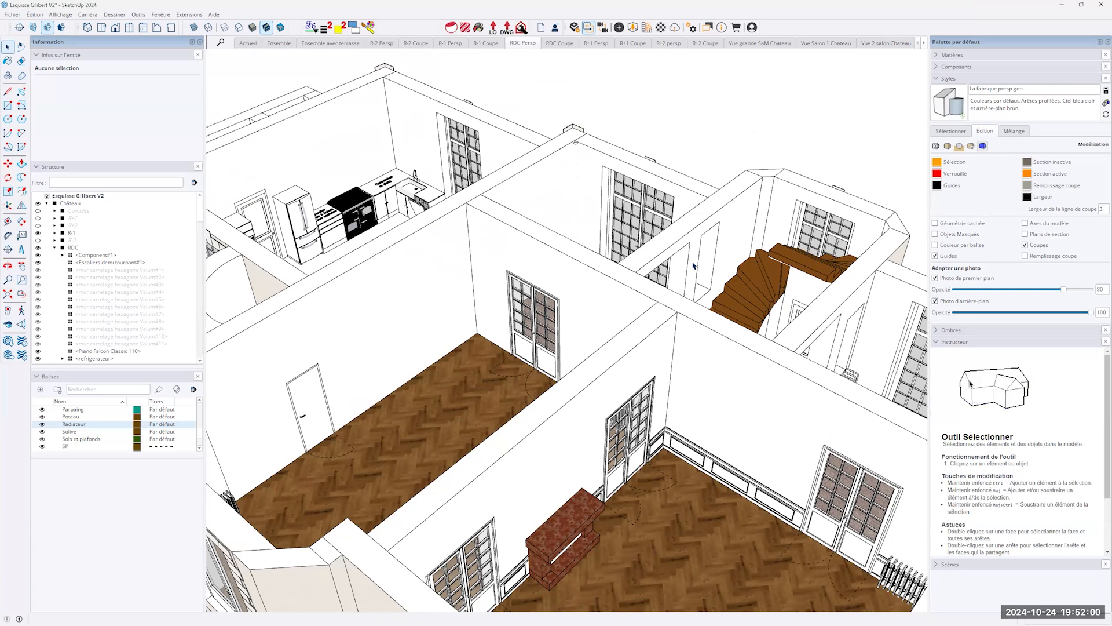
- Collapse the RDC branch of the structure and display the "Ensemble avec terrasse" scene
click(54, 248)
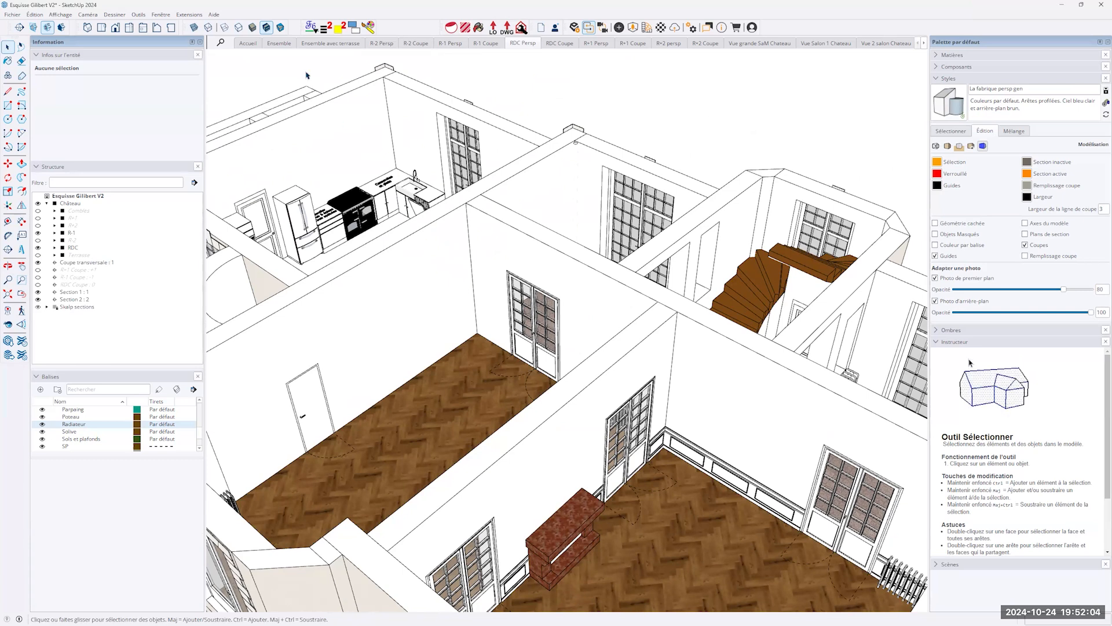
click(335, 43)
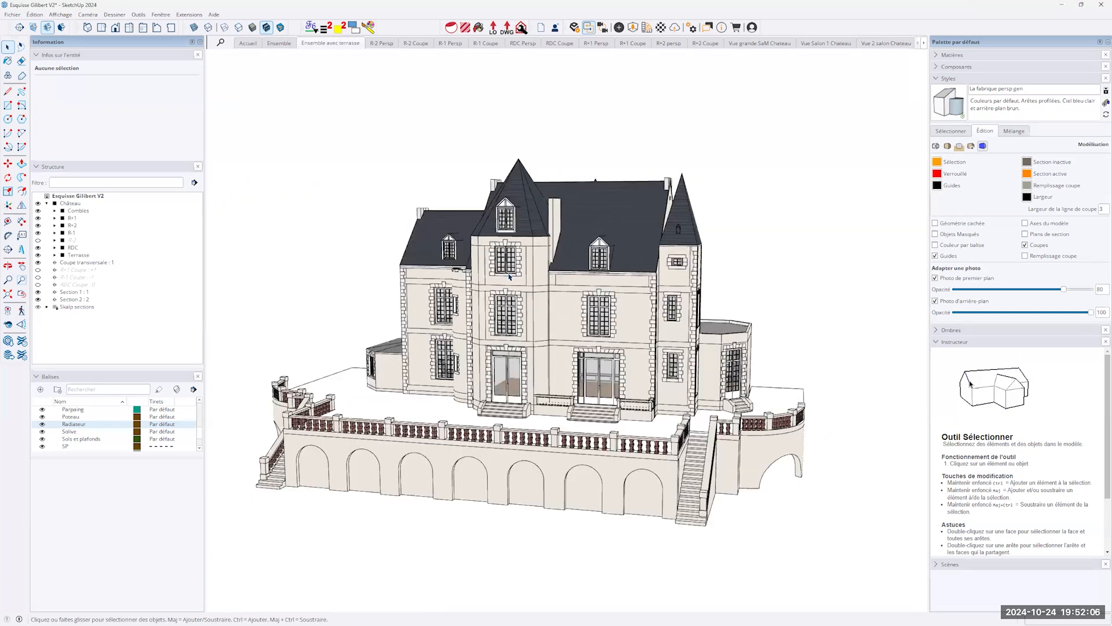